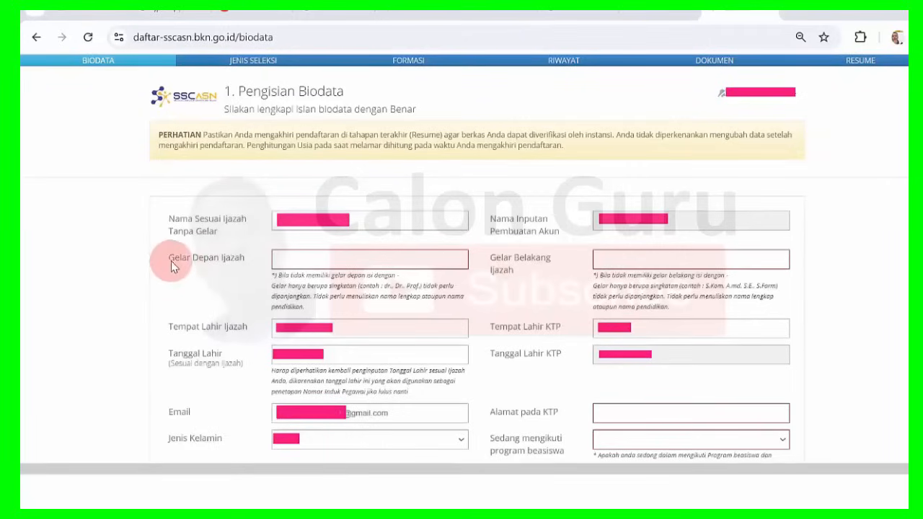
Enter '-' in Gelar Depan Ijazah, since the applicant has no front academic title.
left_click_drag(202, 263, 244, 264)
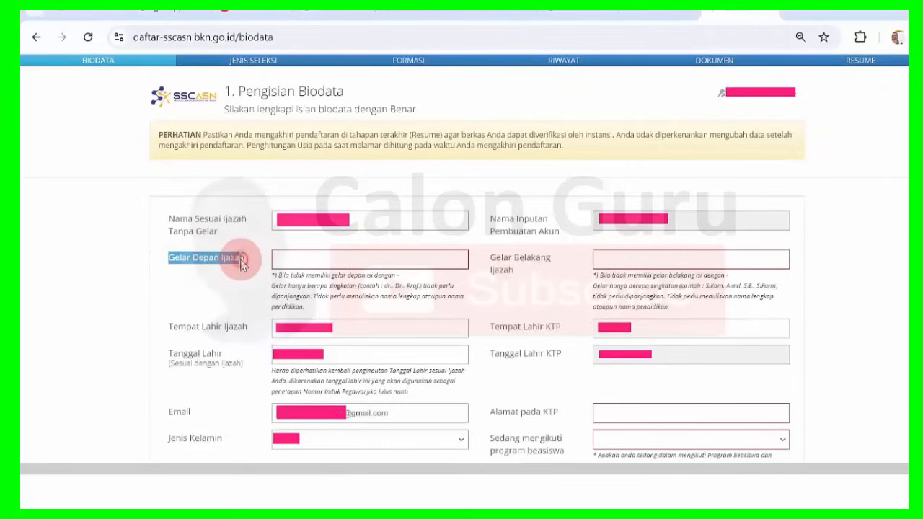
left_click(243, 265)
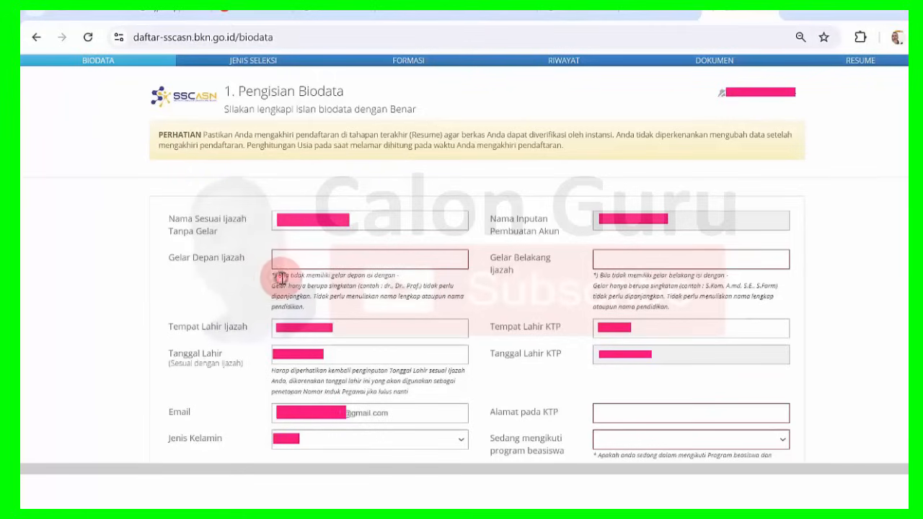
left_click_drag(281, 276, 397, 276)
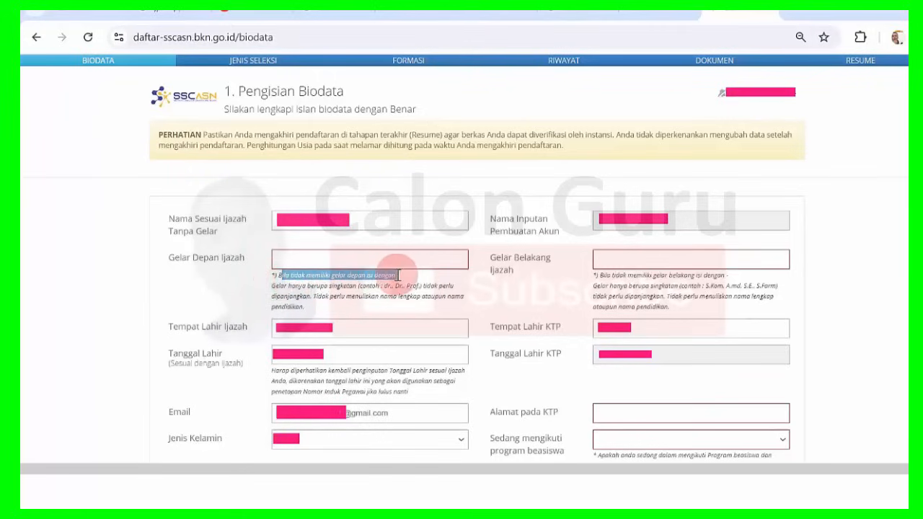
left_click(336, 285)
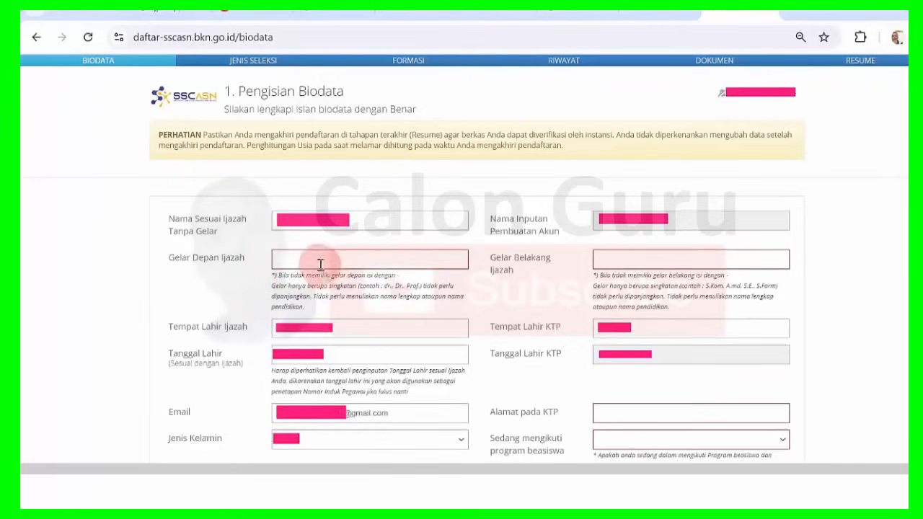
left_click(318, 261)
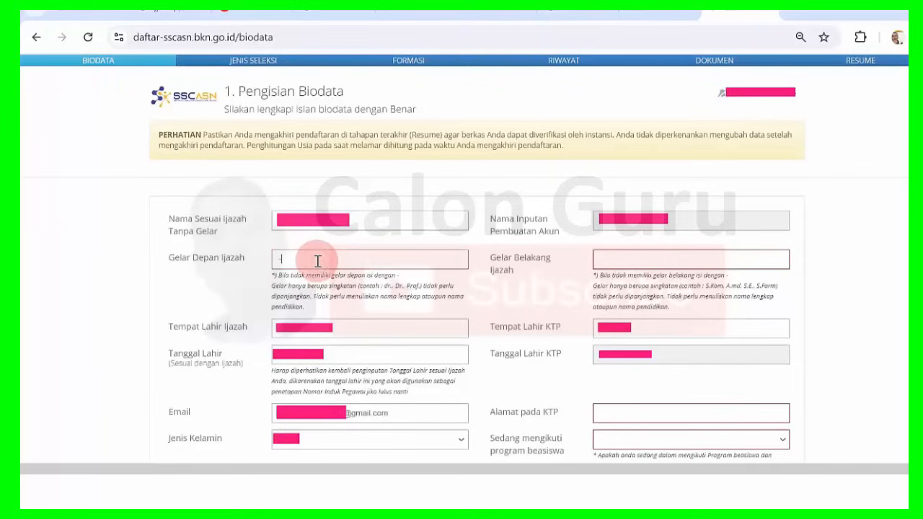
type("-")
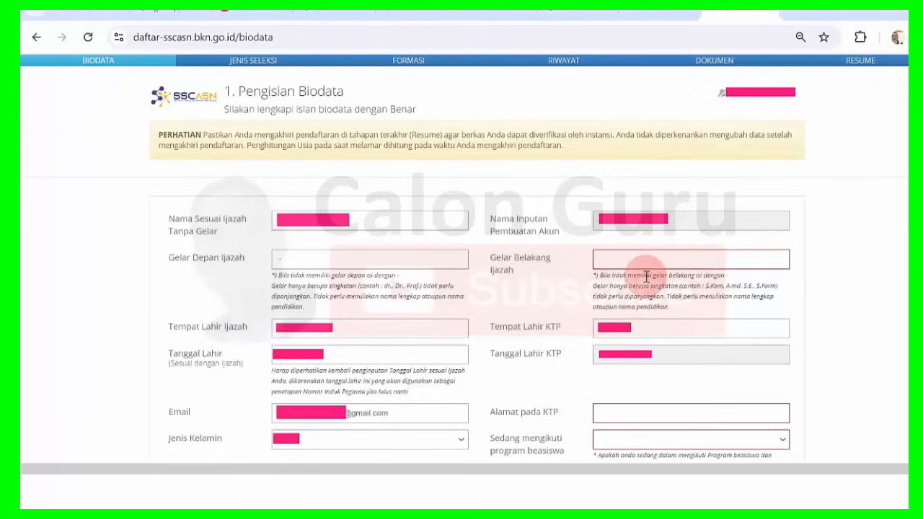
left_click_drag(647, 276, 730, 282)
left_click(734, 280)
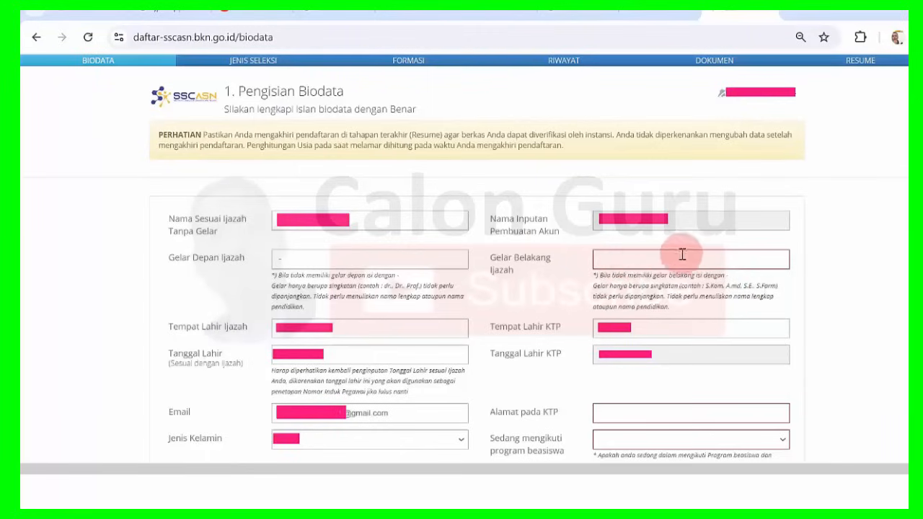
Enter 'S.E.' as the back academic title in Gelar Belakang Ijazah.
left_click(653, 264)
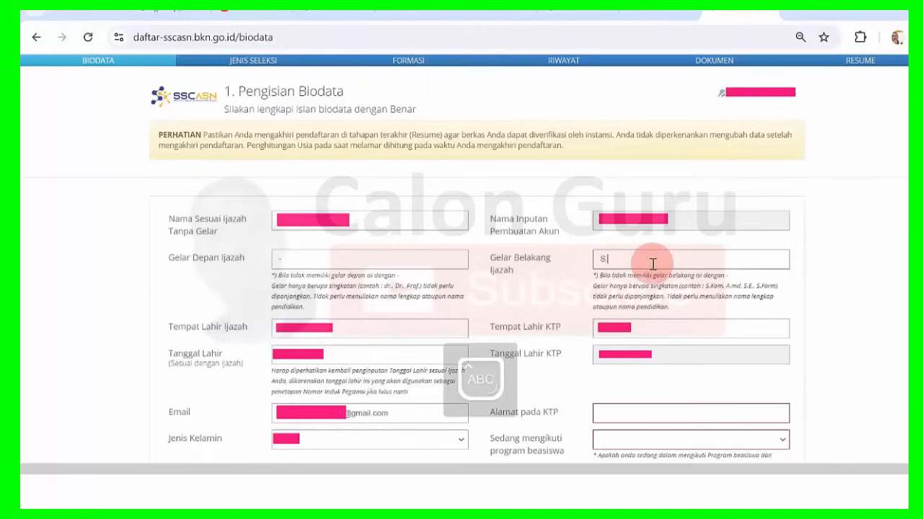
type("S.E.")
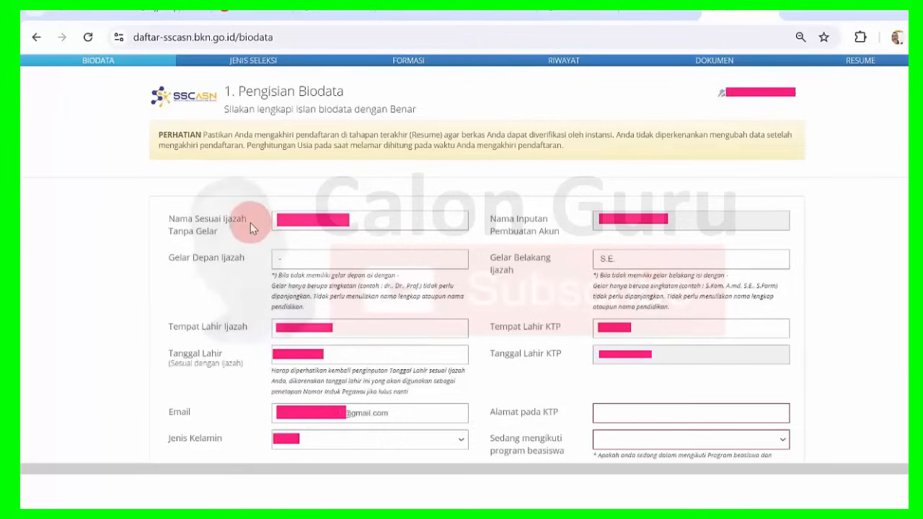
left_click(290, 220)
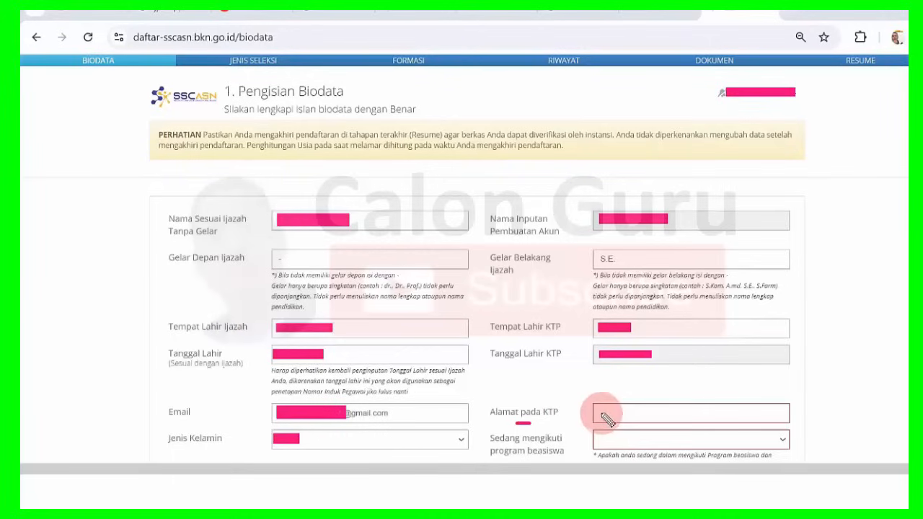
Answer 'Tidak' to the scholarship question and paste the address into Alamat pada KTP.
left_click_drag(599, 410, 703, 414)
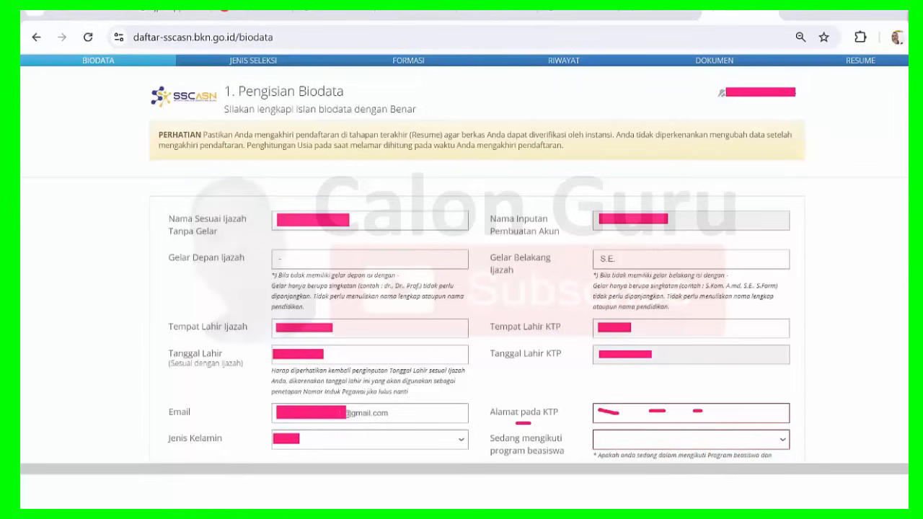
left_click(782, 441)
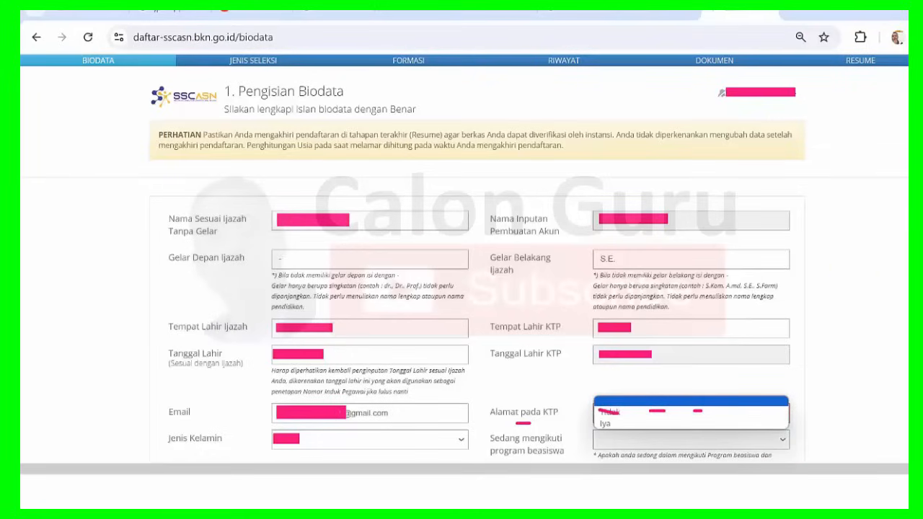
left_click(919, 179)
left_click_drag(502, 387, 791, 437)
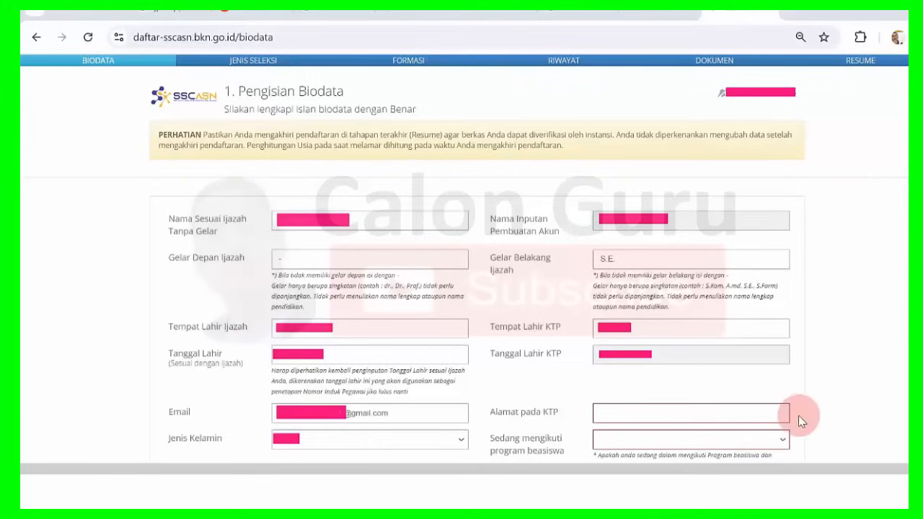
left_click(777, 440)
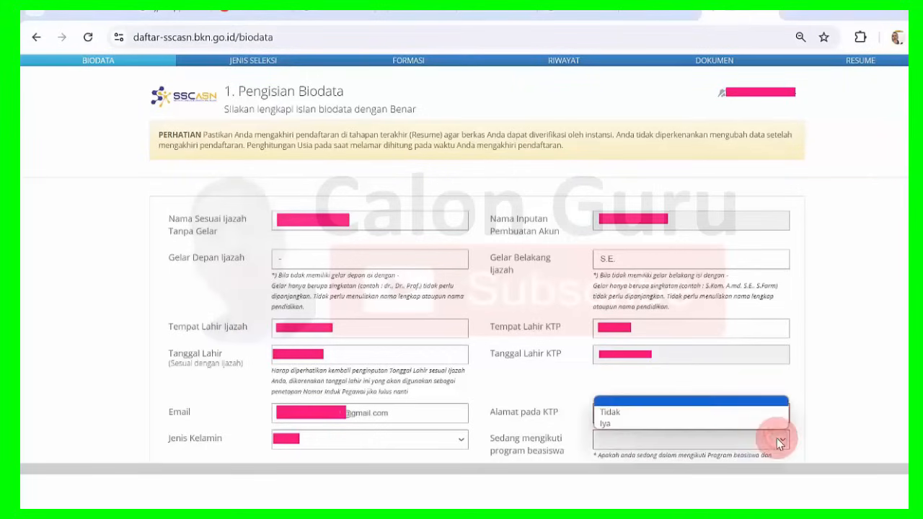
left_click(651, 413)
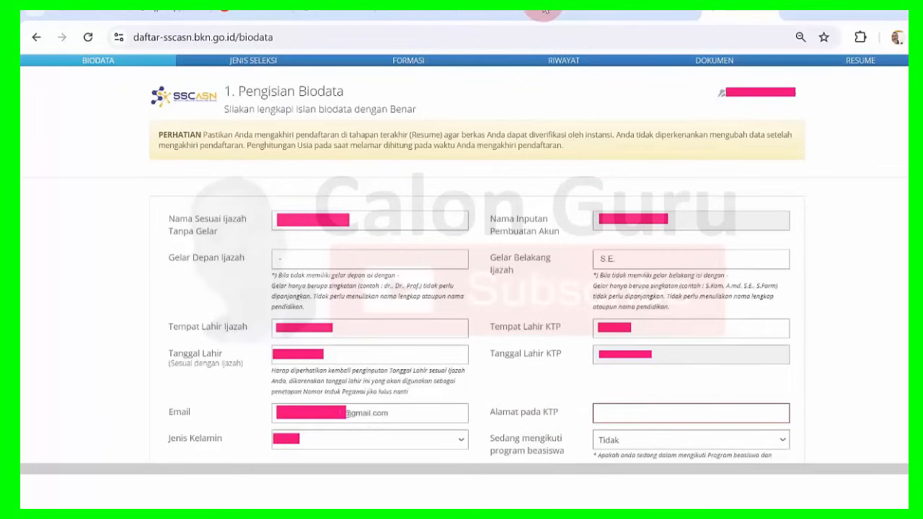
key("ctrl+v")
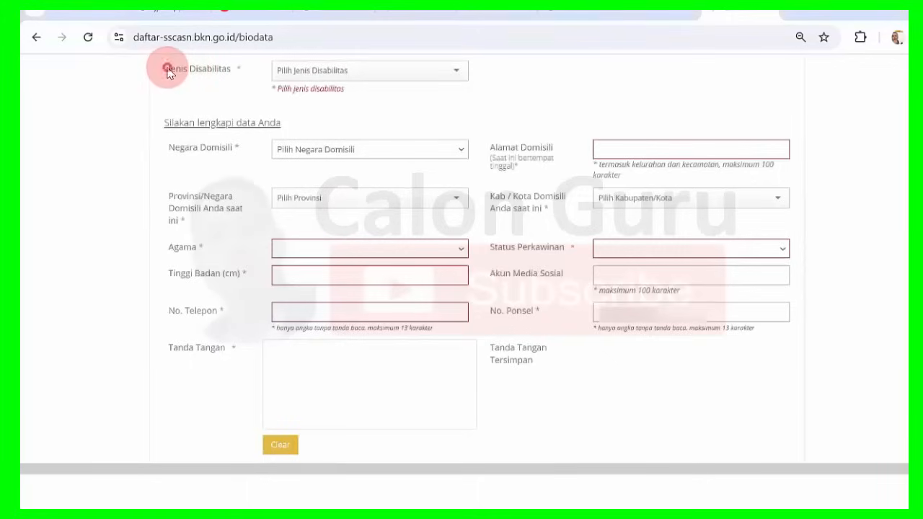
Set Jenis Disabilitas to Non Disabilitas, replacing the mistaken Disabilitas Sensorik Netra choice.
triple_click(167, 70)
left_click(230, 72)
left_click_drag(168, 72, 236, 70)
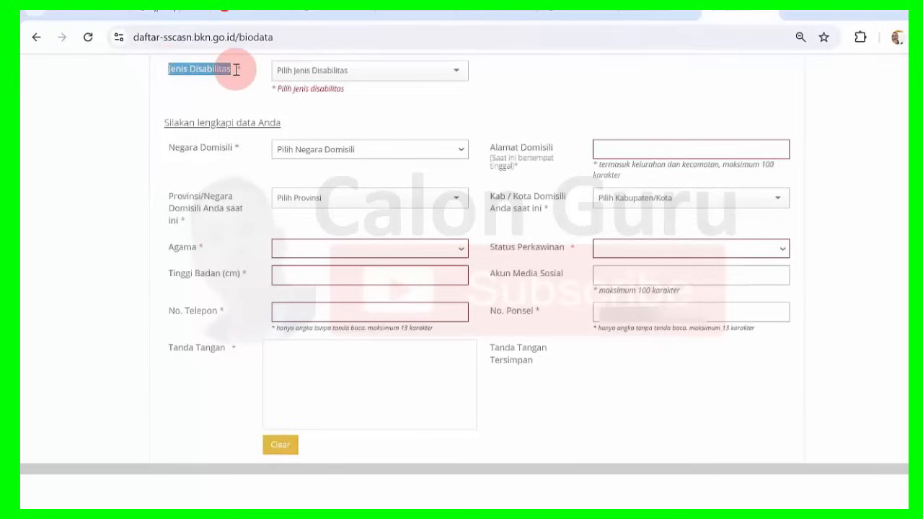
left_click(317, 71)
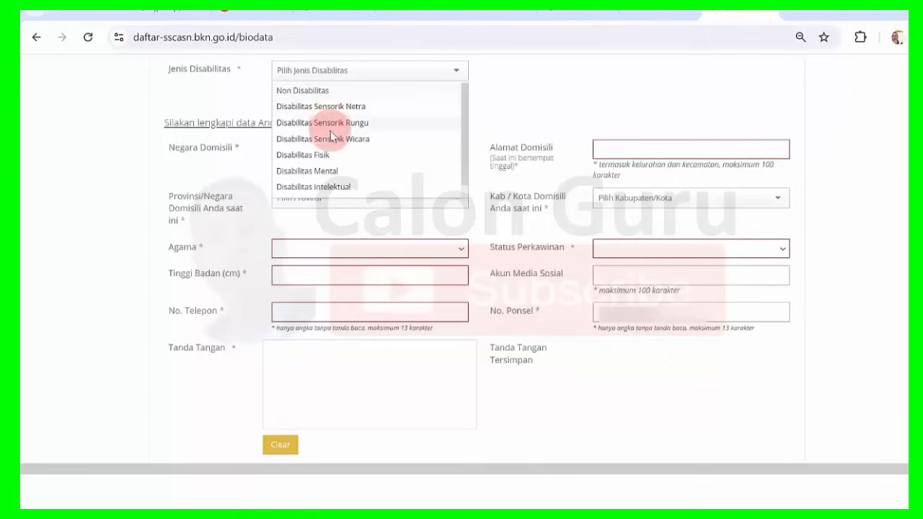
left_click(330, 107)
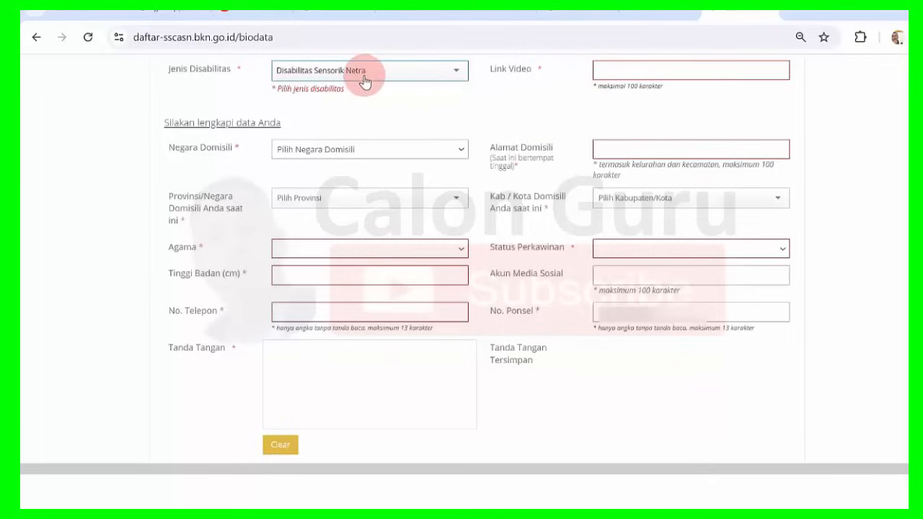
left_click(454, 72)
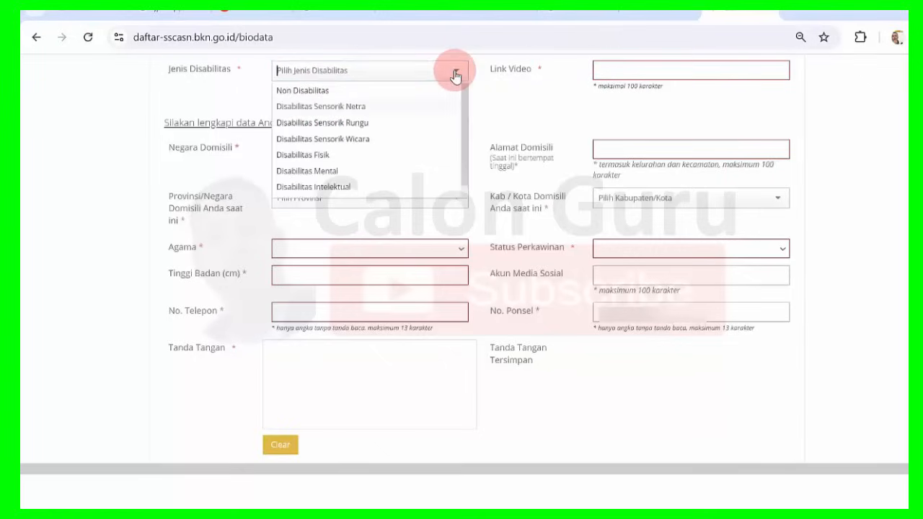
left_click(344, 90)
left_click(598, 67)
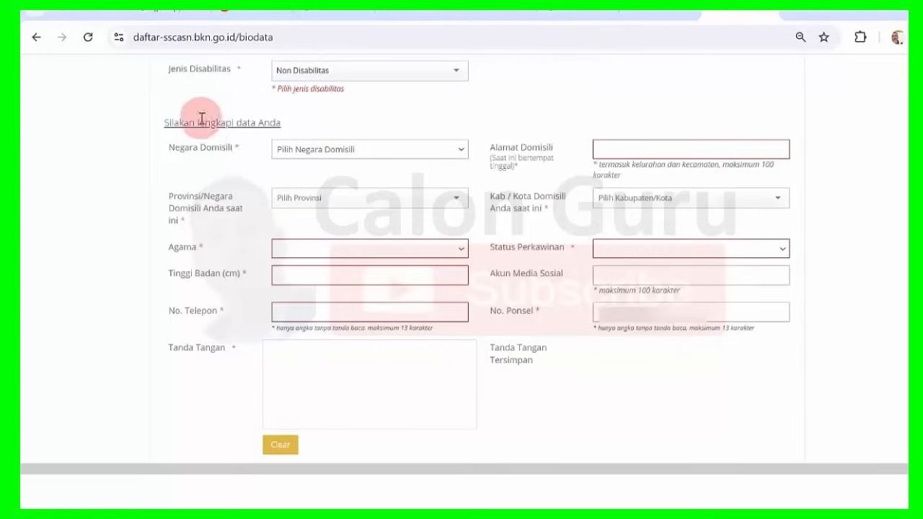
left_click_drag(165, 120, 295, 122)
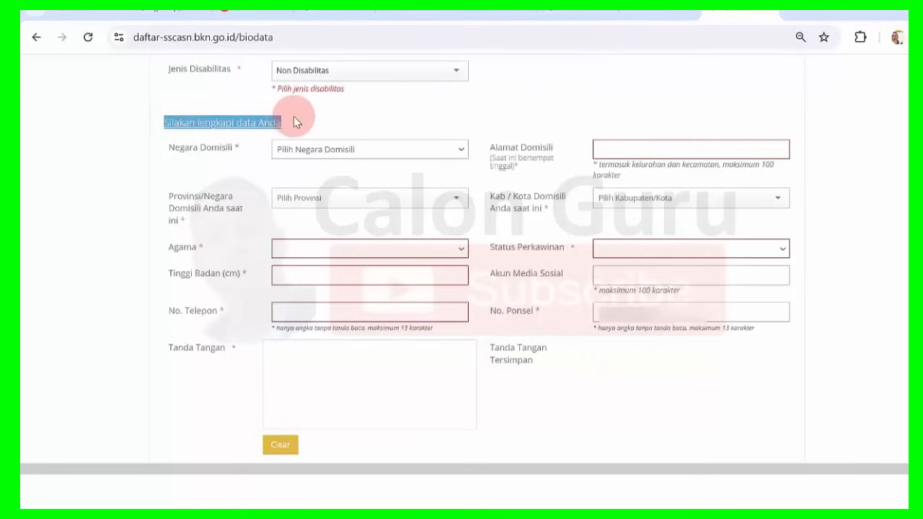
left_click(299, 116)
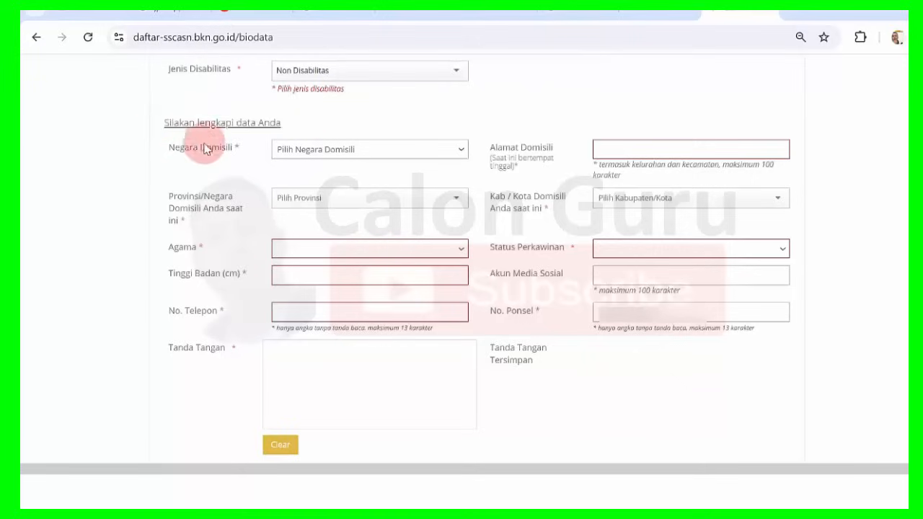
Choose Dalam Negeri as the domicile country.
left_click(463, 151)
left_click(463, 152)
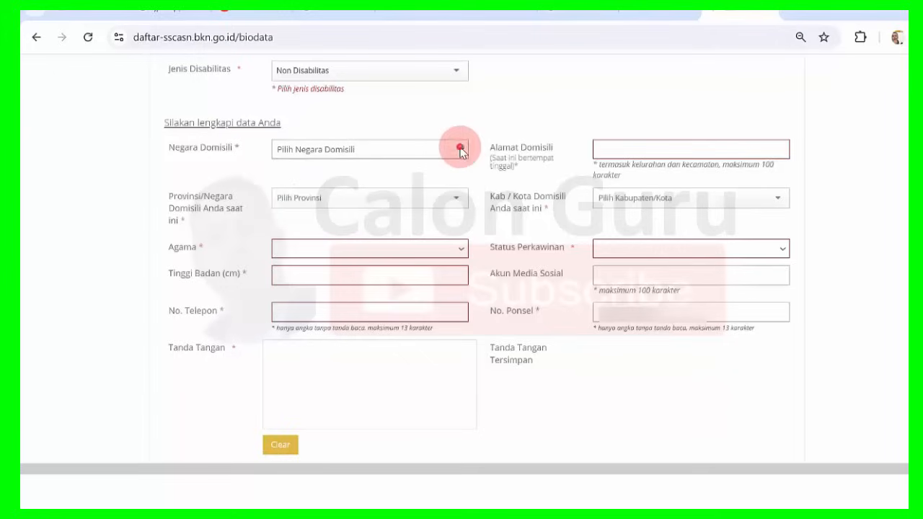
left_click(462, 151)
left_click(463, 152)
left_click(462, 152)
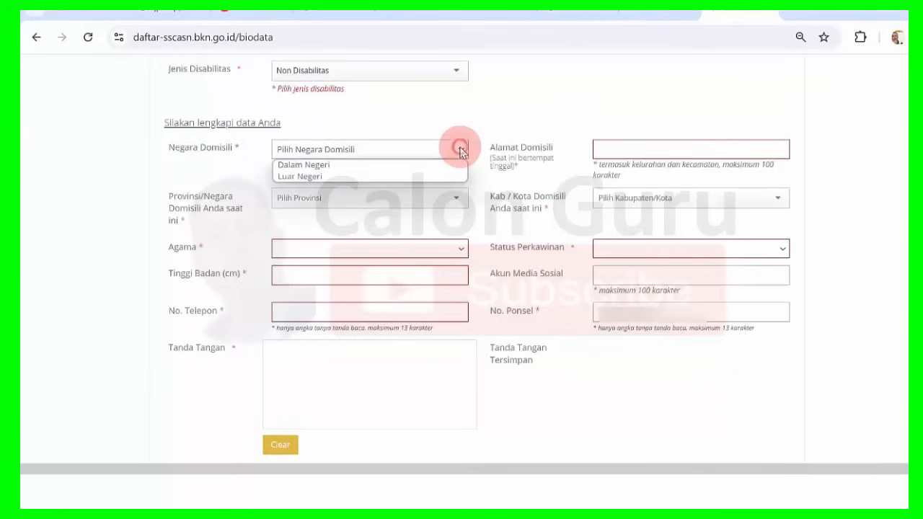
left_click(345, 166)
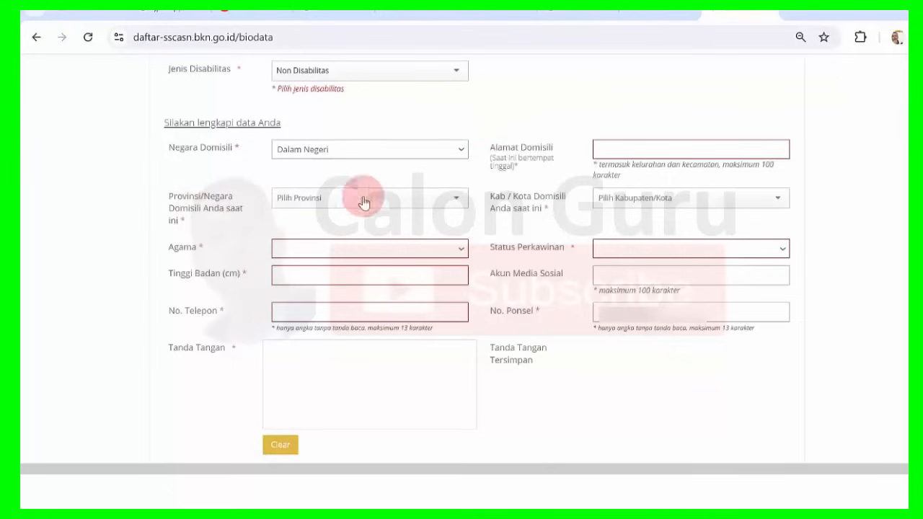
Select the domicile province from the province list.
left_click(457, 204)
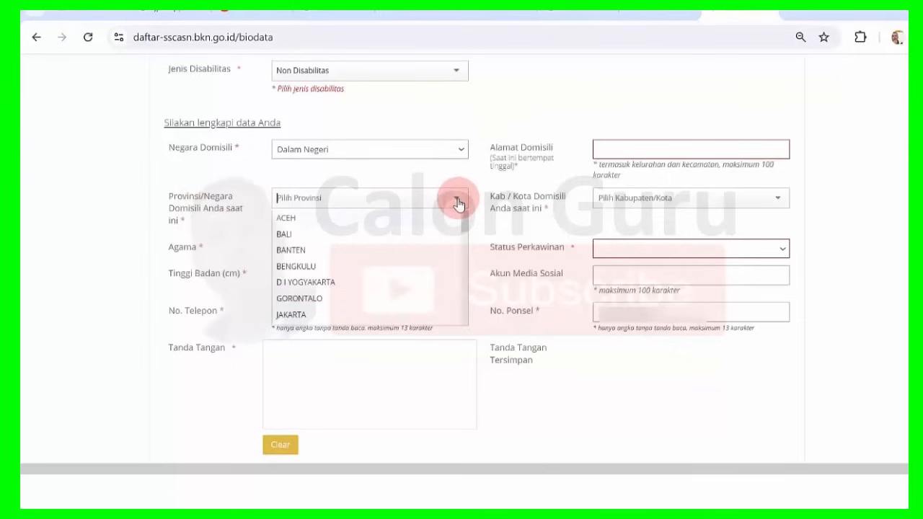
mouse_move(464, 219)
left_mouse_down()
mouse_move(465, 325)
mouse_move(464, 212)
left_mouse_up()
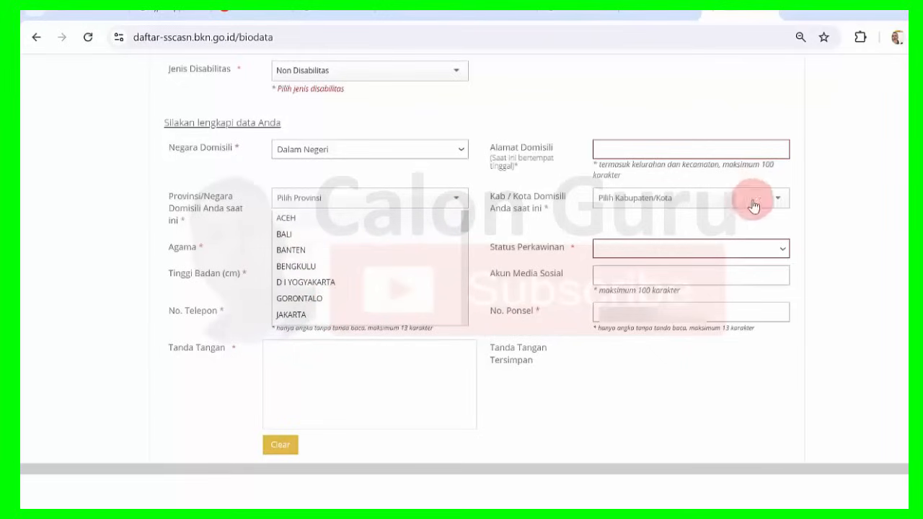
left_click(779, 204)
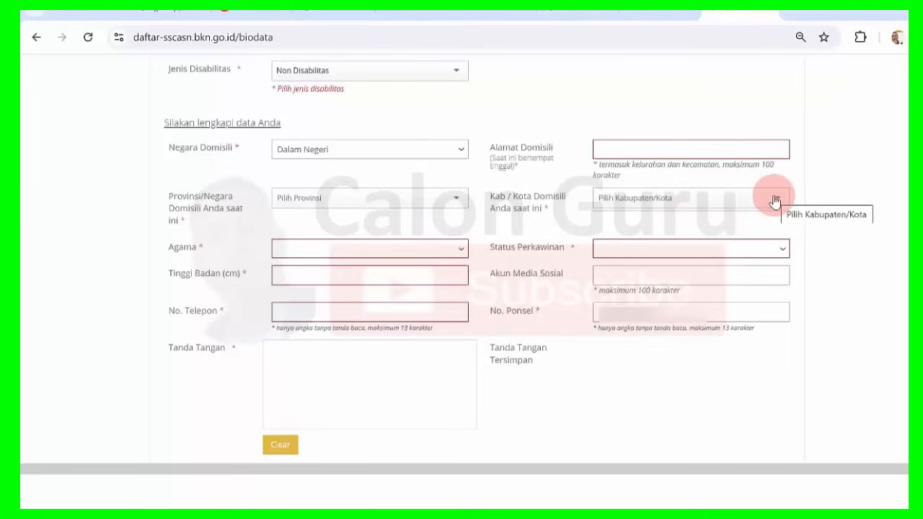
left_click(455, 199)
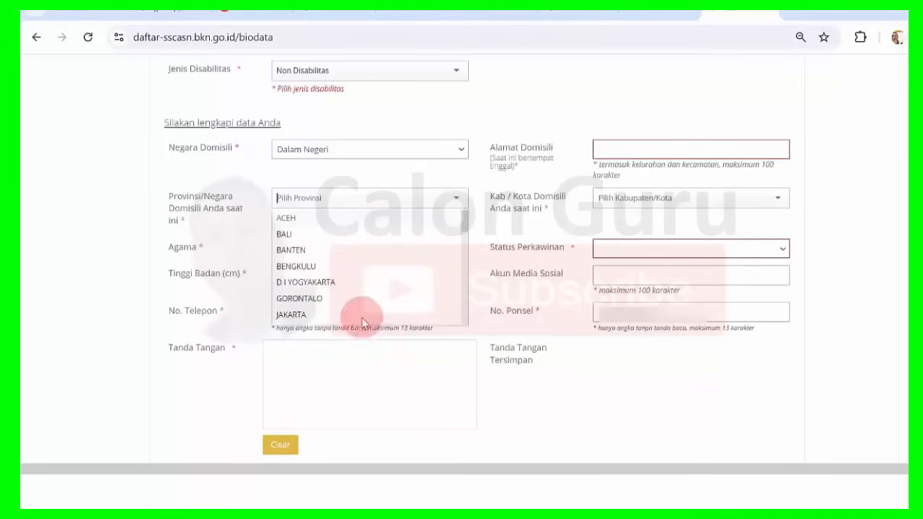
scroll(467, 301, "down", 4)
mouse_move(468, 302)
left_mouse_down()
mouse_move(461, 310)
mouse_move(463, 219)
mouse_move(467, 315)
left_mouse_up()
left_click_drag(464, 231, 457, 189)
left_click(480, 130)
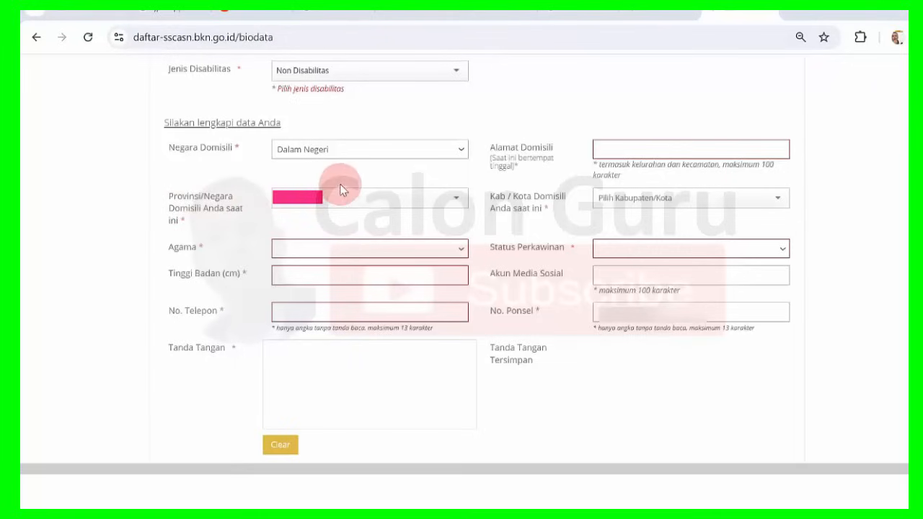
Select the domicile regency or city in Kab/Kota.
left_click(772, 204)
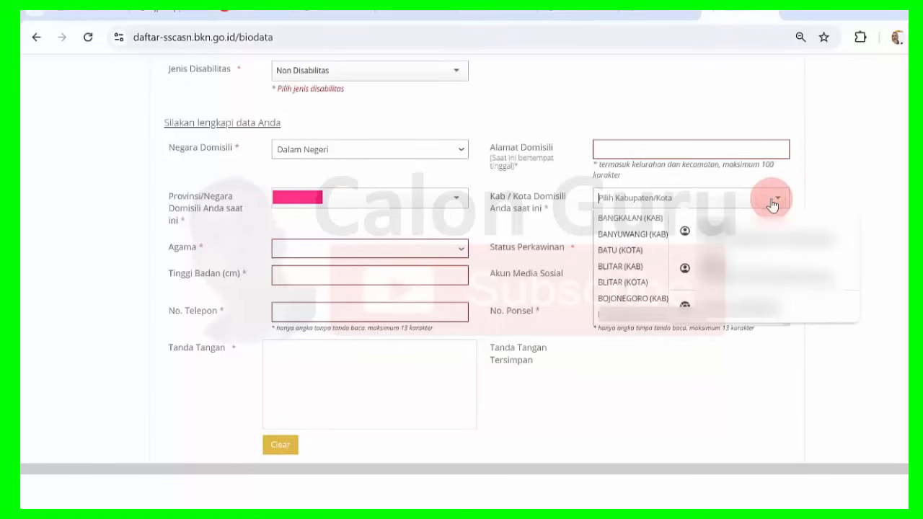
left_click(772, 203)
left_click(772, 202)
left_click(822, 119)
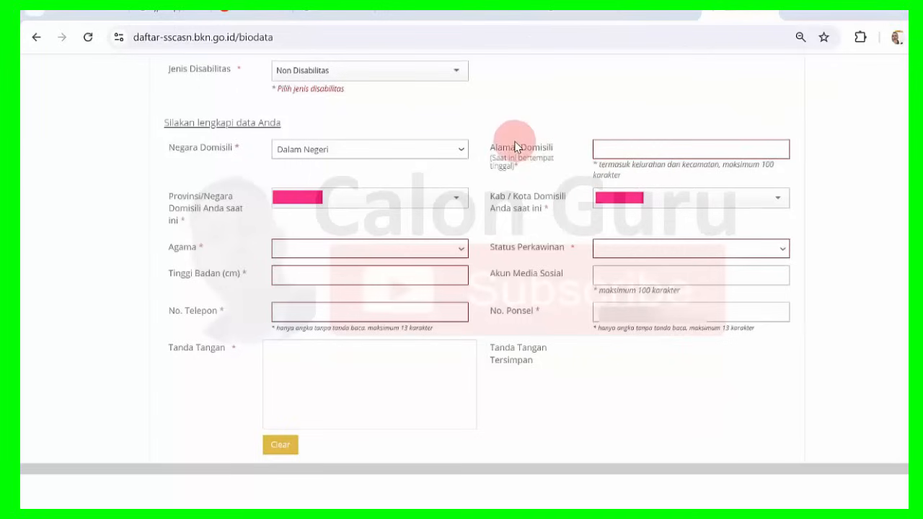
Fill Alamat Domisili with the current address, including kelurahan and kecamatan.
left_click_drag(490, 147, 554, 150)
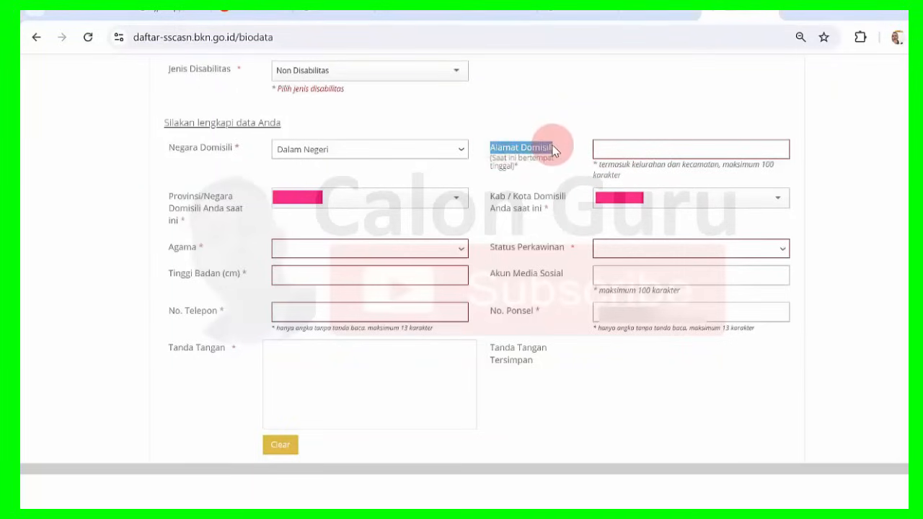
left_click(527, 154)
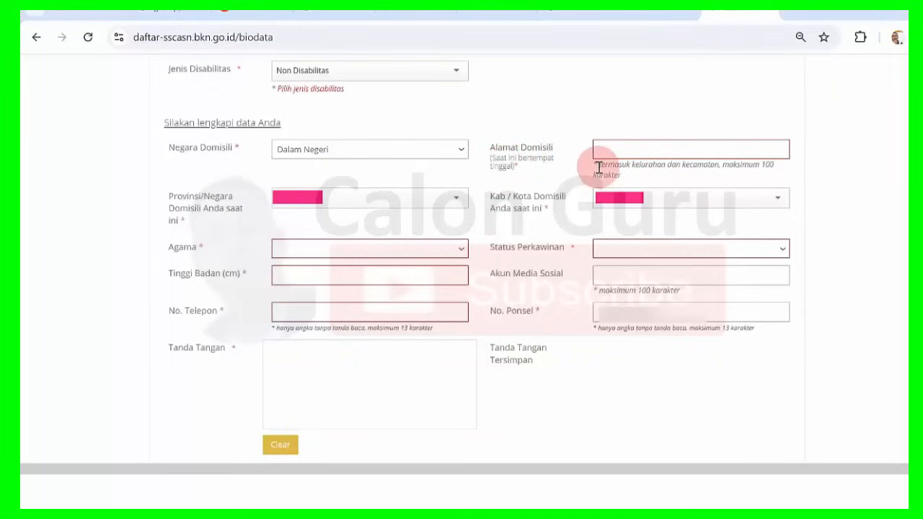
left_click_drag(598, 164, 640, 166)
left_click(640, 166)
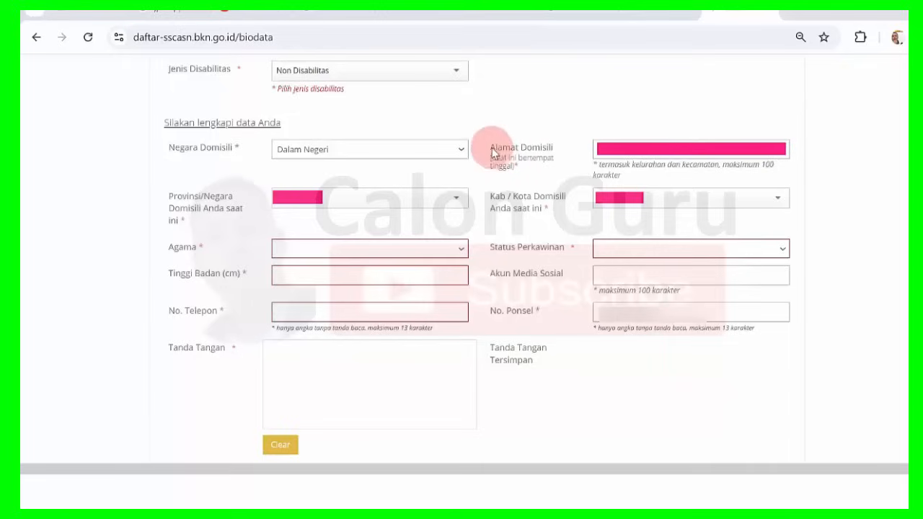
Select the applicant's religion in Agama and marital status in Status Perkawinan.
left_click_drag(491, 147, 542, 164)
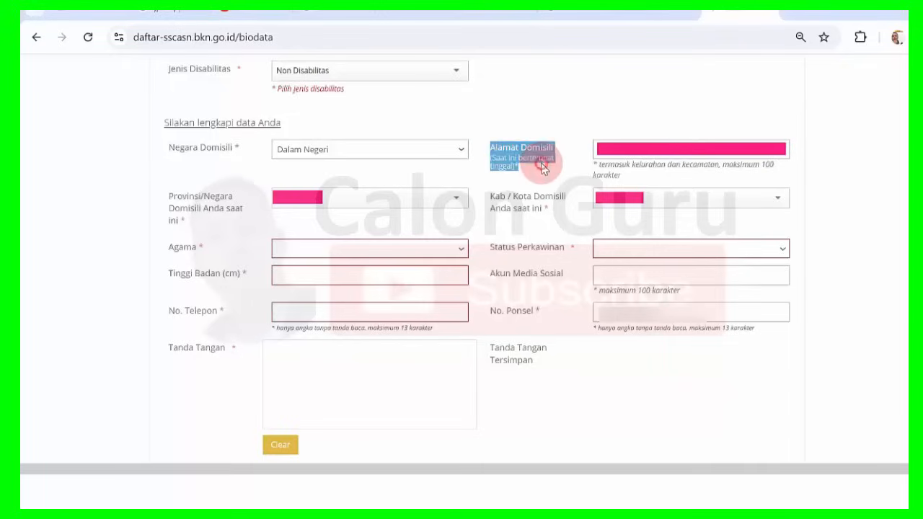
left_click(542, 163)
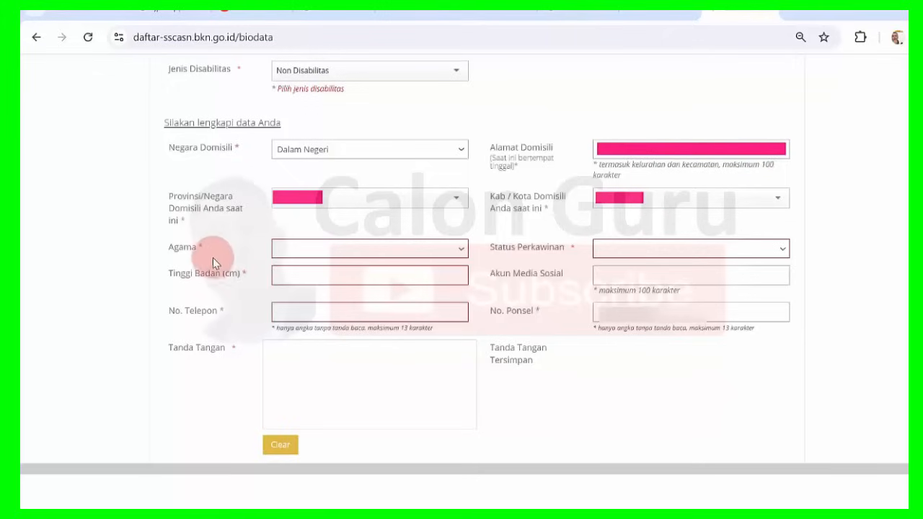
left_click(459, 248)
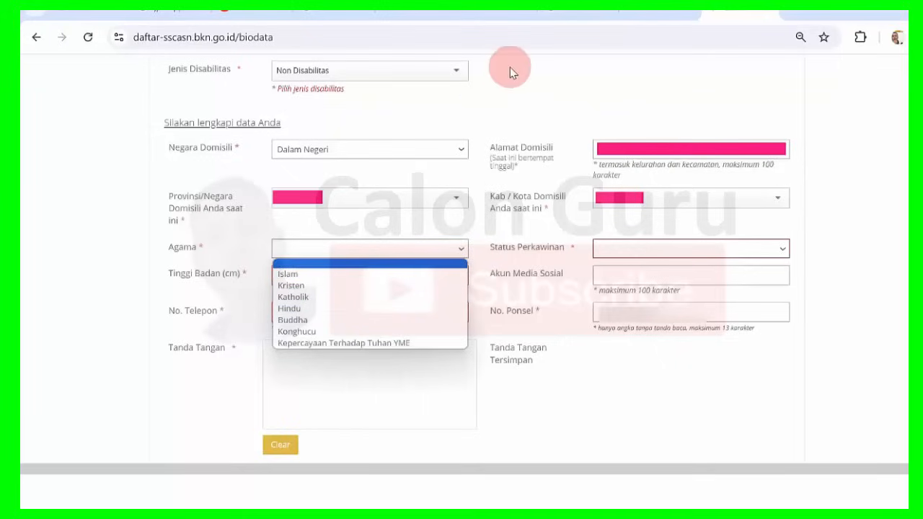
left_click(503, 103)
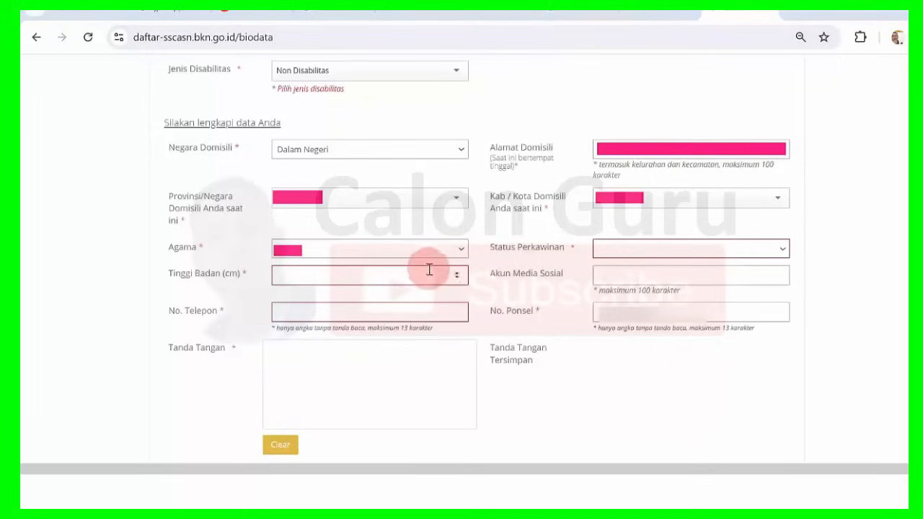
left_click(783, 248)
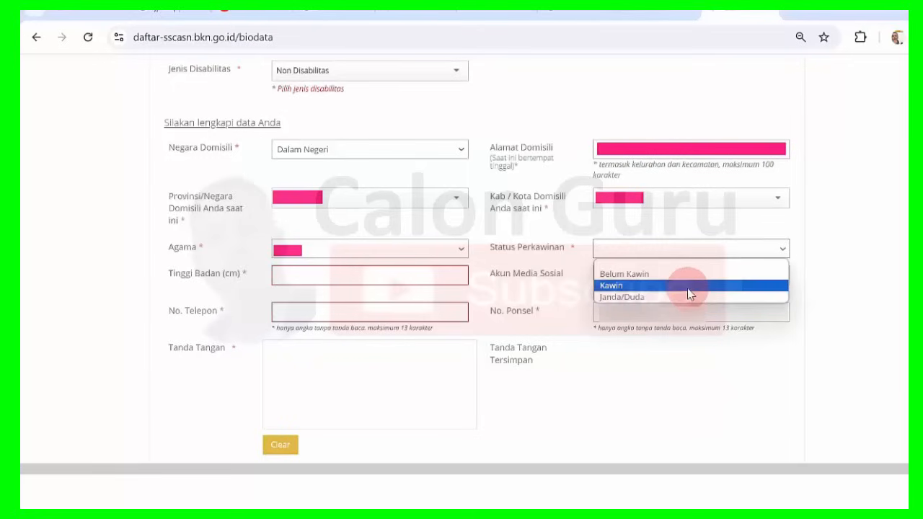
left_click(847, 118)
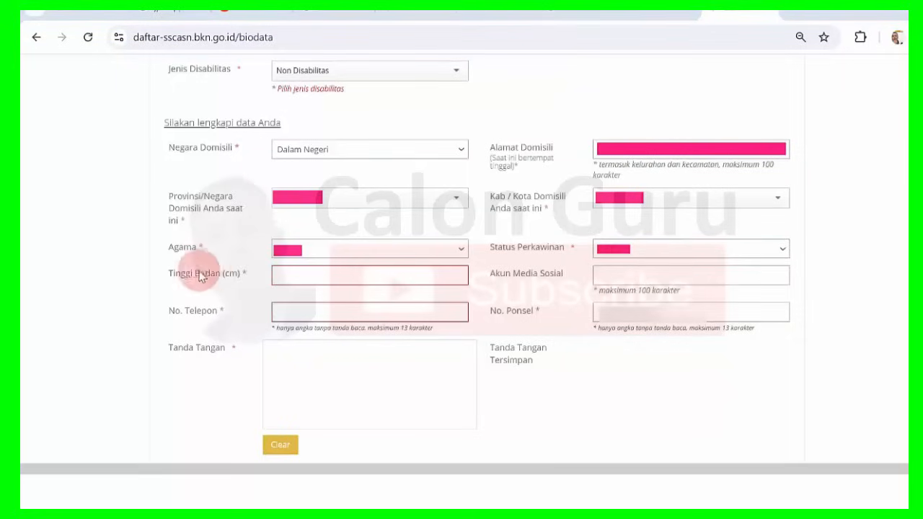
Enter the body height, telephone number (No. Telepon) and mobile number (No. Ponsel).
left_click(293, 278)
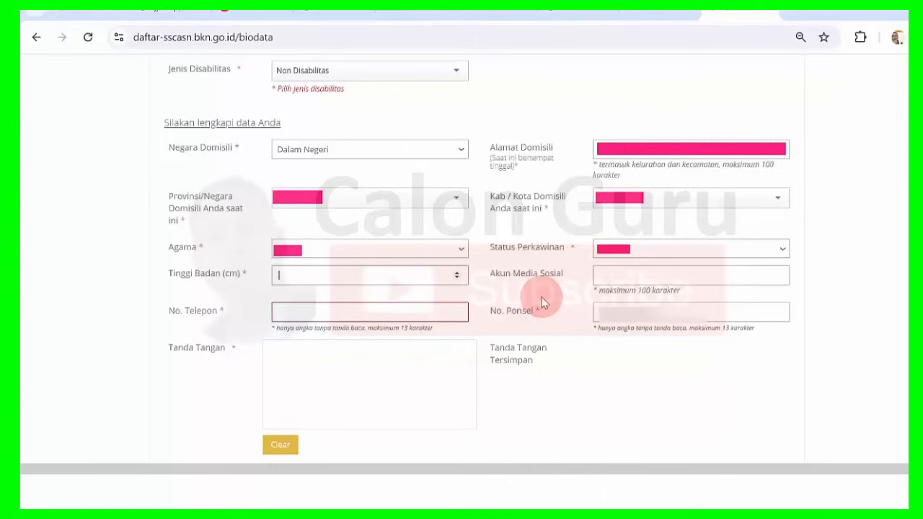
left_click(549, 10)
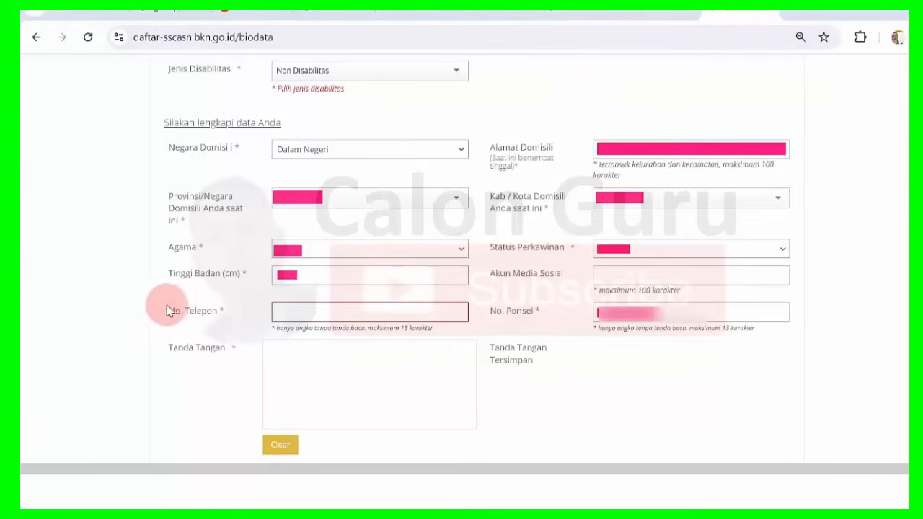
left_click_drag(166, 310, 220, 313)
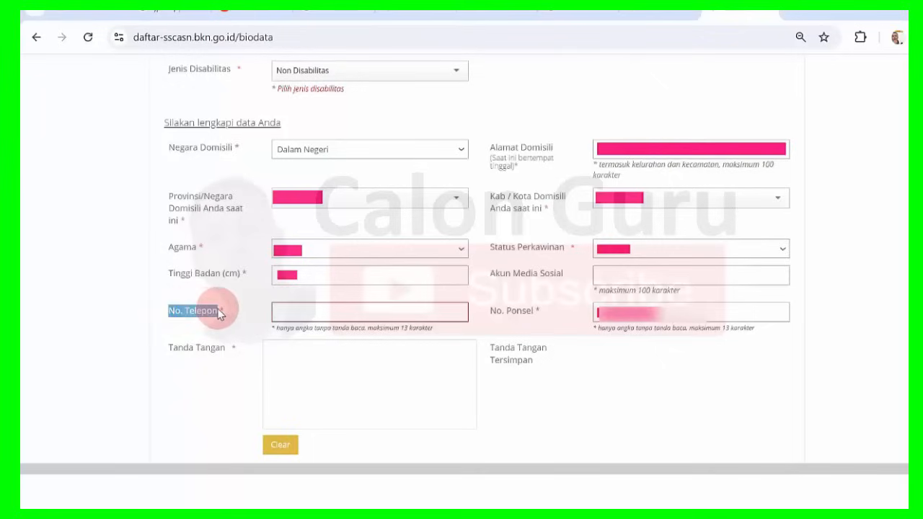
left_click(220, 313)
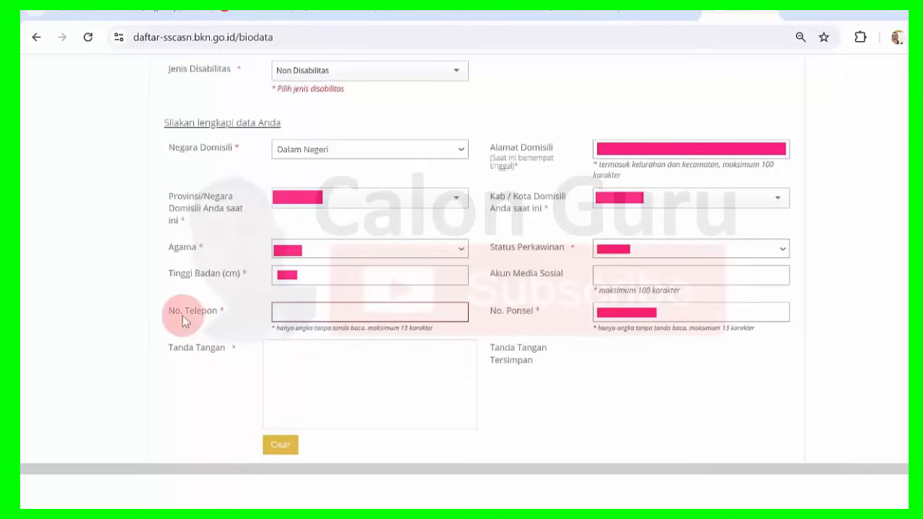
left_click(219, 312)
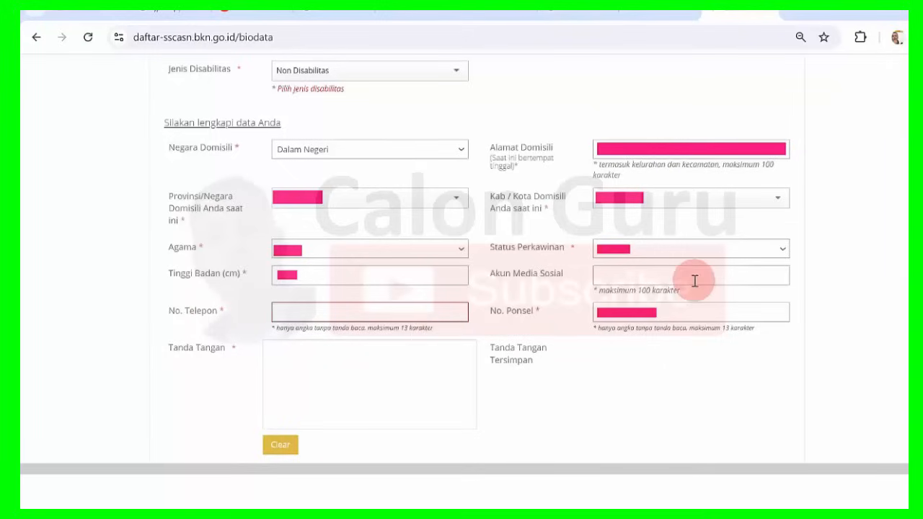
left_click_drag(492, 313, 640, 305)
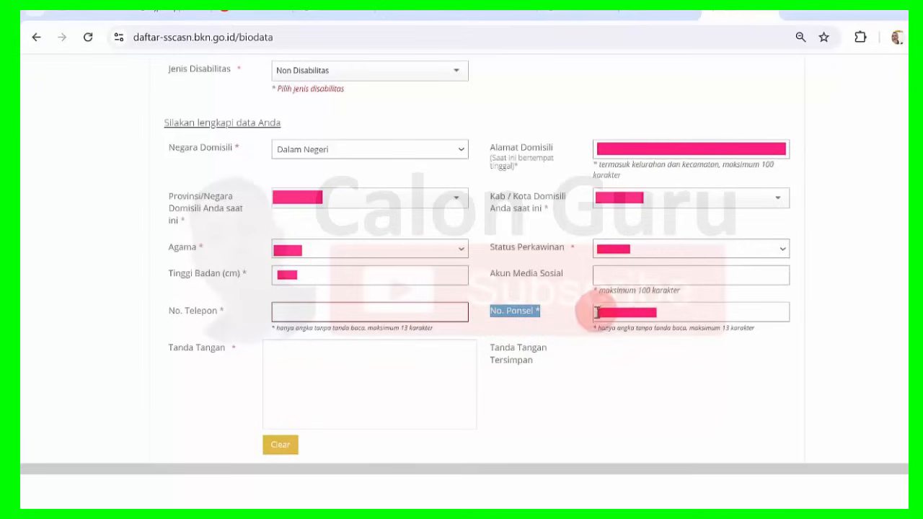
left_click(175, 317)
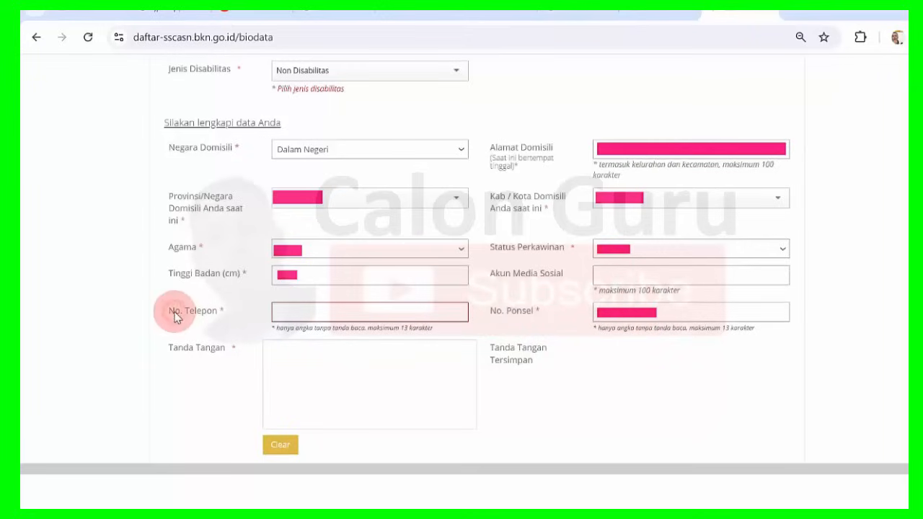
left_click(497, 309)
left_click(482, 318)
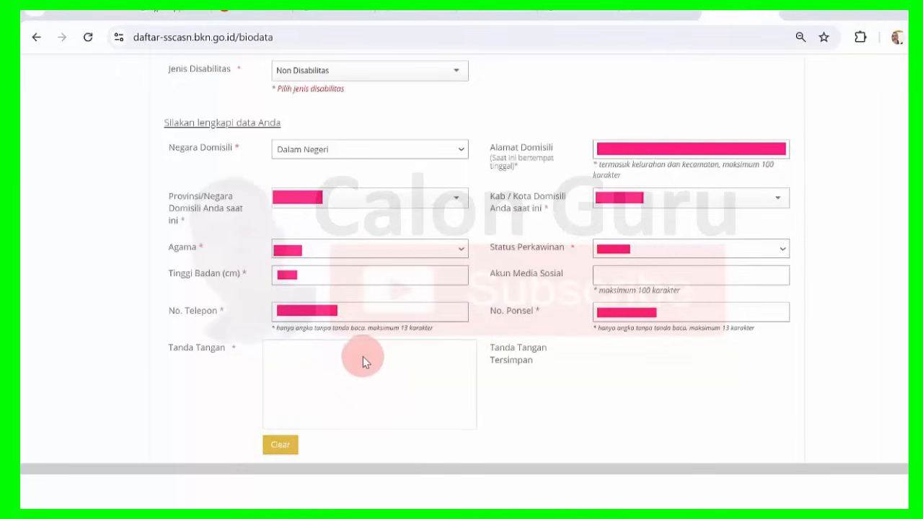
Draw a signature in the Tanda Tangan pad, then clear it to redraw.
mouse_move(356, 351)
left_mouse_down()
mouse_move(313, 392)
mouse_move(374, 383)
mouse_move(351, 368)
left_mouse_up()
mouse_move(344, 406)
left_mouse_down()
mouse_move(398, 380)
mouse_move(376, 404)
mouse_move(410, 392)
left_mouse_up()
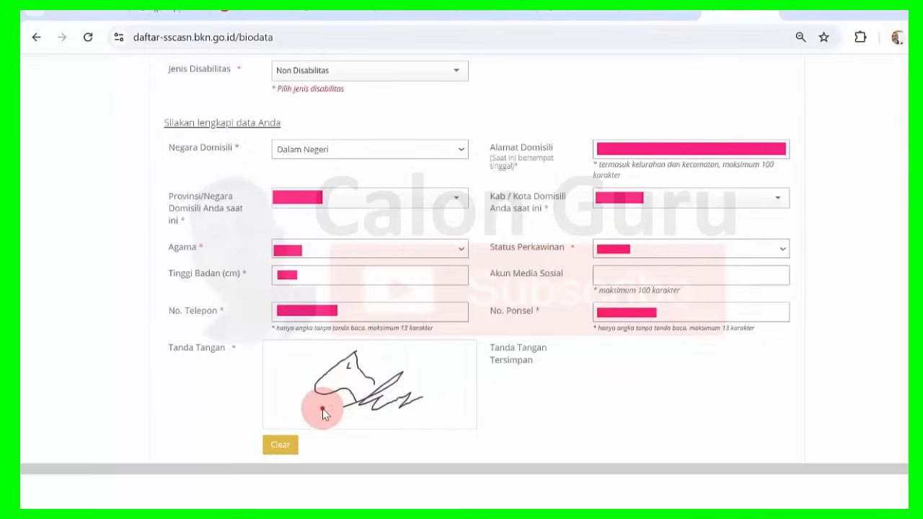
left_click_drag(322, 409, 425, 415)
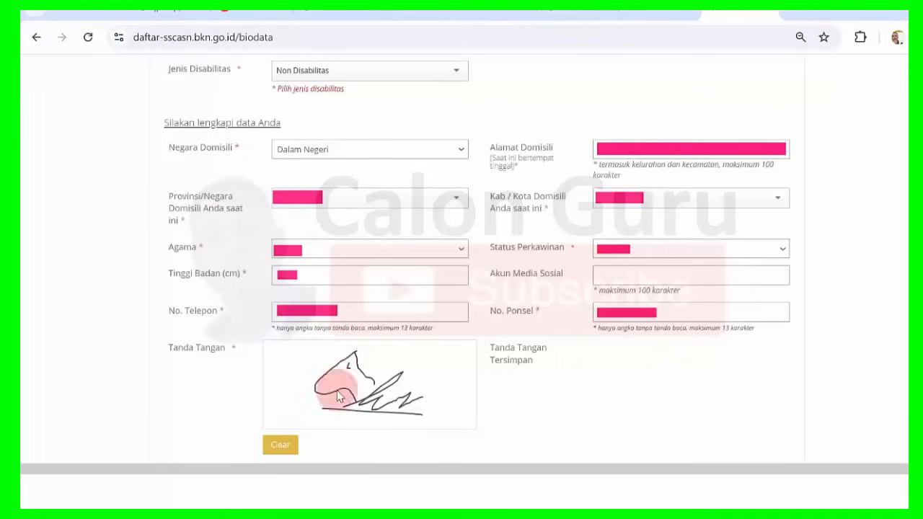
left_click(281, 450)
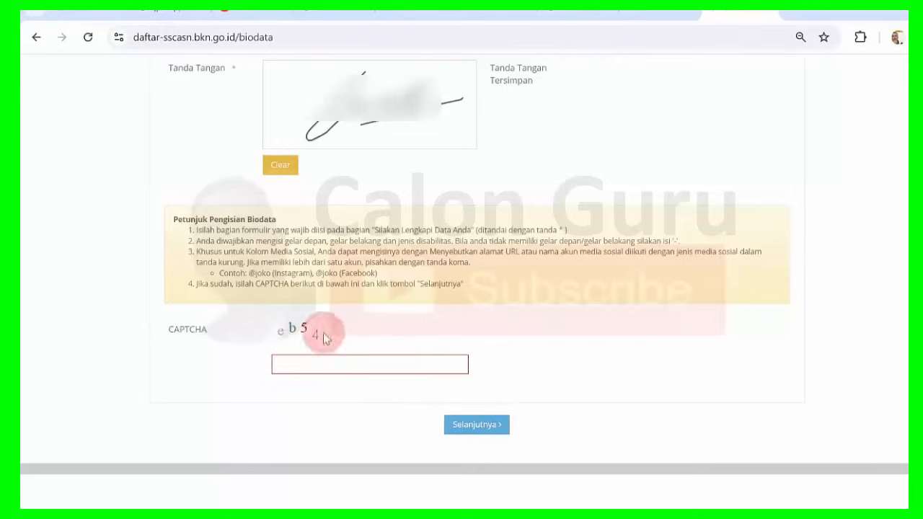
Type the CAPTCHA characters and submit the biodata with Selanjutnya.
left_click(317, 364)
type("eb54")
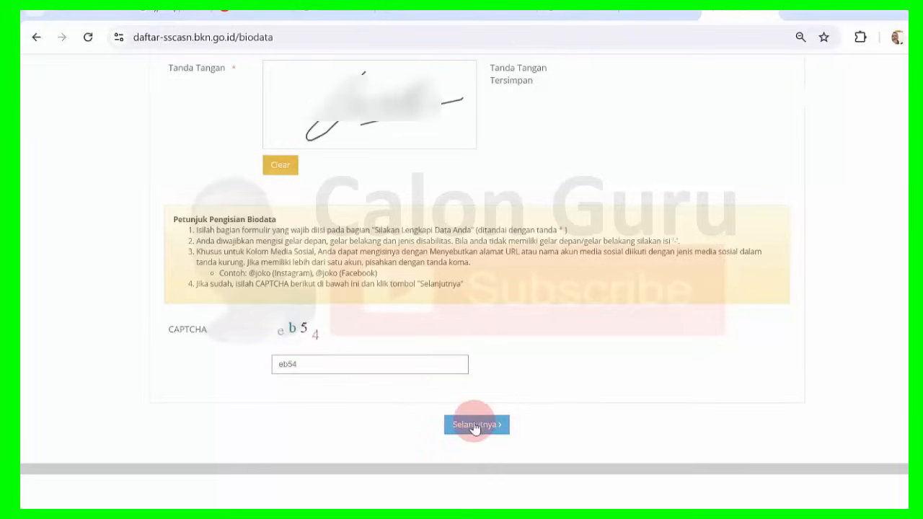
left_click(474, 424)
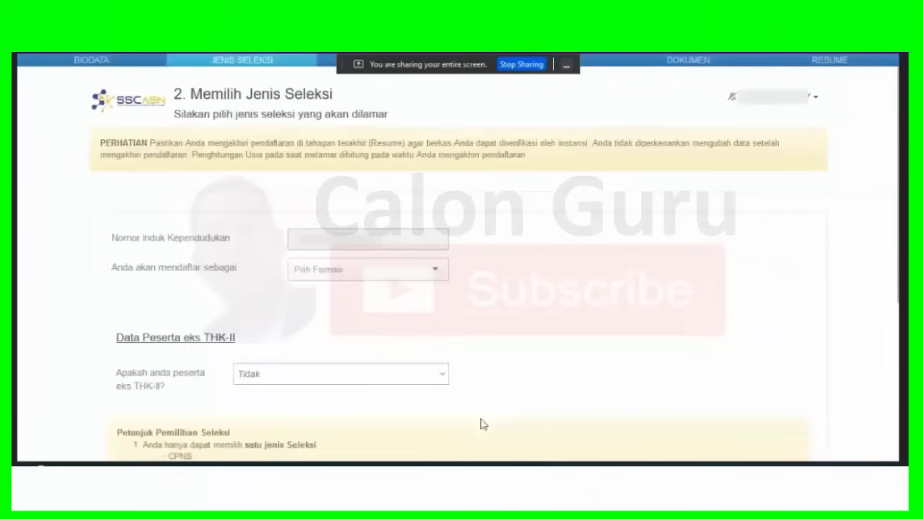
Choose PPPK Guru as the registration type and review the Dapodik details shown.
left_click(438, 271)
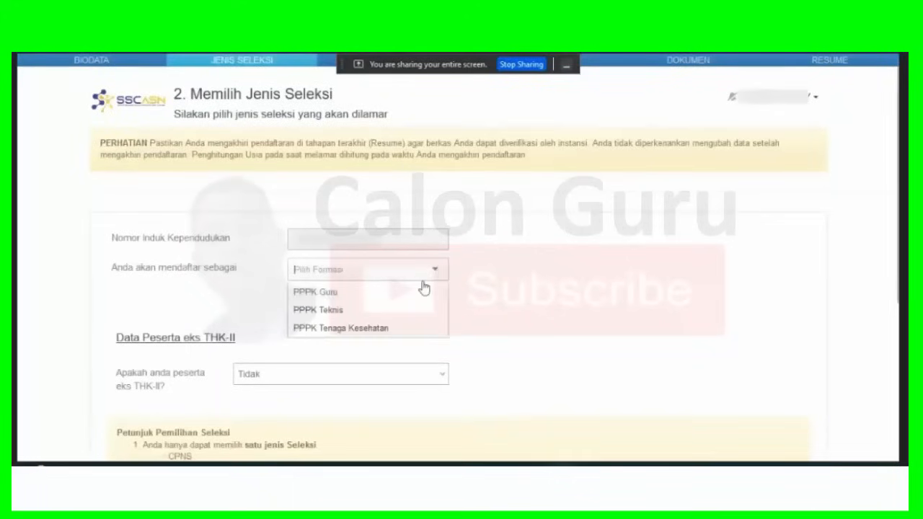
left_click(331, 294)
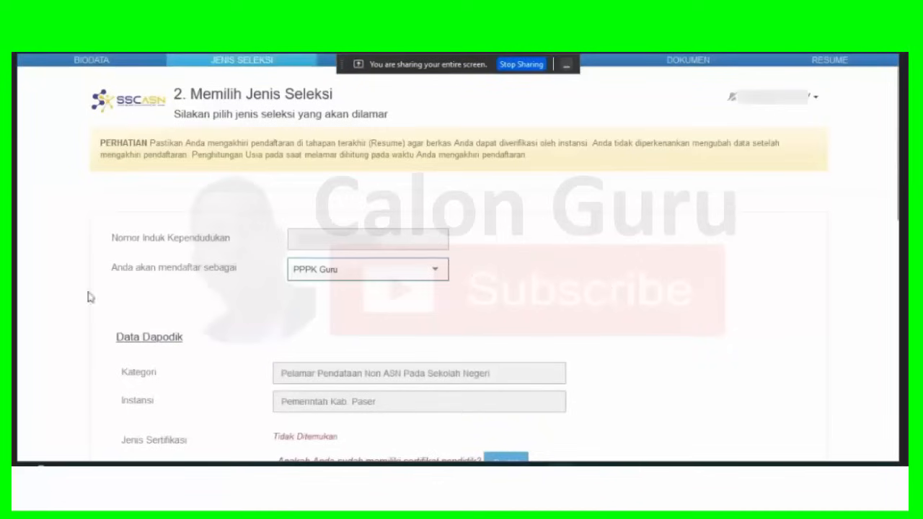
scroll(62, 298, "down", 3)
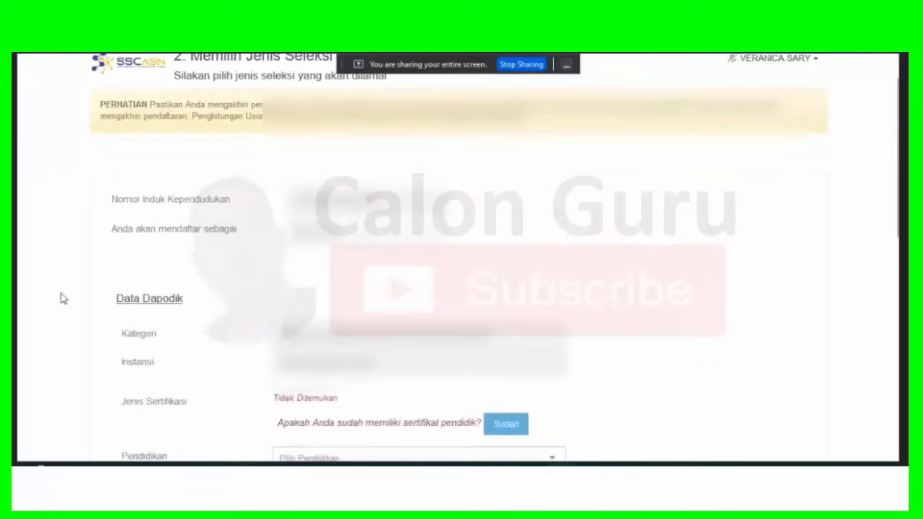
scroll(62, 298, "down", 3)
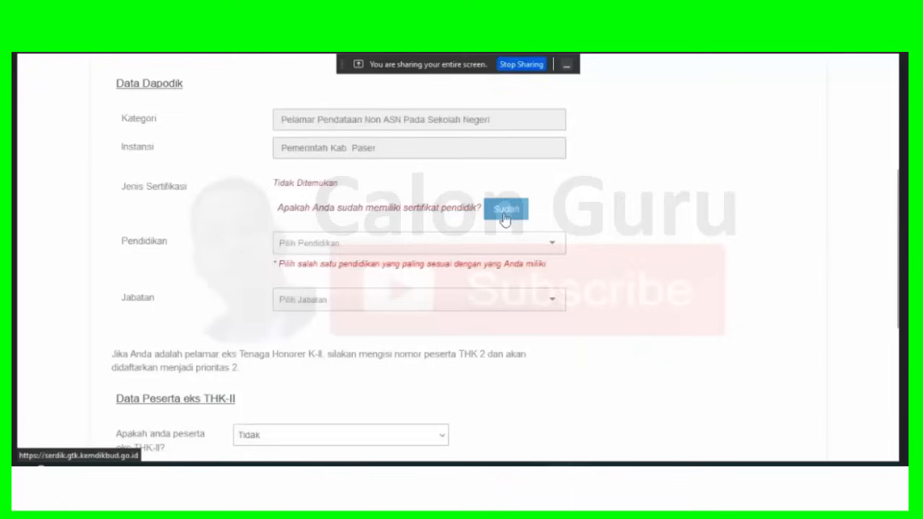
Pick education S-1 PENDIDIKAN MATEMATIKA and position GURU AHLI PERTAMA - GURU MATEMATIKA.
left_click(552, 247)
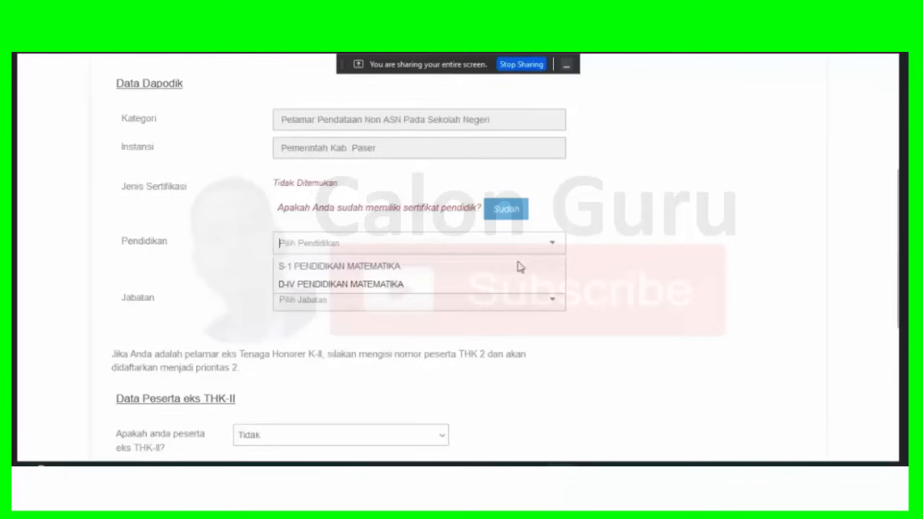
left_click(493, 267)
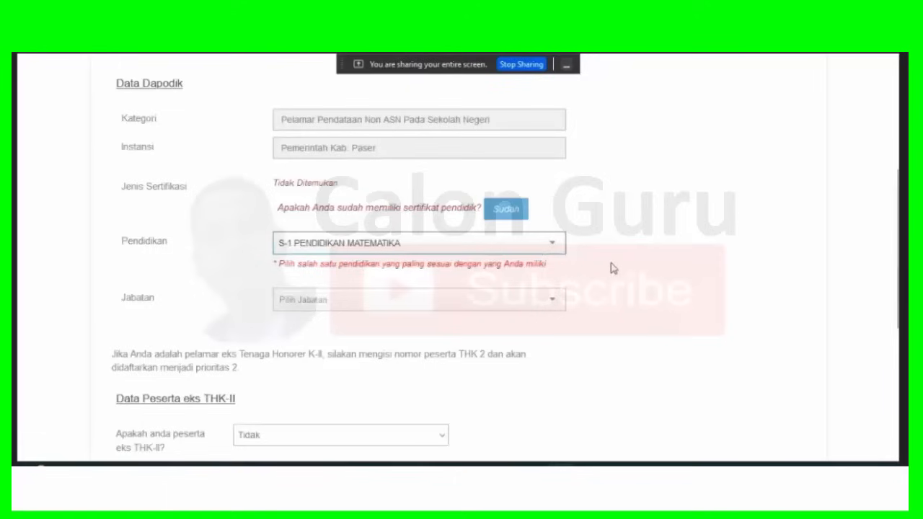
left_click(552, 301)
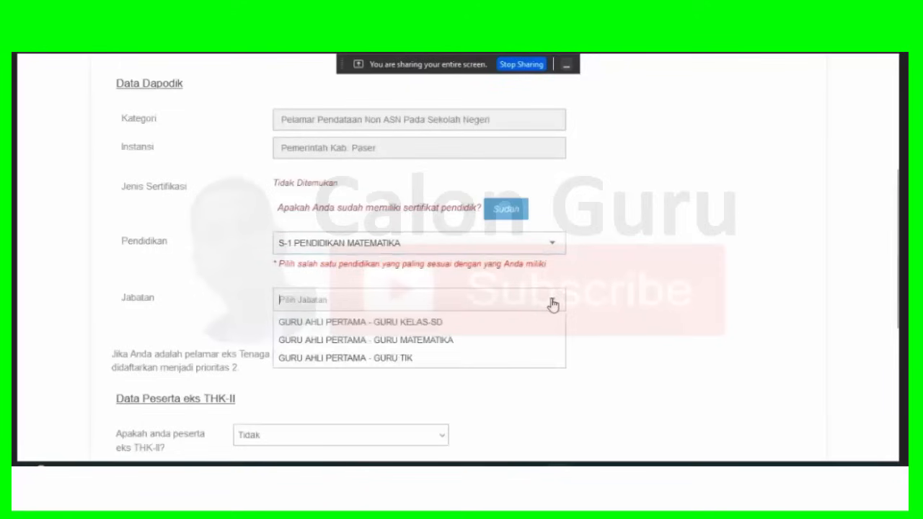
left_click(436, 341)
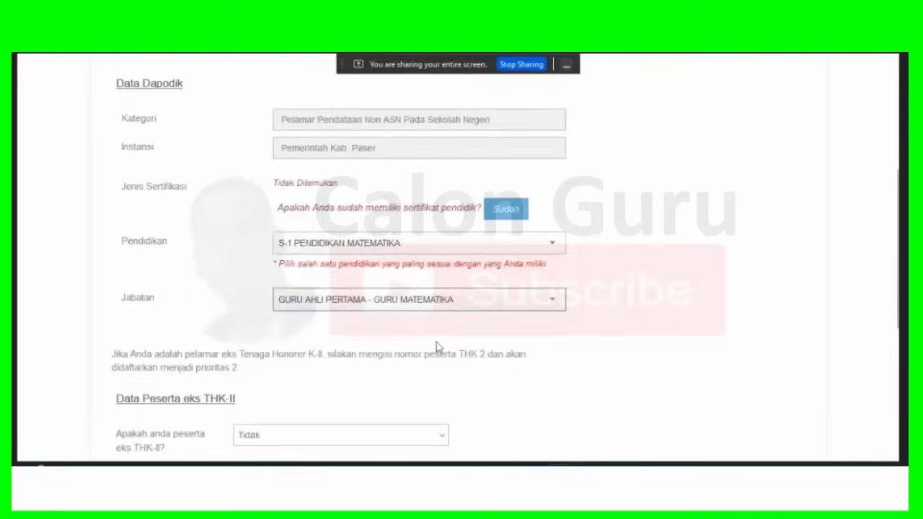
scroll(634, 338, "down", 2)
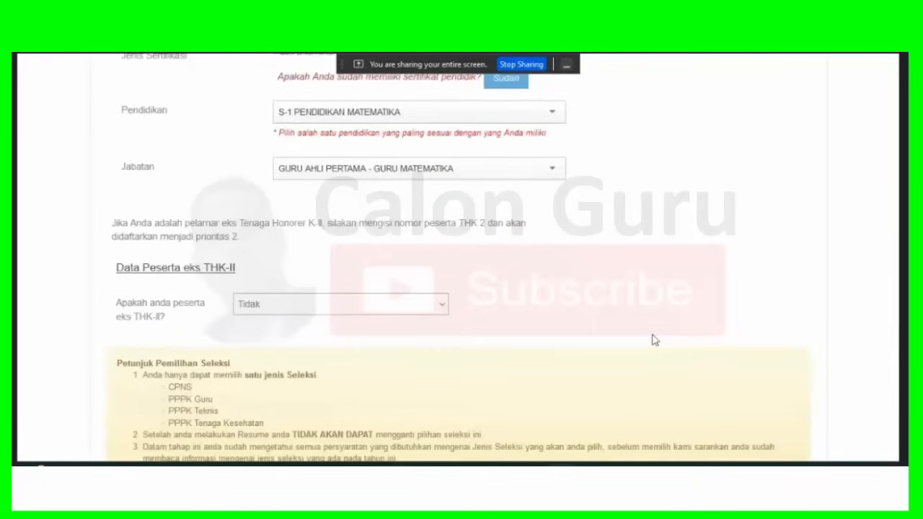
scroll(655, 340, "down", 1)
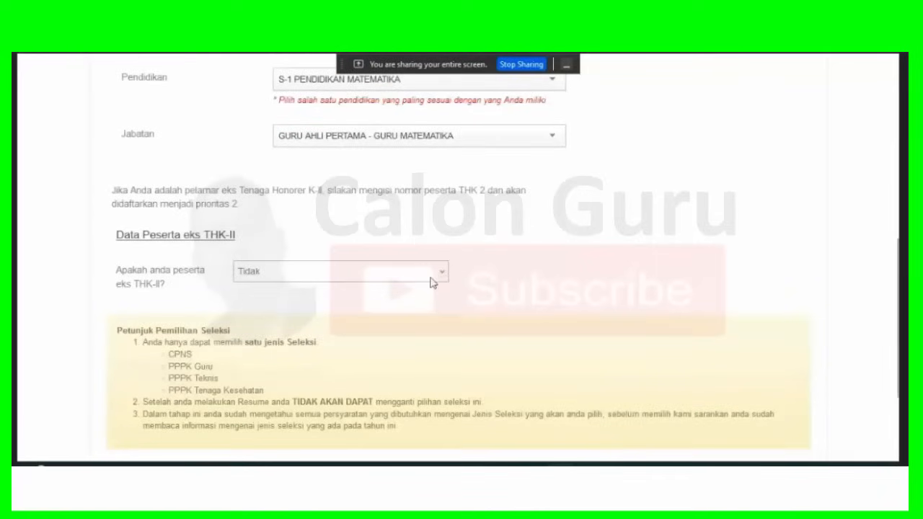
scroll(686, 227, "down", 4)
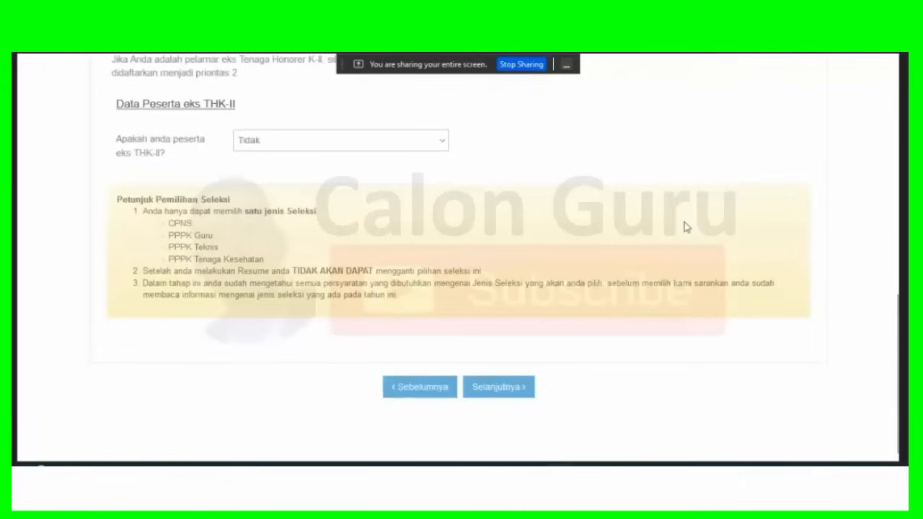
Save the selection and confirm continuing without a teaching certificate.
left_click(516, 393)
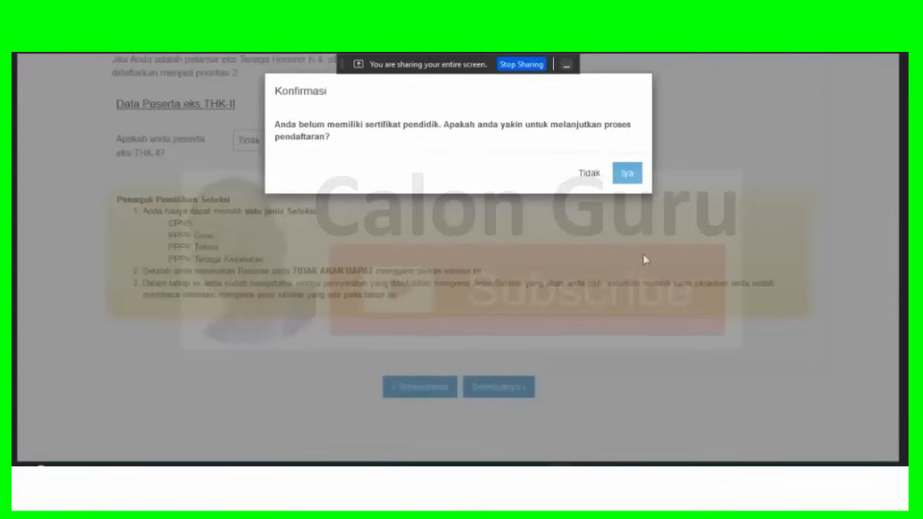
left_click(627, 174)
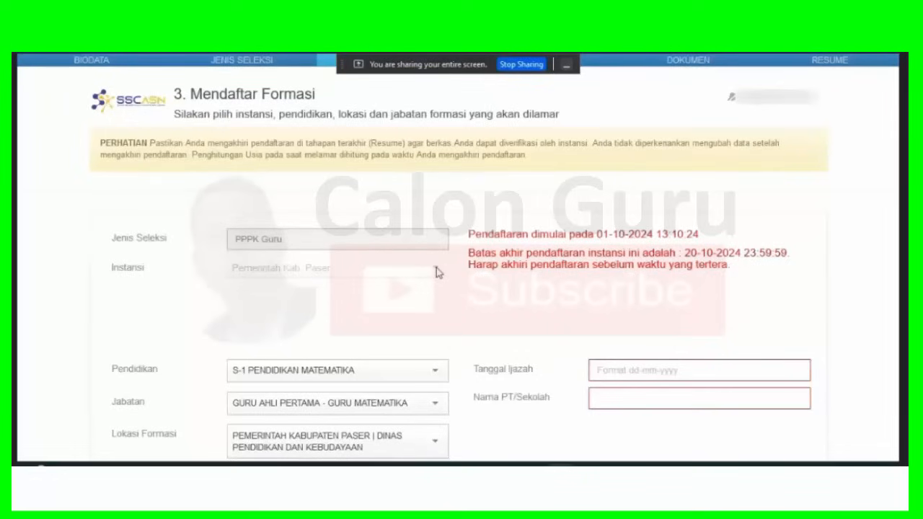
Expand the Lokasi Ujian list to show Dalam Negeri and Luar Negeri.
scroll(436, 272, "down", 3)
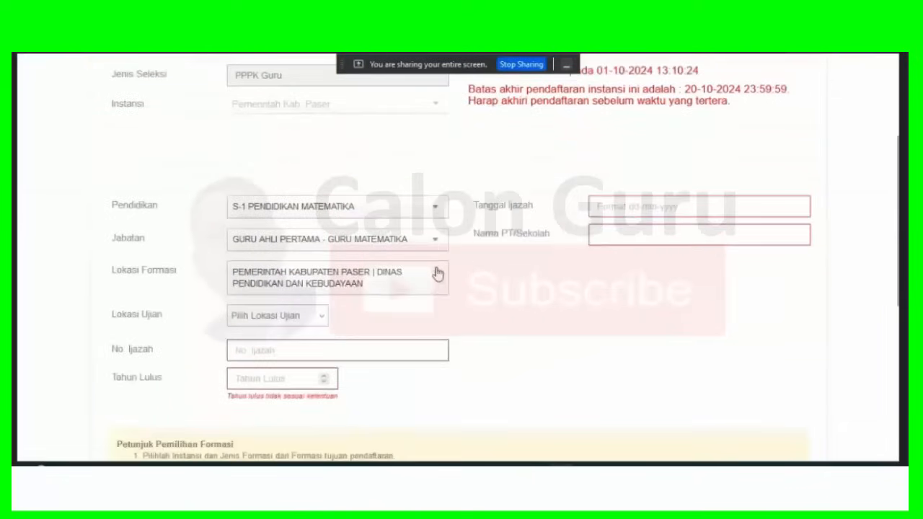
scroll(540, 283, "down", 1)
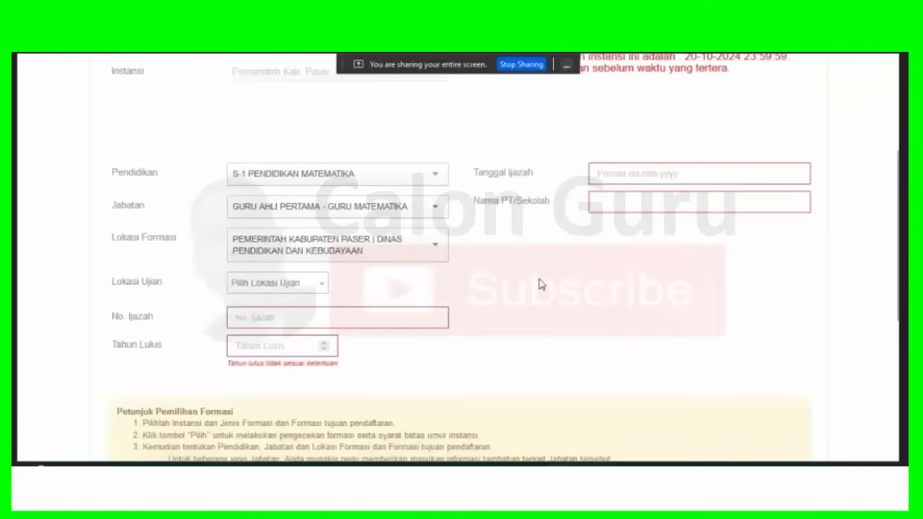
scroll(542, 285, "down", 1)
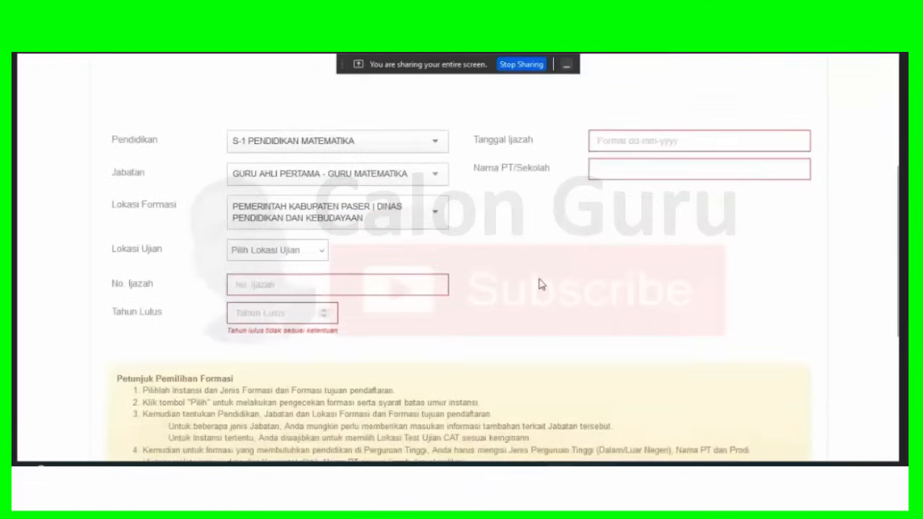
left_click(321, 254)
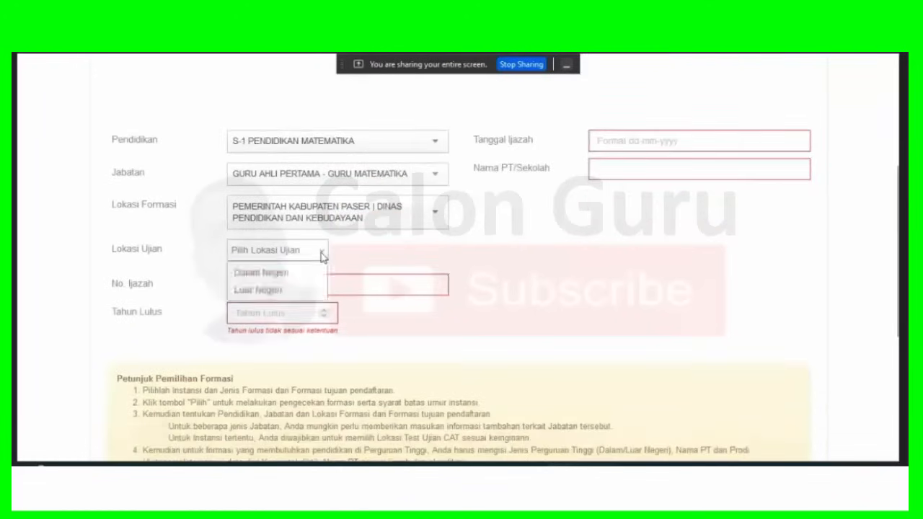
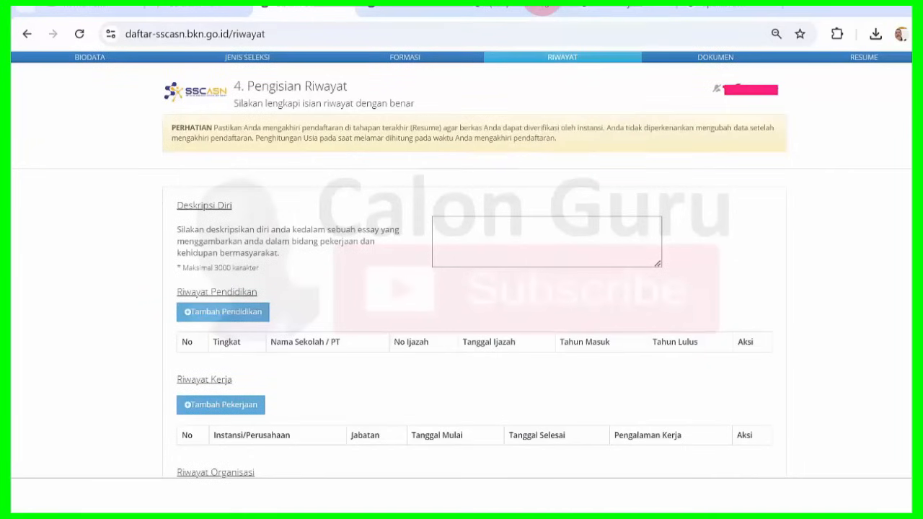
Open the Tambah Pendidikan form from the Riwayat page.
left_click(864, 164)
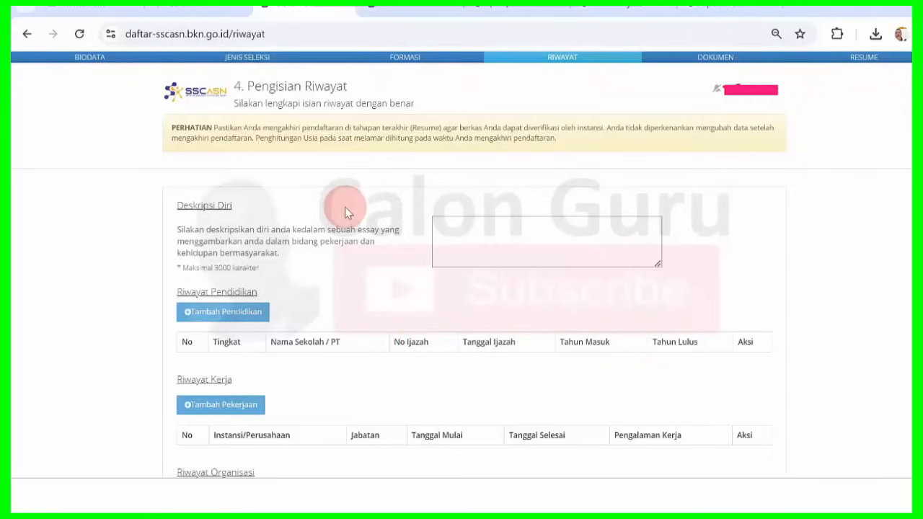
left_click(221, 318)
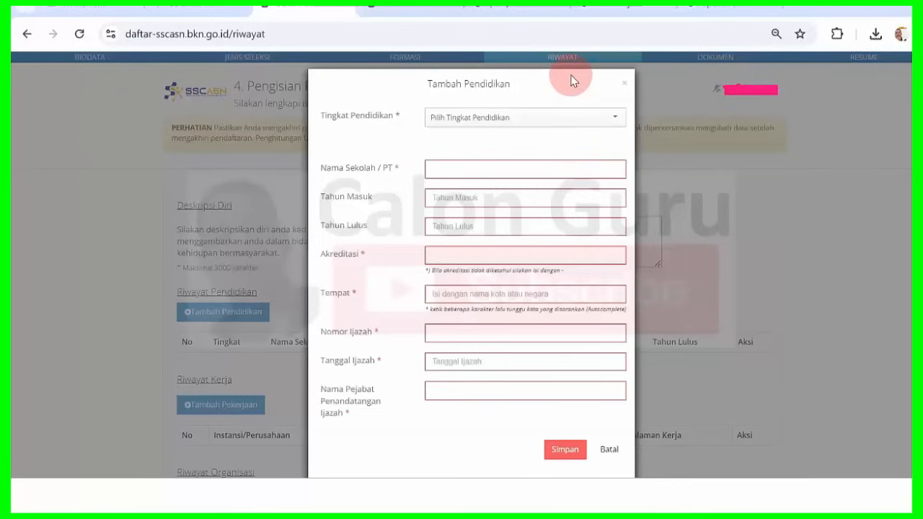
Choose Sekolah Dasar as the Tingkat Pendidikan.
left_click(612, 117)
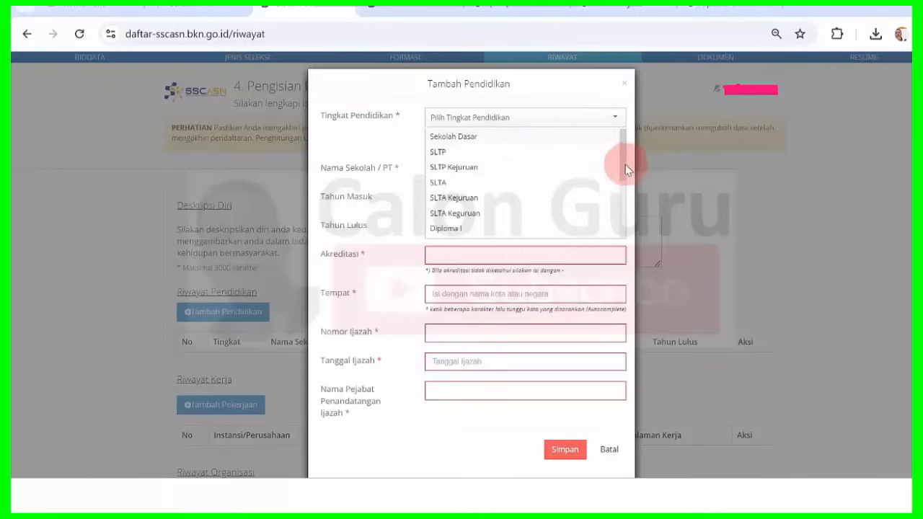
left_click_drag(624, 167, 618, 119)
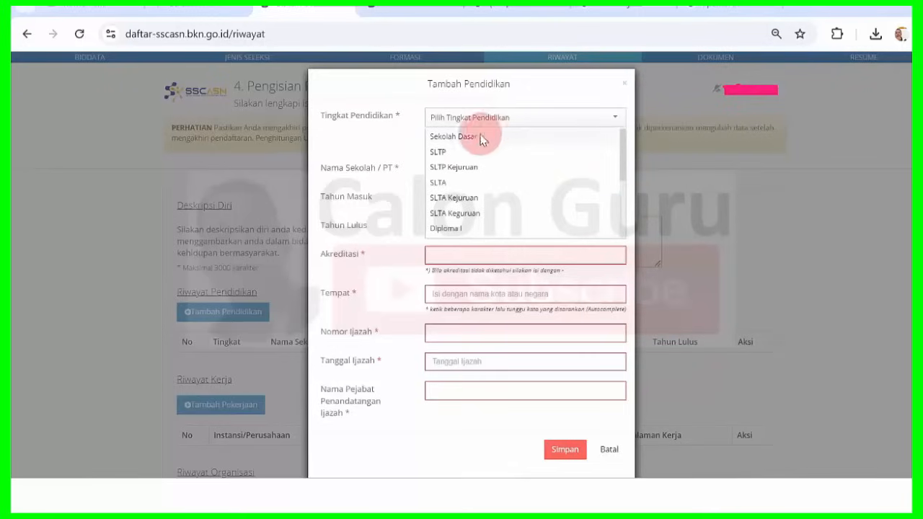
left_click(465, 137)
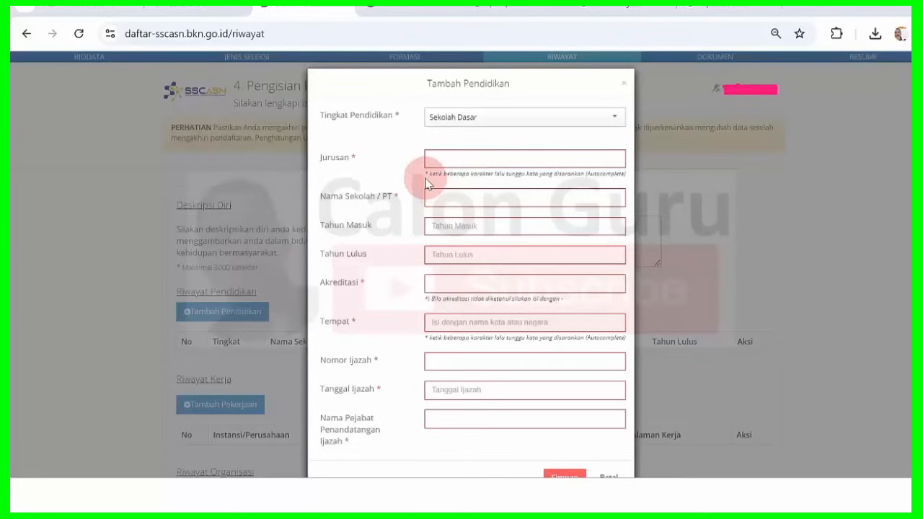
Pick SEKOLAH DASAR as the Jurusan, then bring up the certificate PDF for reference.
left_click_drag(427, 173, 617, 178)
left_click(584, 176)
left_click(617, 178)
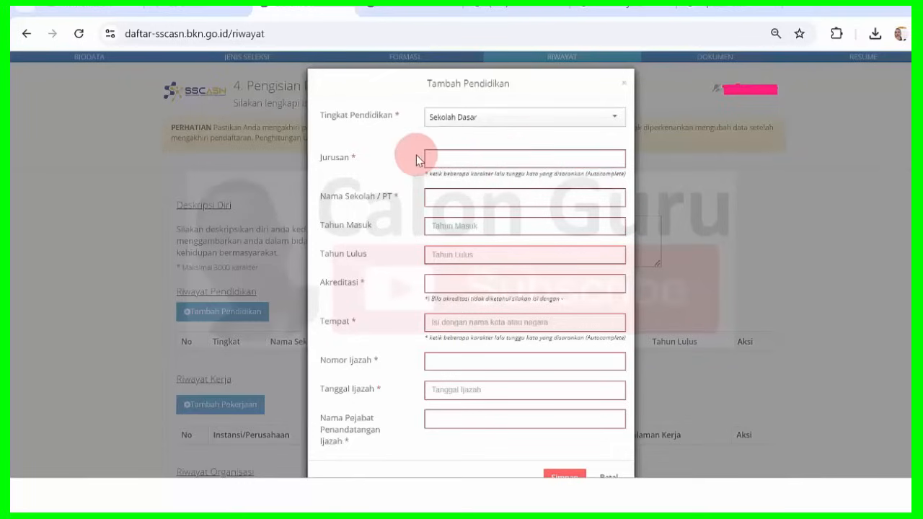
left_click(453, 162)
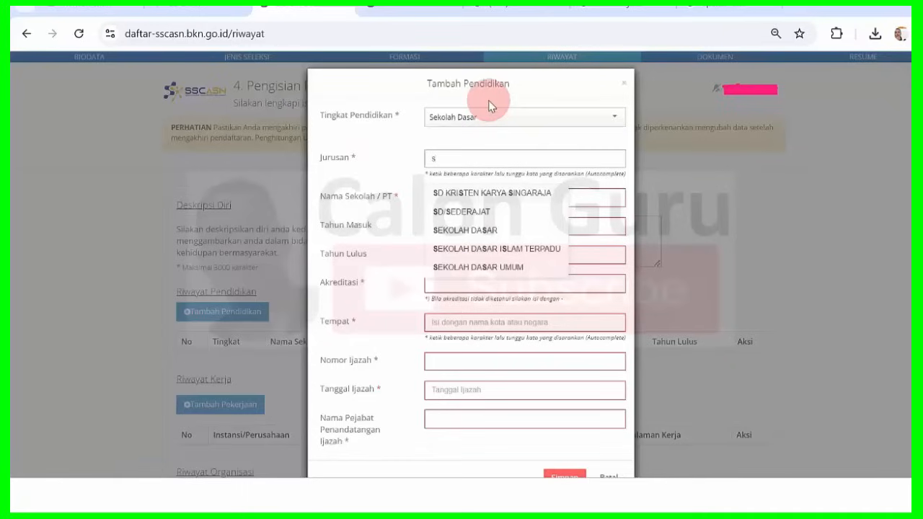
left_click(490, 231)
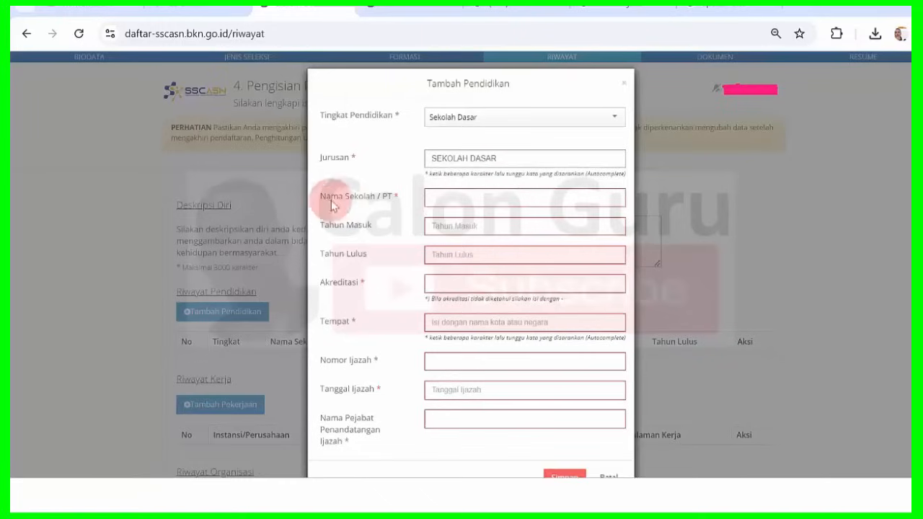
left_click(446, 195)
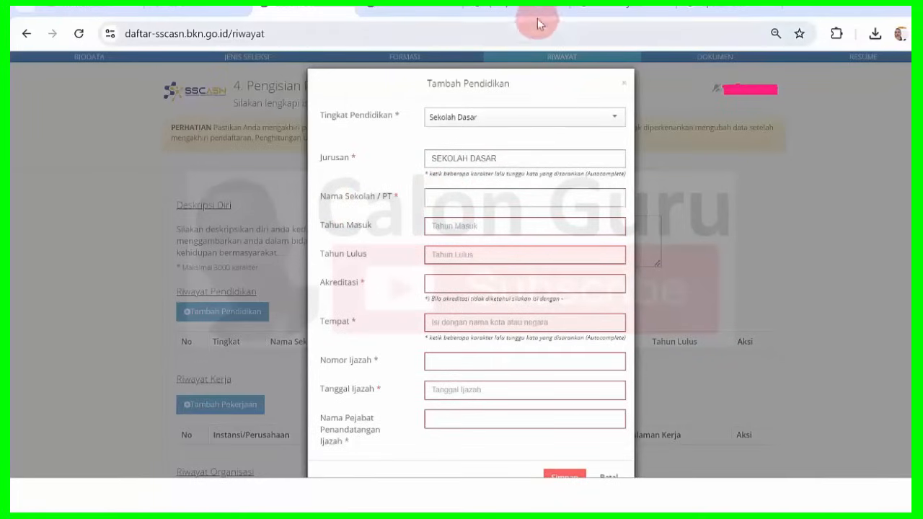
key("alt+Tab")
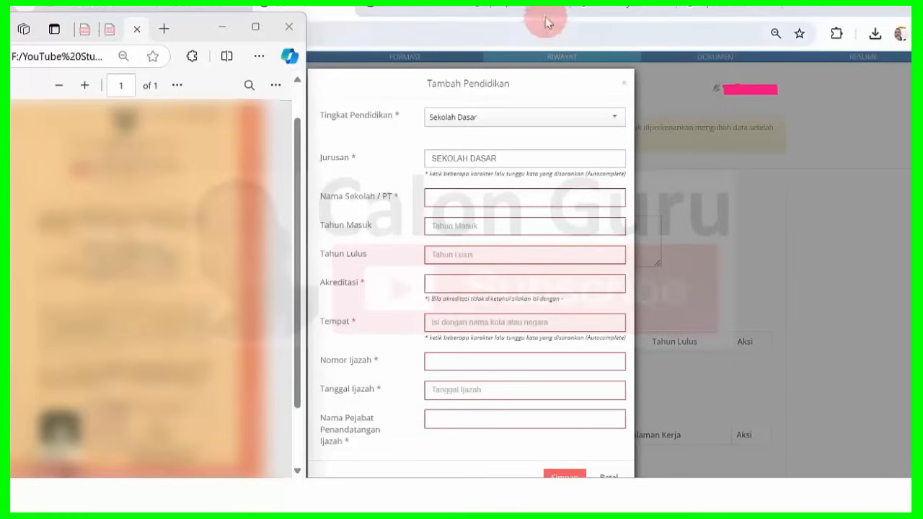
Paste the school name into Nama Sekolah / PT, then clear it again.
left_click(467, 202)
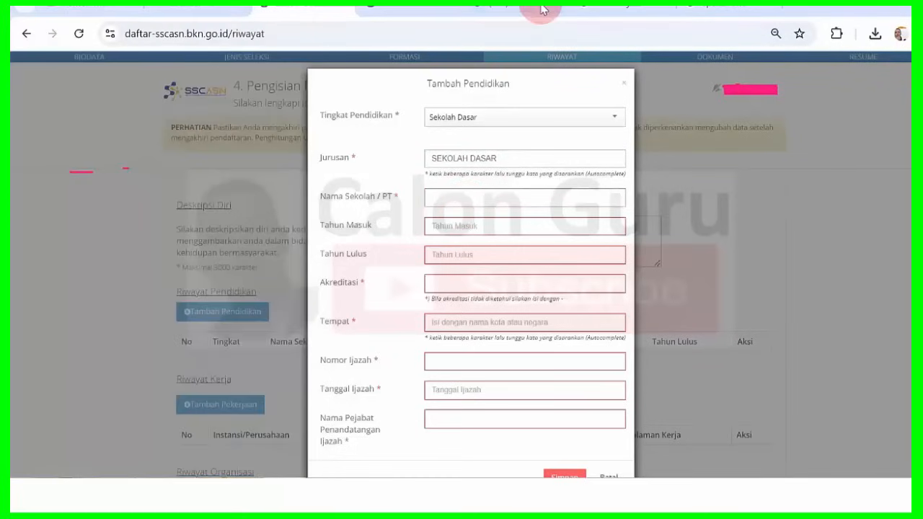
key("Caps_Lock")
type("SD Negeri Mosulut I")
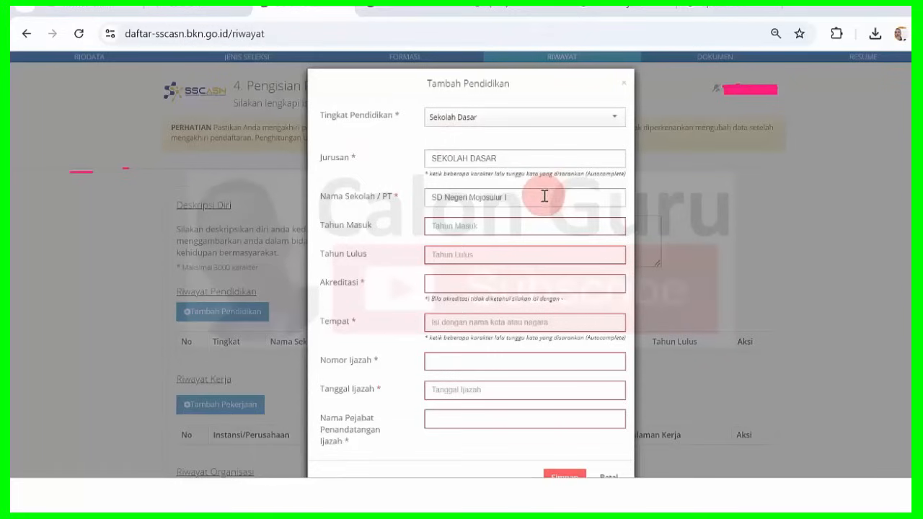
left_click_drag(544, 196, 324, 196)
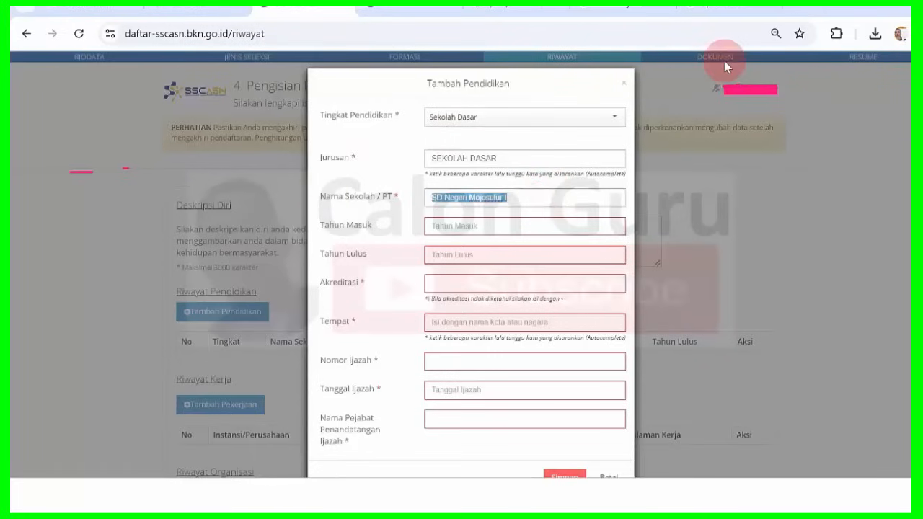
key("BackSpace")
Restore Jurusan to SEKOLAH DASAR after trying MADRASAH IBTIDAIYAH, and enter SD Negeri Mojosulur I.
left_click_drag(435, 163, 500, 154)
left_click(258, 168)
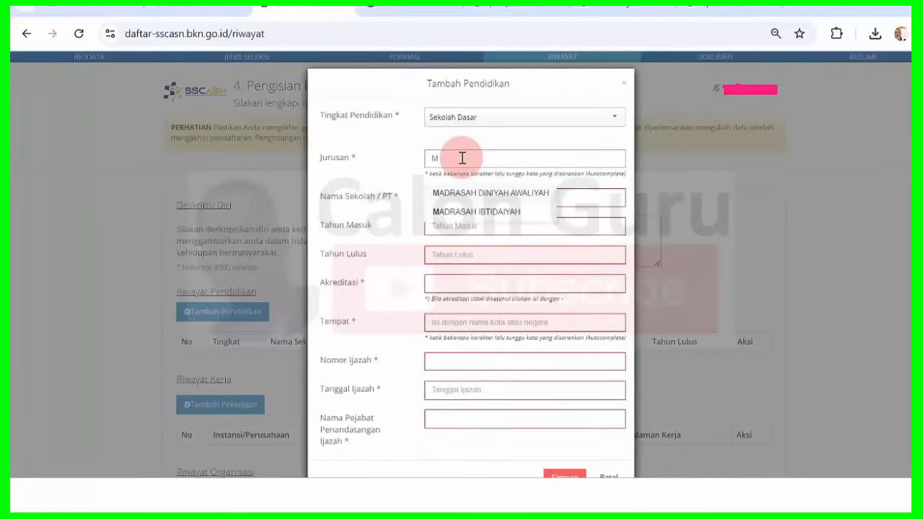
left_click(471, 213)
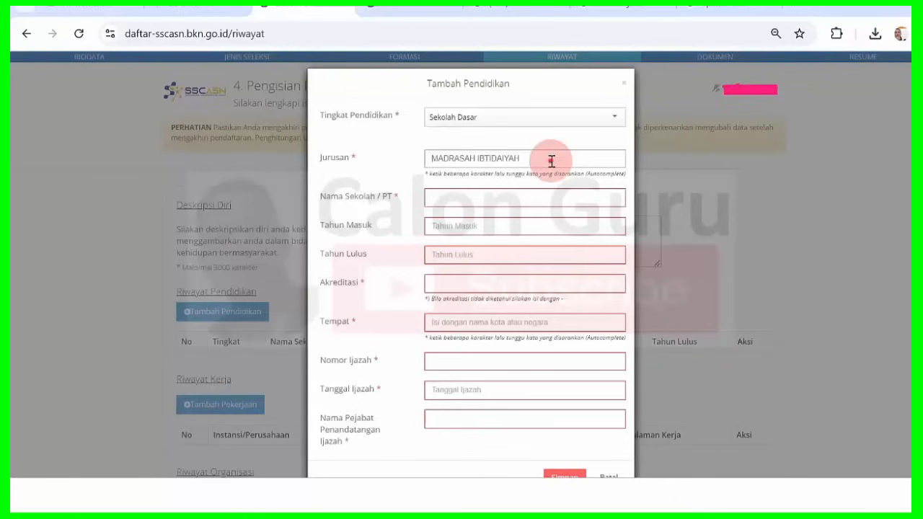
left_click_drag(552, 162, 347, 157)
type("P")
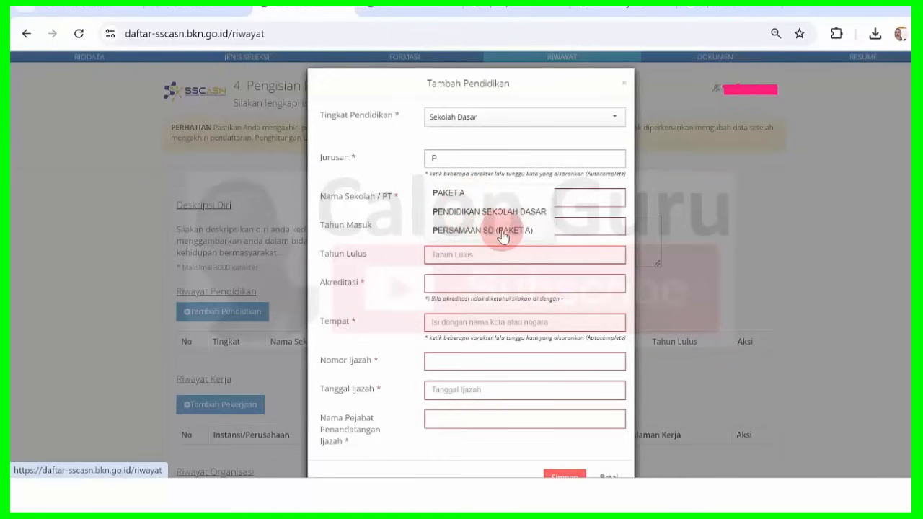
key("BackSpace")
type("S")
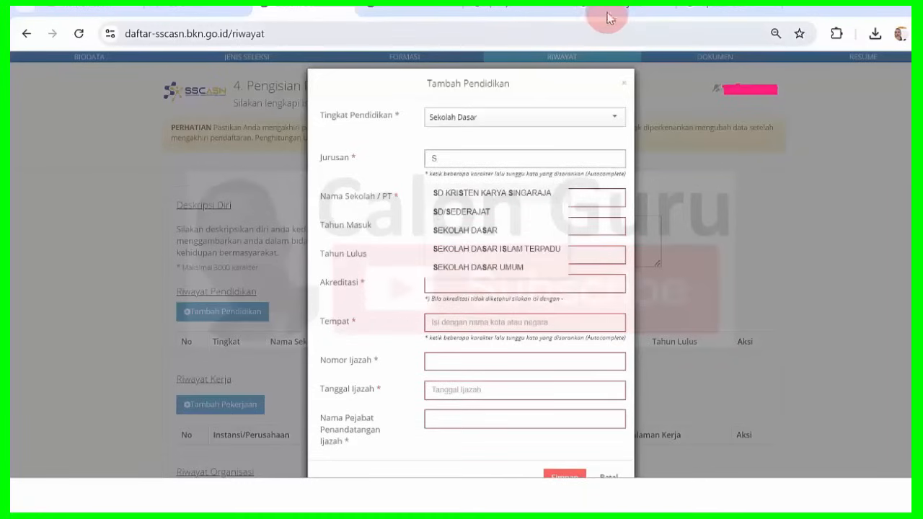
left_click(495, 229)
left_click(460, 201)
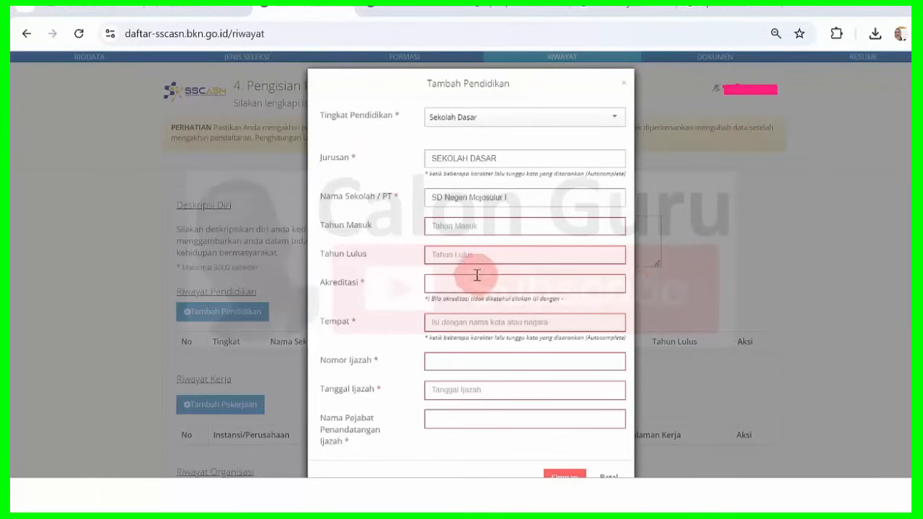
Enter Tahun Lulus 1994 and Tahun Masuk 1988.
left_click(456, 255)
type("199")
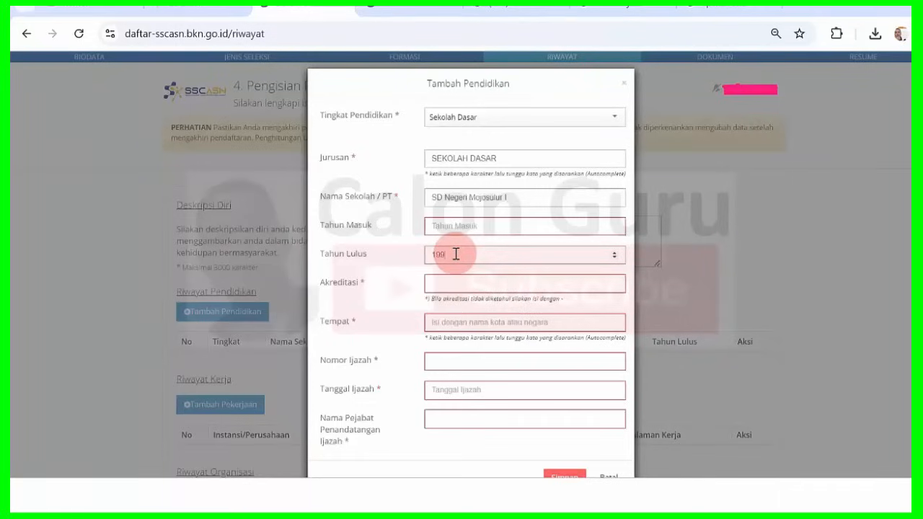
type("4")
left_click(467, 228)
type("1988")
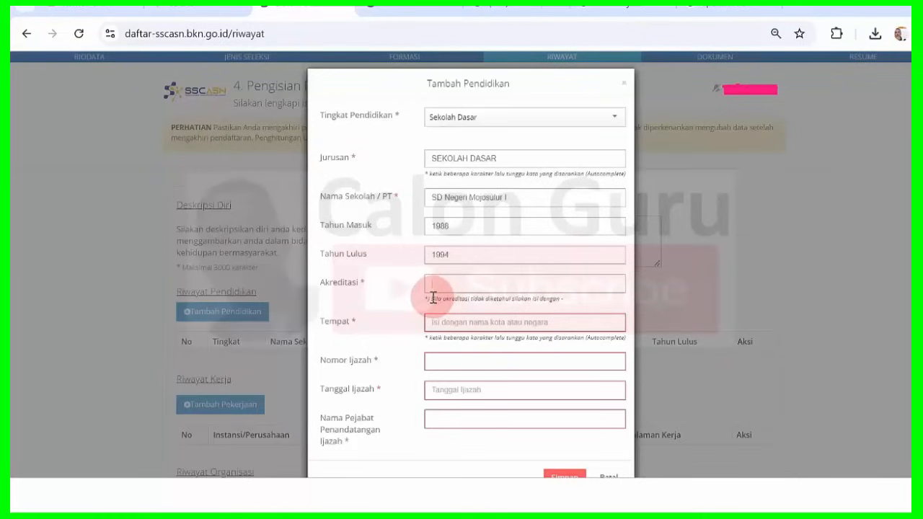
Enter a dash in Akreditasi to mark it as unknown.
left_click_drag(432, 298, 558, 302)
left_click(519, 301)
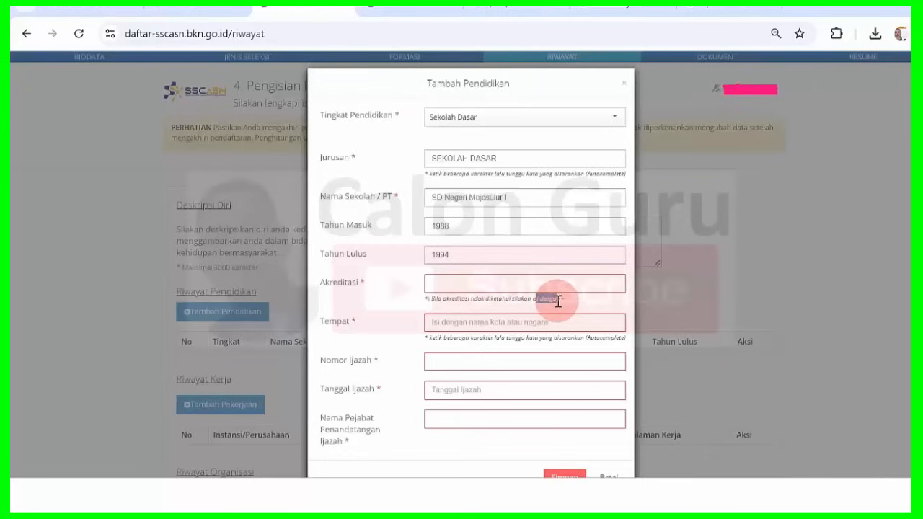
left_click(470, 284)
type("-")
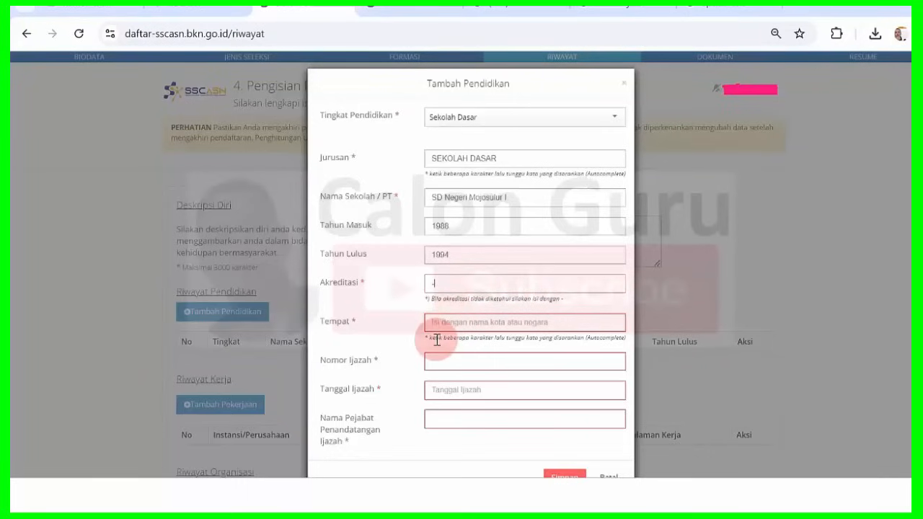
left_click_drag(435, 338, 503, 349)
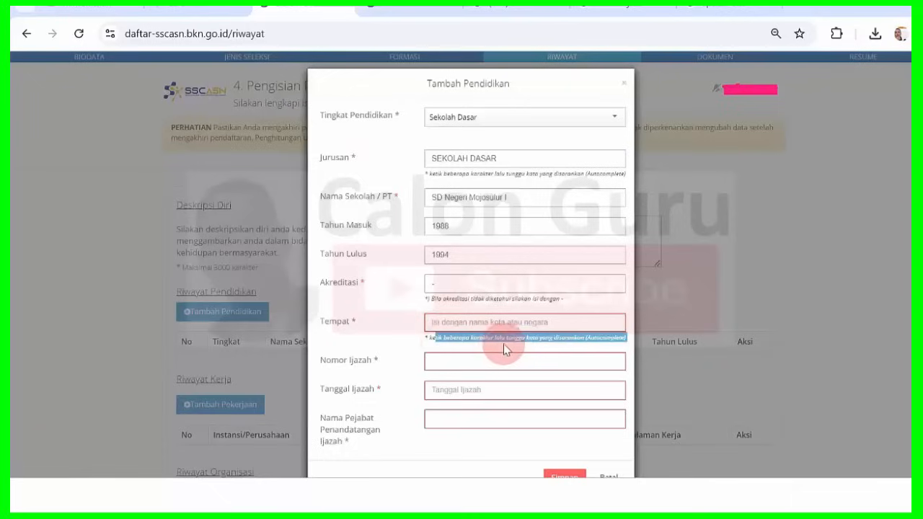
Set Tempat to MOJOKERTO (KAB) by typing MOJ and picking the suggestion.
left_click(592, 336)
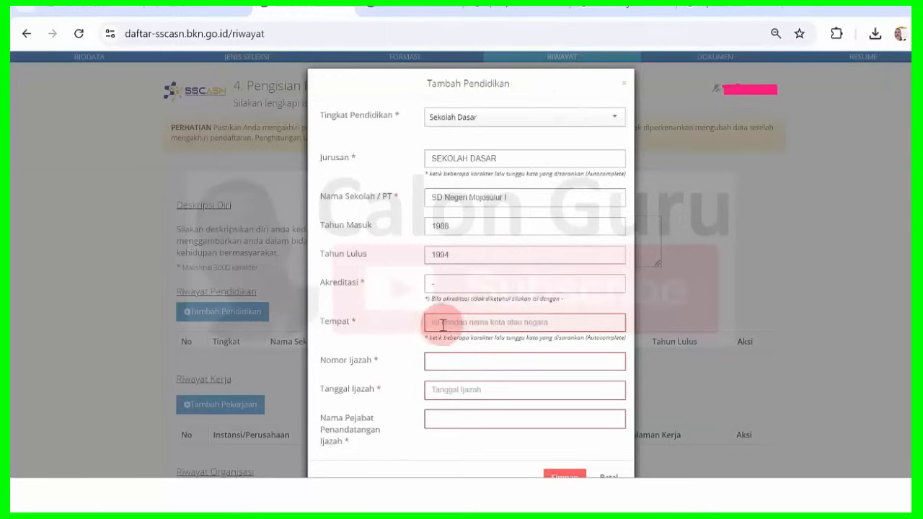
type("n")
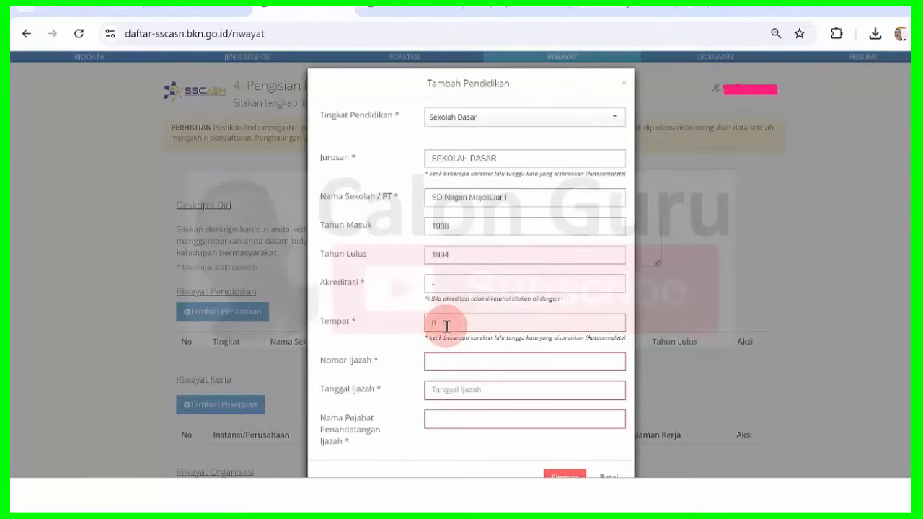
type("a")
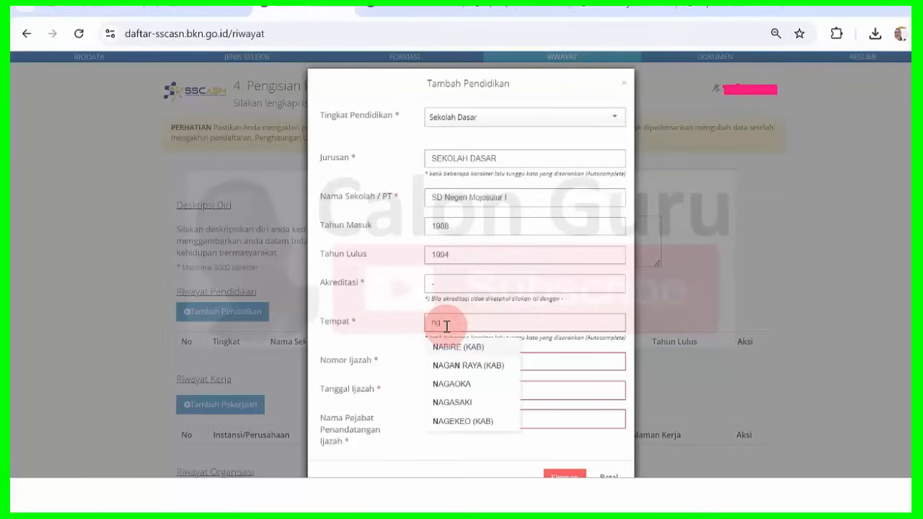
key("BackSpace")
key("BackSpace")
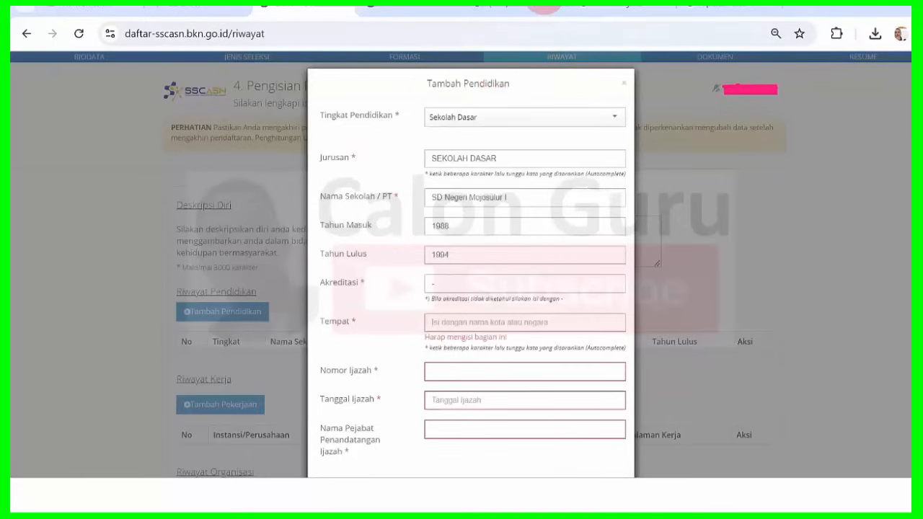
type("ko")
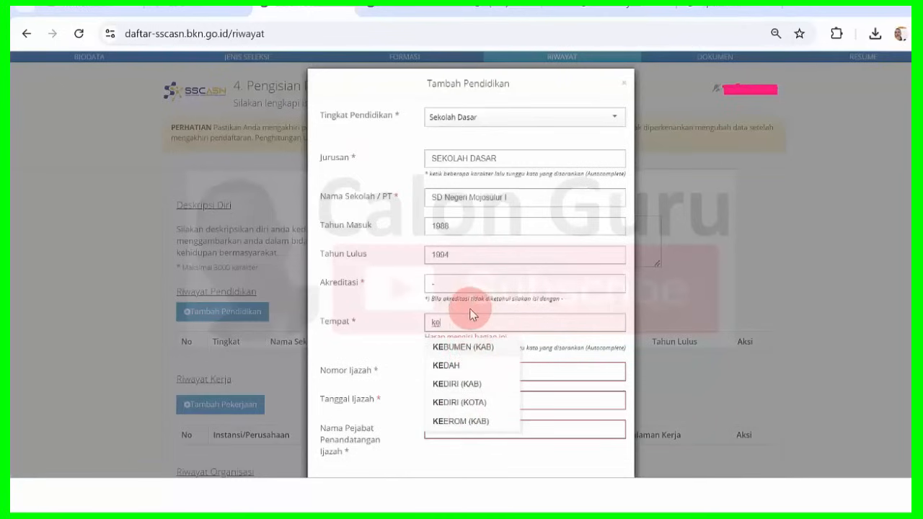
key("BackSpace")
key("BackSpace")
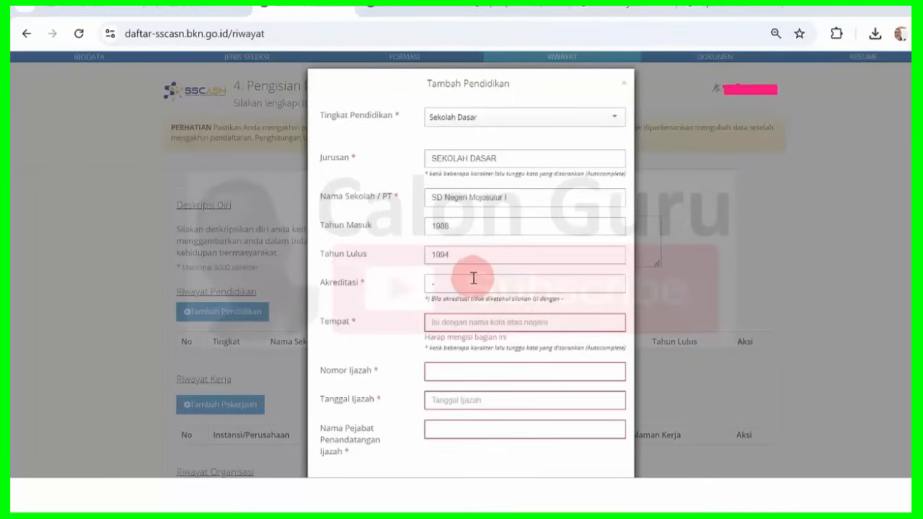
left_click(454, 324)
key("Caps_Lock")
type("MO")
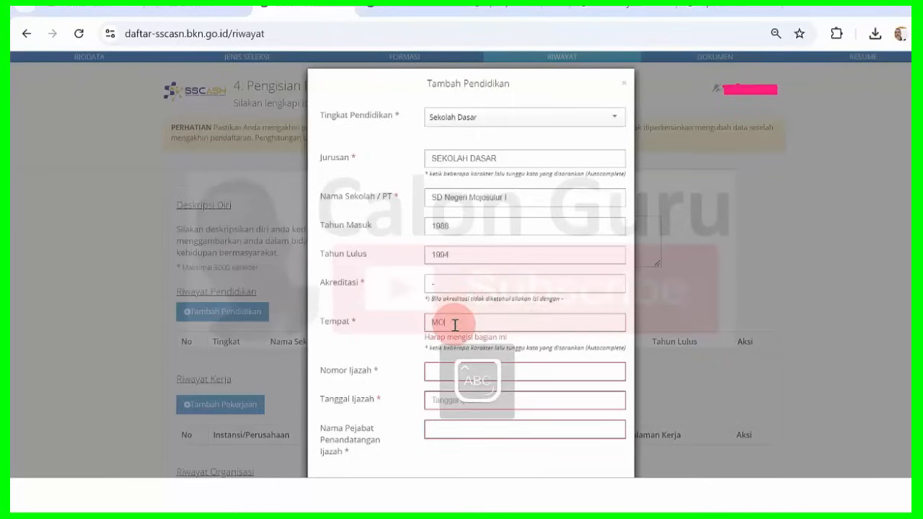
type("J")
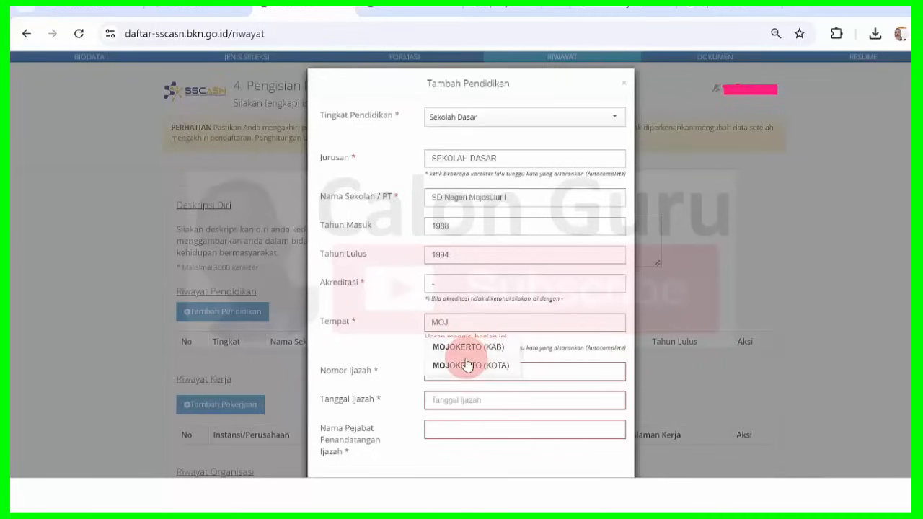
left_click(492, 347)
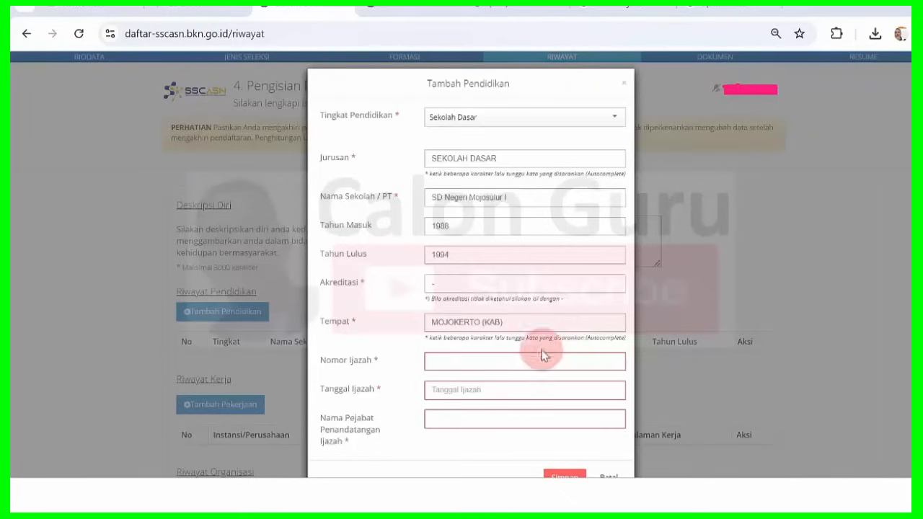
Enter the certificate number and signing official's name, then save the Sekolah Dasar entry.
left_click(484, 362)
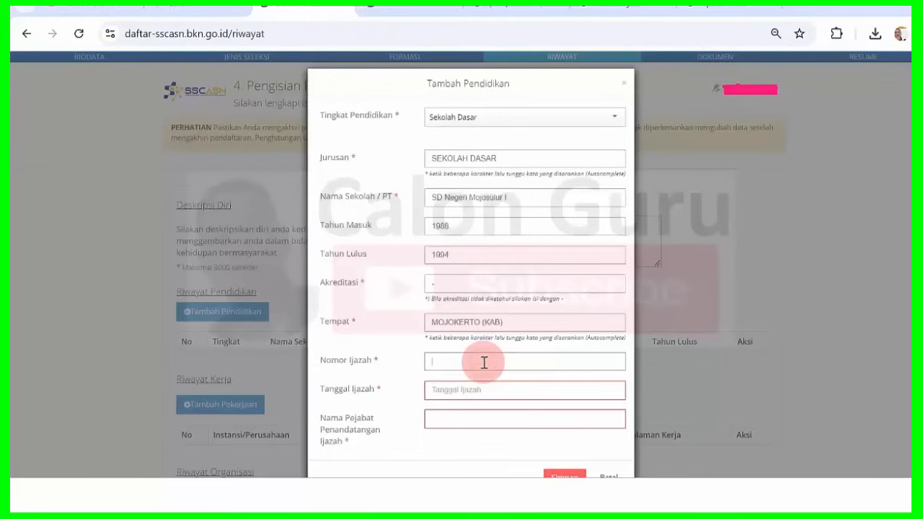
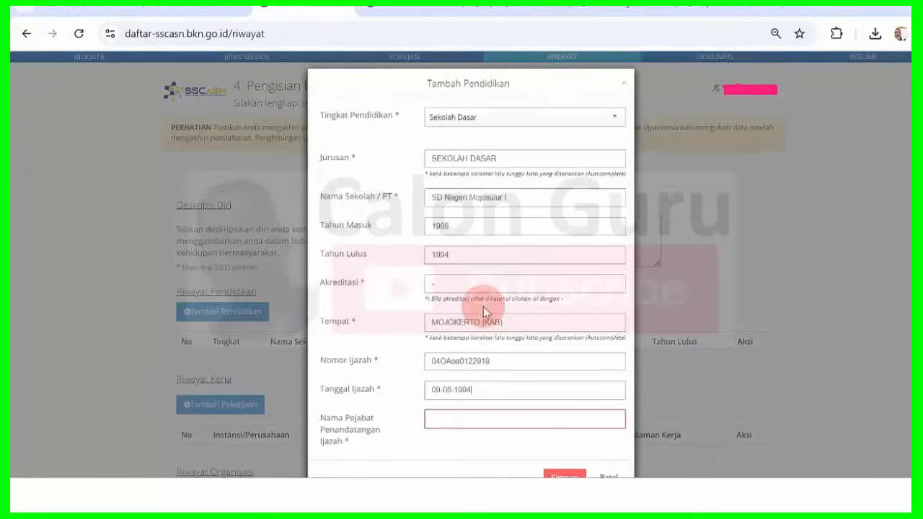
left_click(477, 418)
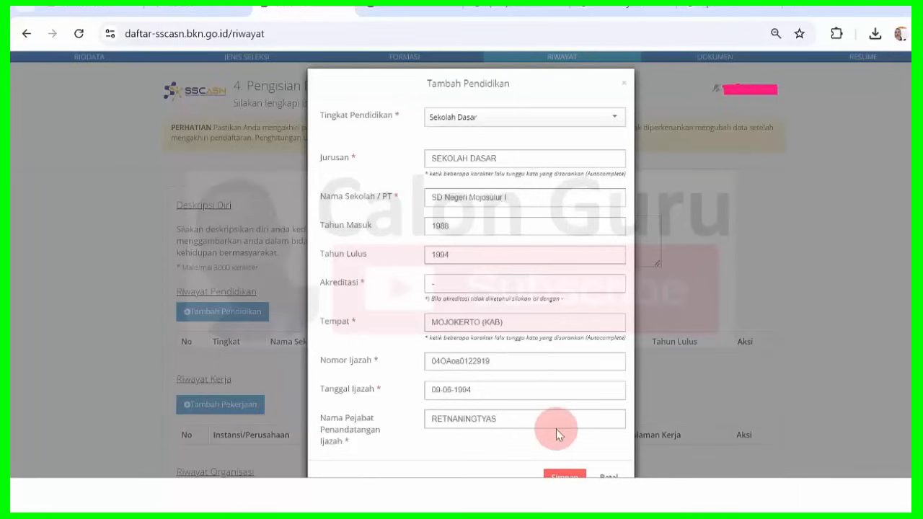
left_click(564, 475)
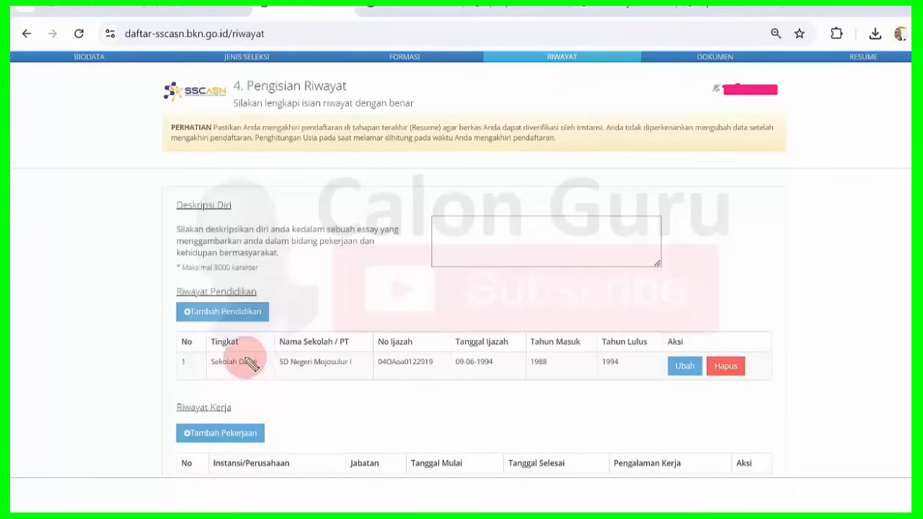
mouse_move(257, 354)
left_mouse_down()
mouse_move(197, 363)
mouse_move(230, 374)
mouse_move(397, 372)
left_mouse_up()
left_click_drag(455, 372, 541, 372)
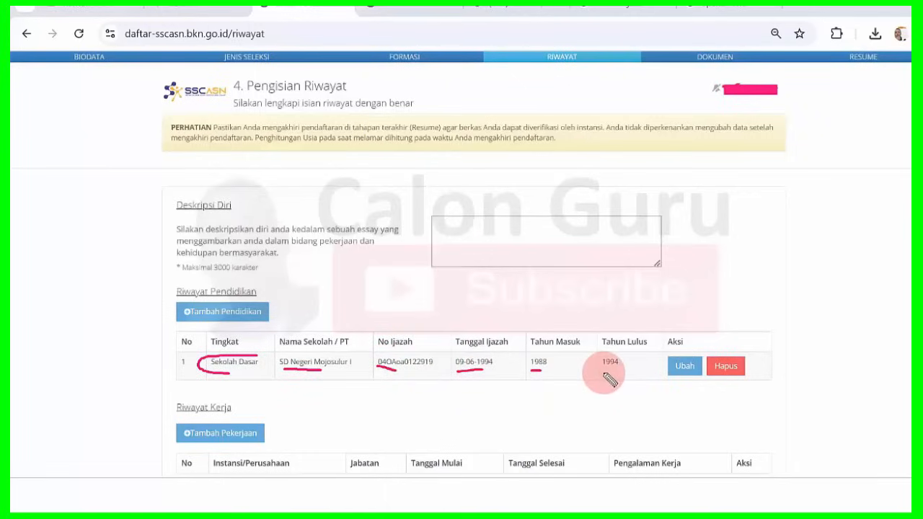
left_click_drag(603, 372, 613, 374)
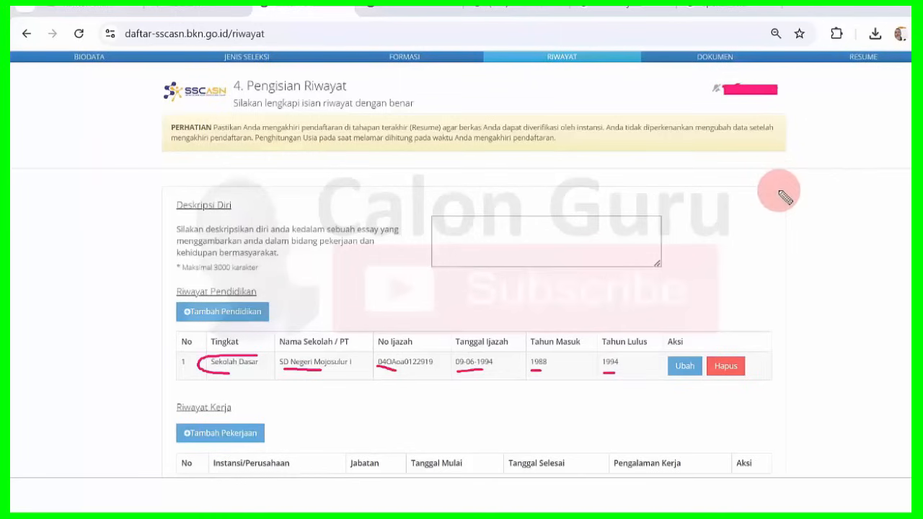
mouse_move(724, 302)
left_mouse_down()
mouse_move(693, 355)
mouse_move(705, 345)
left_mouse_up()
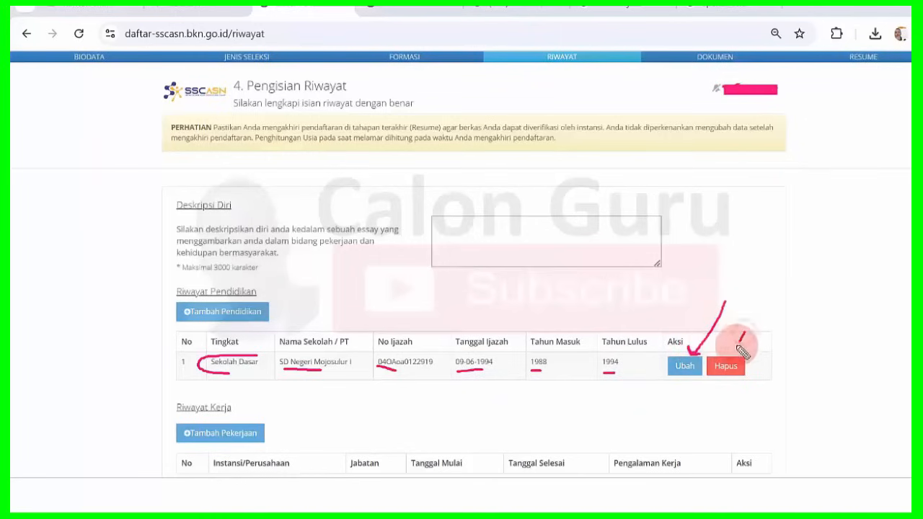
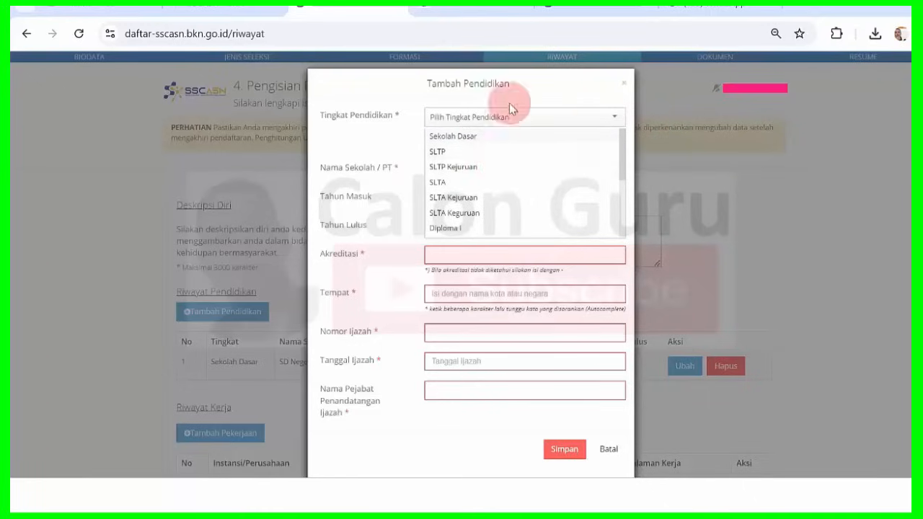
Choose SLTP as the education level, point out the Jurusan field and its hint, then focus it.
left_click(460, 153)
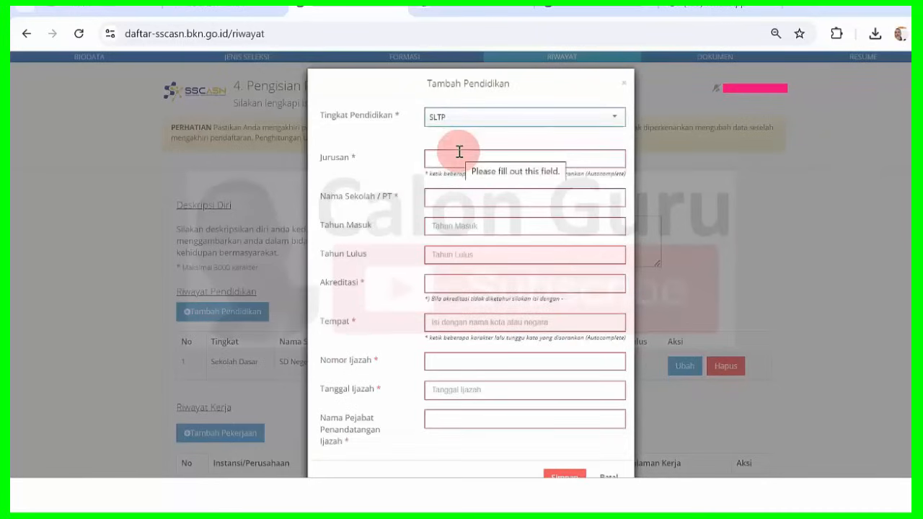
left_click(322, 163)
double_click(322, 163)
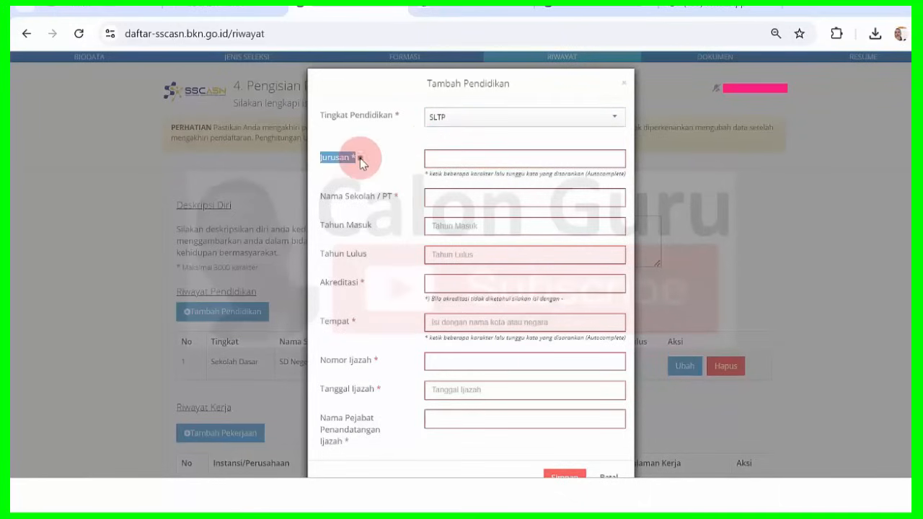
left_click(362, 162)
double_click(319, 160)
left_click(353, 163)
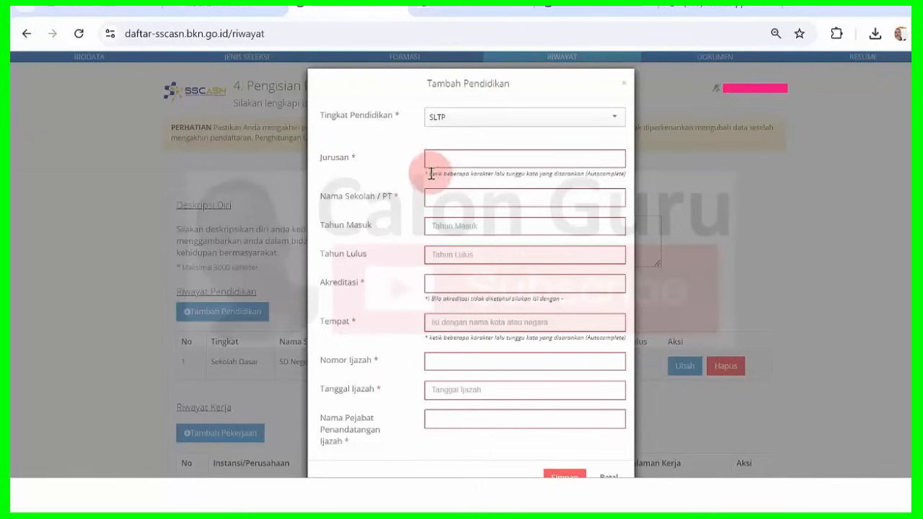
left_click_drag(429, 173, 627, 173)
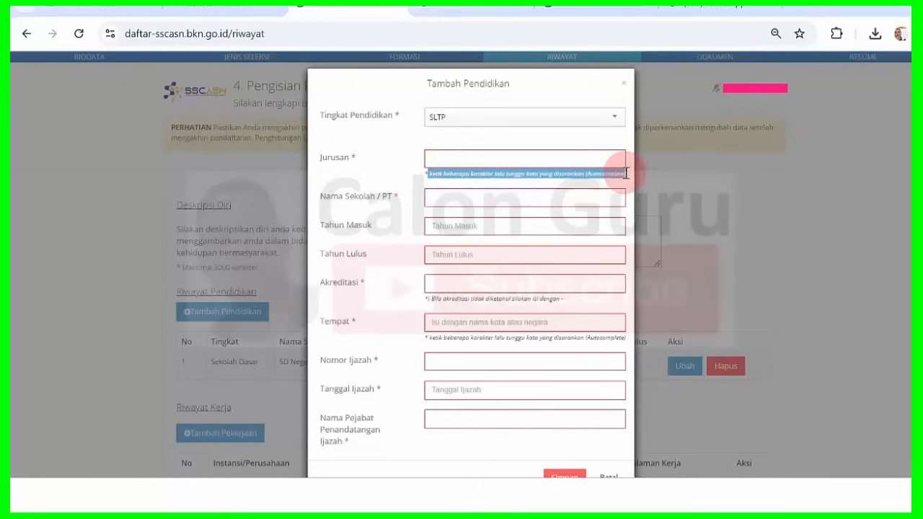
left_click(550, 168)
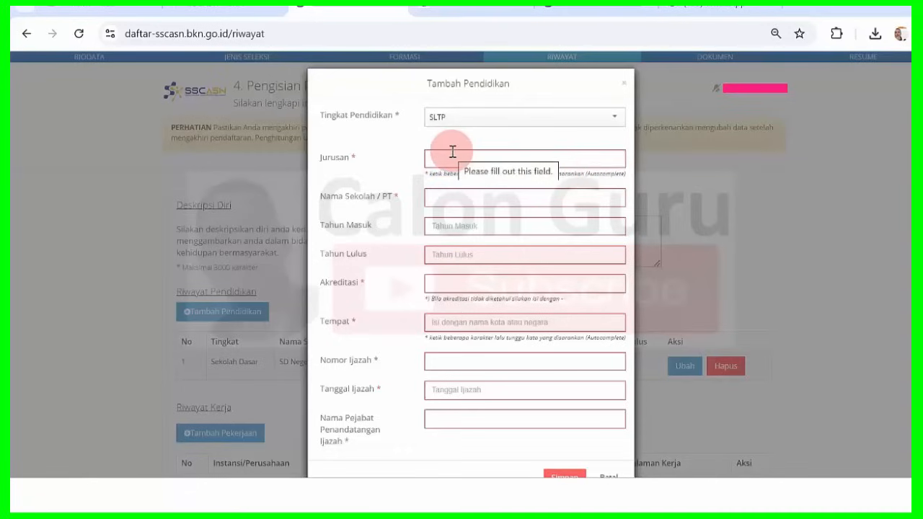
left_click(451, 165)
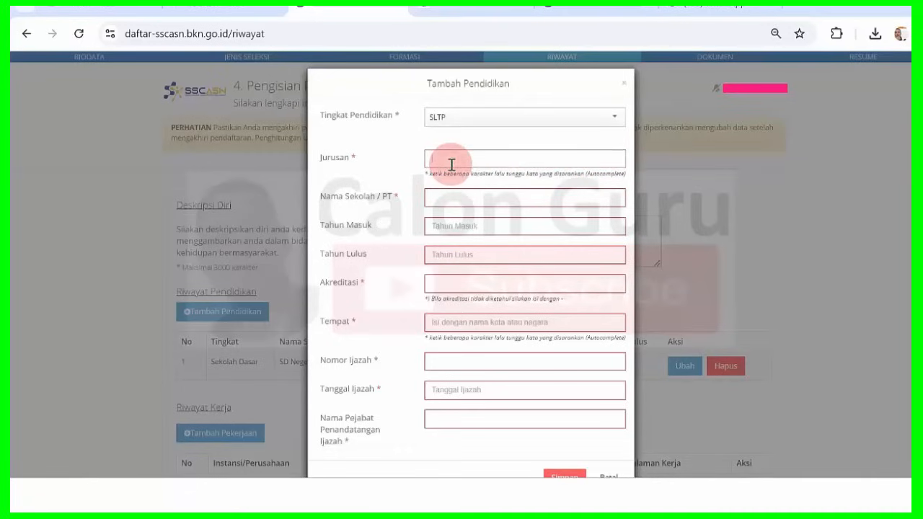
key("Caps_Lock")
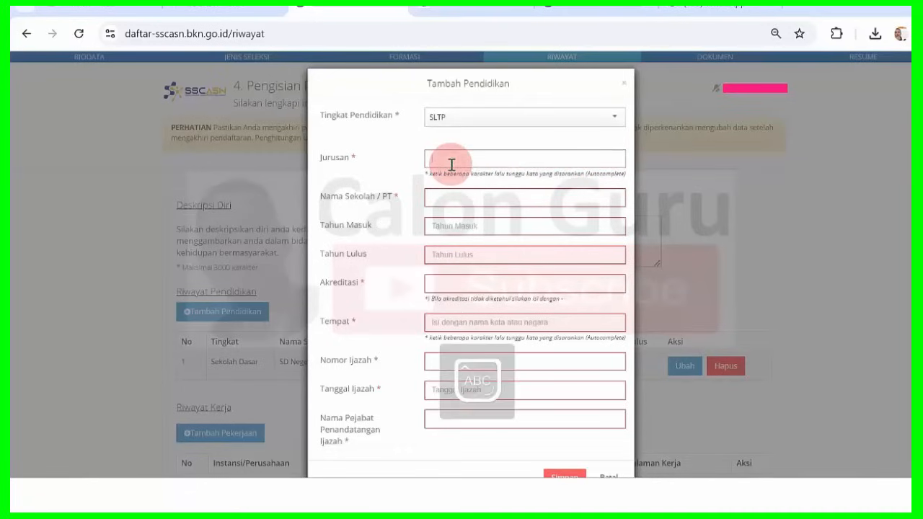
Set Jurusan to SEKOLAH MENEGAH PERTAMA from the 'SEKOLAH M' suggestions.
type("S")
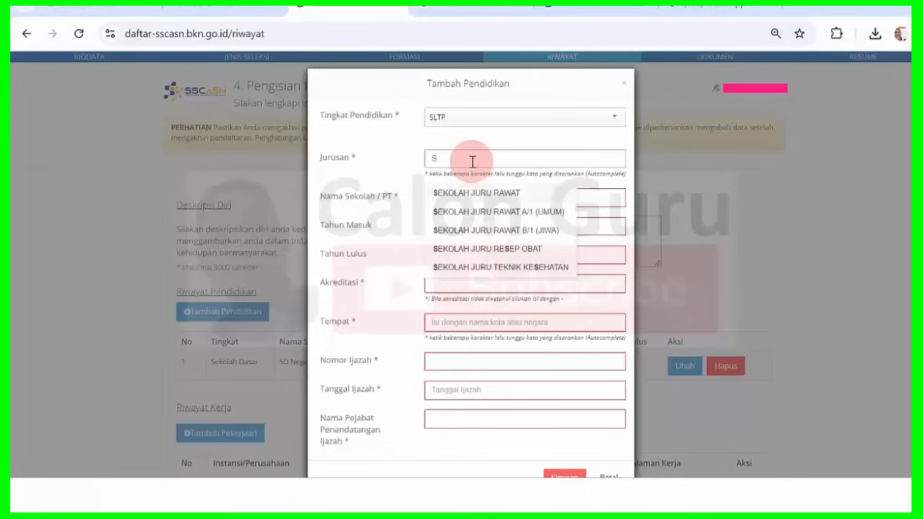
type("EKOLAH")
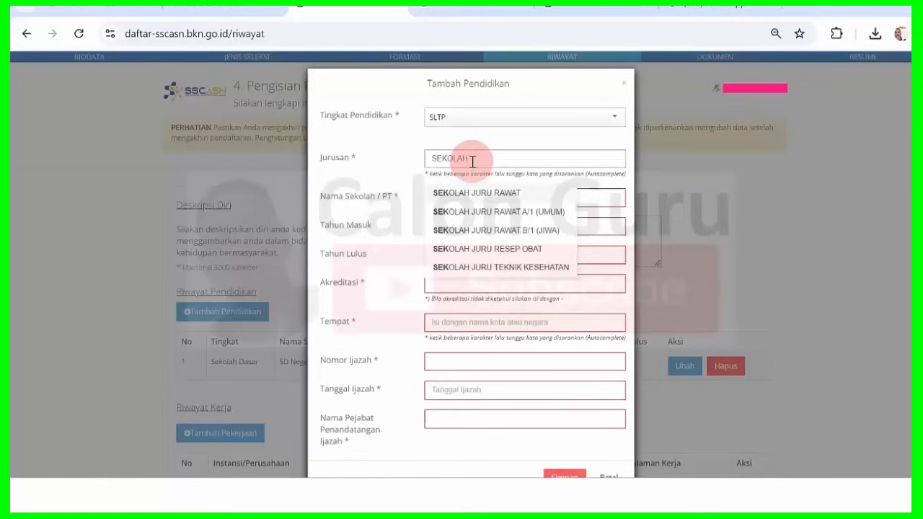
type(" M")
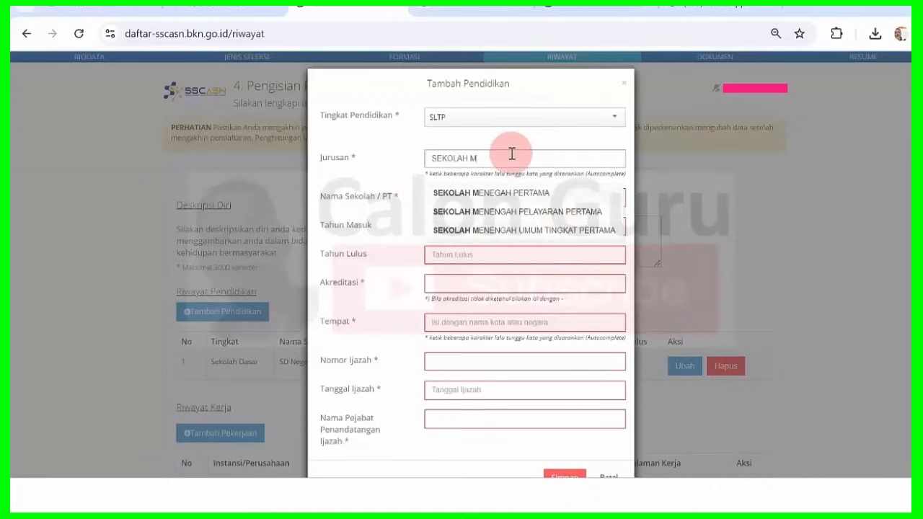
left_click(519, 194)
left_click(519, 194)
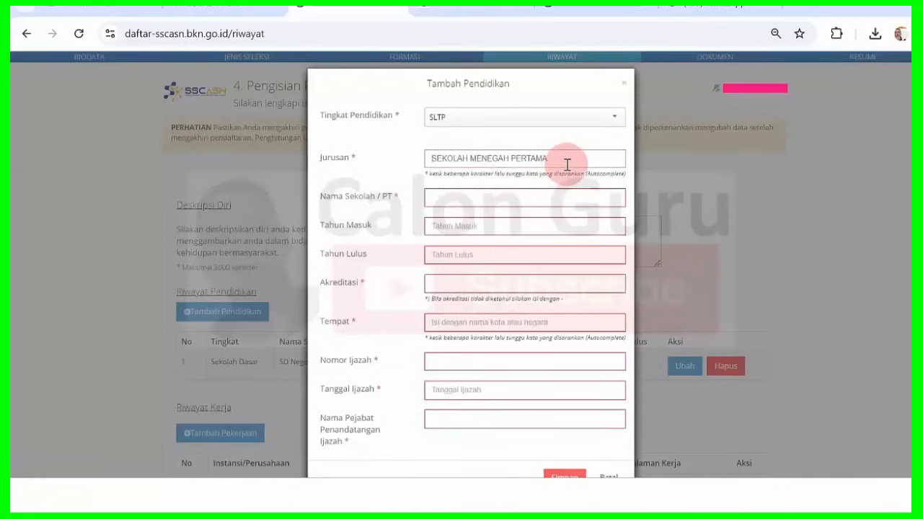
Start the school name with 'BUDI', then close the form without saving.
left_click(494, 196)
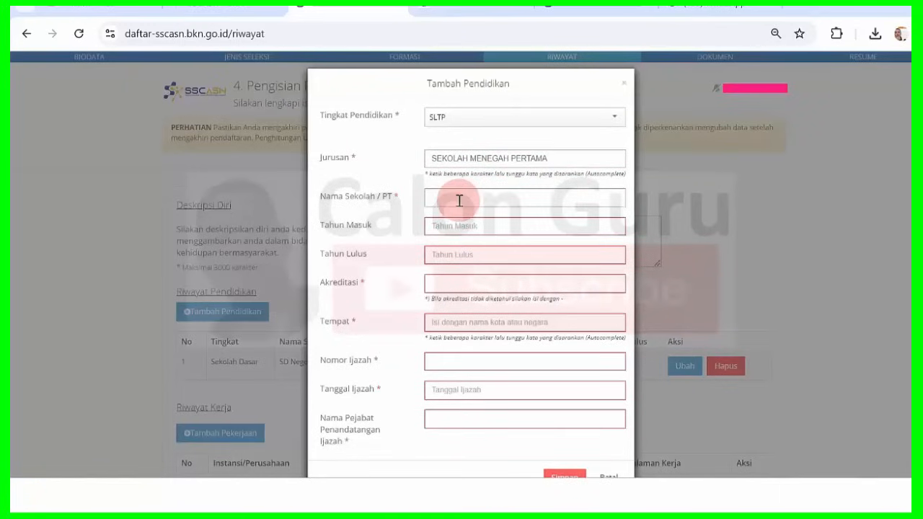
type("BUDI")
key("BackSpace")
key("BackSpace")
key("BackSpace")
key("BackSpace")
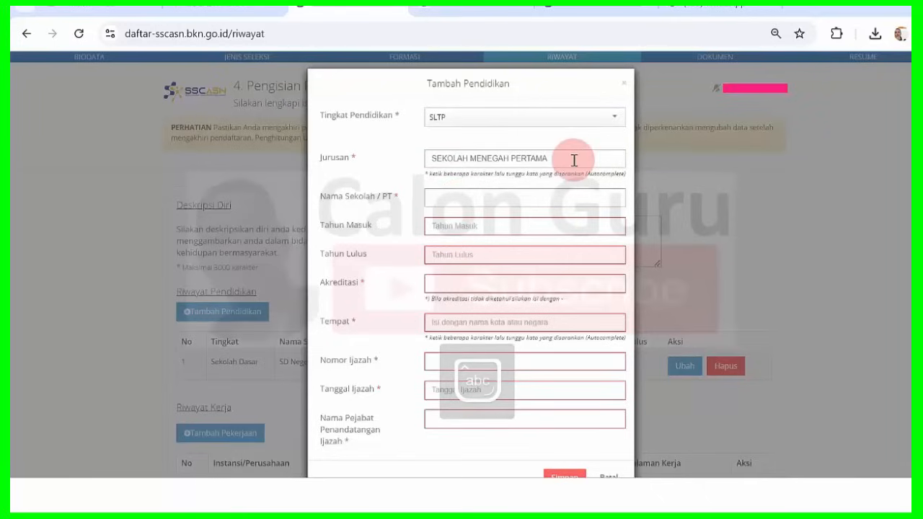
left_click(287, 163)
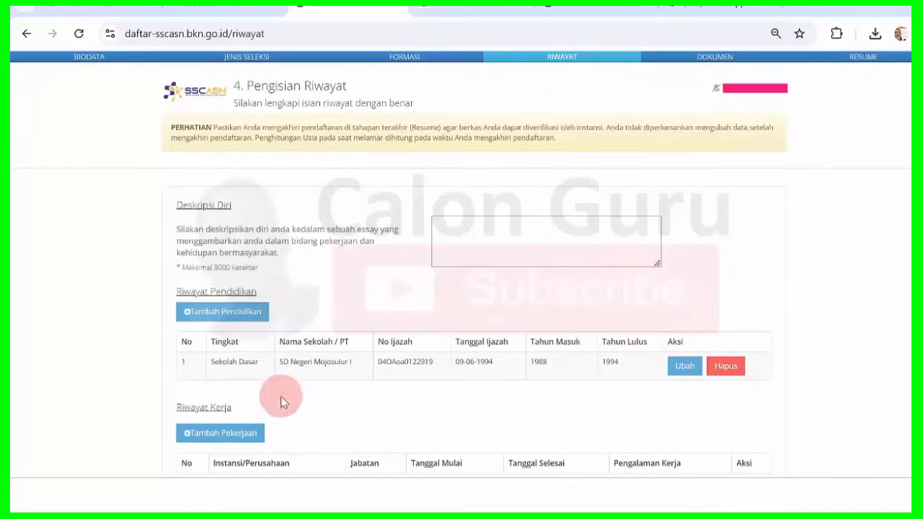
Open a new education entry with level SLTP and Jurusan MADRASAH TSANAWIYAH.
left_click(237, 313)
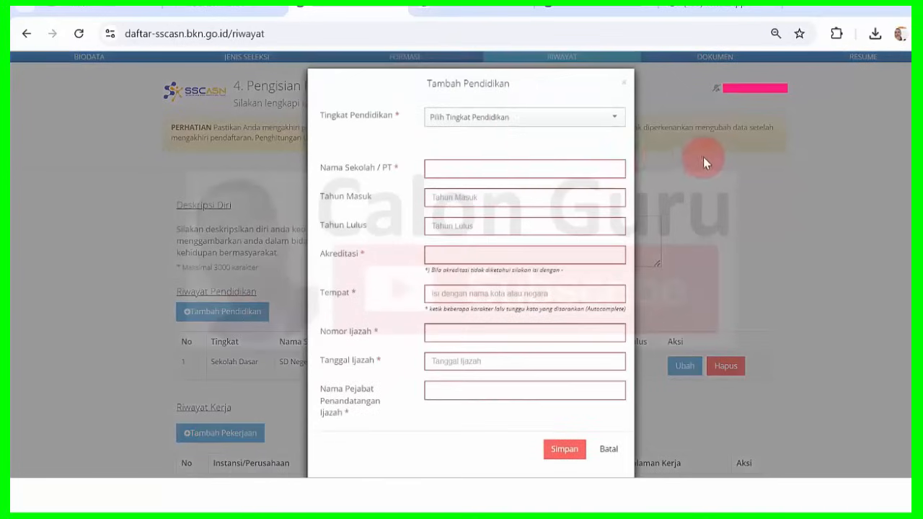
left_click(510, 119)
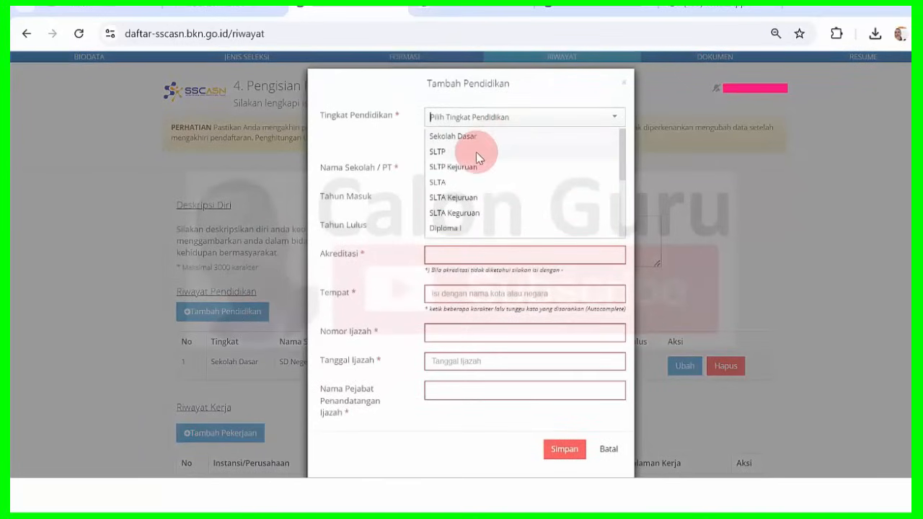
left_click(477, 152)
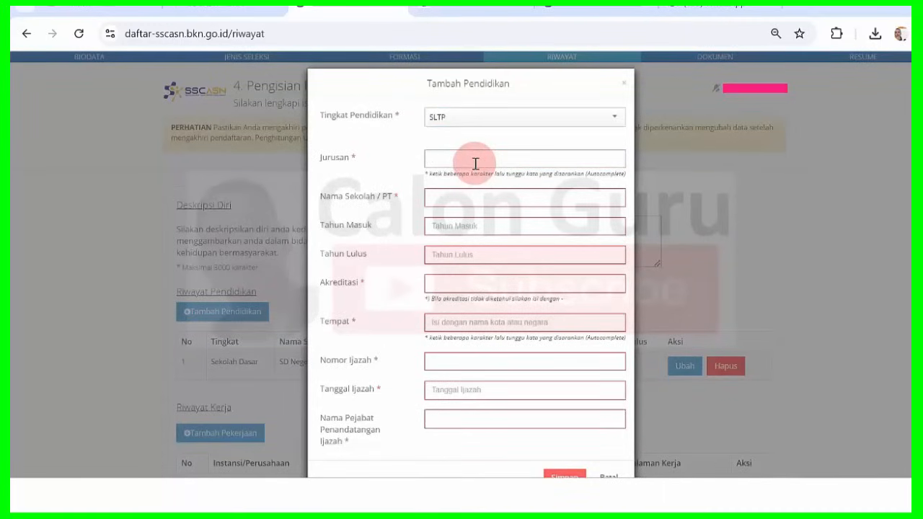
type("m")
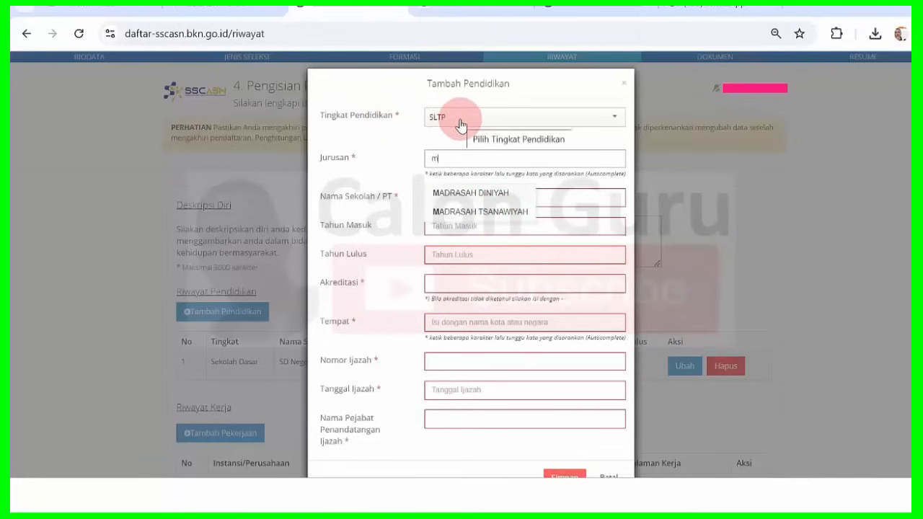
left_click(505, 212)
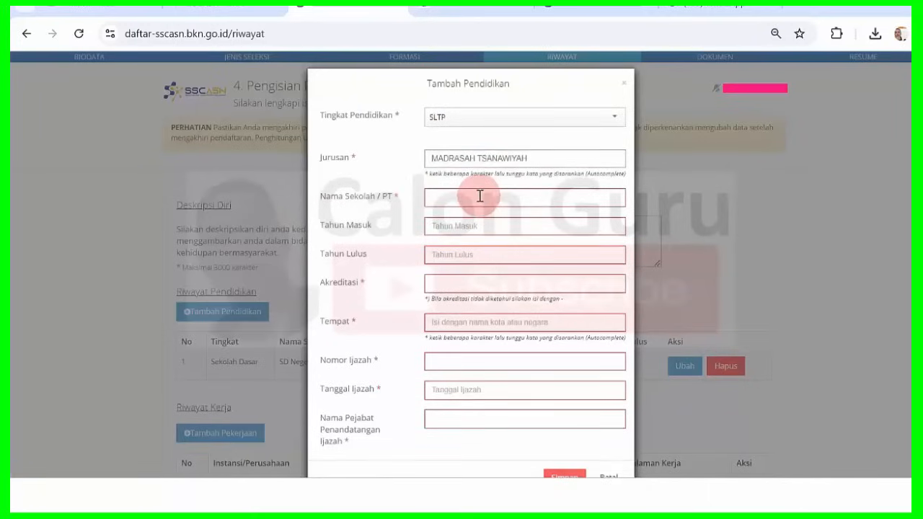
Type MTsN as the school name, then clear both the school name and Jurusan.
left_click(480, 195)
type("MTS")
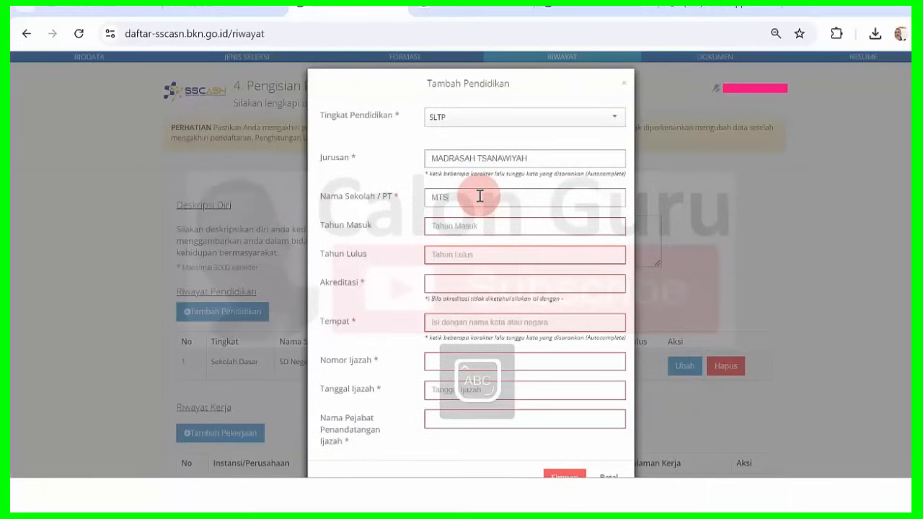
key("BackSpace")
type("sN")
key("BackSpace")
key("BackSpace")
key("BackSpace")
key("BackSpace")
key("Caps_Lock")
left_click(553, 163)
key("BackSpace")
key("BackSpace")
key("BackSpace")
key("BackSpace")
key("BackSpace")
key("BackSpace")
key("BackSpace")
key("BackSpace")
key("BackSpace")
key("BackSpace")
key("BackSpace")
key("BackSpace")
key("BackSpace")
key("BackSpace")
key("BackSpace")
key("BackSpace")
key("BackSpace")
key("BackSpace")
key("BackSpace")
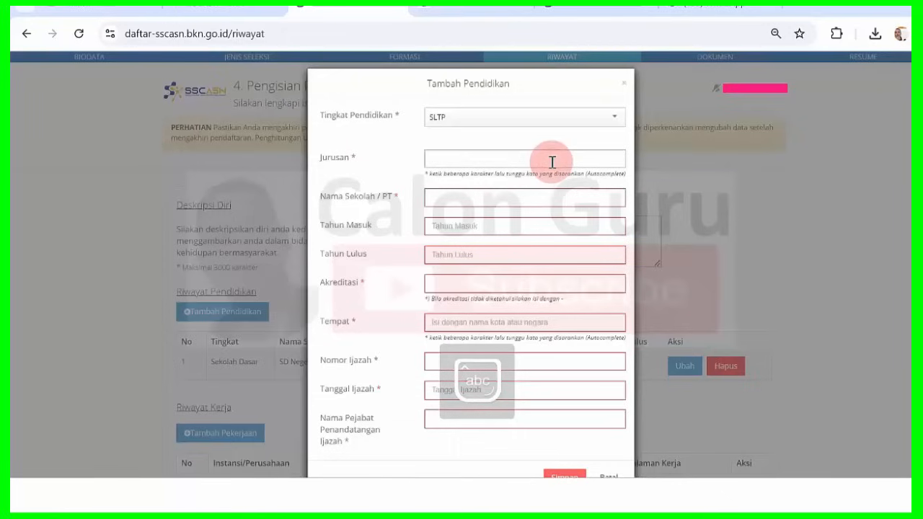
Try PAKET B as the Jurusan, then delete it again.
type("pak")
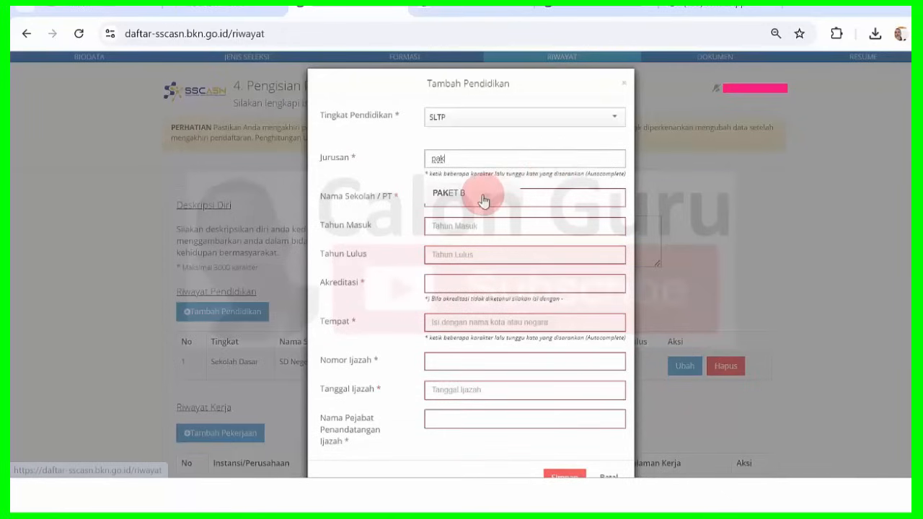
left_click(483, 201)
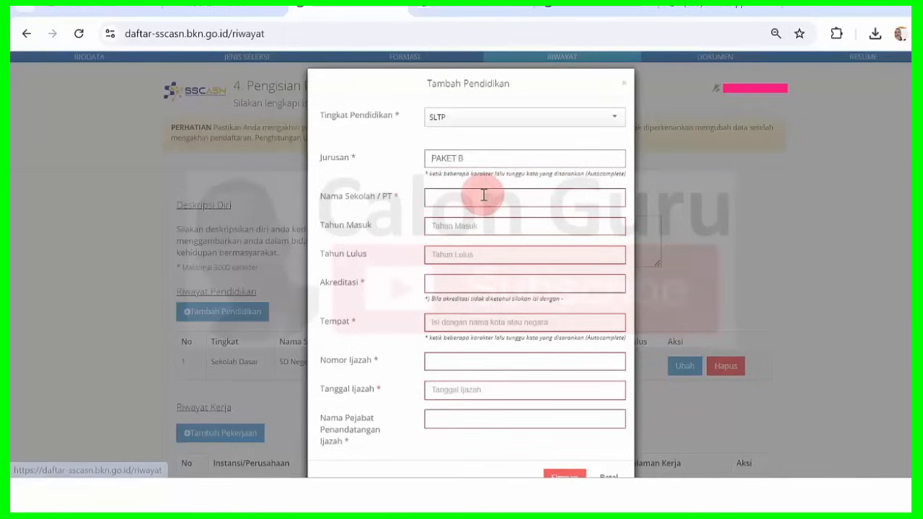
left_click(439, 199)
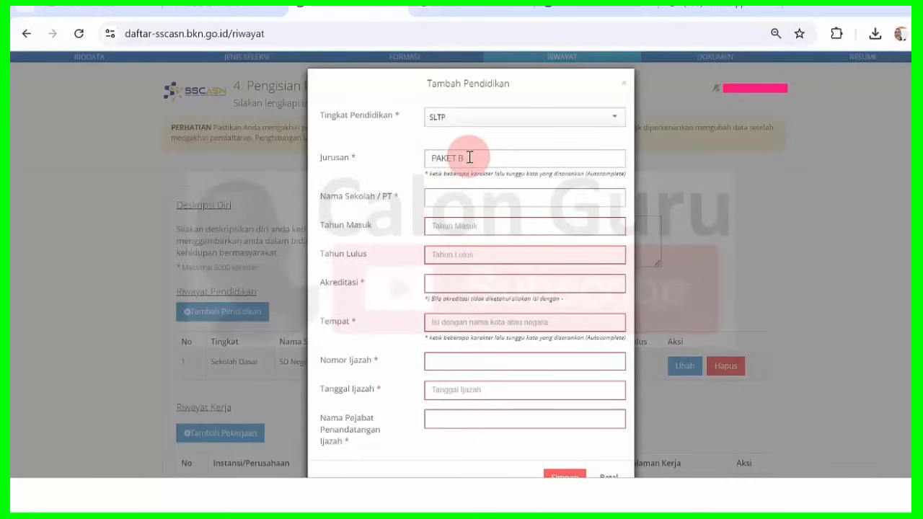
left_click_drag(470, 157, 370, 154)
key("BackSpace")
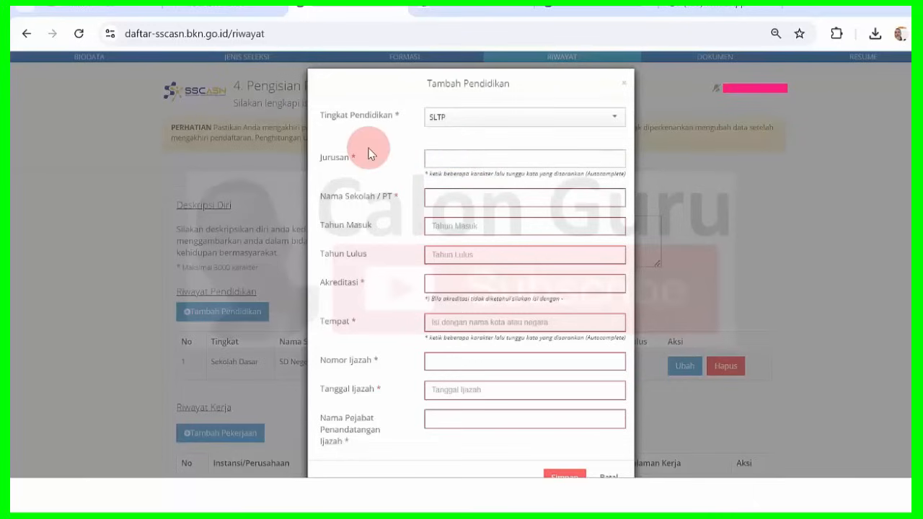
Set Jurusan to SEKOLAH MENEGAH PERTAMA and bring up the certificate PDF alongside.
type("sekolah me")
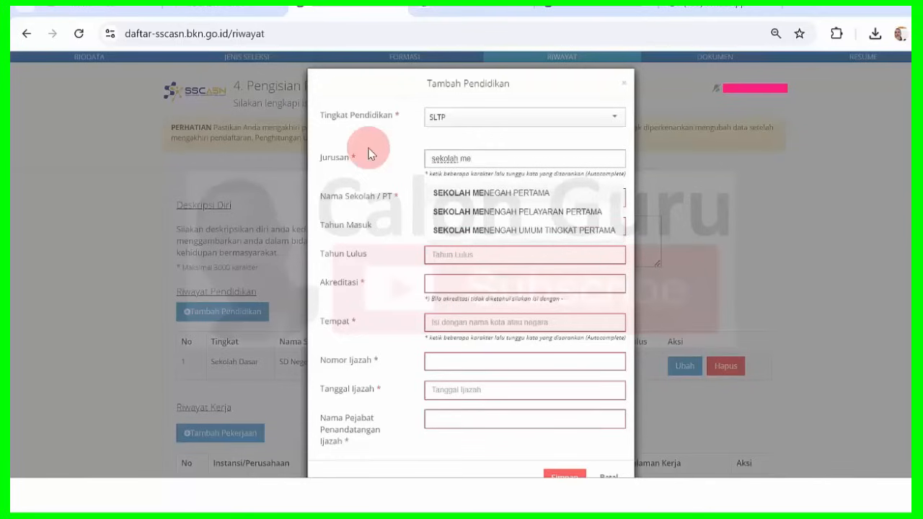
left_click(481, 192)
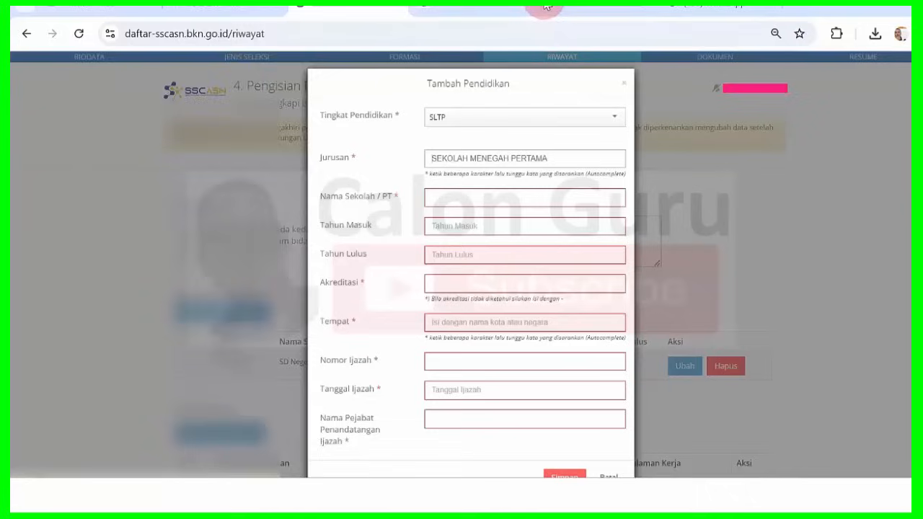
key("alt+Tab")
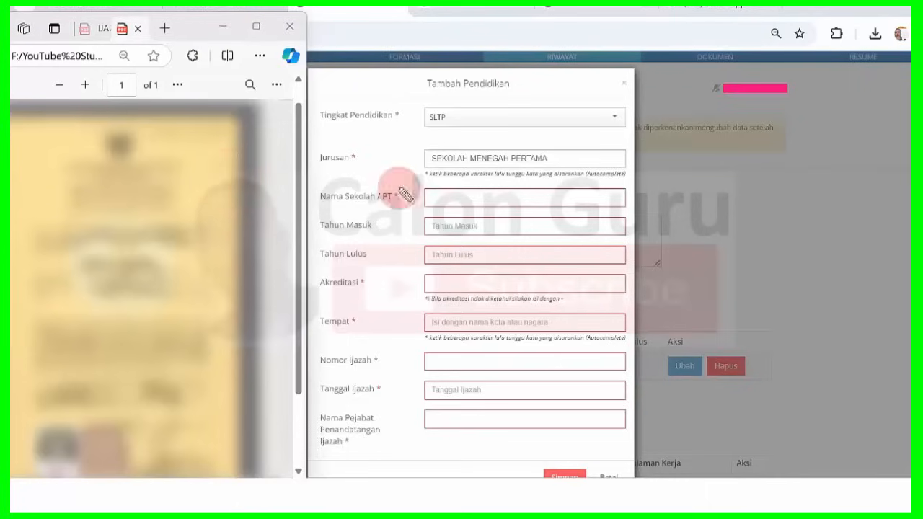
Review the scanned certificate PDF, then close the Edge PDF viewer.
left_click_drag(320, 205, 361, 211)
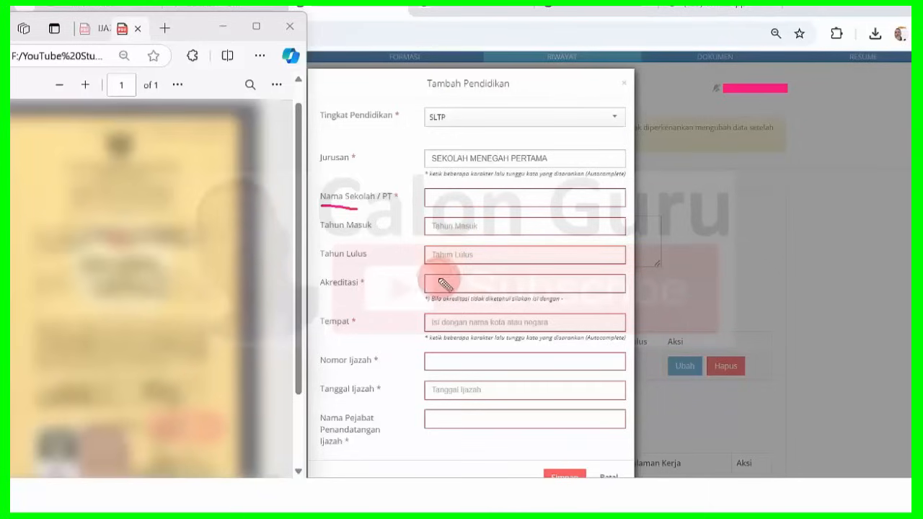
left_click_drag(437, 282, 444, 282)
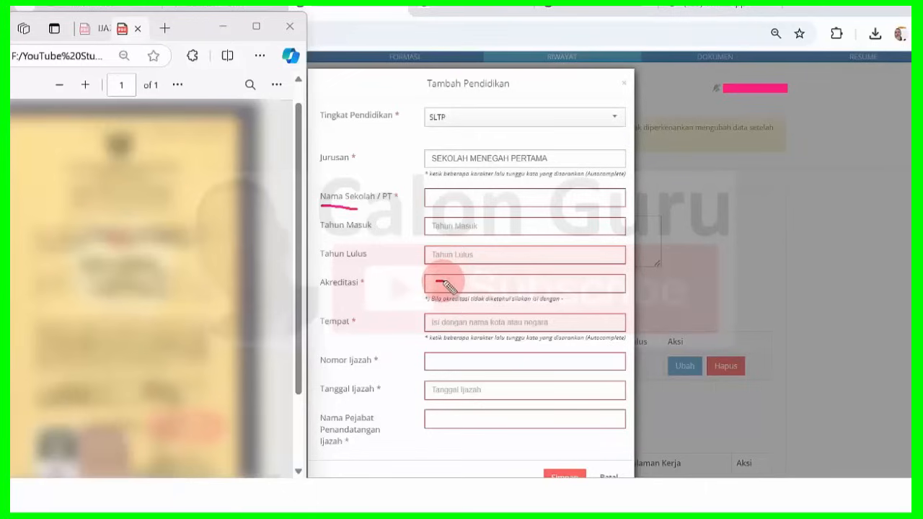
left_click_drag(445, 365, 460, 365)
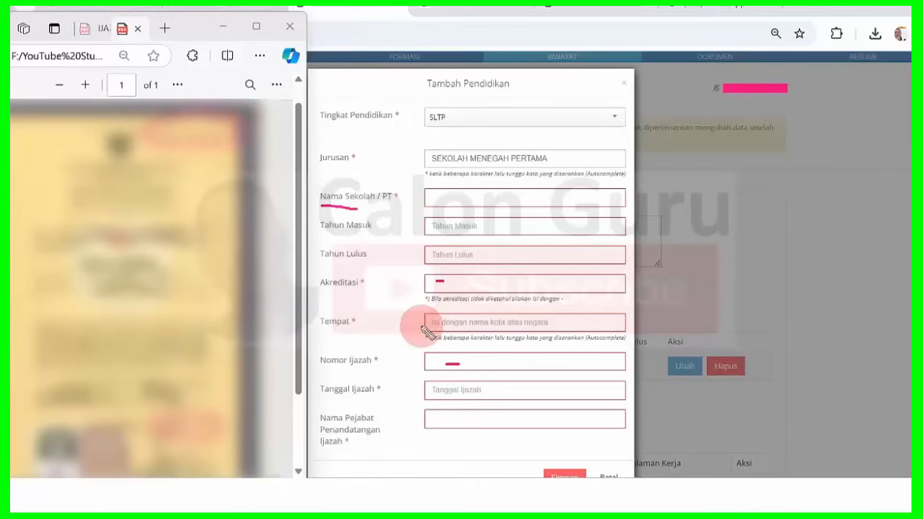
left_click_drag(447, 395, 459, 395)
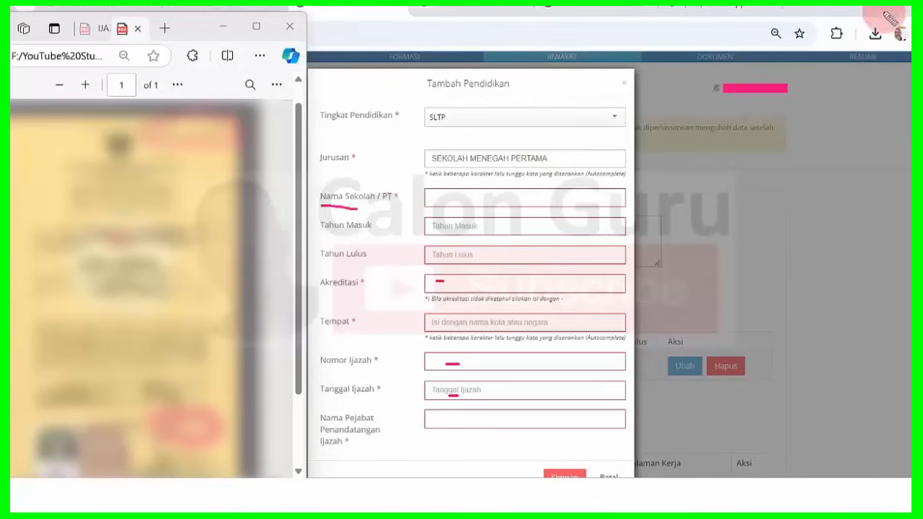
left_click(289, 26)
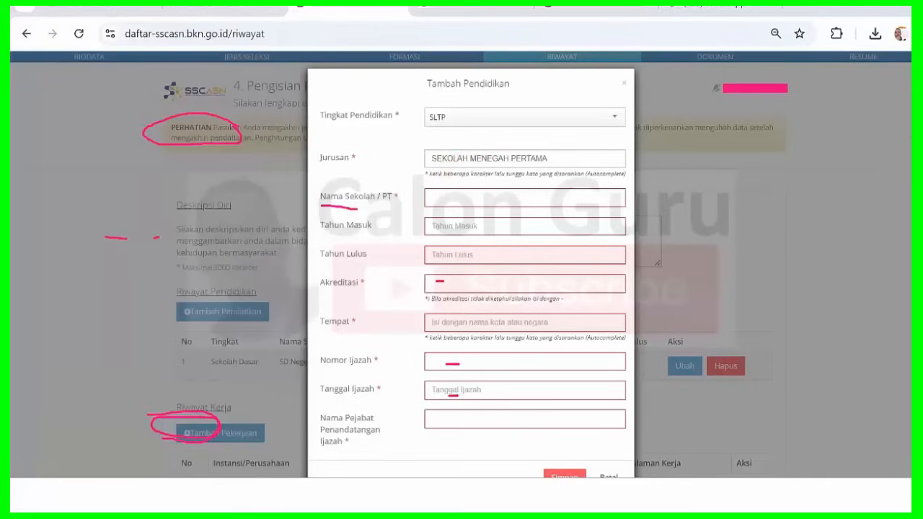
Enter 'SMP Negeri Mojosari' as the school name.
left_click_drag(31, 75, 689, 479)
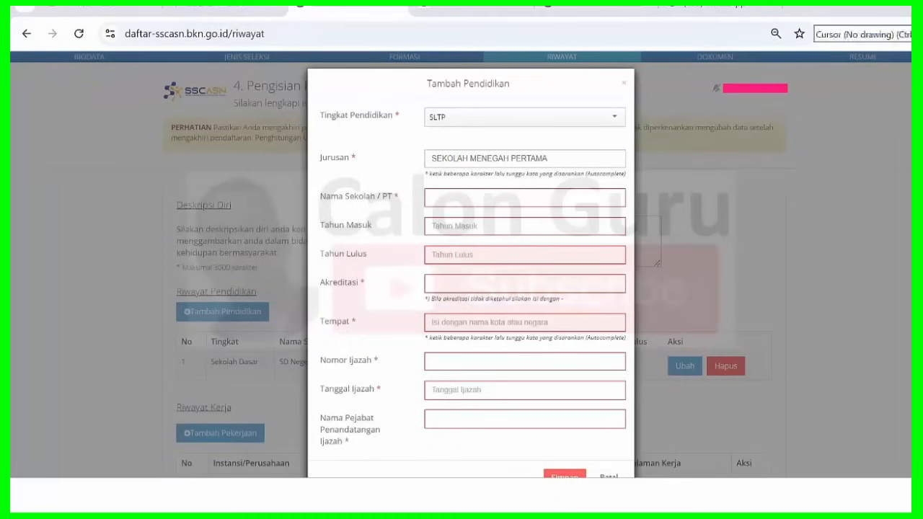
left_click(493, 198)
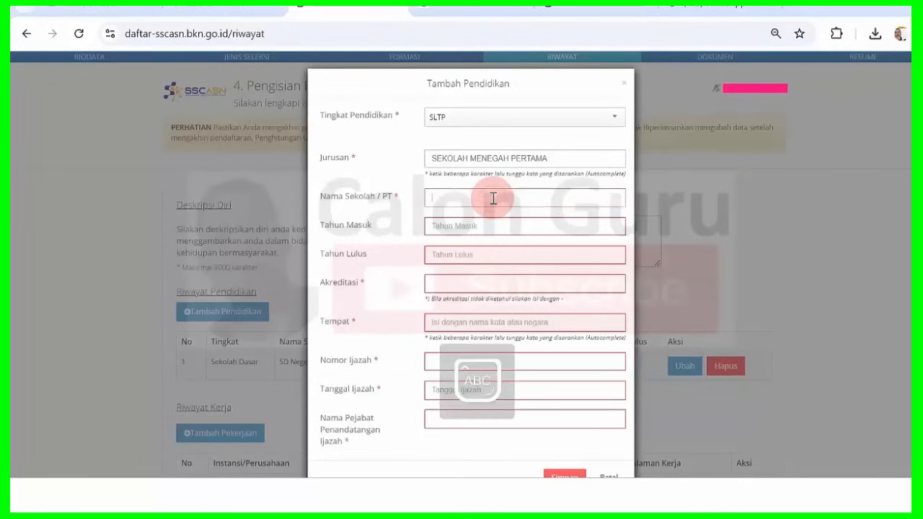
type("SMP N")
key("Caps_Lock")
type("egeri")
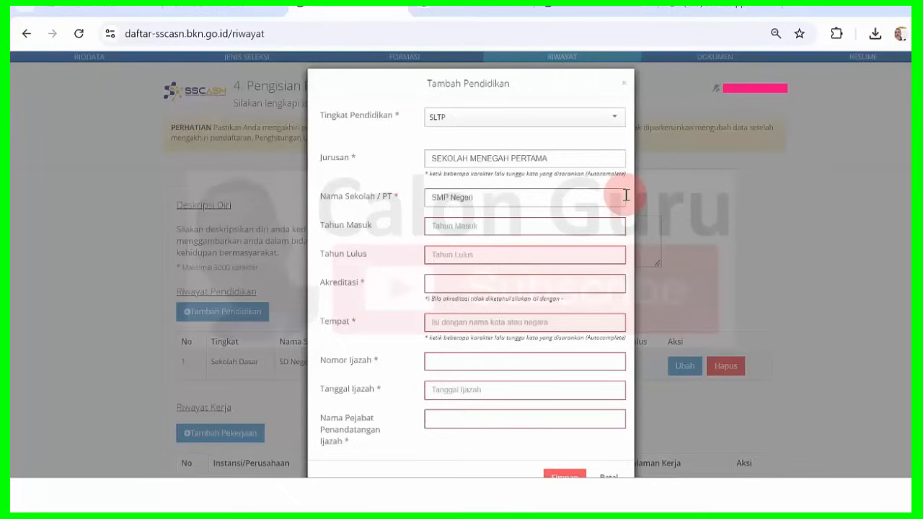
type(" Mojo")
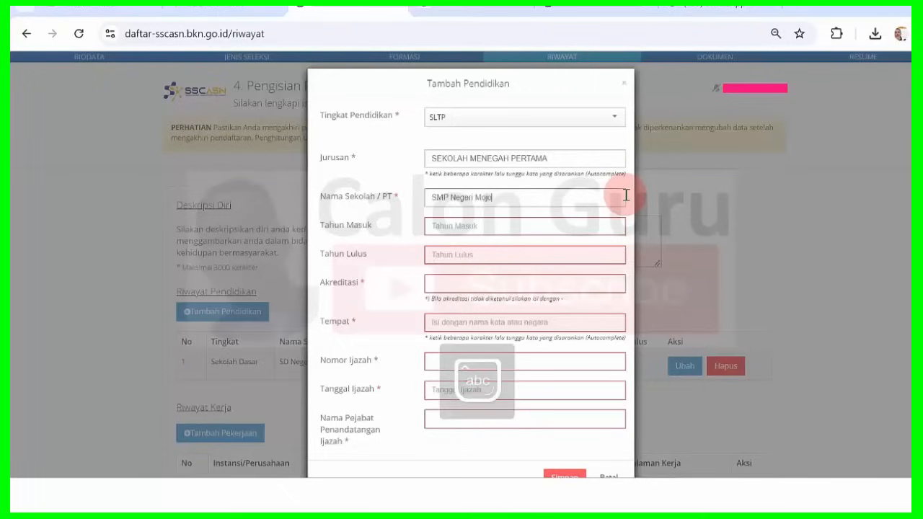
type("sari")
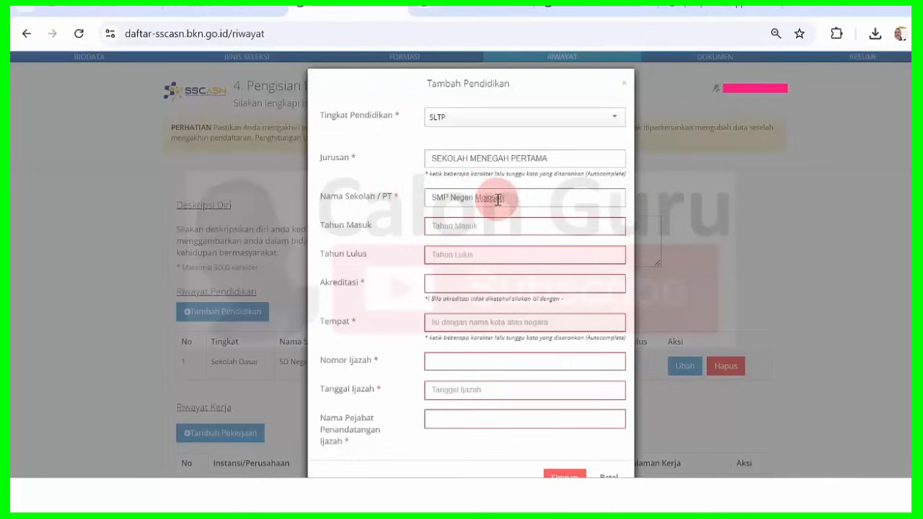
Set Tahun Lulus to 1997 and Tahun Masuk to 1994.
left_click(464, 254)
type("1997")
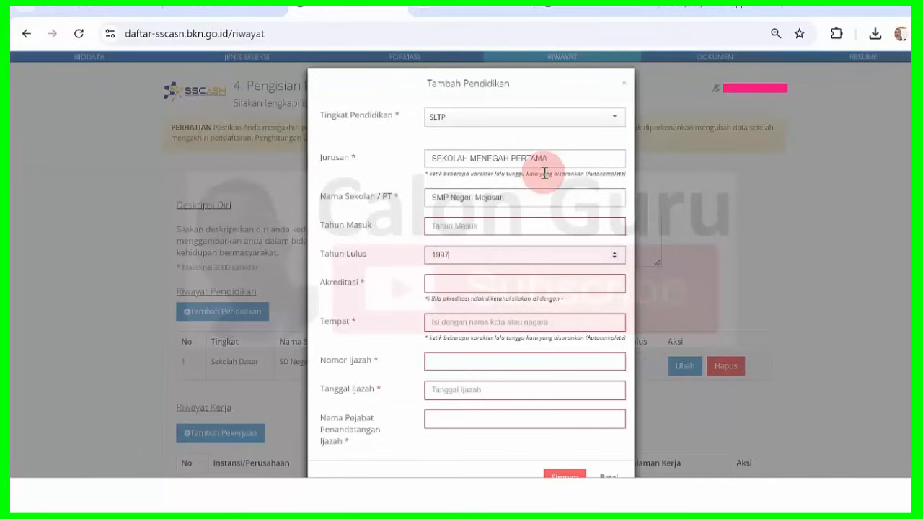
left_click(462, 226)
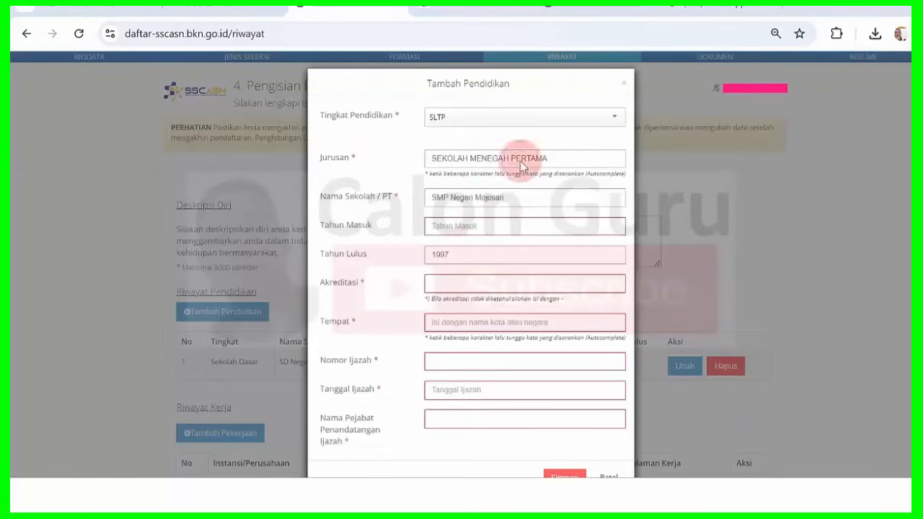
left_click(471, 226)
type("199")
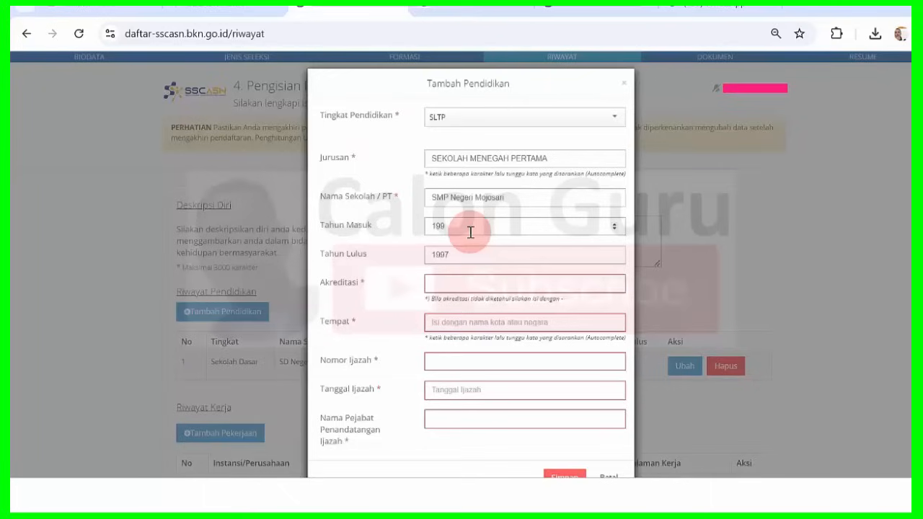
type("4")
Enter '-' in Akreditasi to mark the accreditation as unknown.
left_click(443, 284)
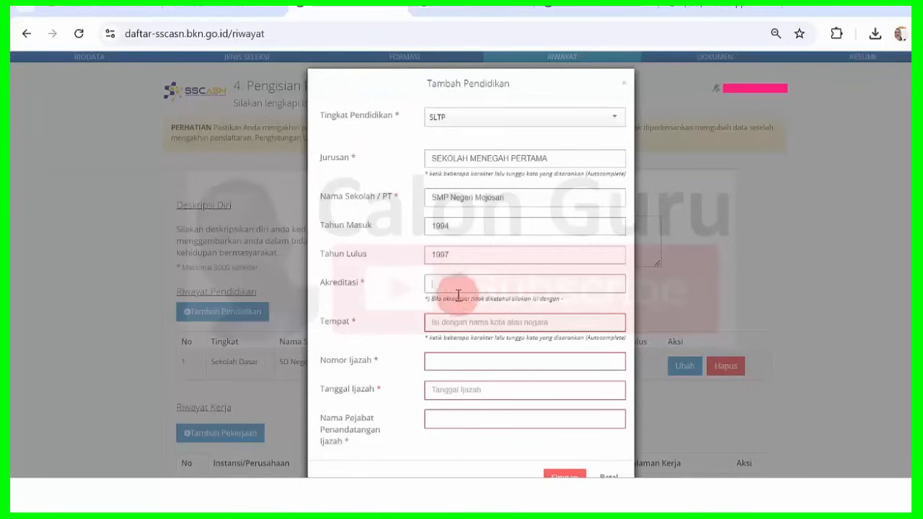
left_click_drag(441, 298, 555, 299)
left_click(553, 300)
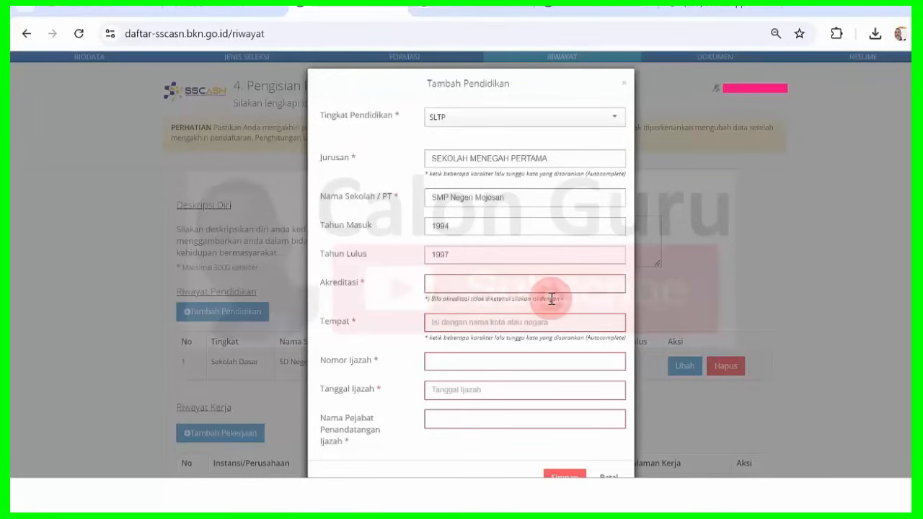
left_click(514, 286)
type("-")
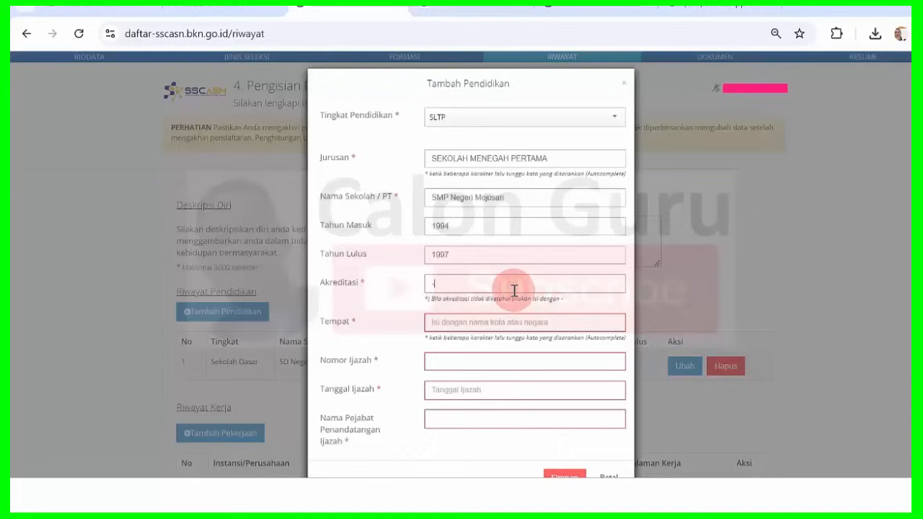
Fill Tempat with the matching place picked from the 'mo' suggestions.
left_click(470, 323)
type("mo")
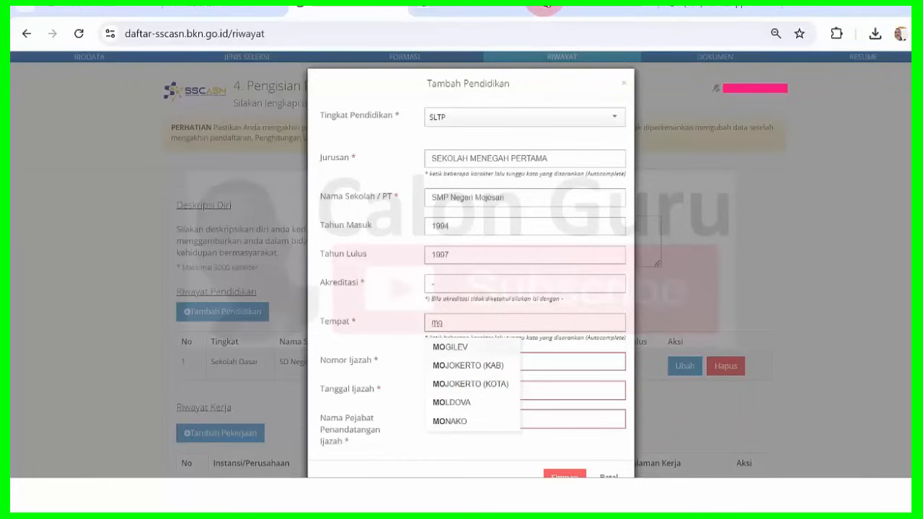
left_click(542, 8)
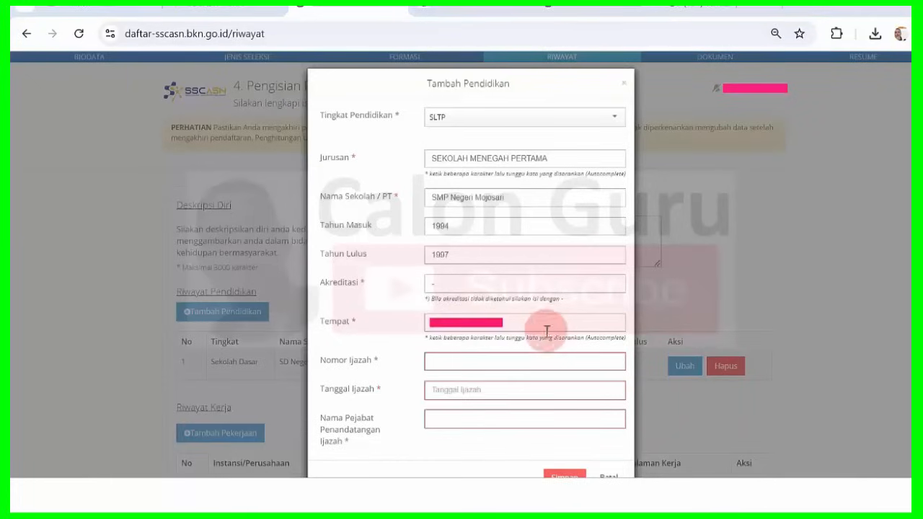
Type the diploma certificate number into Nomor Ijazah.
left_click(480, 360)
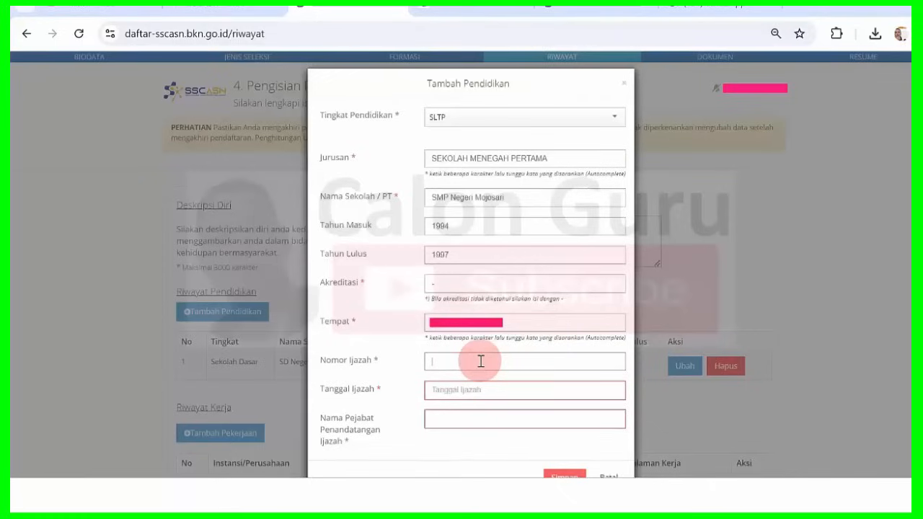
key("Caps_Lock")
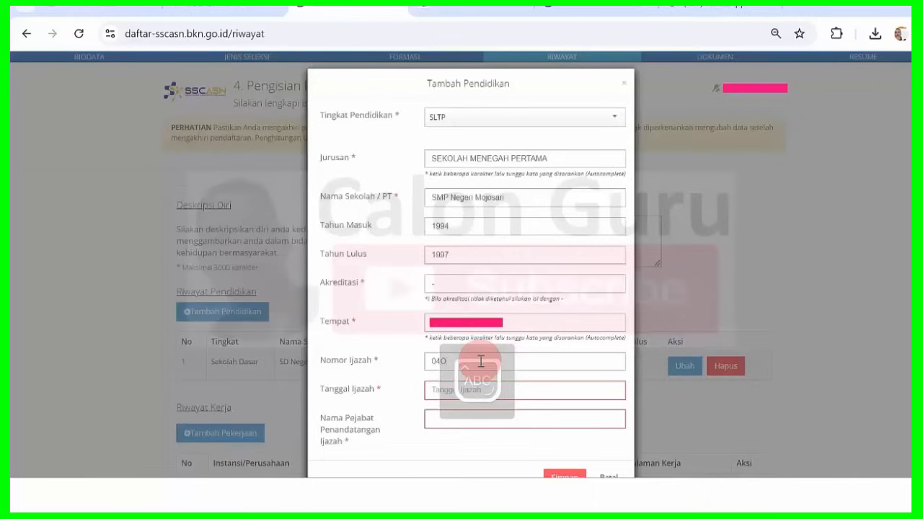
key("Caps_Lock")
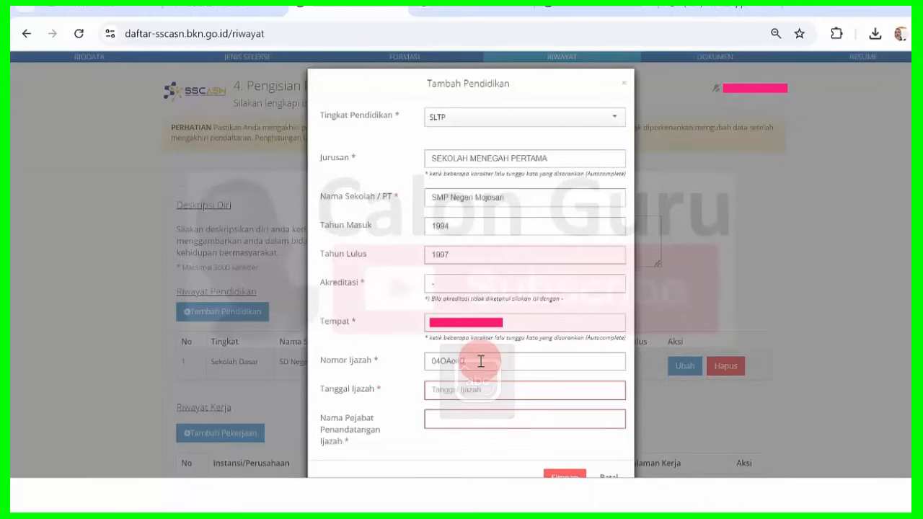
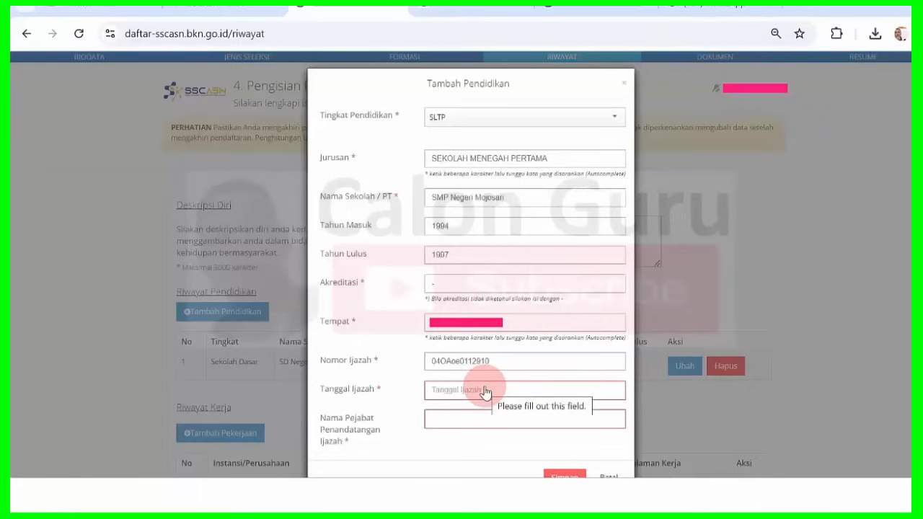
Set Tanggal Ijazah to 05-06-1997 using the date picker.
left_click(485, 391)
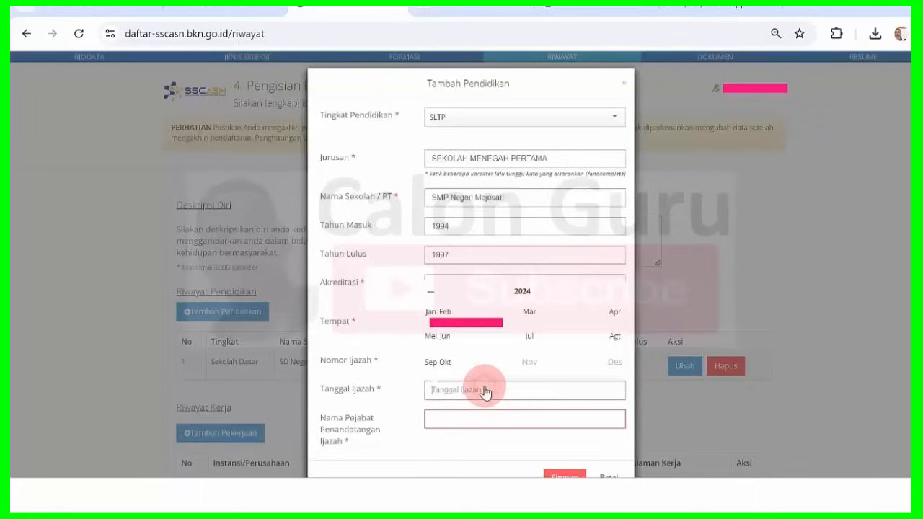
left_click(523, 292)
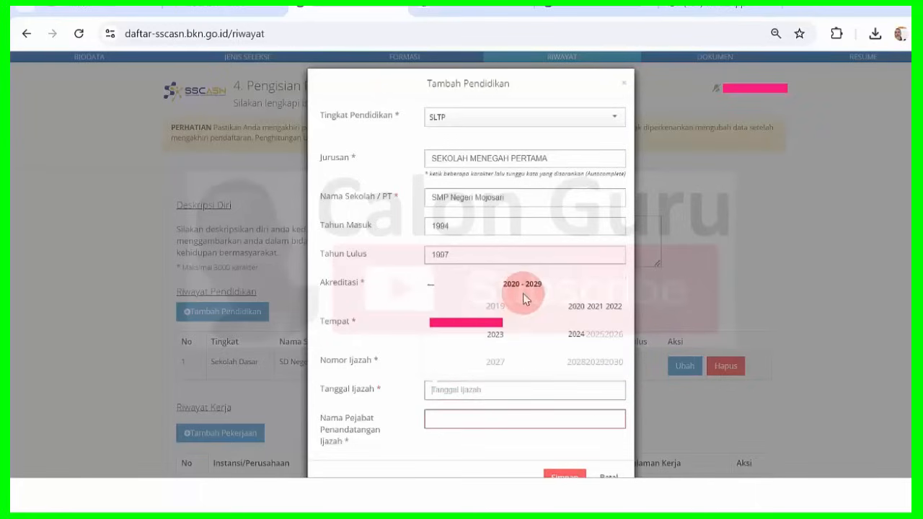
left_click(432, 289)
left_click(433, 289)
left_click(432, 289)
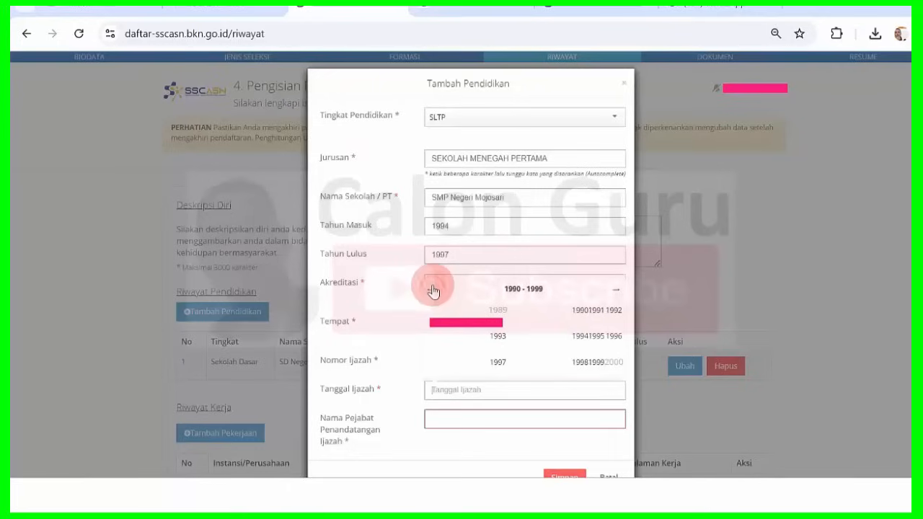
left_click(500, 363)
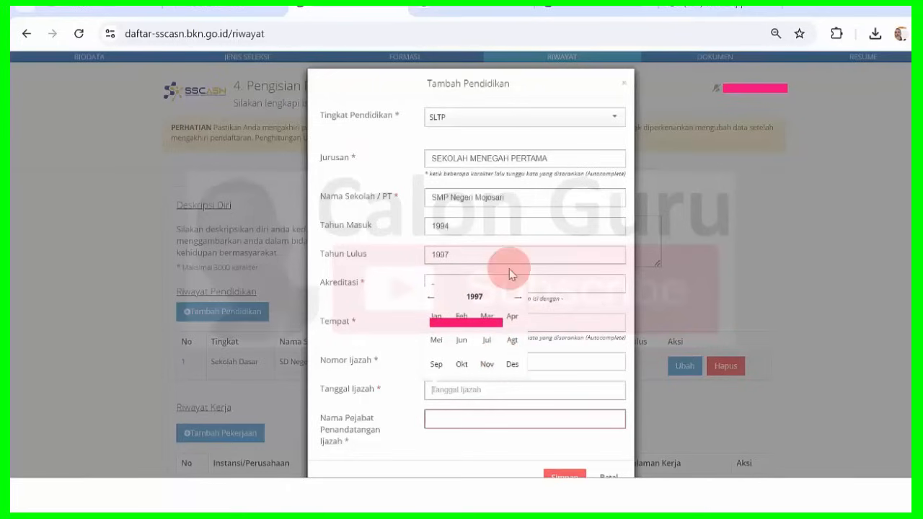
left_click(462, 342)
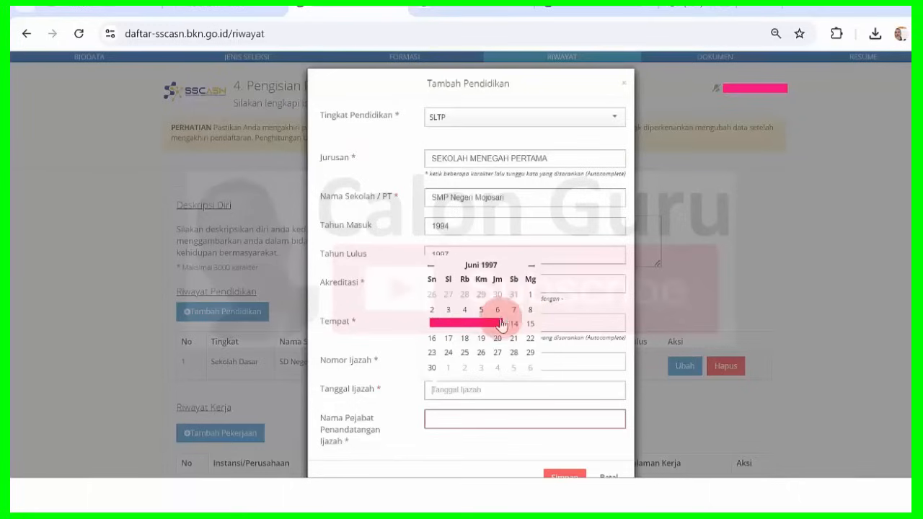
left_click(481, 309)
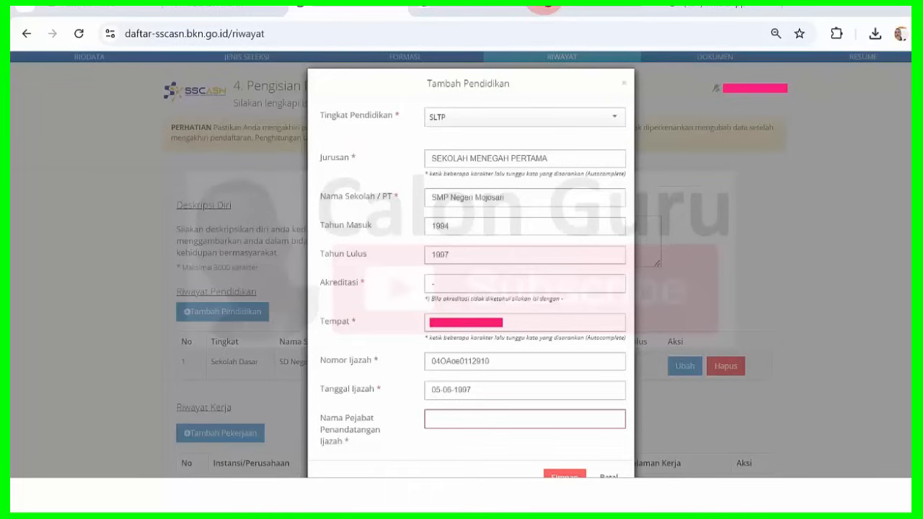
Paste the signing official's name into Nama Pejabat and save the SLTP entry.
left_click(456, 416)
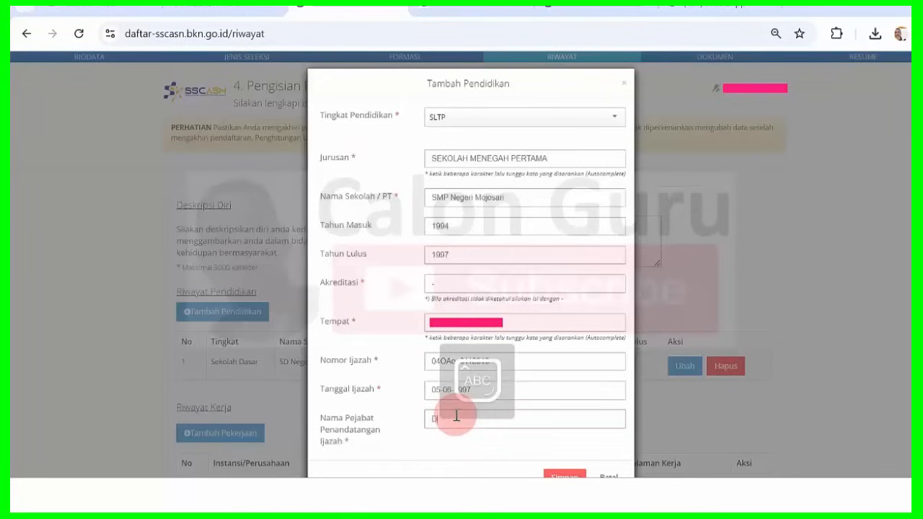
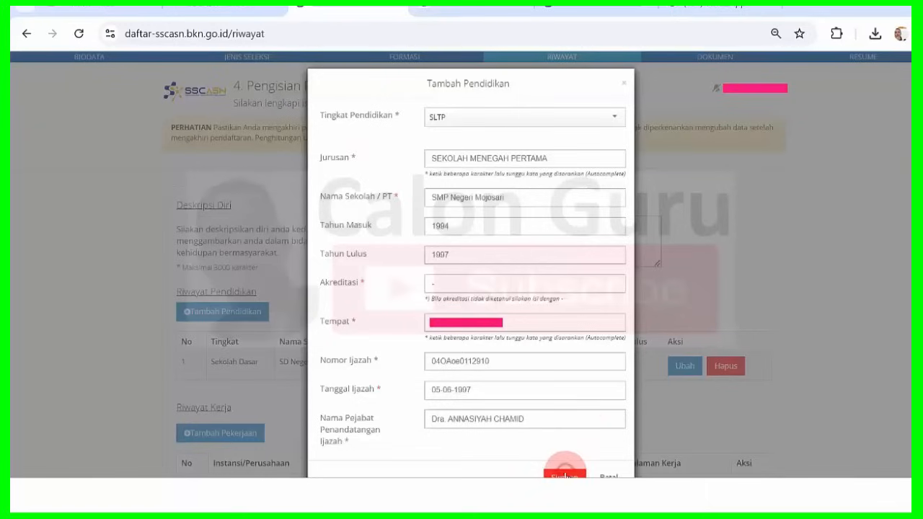
left_click(563, 474)
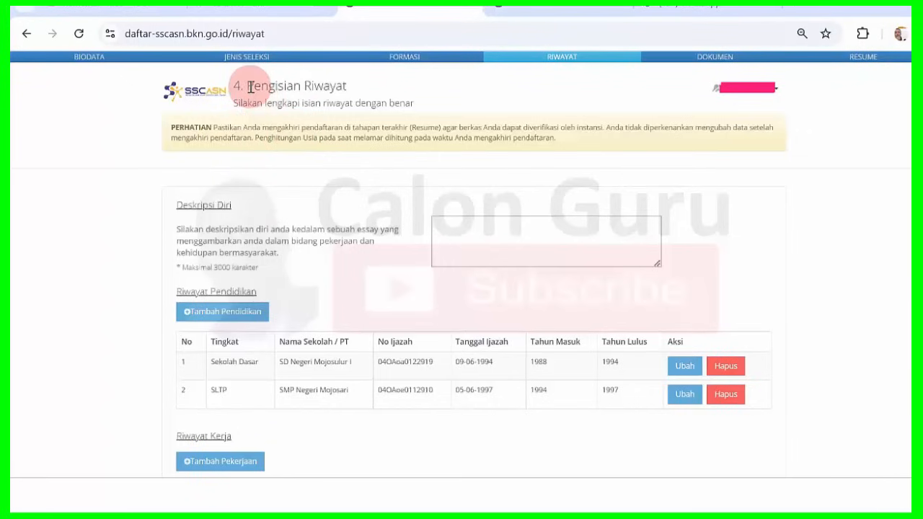
left_click_drag(250, 87, 346, 88)
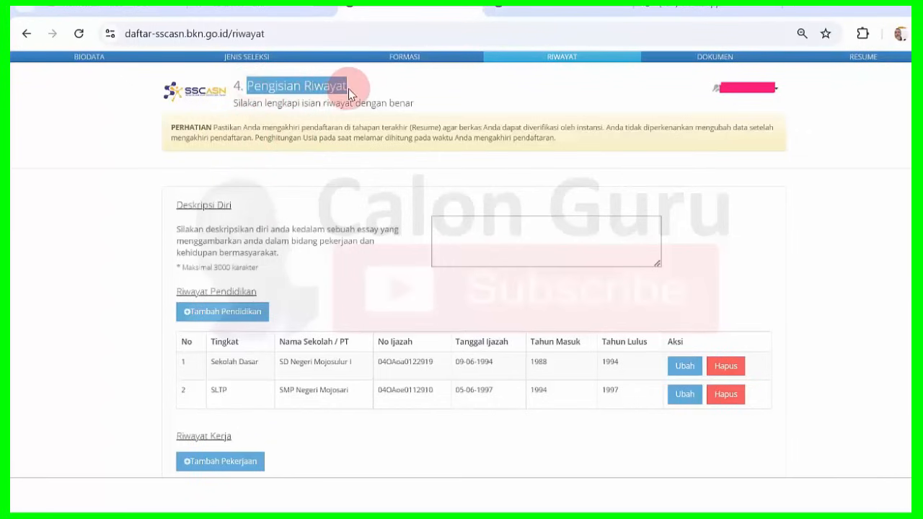
left_click(348, 89)
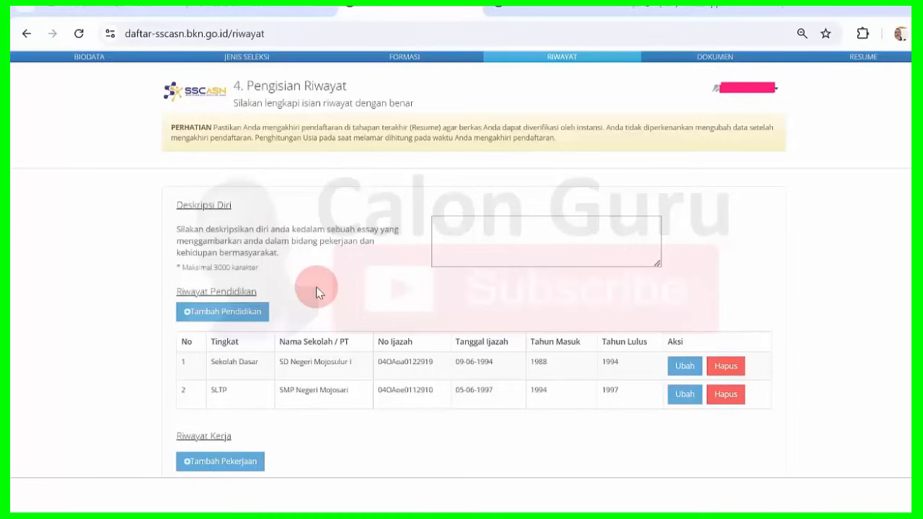
Open a new education entry and choose SLTA as the education level.
left_click(229, 313)
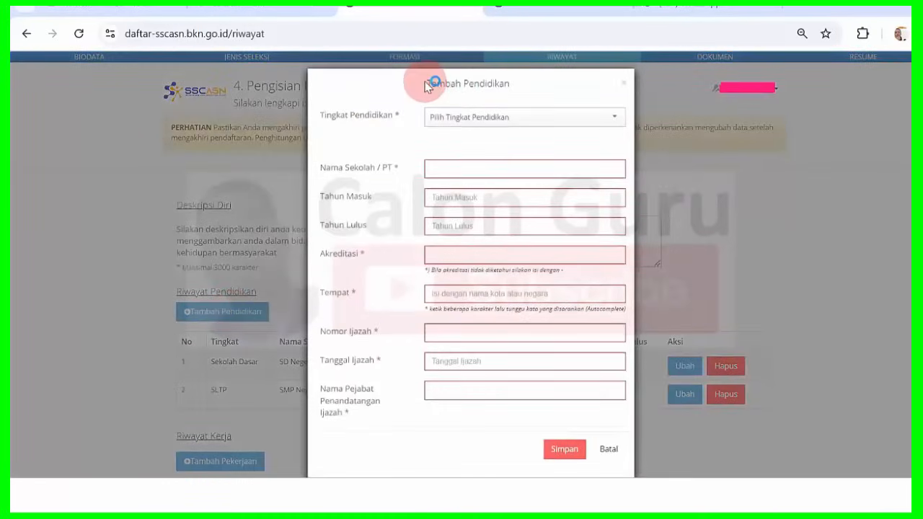
left_click(603, 122)
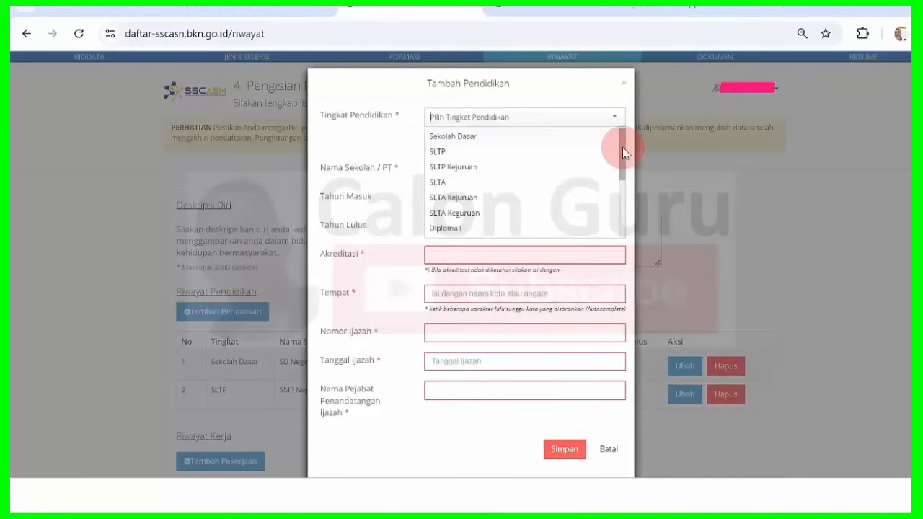
left_click_drag(622, 148, 618, 127)
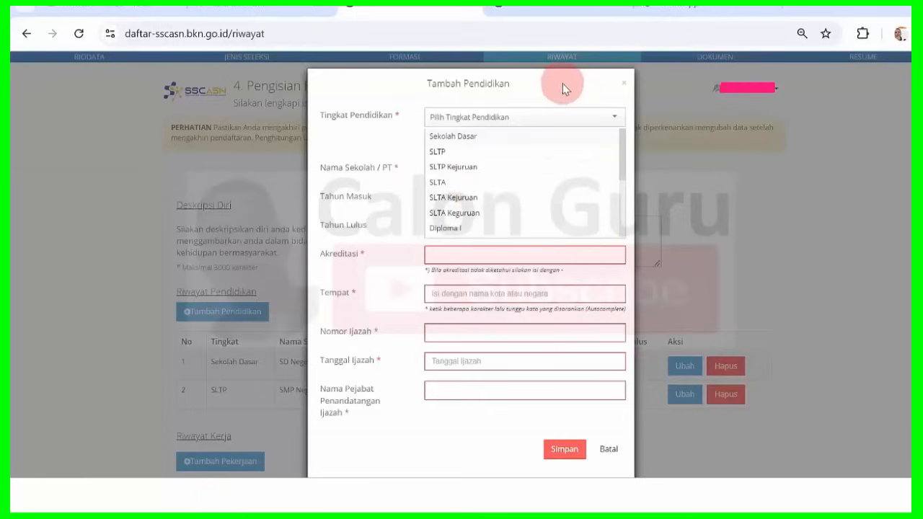
left_click(449, 182)
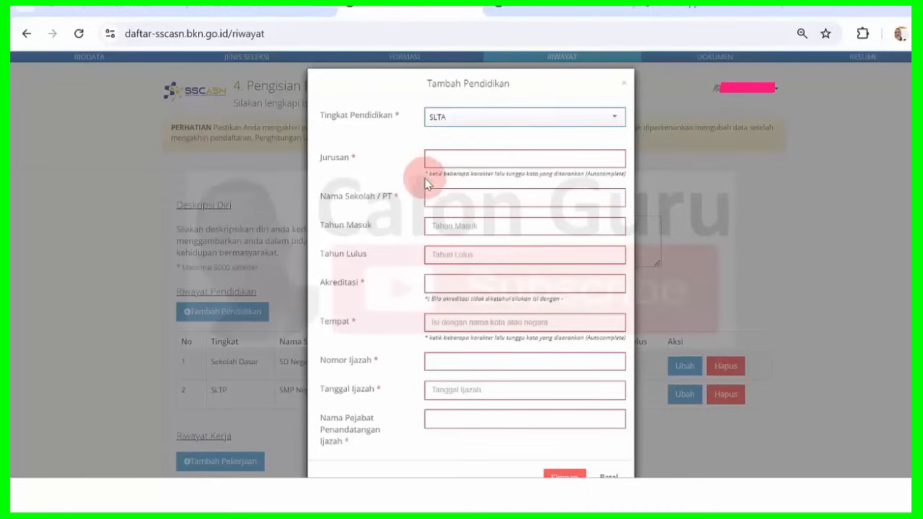
Point out the Jurusan hint text and focus the still-empty Jurusan field.
left_click(350, 159)
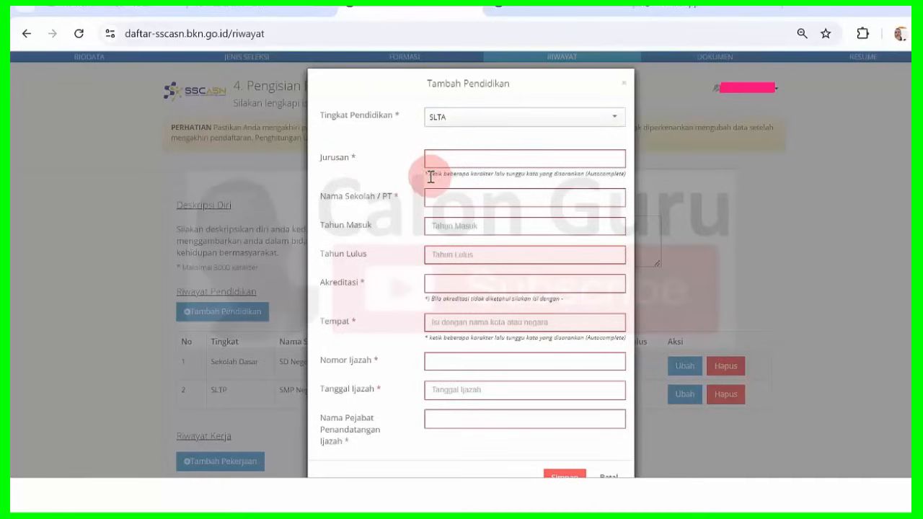
left_click_drag(433, 176, 598, 169)
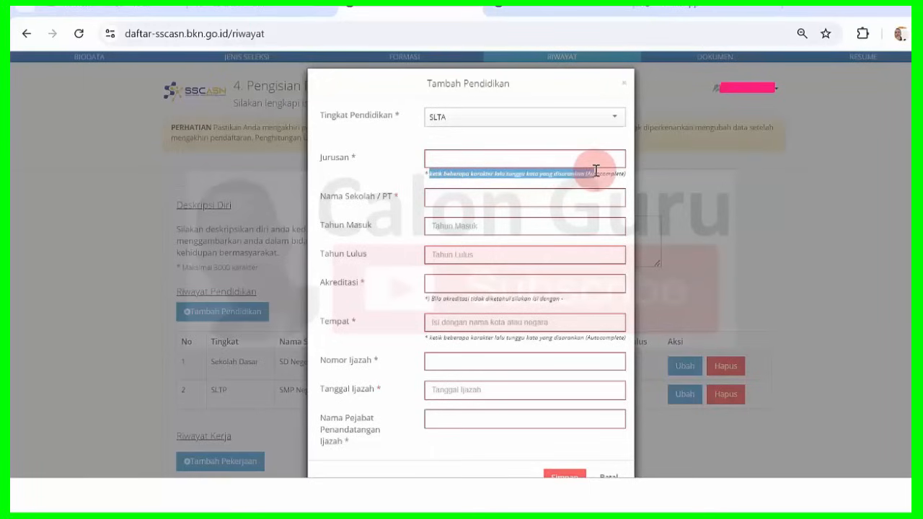
left_click(587, 168)
left_click(471, 162)
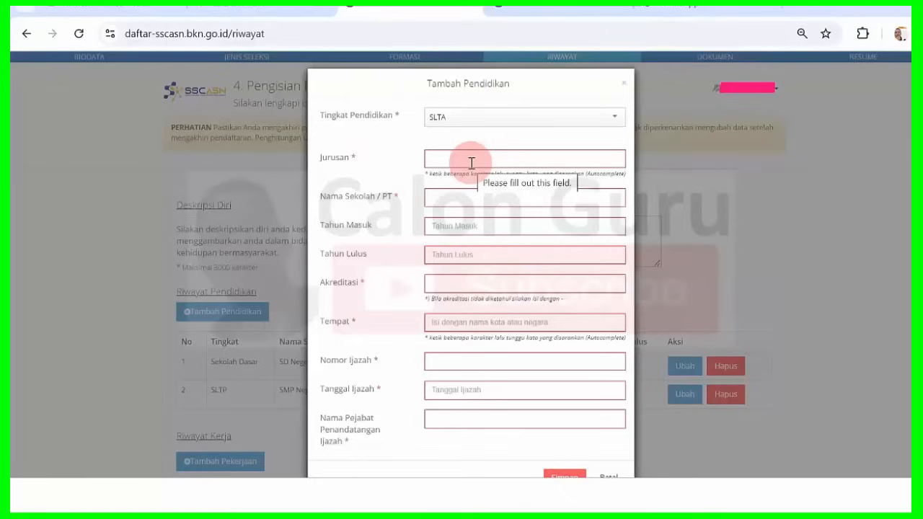
left_click(471, 163)
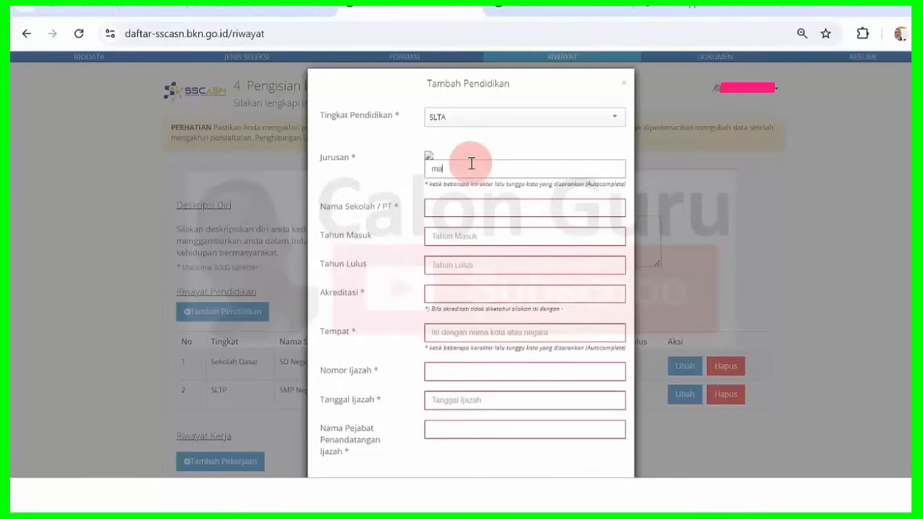
key("BackSpace")
key("BackSpace")
key("BackSpace")
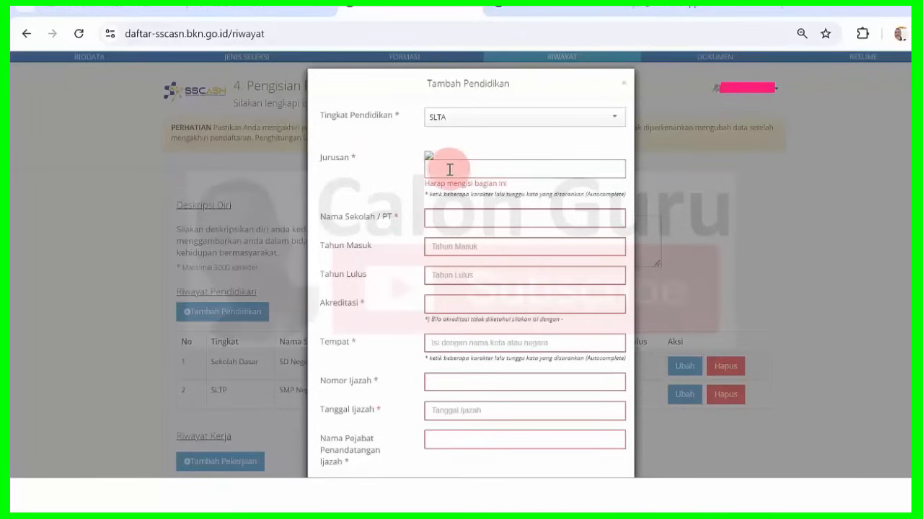
Close the unfinished SLTA form and reopen a blank Tambah Pendidikan form.
left_click(624, 85)
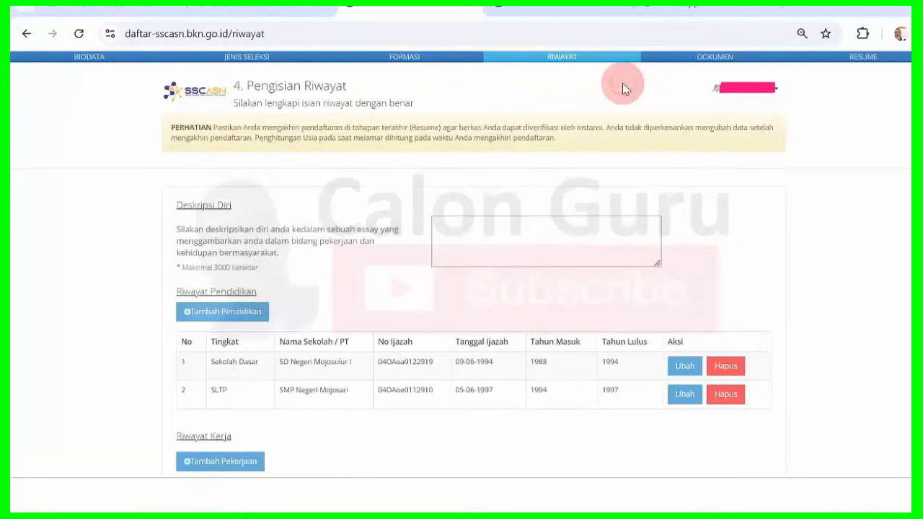
left_click(245, 315)
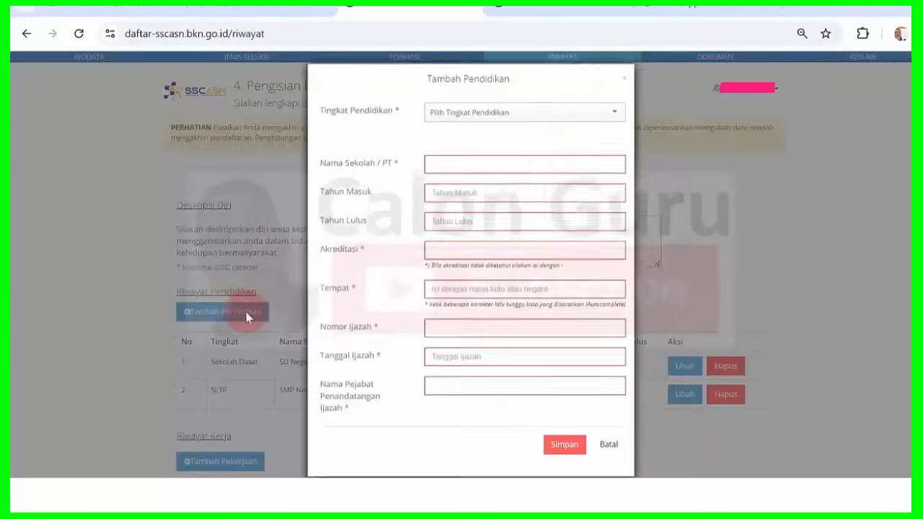
left_click(532, 117)
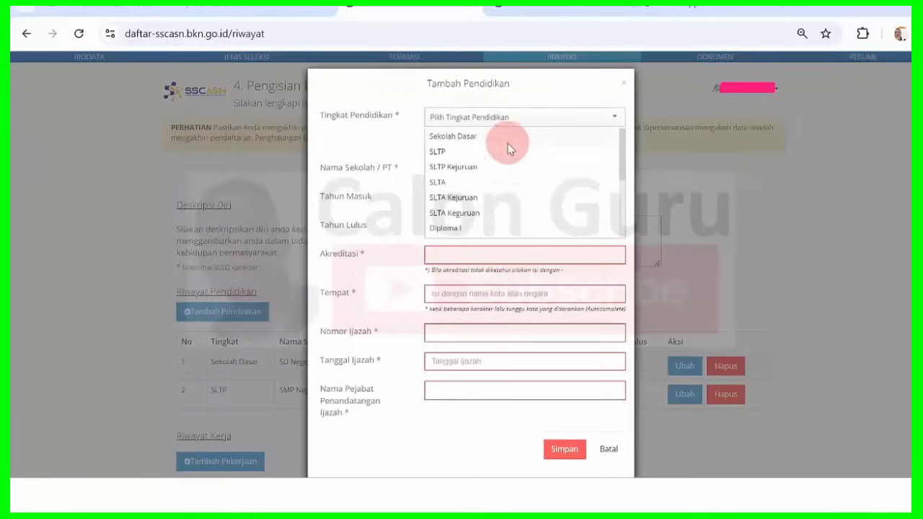
left_click(473, 182)
left_click(454, 158)
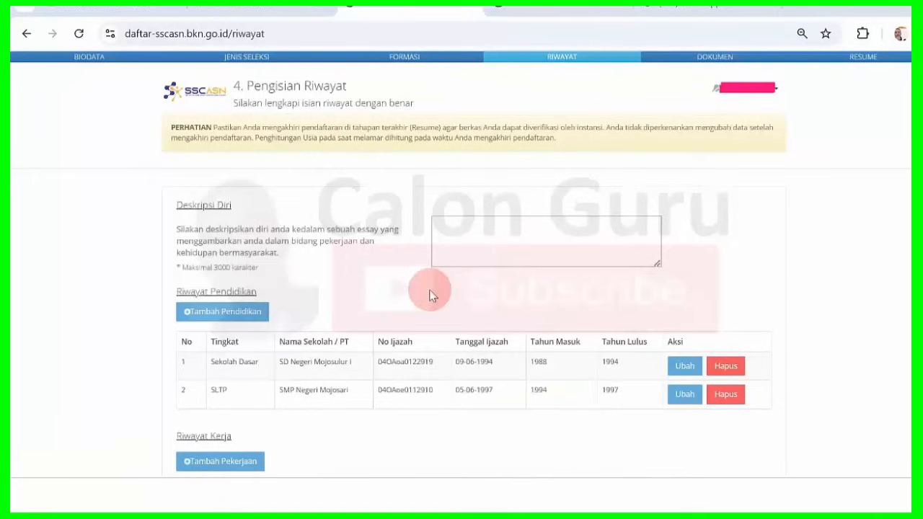
left_click(216, 315)
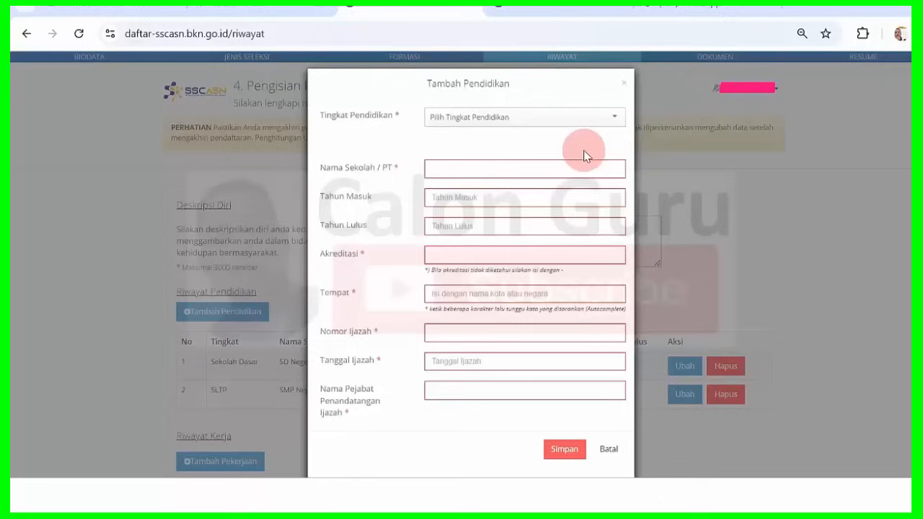
Set level SLTA with major MADRASAH ALIYAH, then type and erase 'MAN' as school name.
left_click(509, 121)
left_click(485, 183)
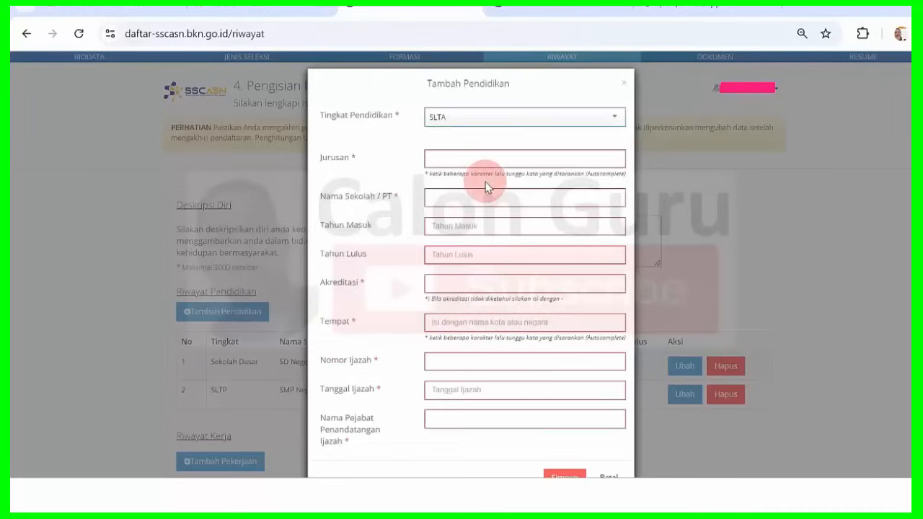
left_click(474, 157)
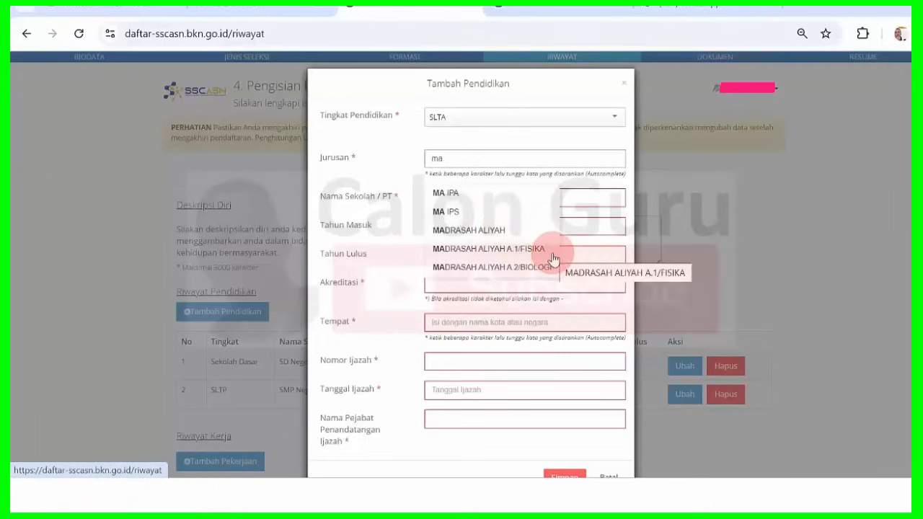
left_click(495, 228)
left_click(476, 202)
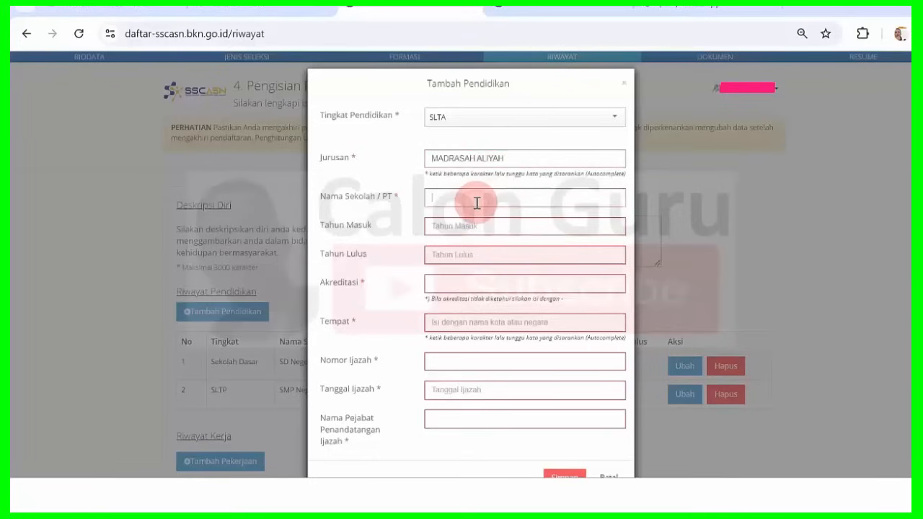
type("M")
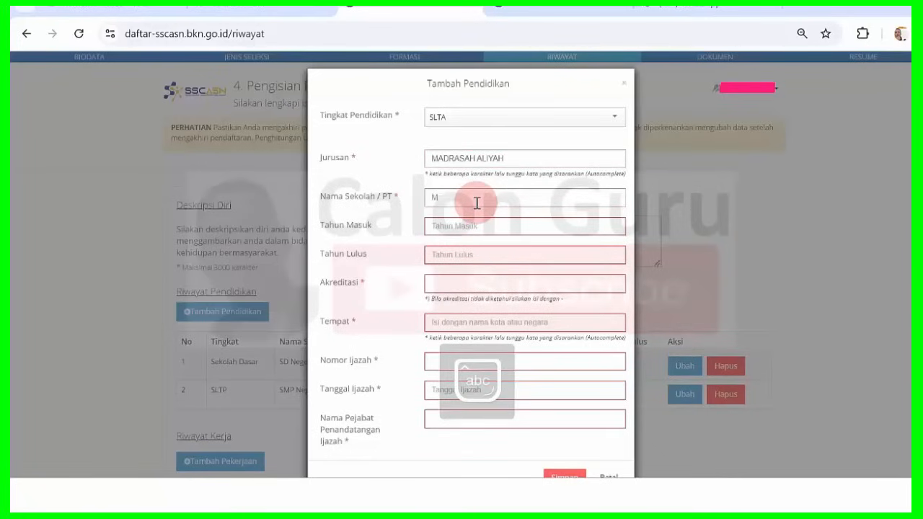
type("AN")
key("BackSpace")
key("BackSpace")
key("BackSpace")
key("Caps_Lock")
Replace the major with SEKOLAH MENENGAH ATAS, discarding a typed 'pake' attempt.
left_click(548, 157)
left_click_drag(532, 157, 341, 181)
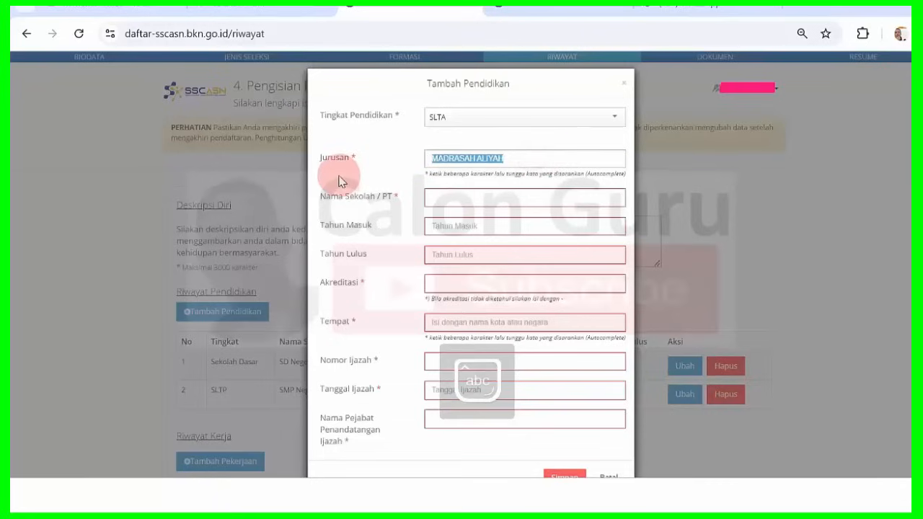
type("paket")
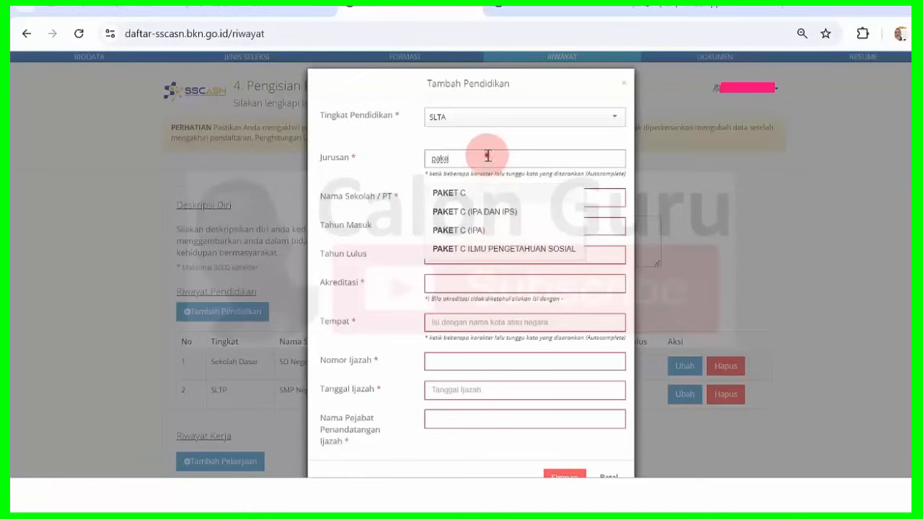
left_click(339, 162)
key("BackSpace")
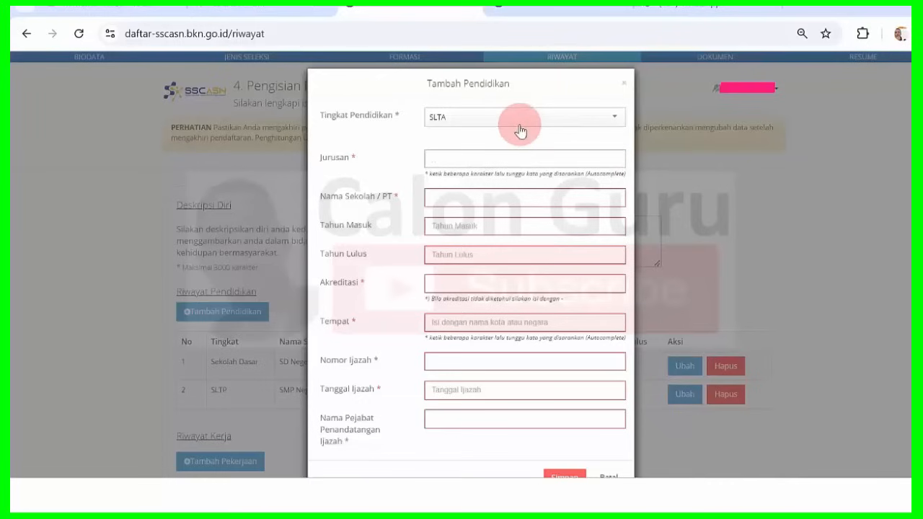
type("sekolah")
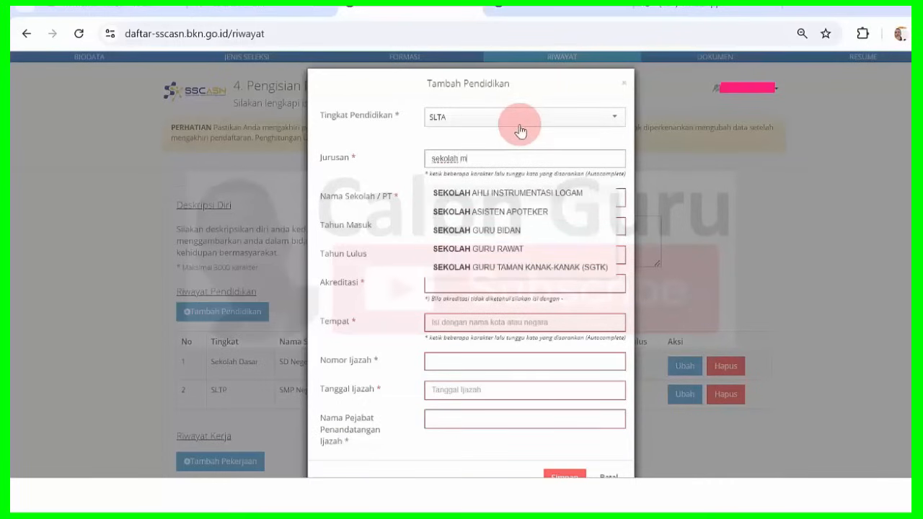
type(" mi")
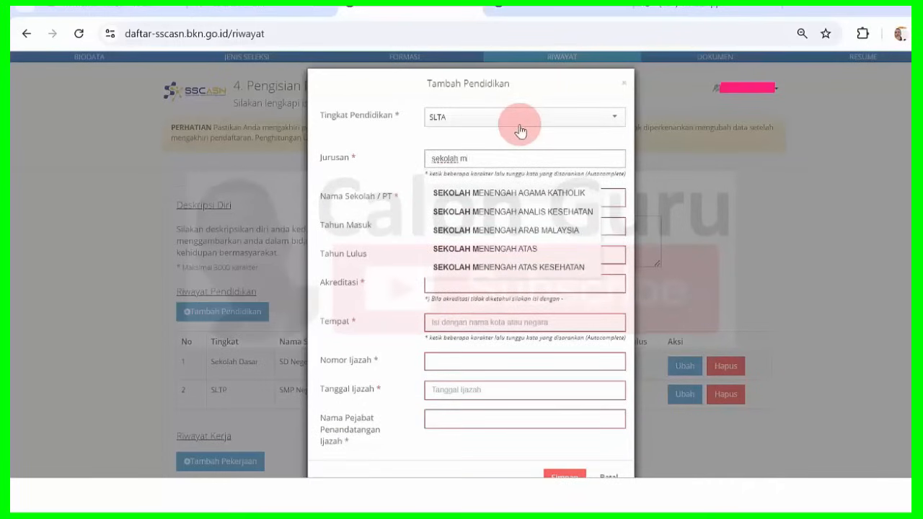
key("BackSpace")
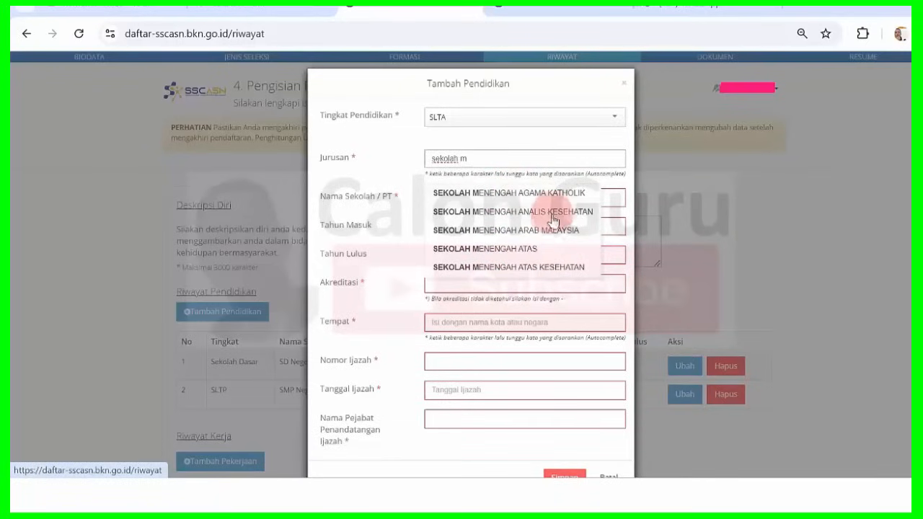
left_click(534, 250)
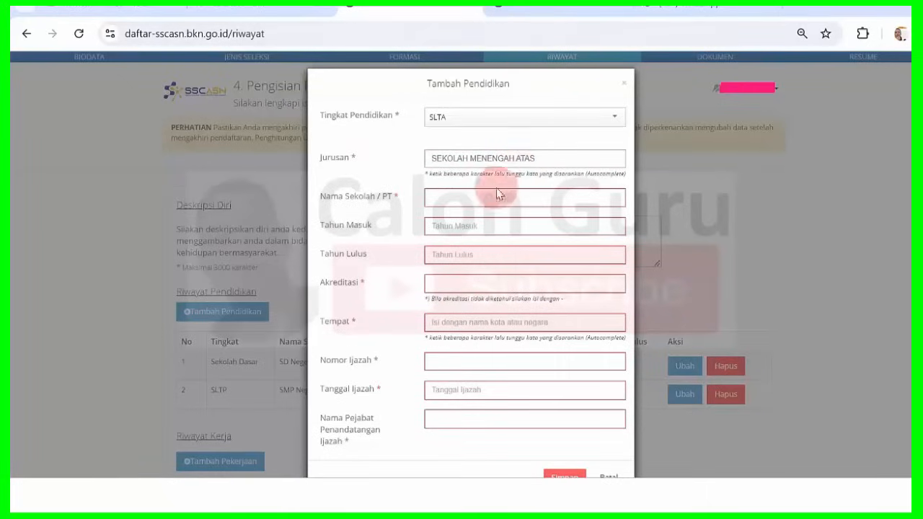
left_click(457, 194)
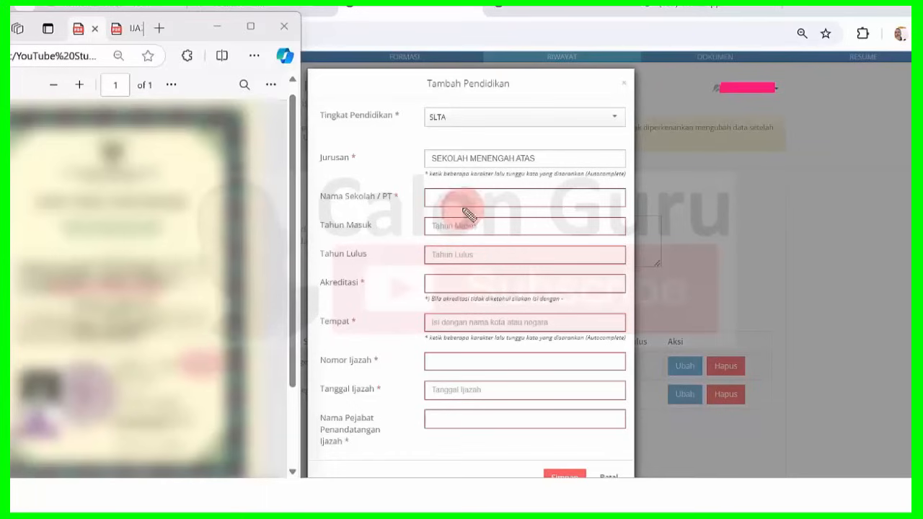
Put a dash placeholder into Akreditasi, Nomor Ijazah, Tanggal Ijazah and Nama Pejabat.
left_click(441, 285)
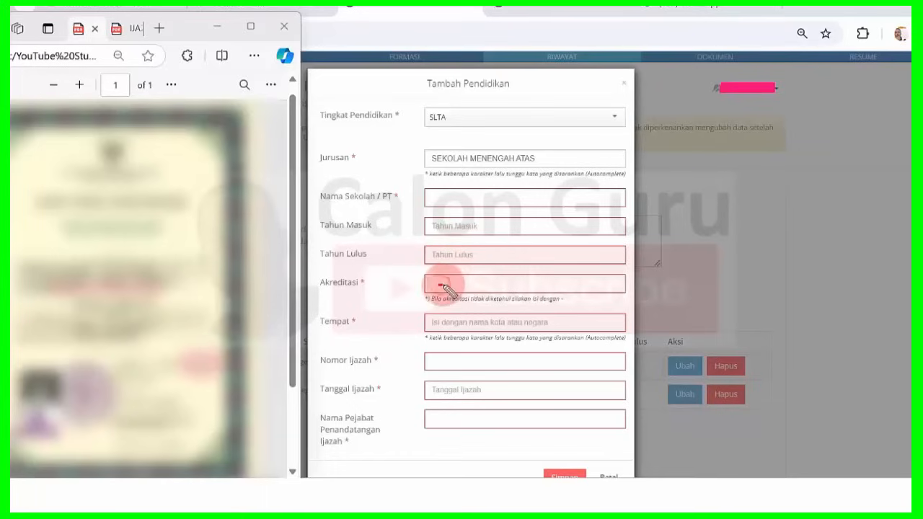
type("-")
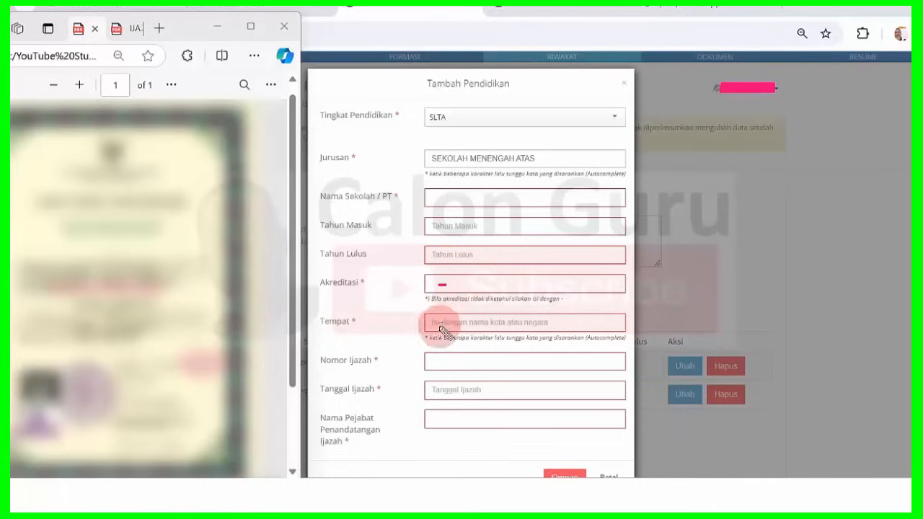
left_click(432, 363)
type("-")
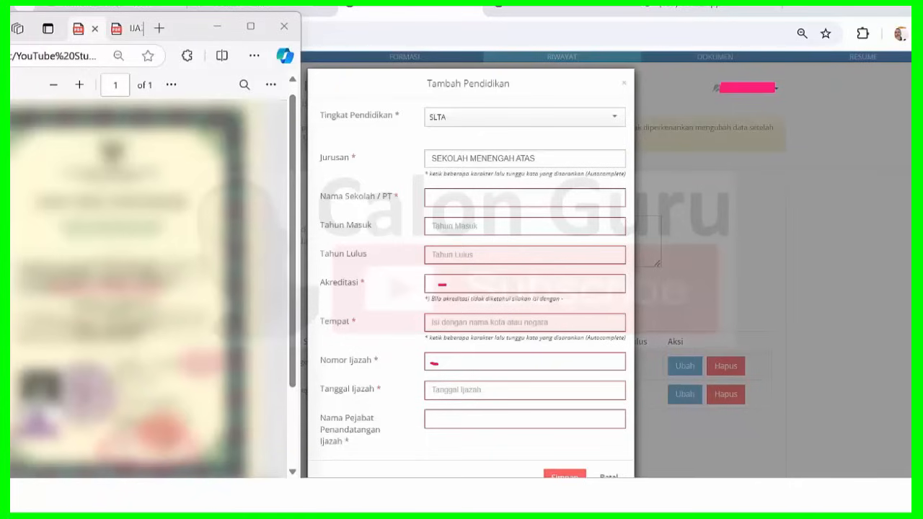
left_click(424, 392)
type("-")
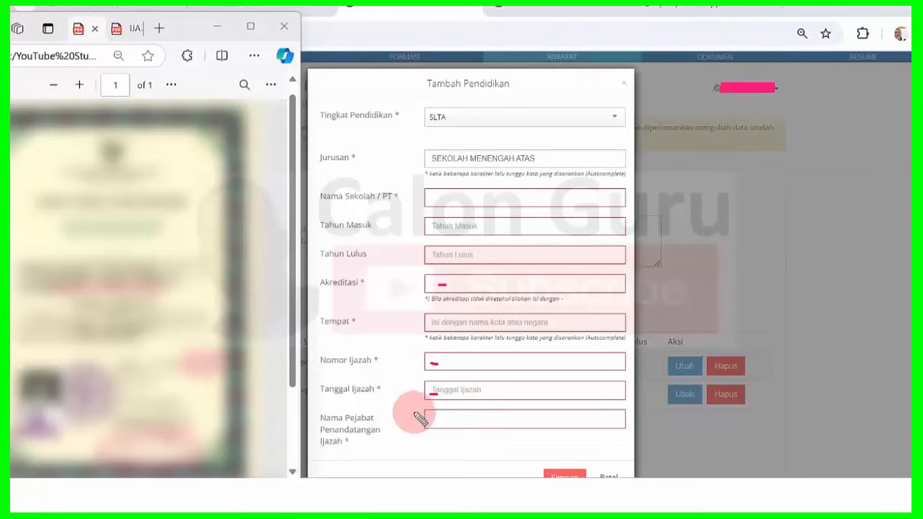
left_click(441, 421)
type("--")
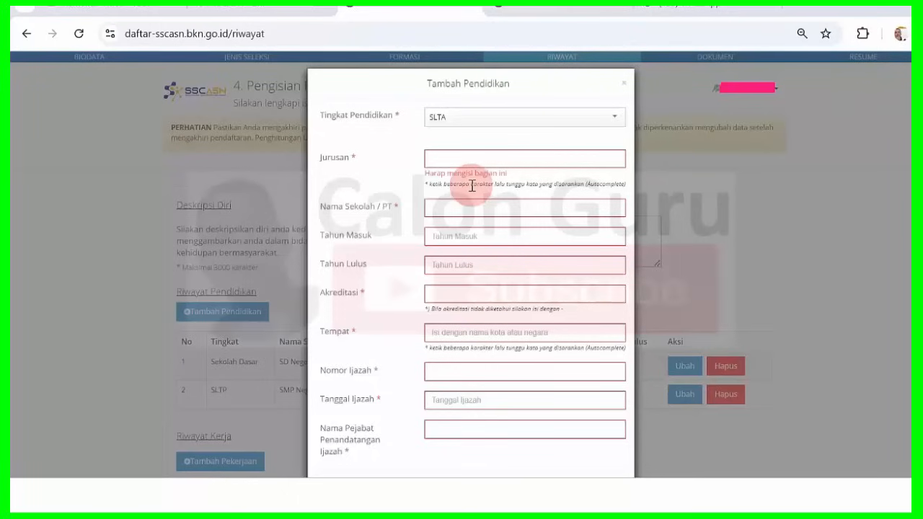
Choose SMU IPA as the Jurusan and enter the school name SMU Negeri Mojosari Mojokerto.
left_click(459, 162)
key("Caps_Lock")
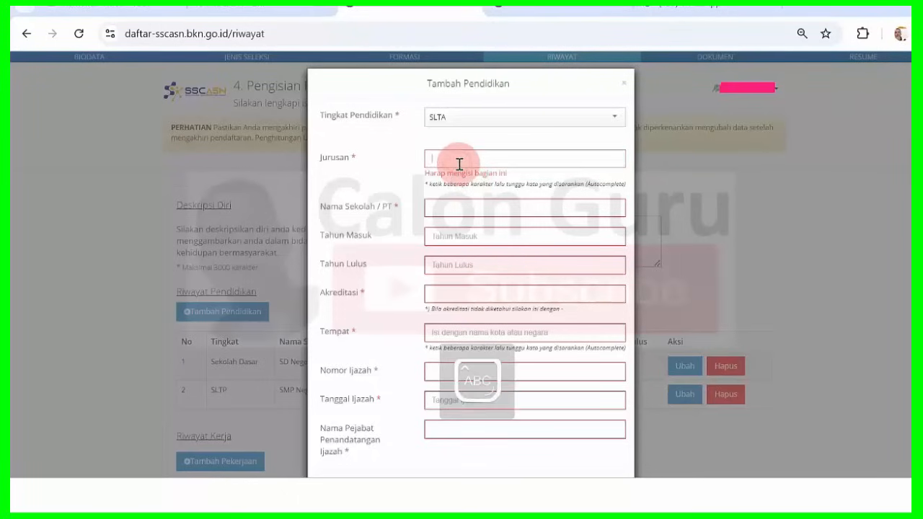
type("SMU")
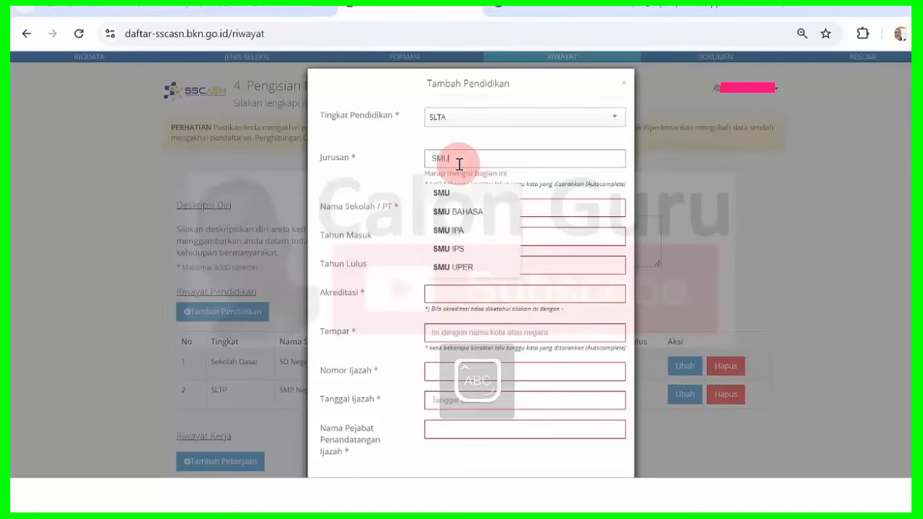
left_click(469, 230)
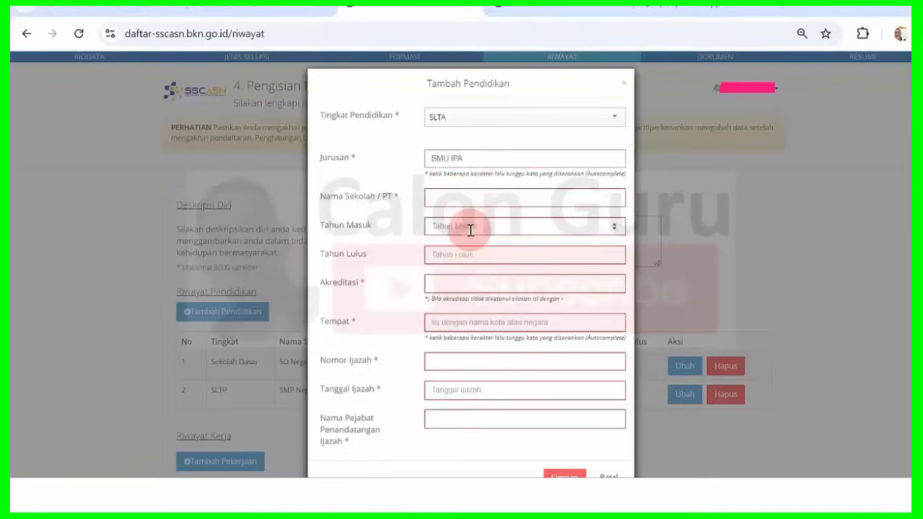
left_click(495, 201)
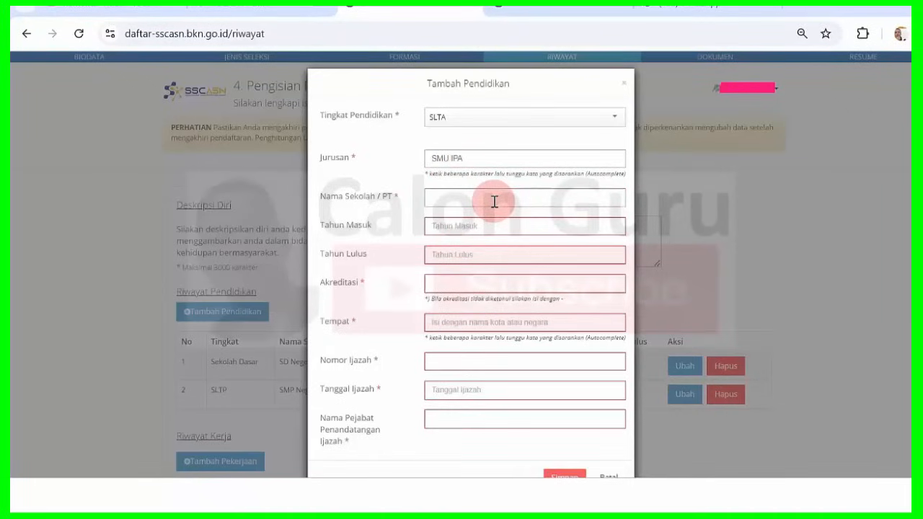
type("SMU Negeri")
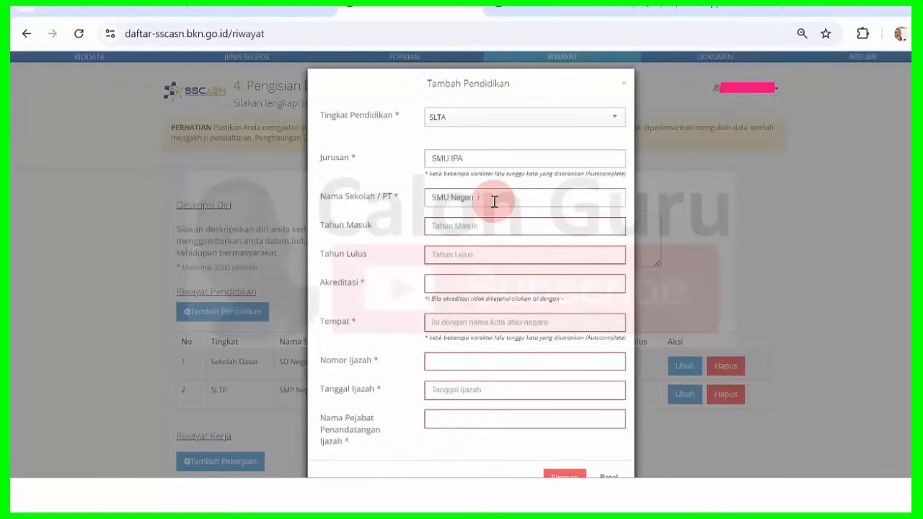
key("Caps_Lock")
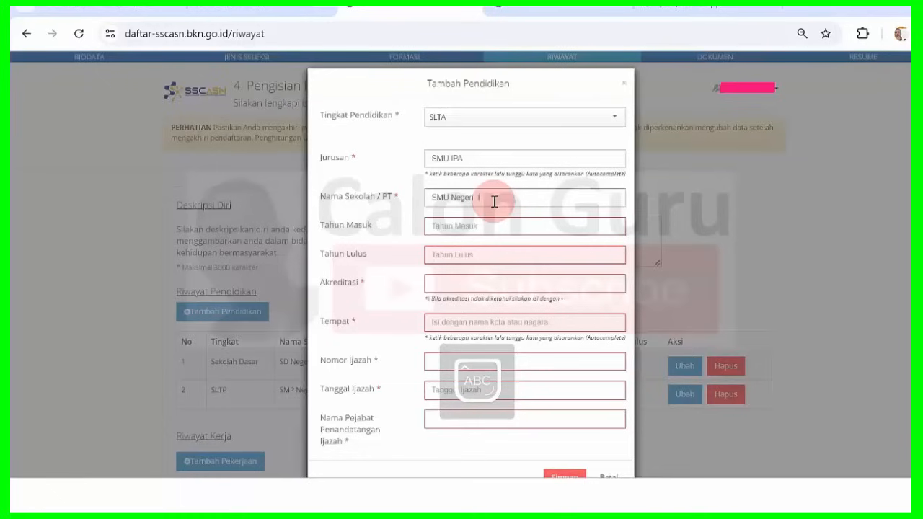
type("Mojosan Mojokerto")
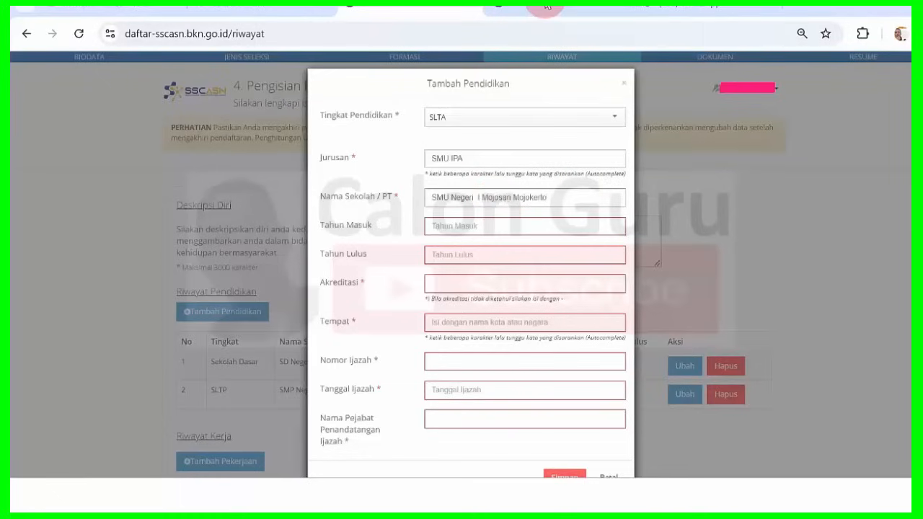
Fill in the school years, 1997 as the entry year and 2000 as graduation.
left_click(480, 231)
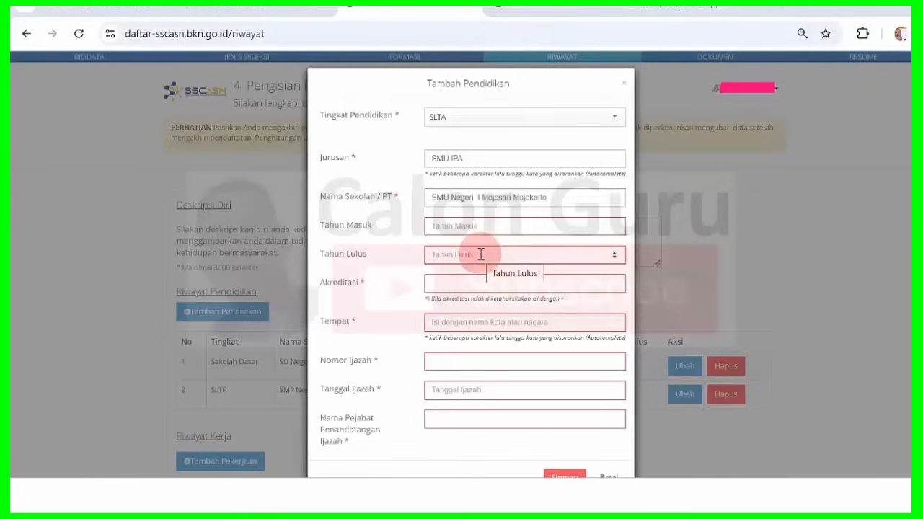
left_click(481, 254)
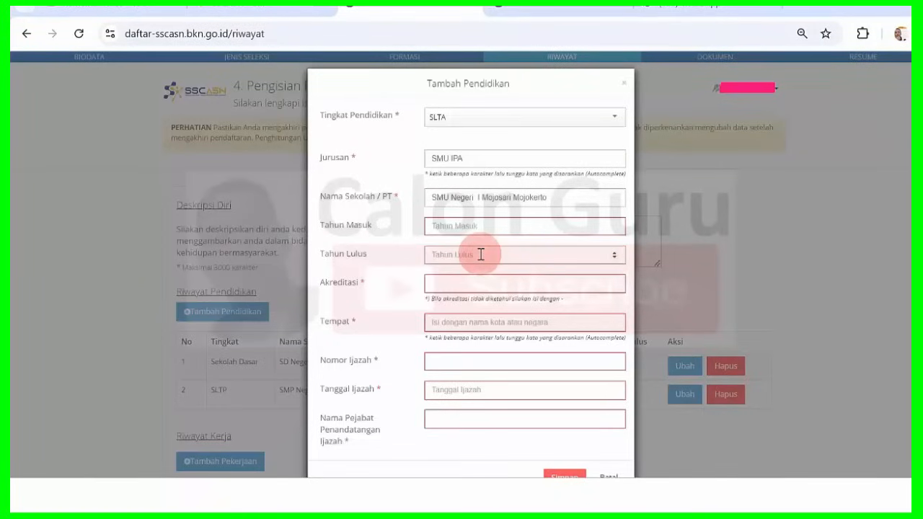
type("2000")
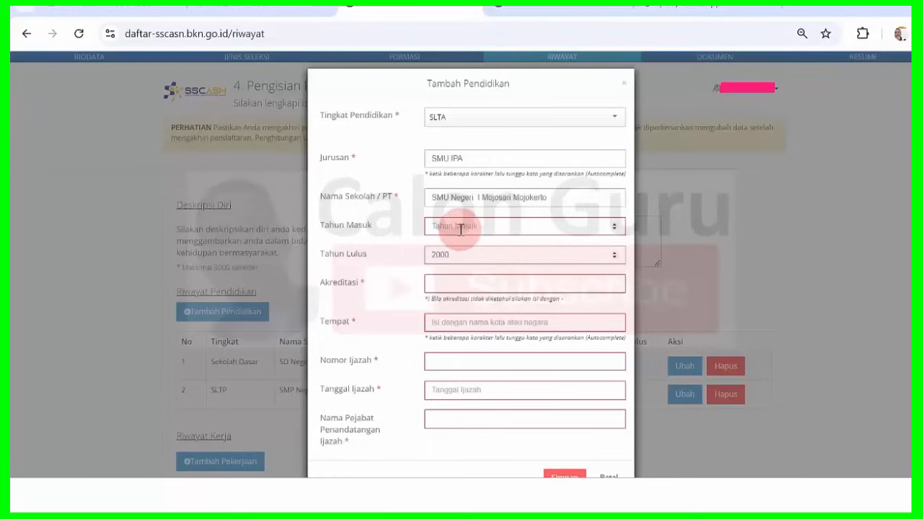
left_click(457, 226)
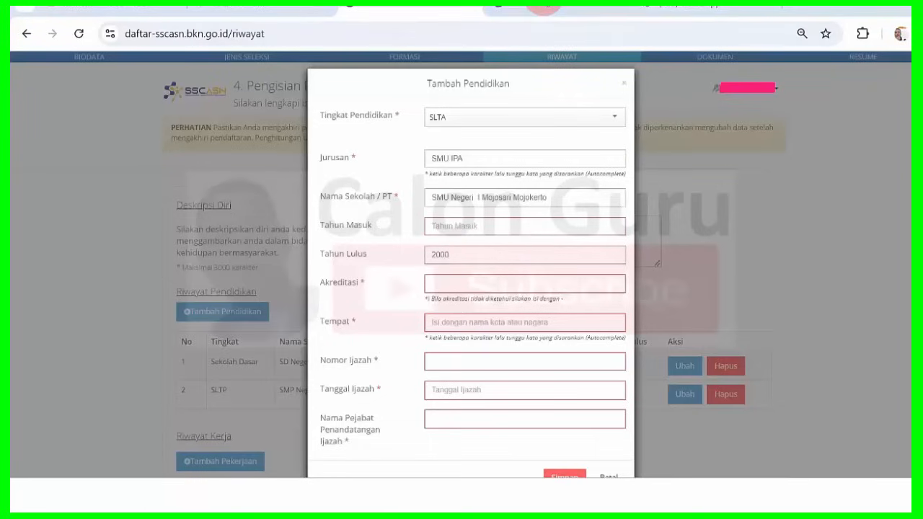
left_click(447, 234)
type("1997")
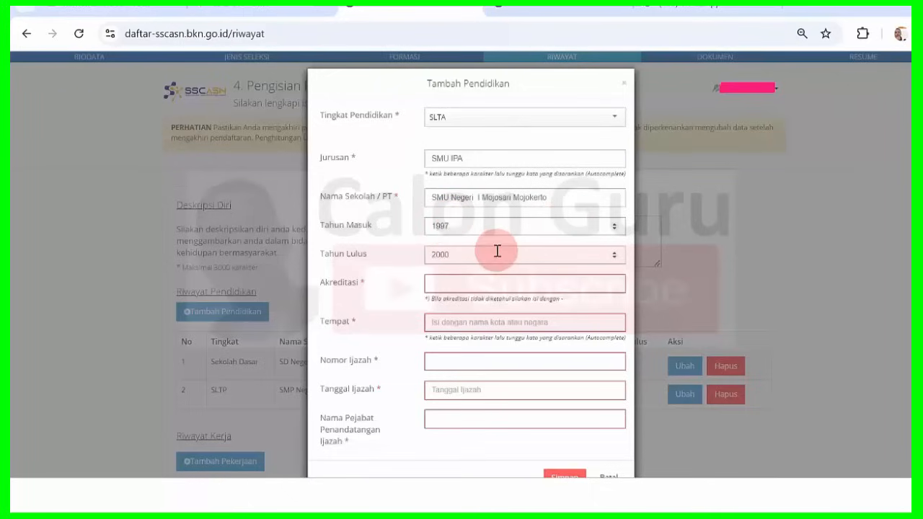
left_click(445, 285)
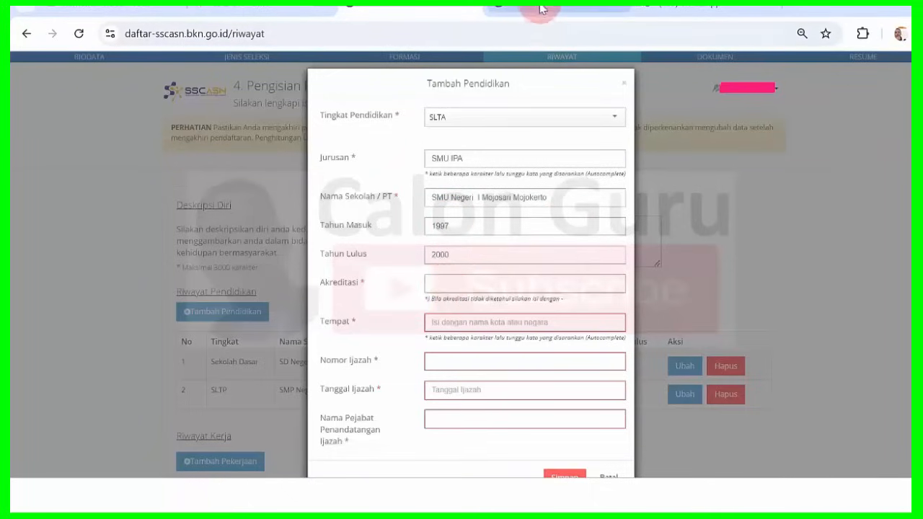
left_click(542, 6)
Set accreditation to B, fill in the place of schooling, and begin diploma number 'Mu01'.
left_click(461, 284)
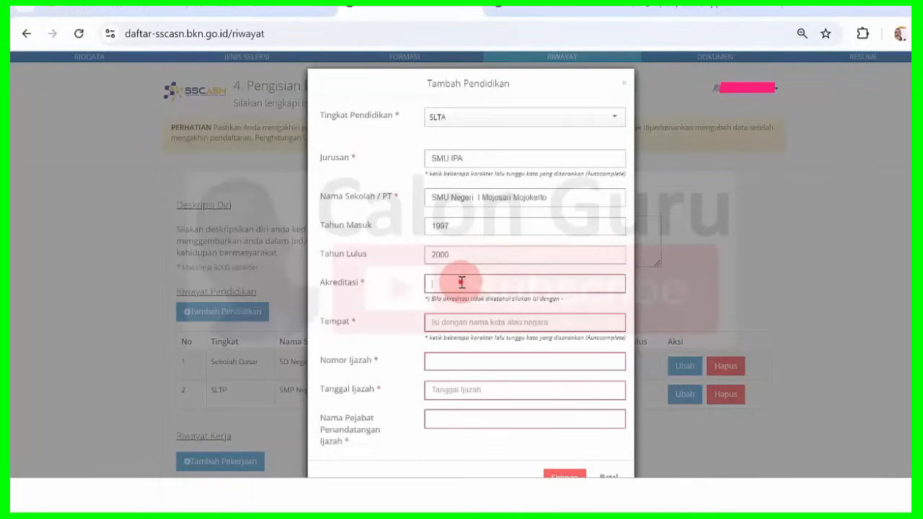
type("B")
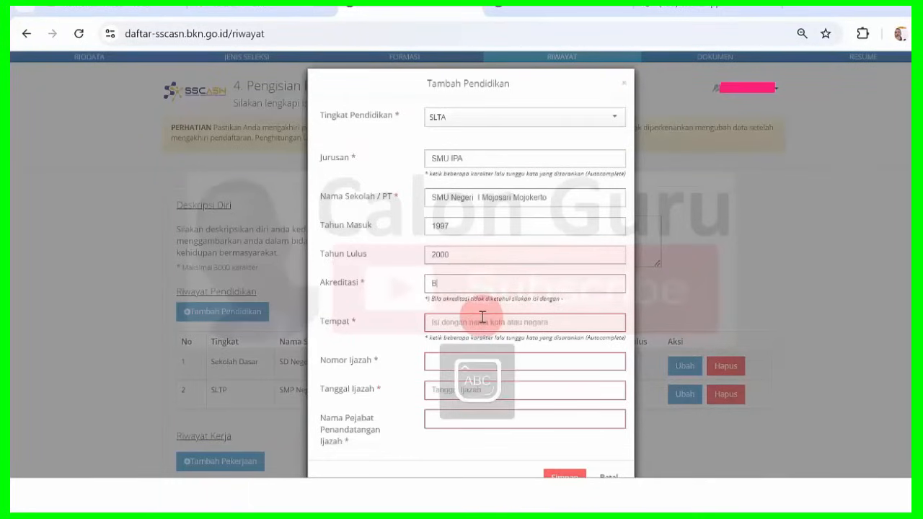
left_click(458, 323)
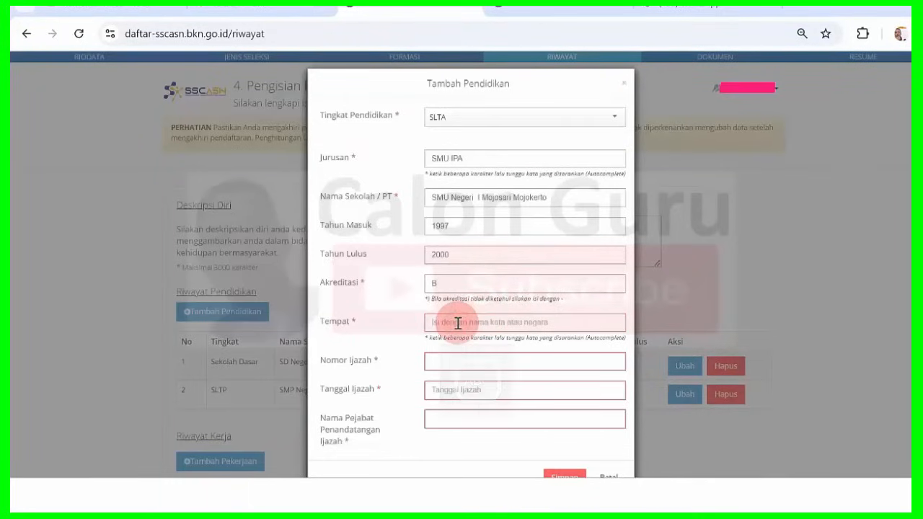
type("M")
key("BackSpace")
type("SR")
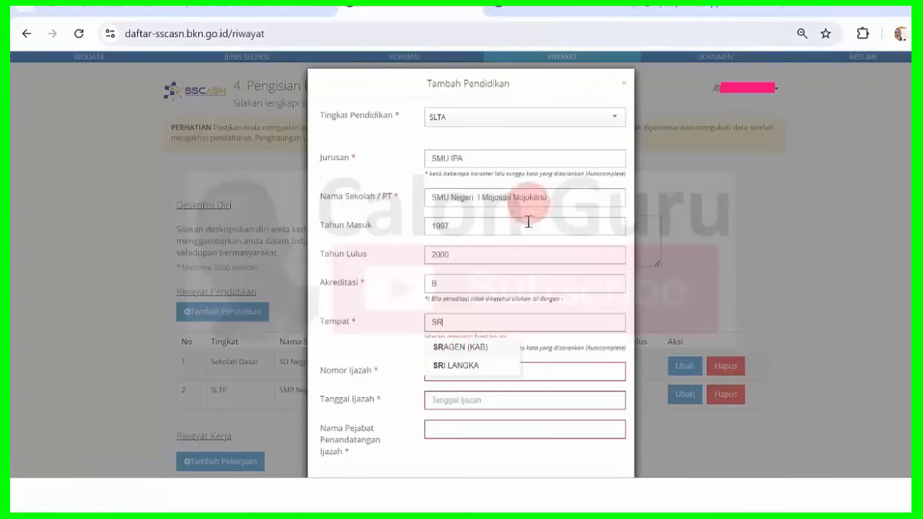
left_click(544, 4)
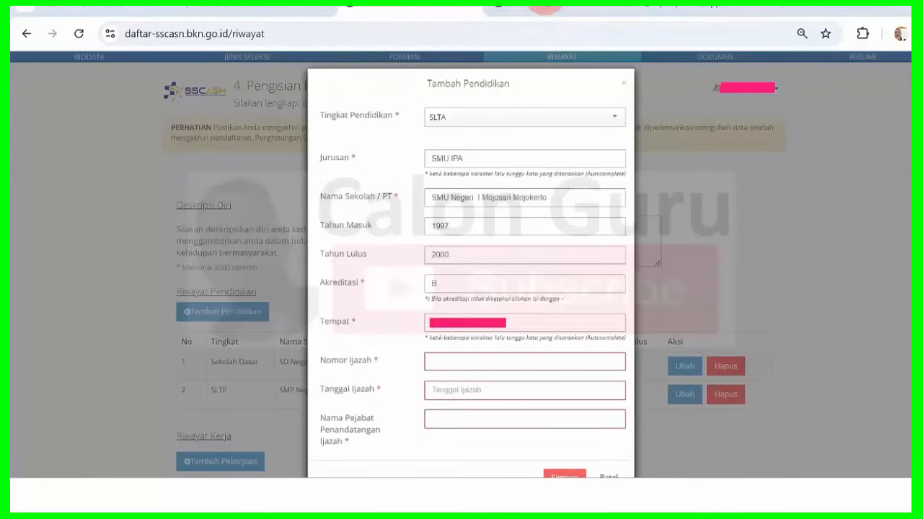
left_click(463, 359)
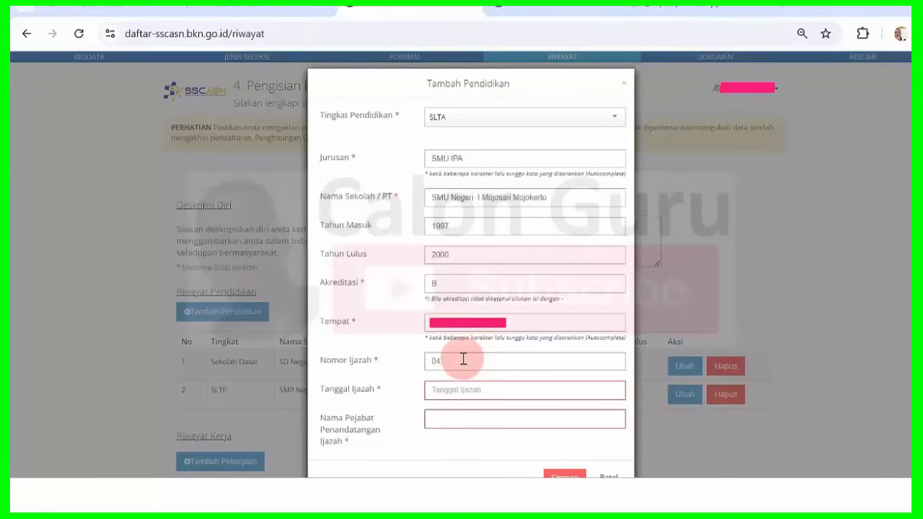
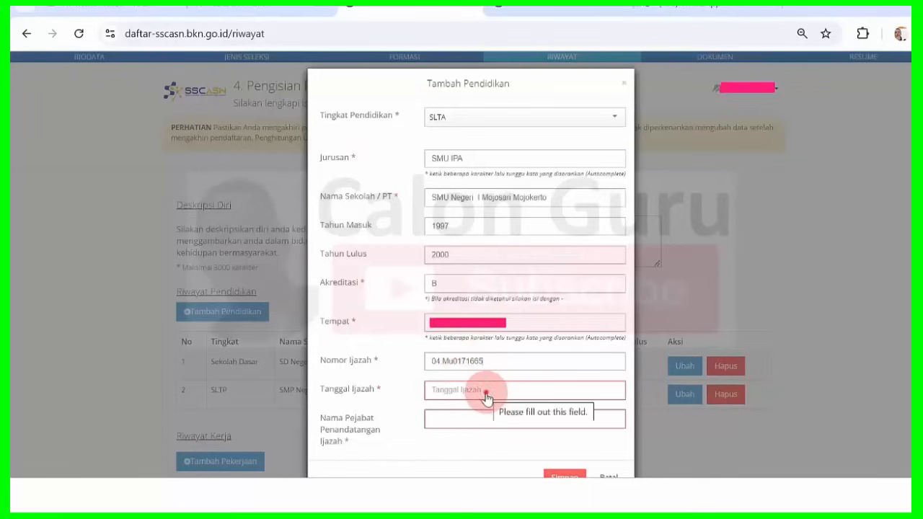
Pick 14 June 2000 as the diploma date using the calendar's year and month views.
left_click(487, 396)
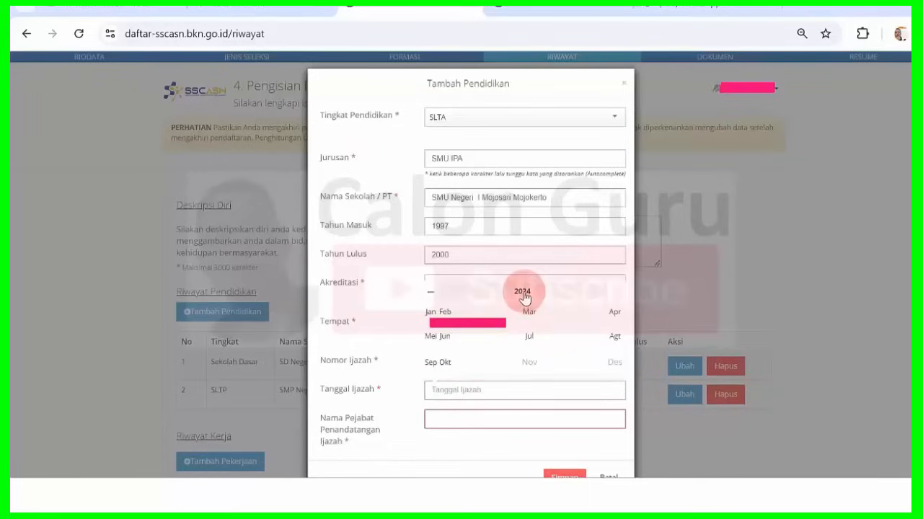
left_click(522, 289)
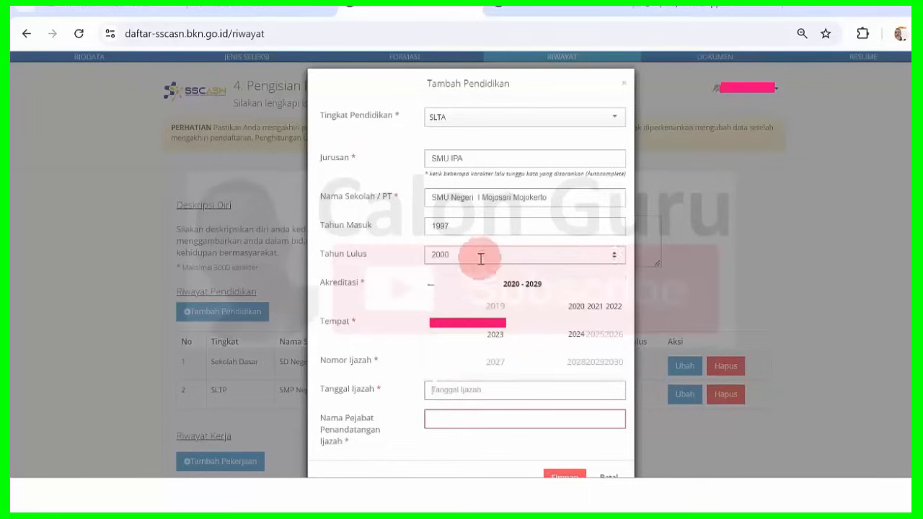
left_click(433, 287)
left_click(433, 290)
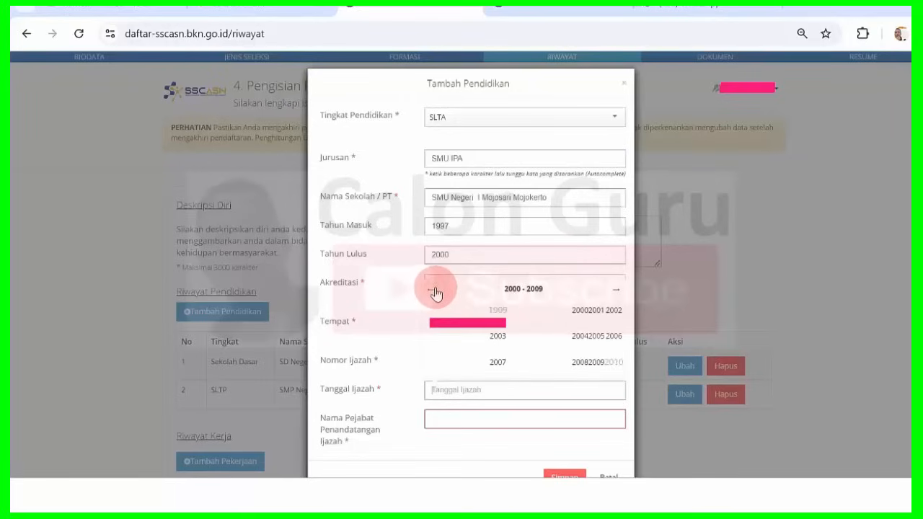
left_click(433, 289)
left_click(432, 290)
left_click(433, 289)
left_click(432, 289)
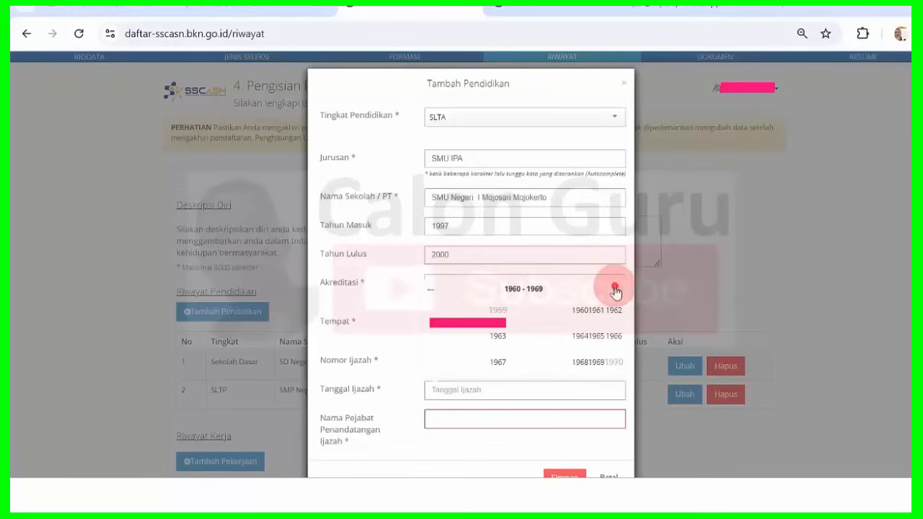
left_click(615, 289)
left_click(615, 289)
left_click(615, 290)
left_click(615, 290)
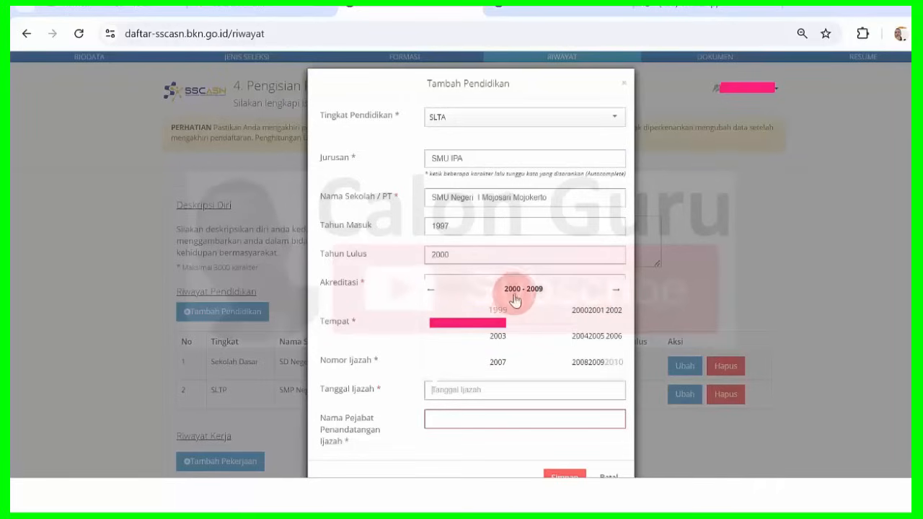
left_click(575, 311)
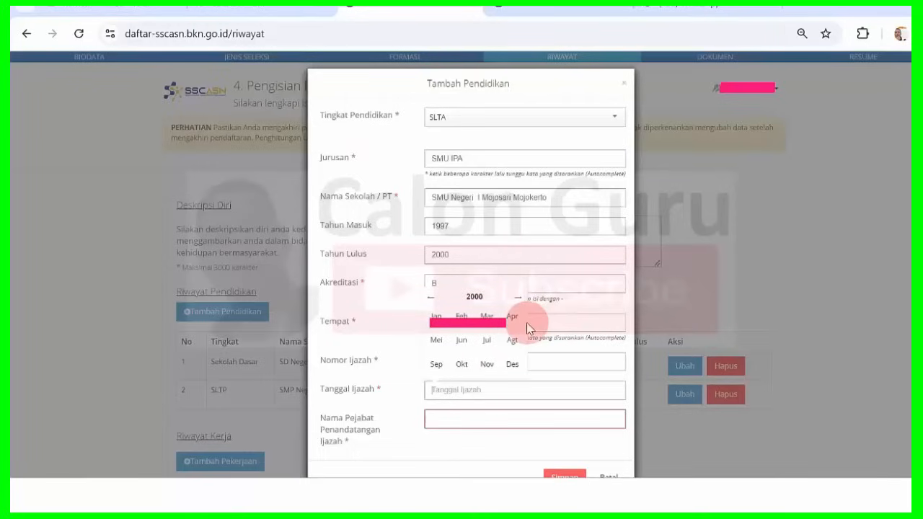
left_click(465, 349)
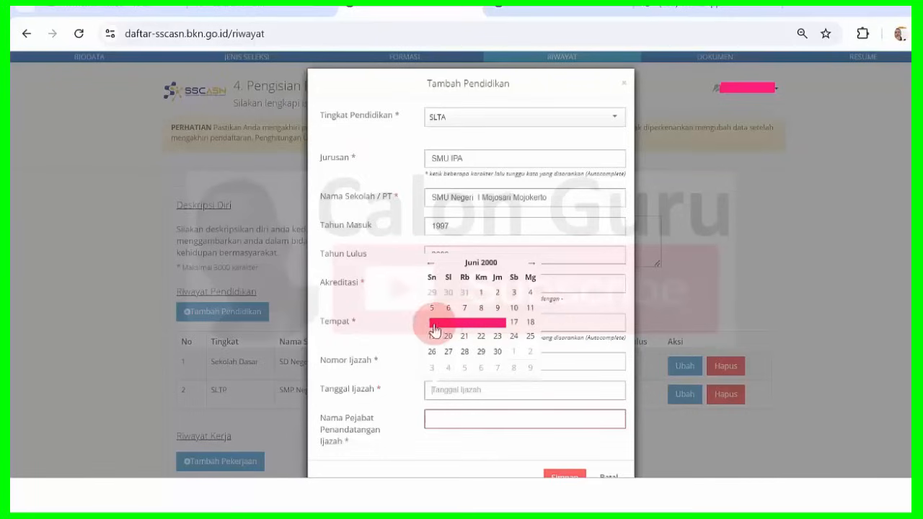
left_click(464, 322)
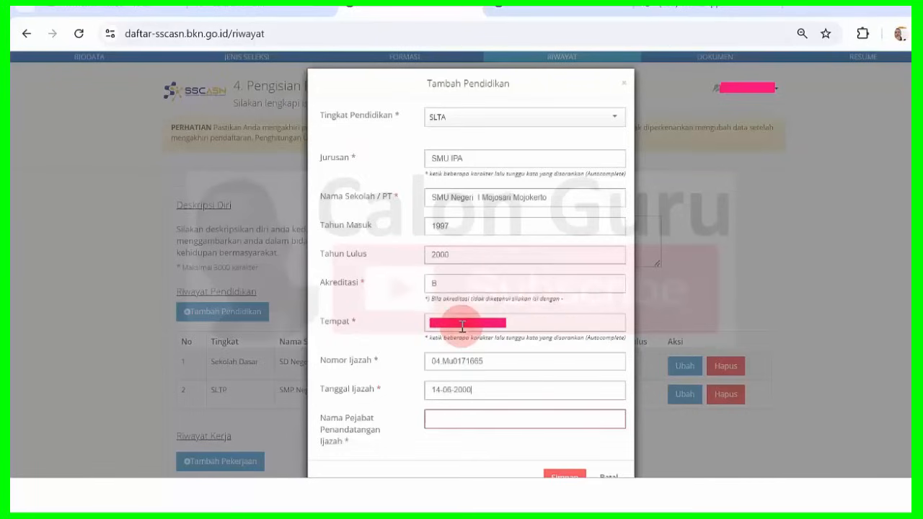
left_click(487, 415)
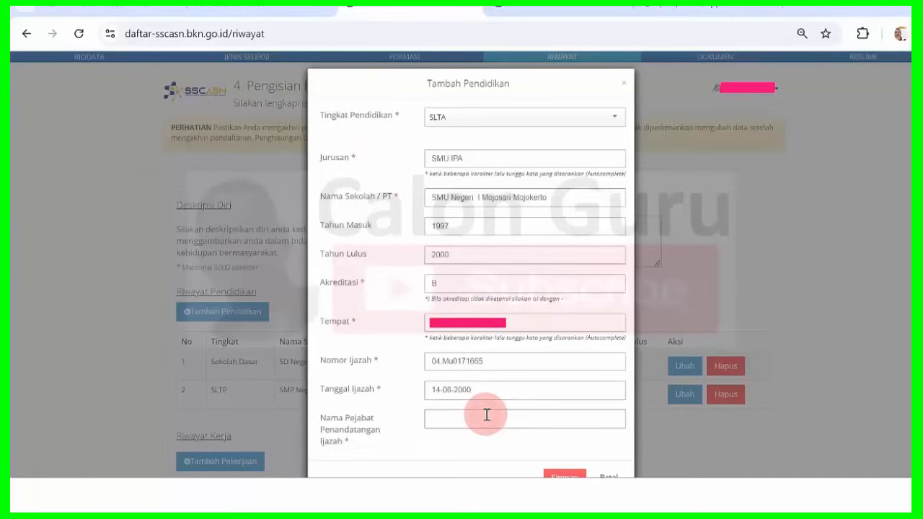
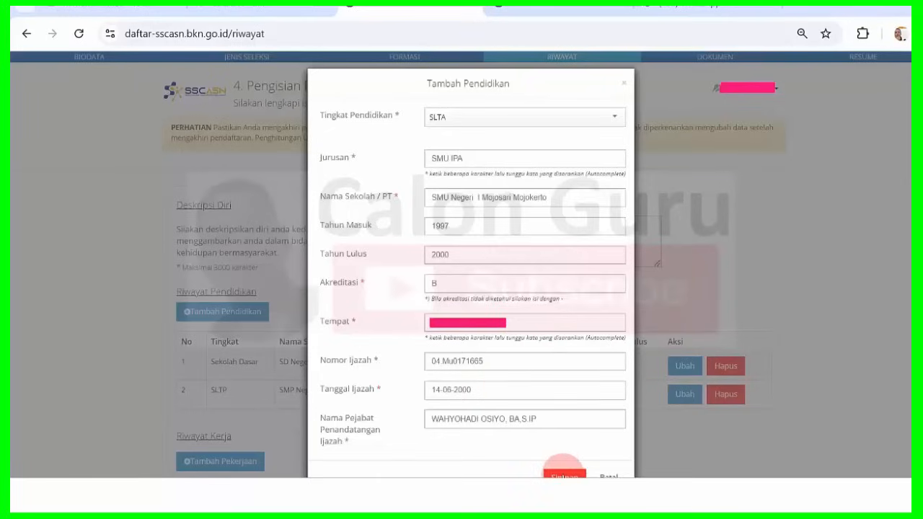
Enter the signing official's name and save the SLTA record into the education table.
left_click(563, 473)
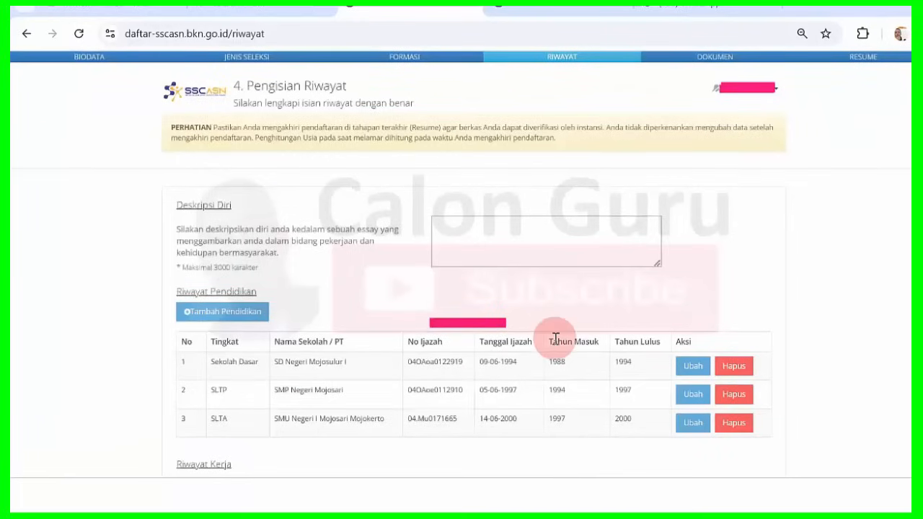
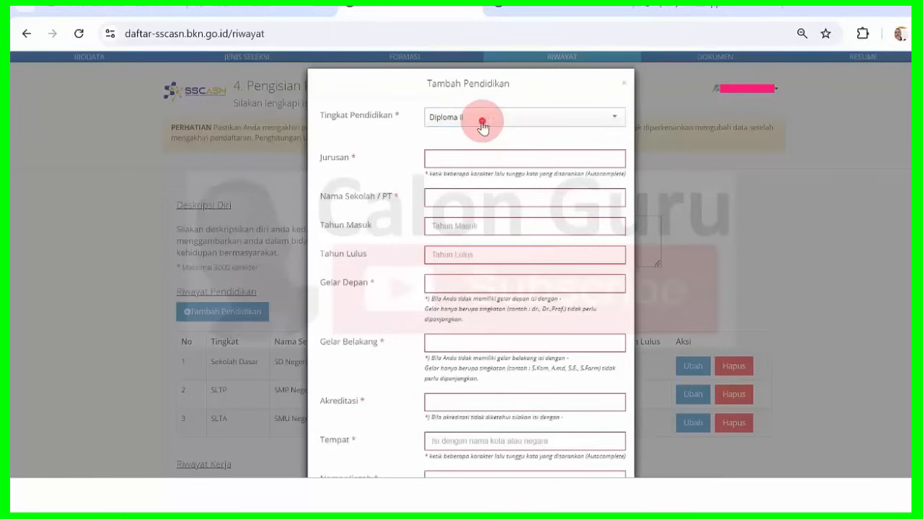
Try Diploma III and Diploma IV, then settle on S-1/Sarjana as the Tingkat Pendidikan.
left_click(481, 121)
left_click(509, 206)
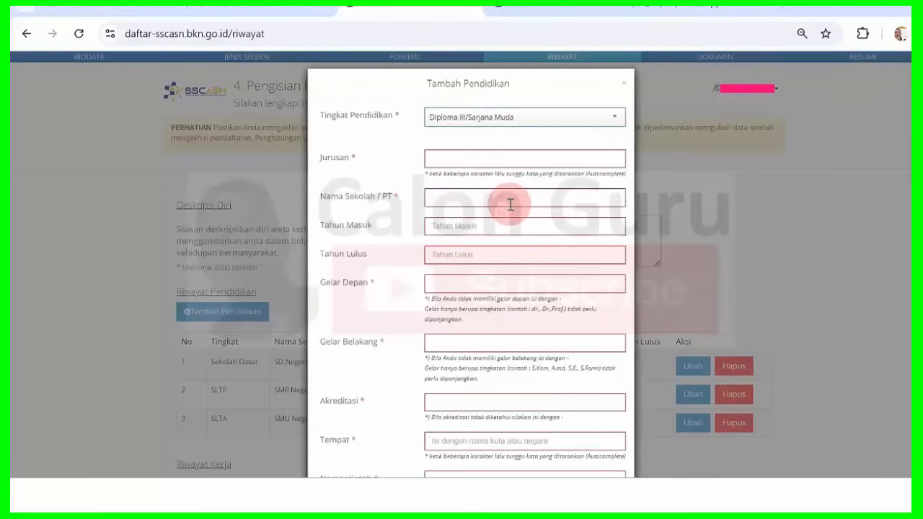
left_click(501, 119)
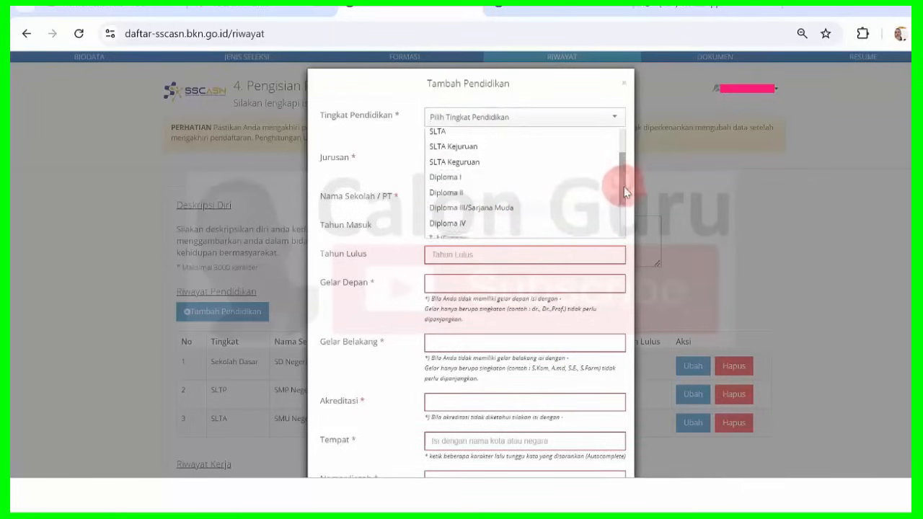
left_click_drag(622, 181, 625, 216)
left_click(485, 153)
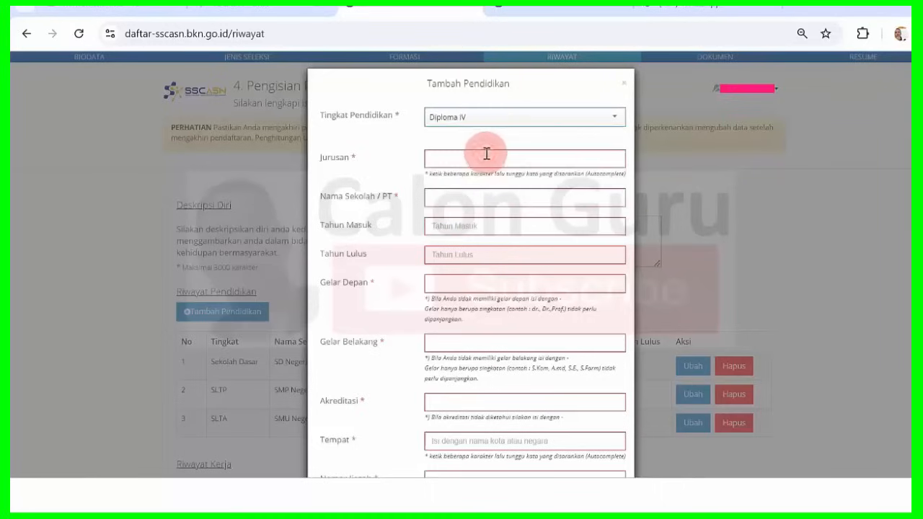
left_click(493, 119)
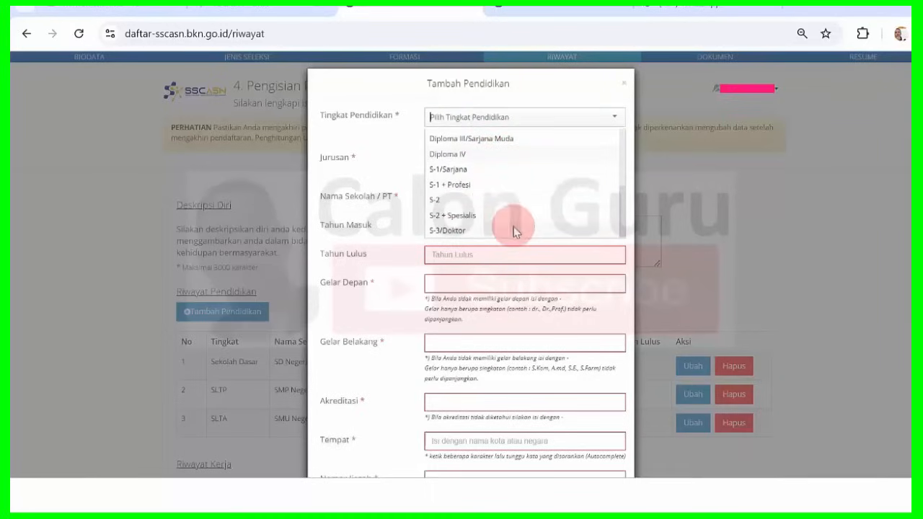
left_click(466, 170)
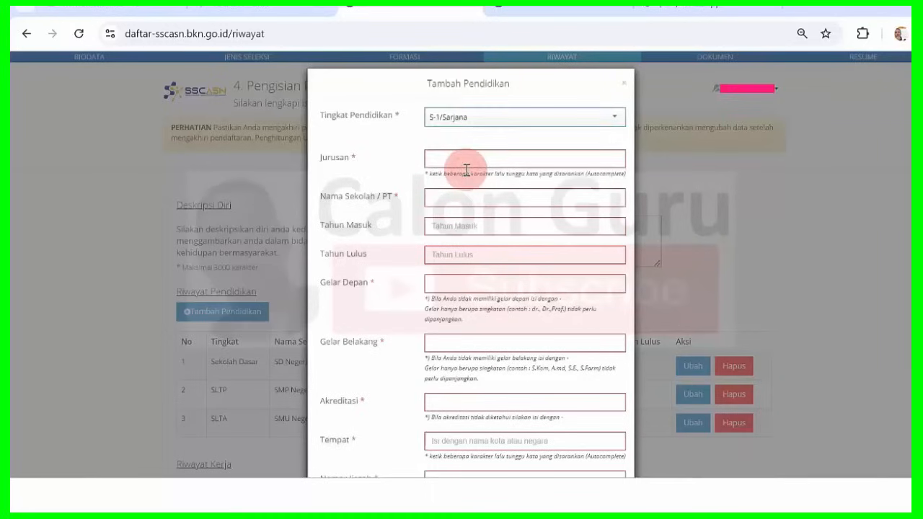
left_click(487, 122)
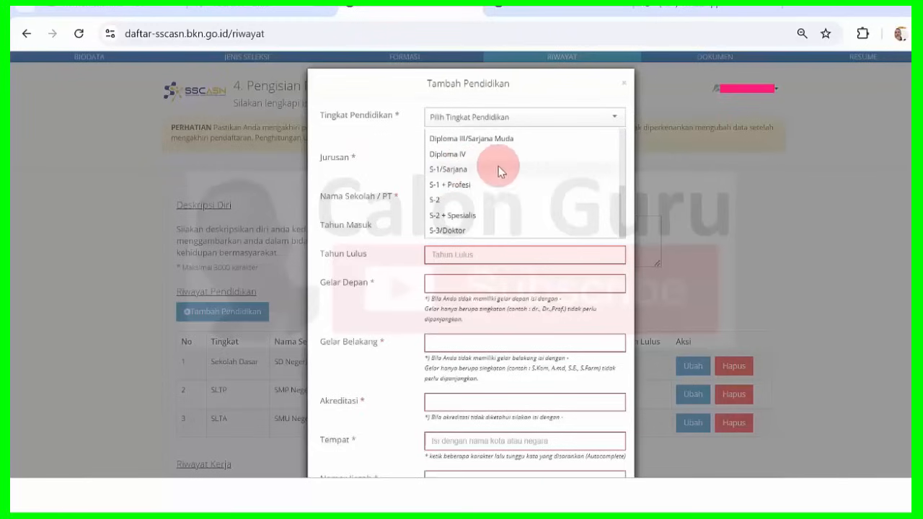
left_click(460, 169)
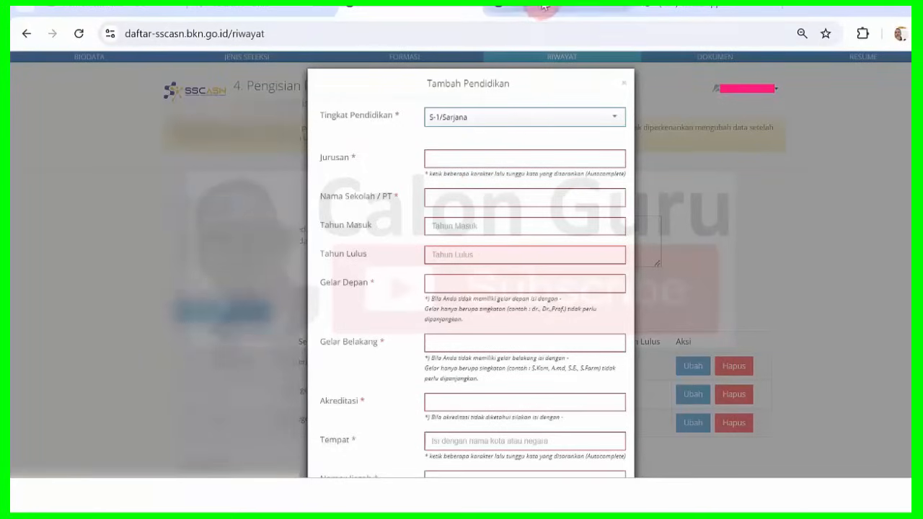
key("alt+Tab")
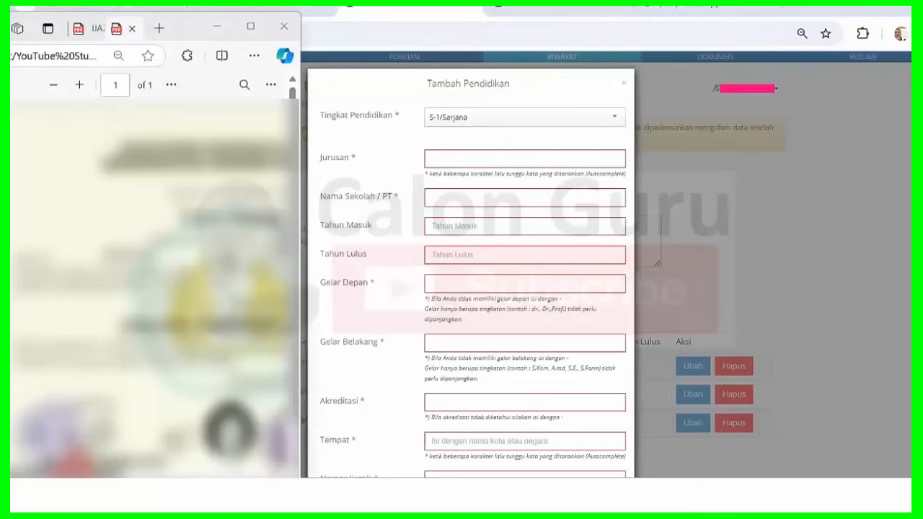
left_click_drag(108, 487, 162, 438)
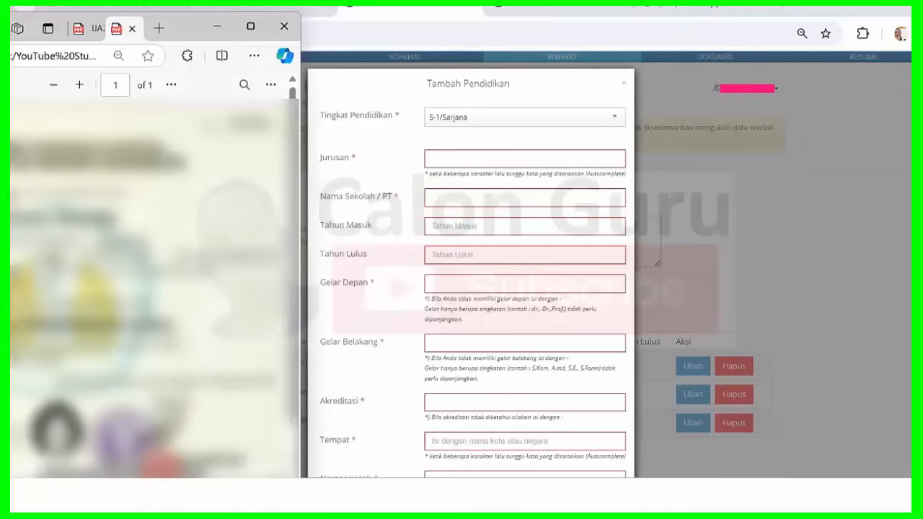
left_click_drag(164, 470, 112, 470)
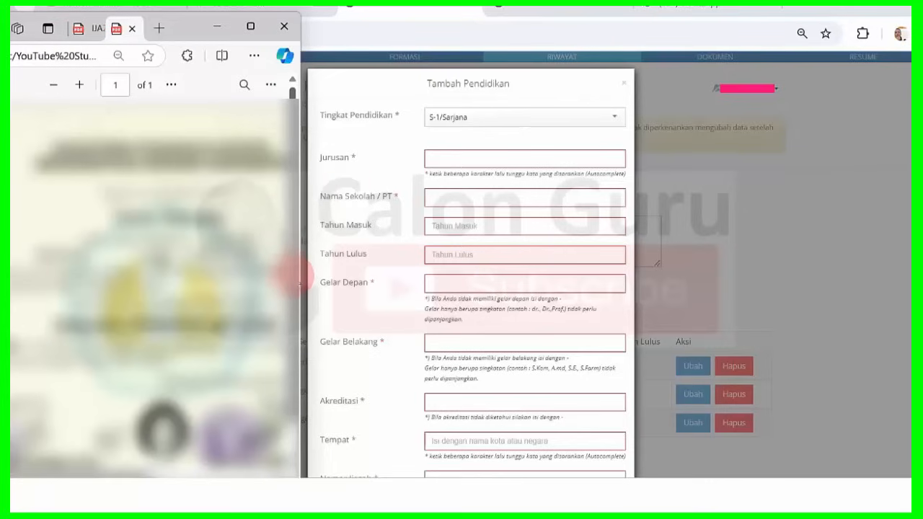
scroll(281, 324, "down", 2)
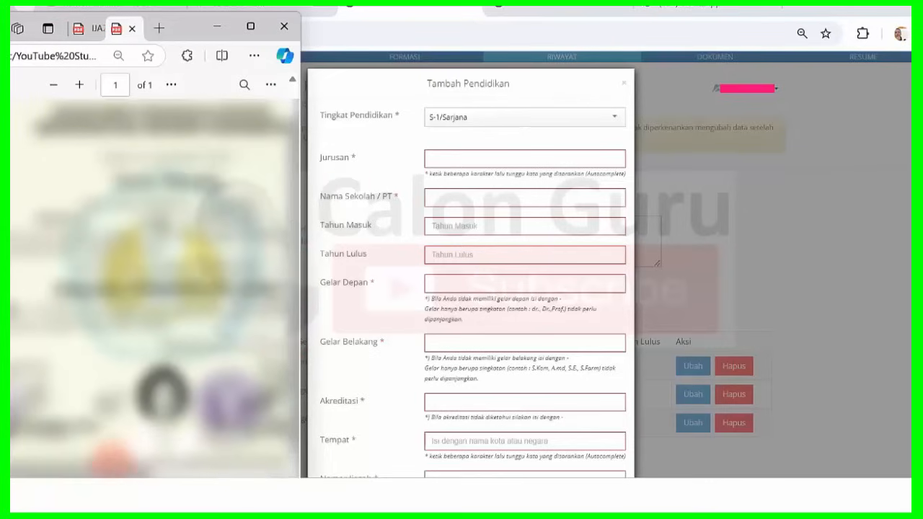
left_click_drag(94, 466, 33, 471)
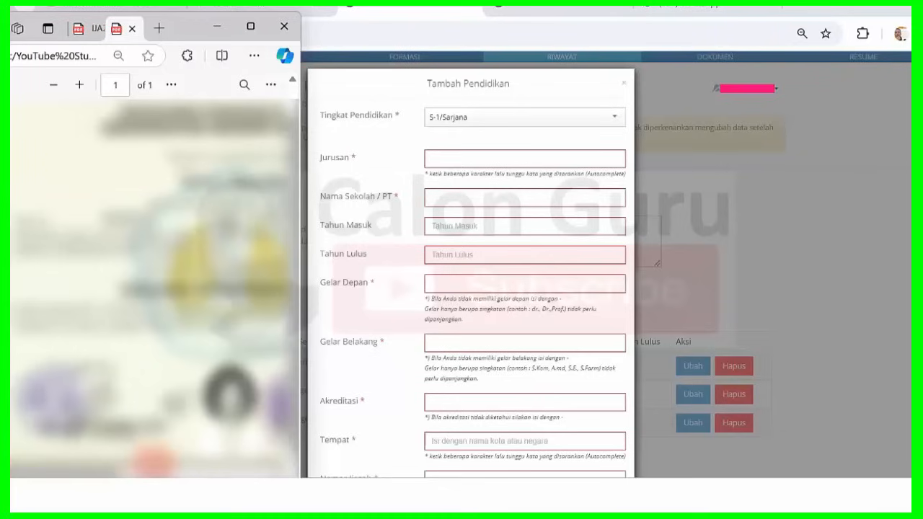
left_click_drag(103, 473, 69, 461)
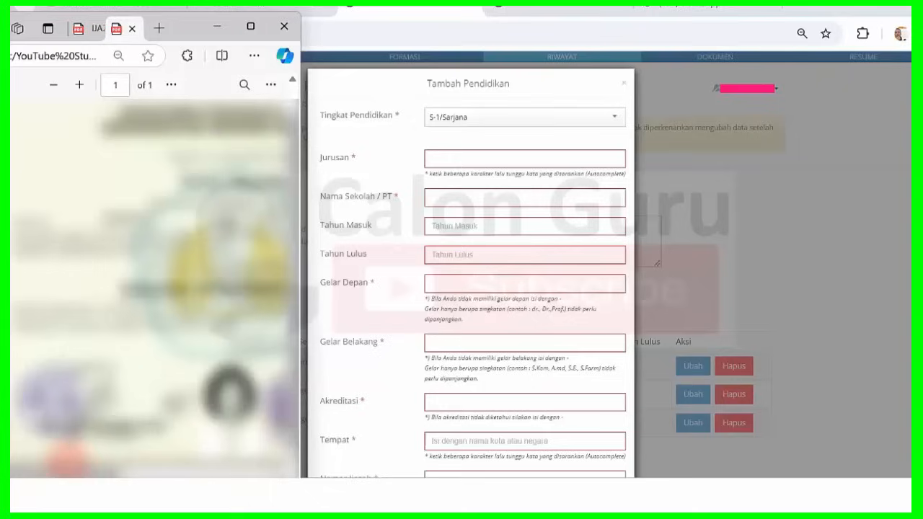
left_click_drag(73, 465, 25, 465)
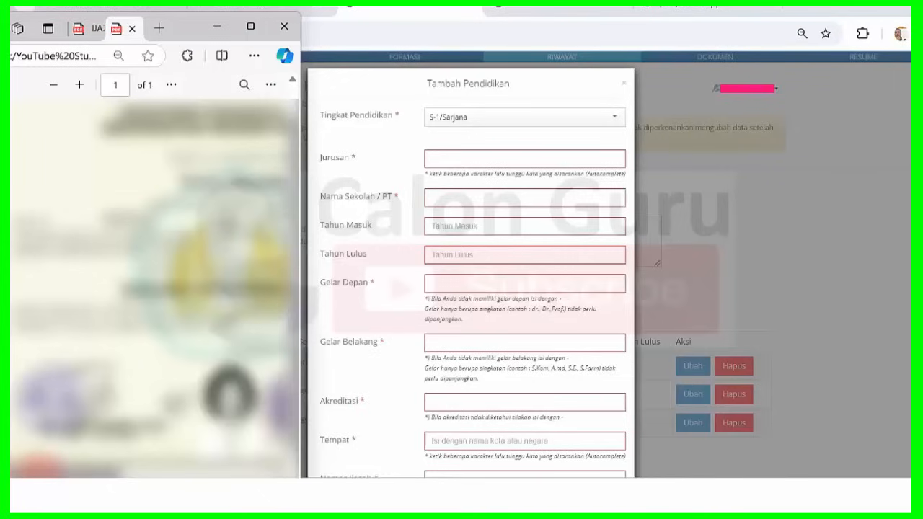
left_click_drag(43, 467, 151, 467)
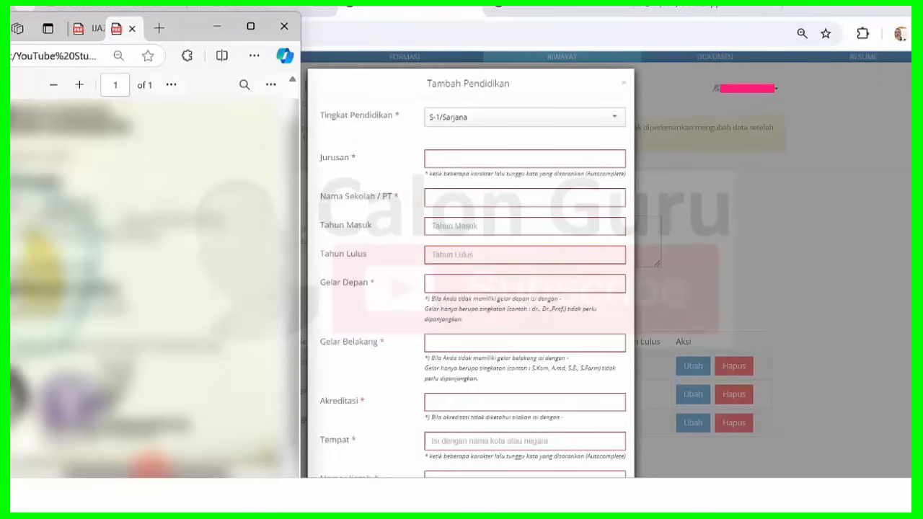
left_click_drag(154, 470, 45, 471)
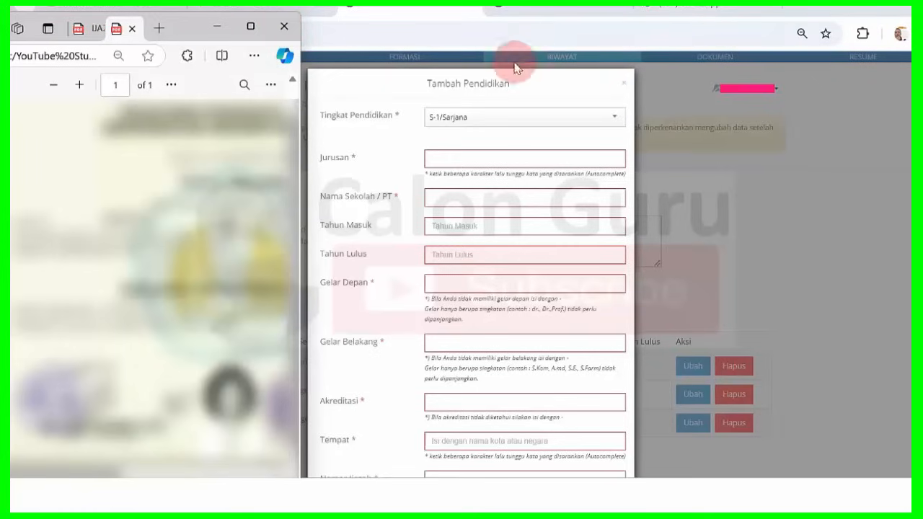
Back on the registration form, start typing 'Pendidikan Biol' into the Jurusan field.
left_click(546, 14)
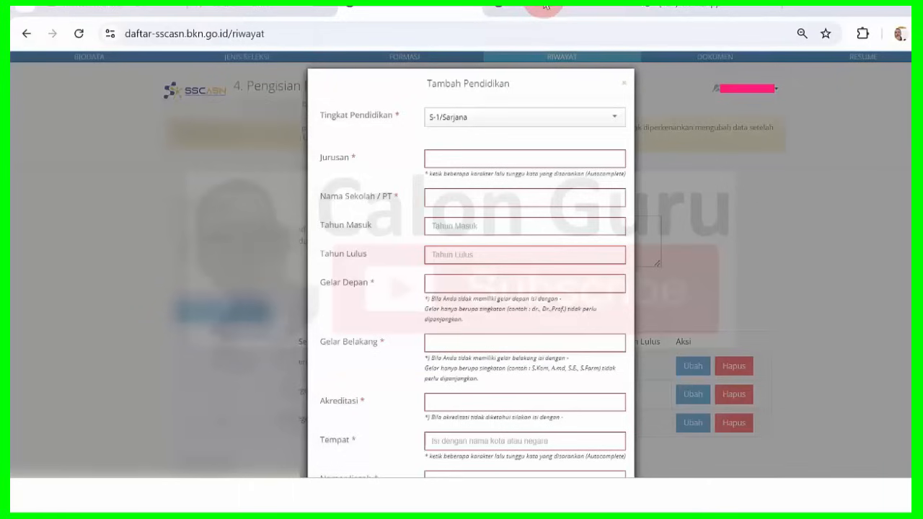
left_click(480, 162)
key("Caps_Lock")
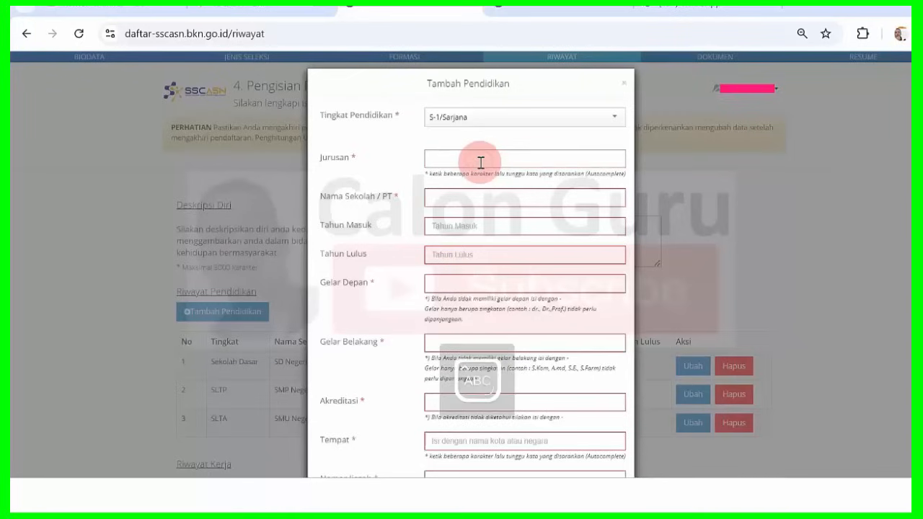
type("P")
key("Caps_Lock")
type("endidikan")
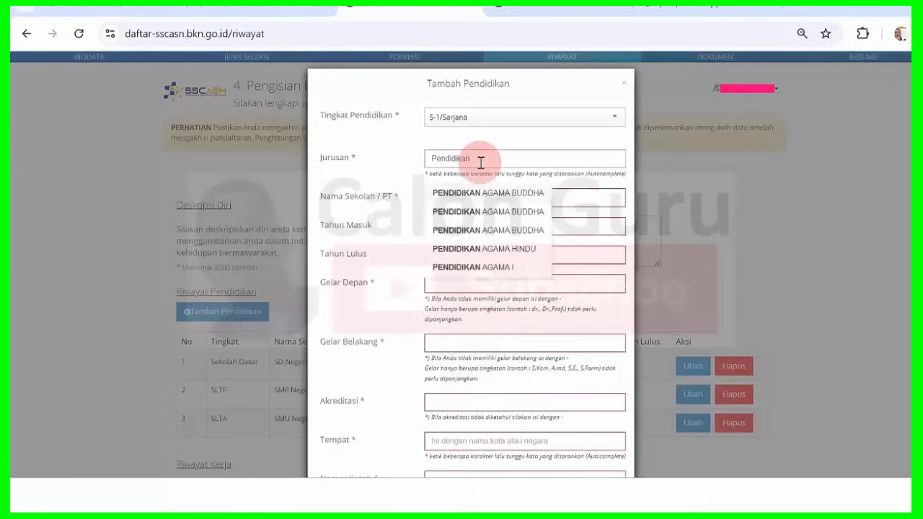
key("Caps_Lock")
type("B")
key("Caps_Lock")
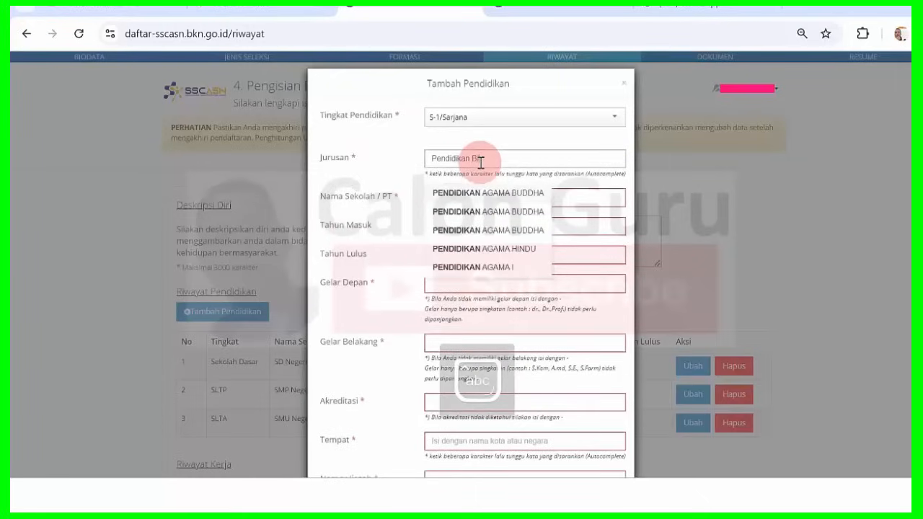
type("i")
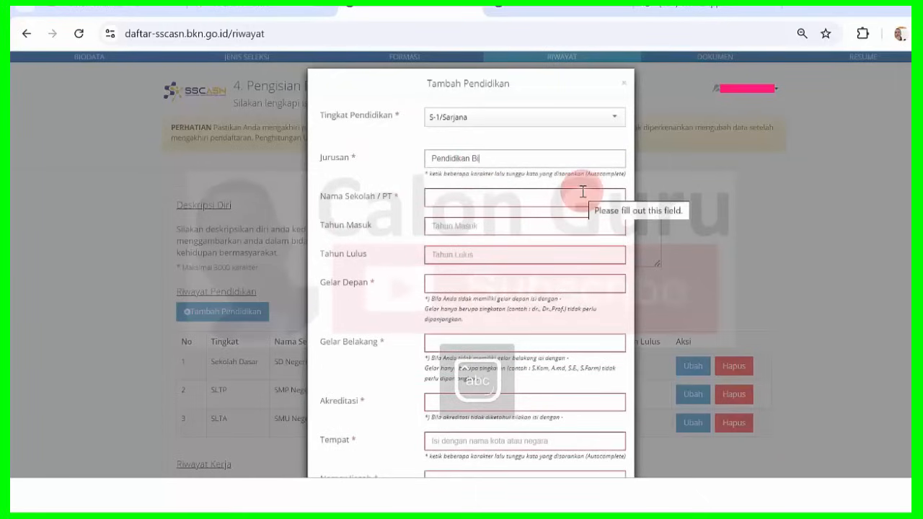
type("o")
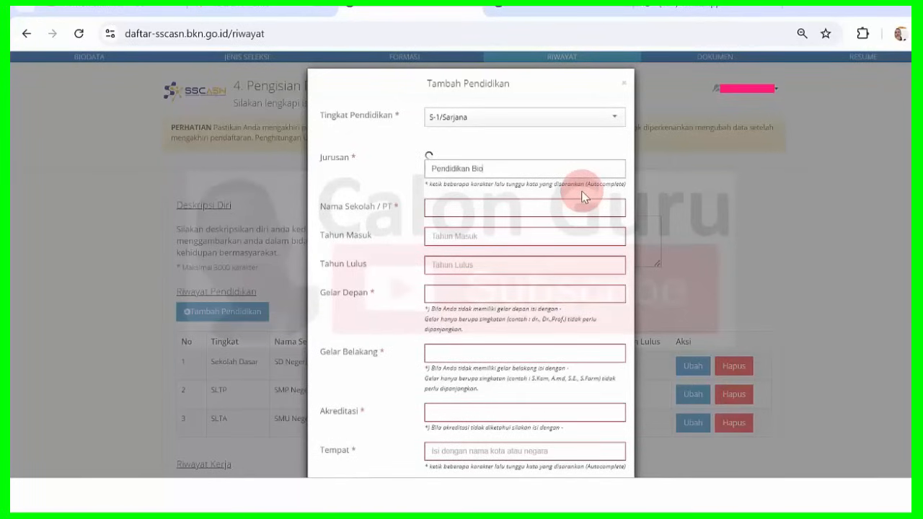
type("lo")
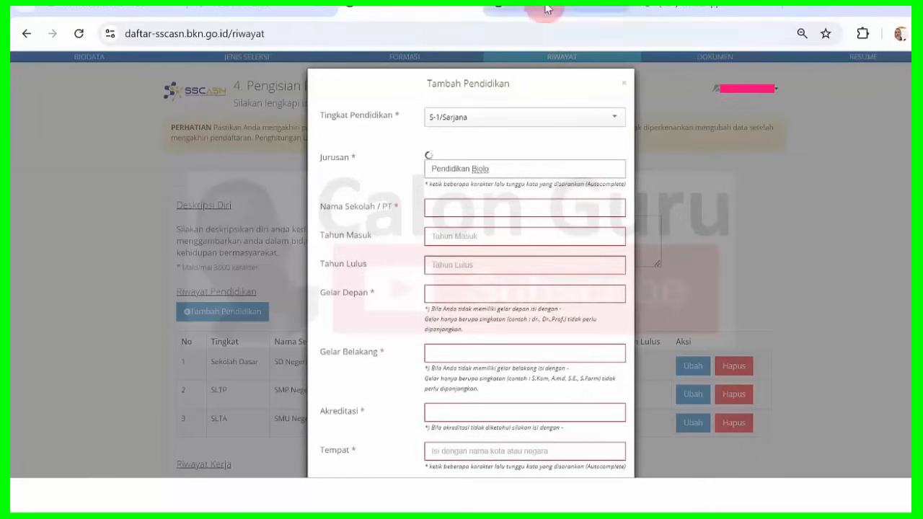
Retype the Jurusan as BIOLOGI and take the autocomplete suggestion.
left_click(534, 84)
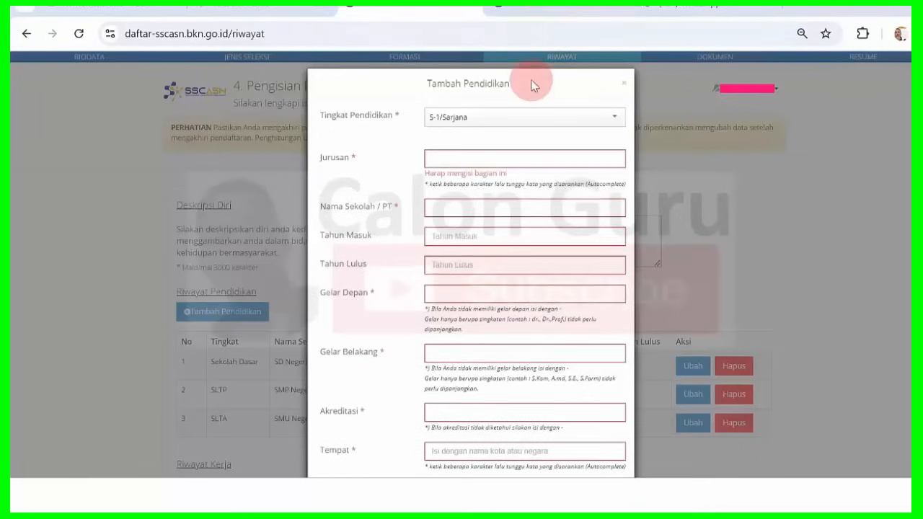
left_click(476, 156)
type("BIOLOGI")
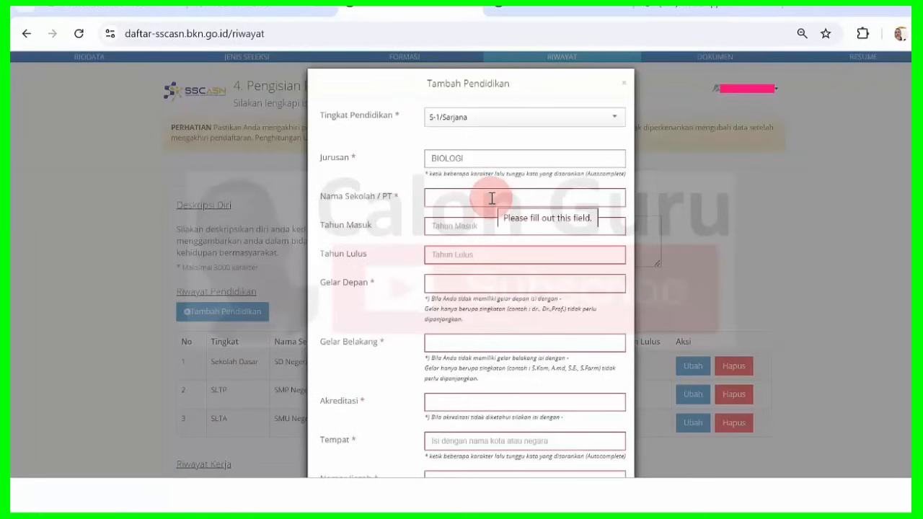
Enter UNIVERSITAS NEGERI SURABAYA as the school, 2000 as entry year, 2004 as graduation year.
left_click(492, 198)
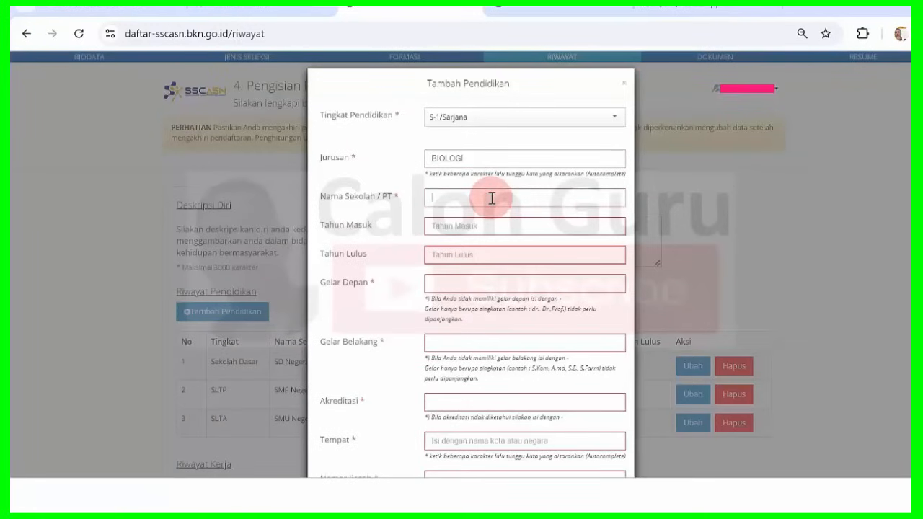
type("UNIVERSITAS NEGERI SURABAYA")
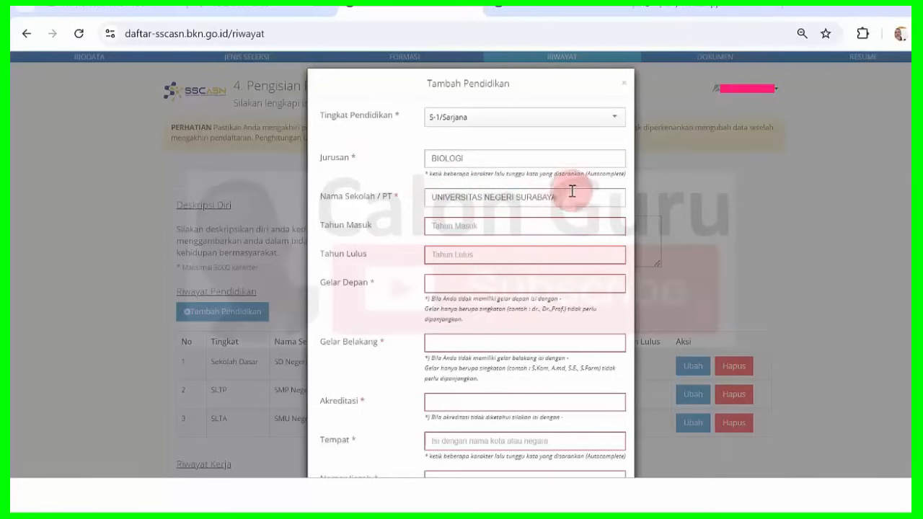
left_click(475, 226)
type("2000")
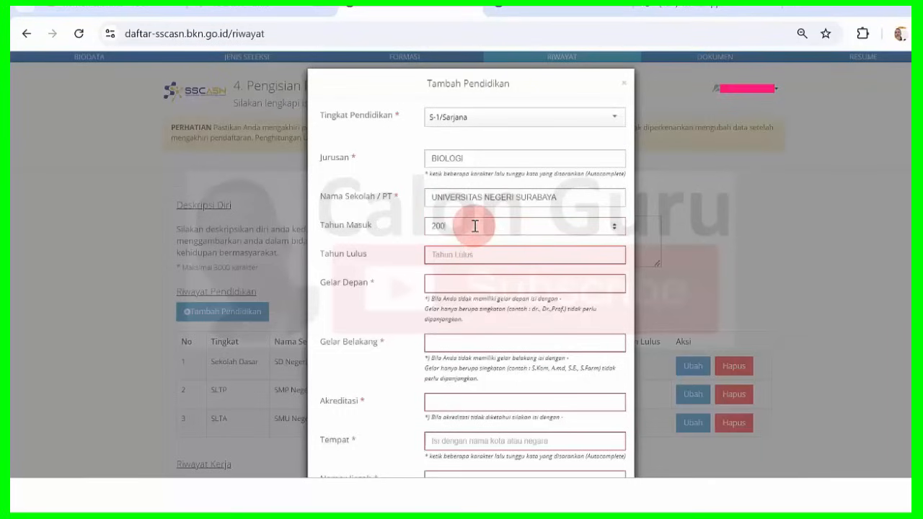
left_click(468, 253)
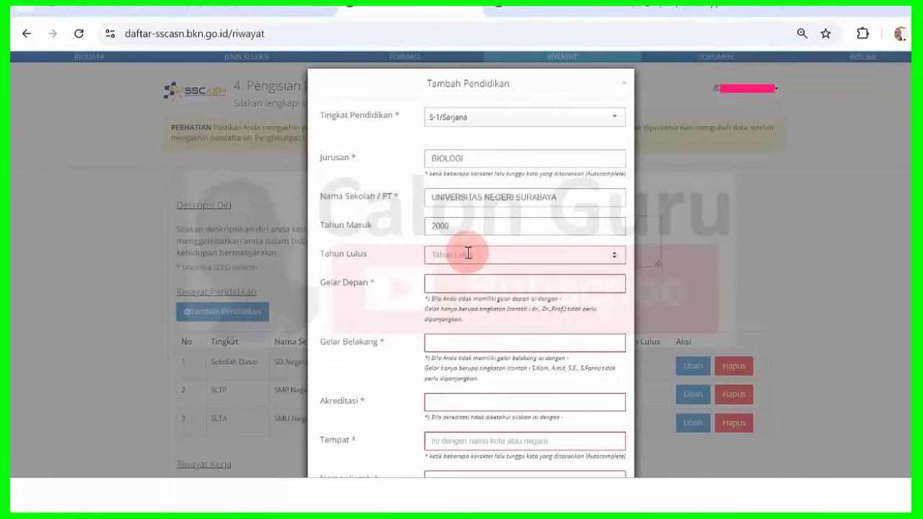
type("2004")
left_click(470, 282)
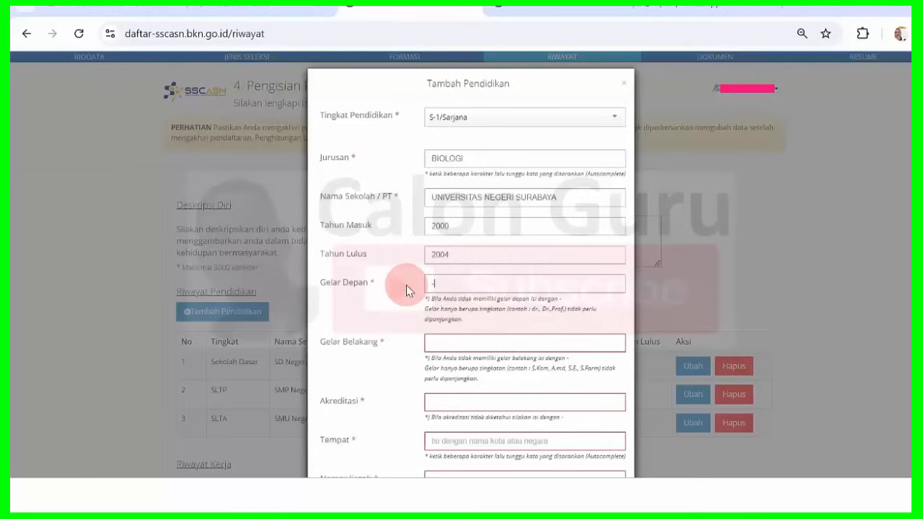
Enter S.Pd as the Gelar Belakang (rear academic title).
left_click(455, 349)
type("S")
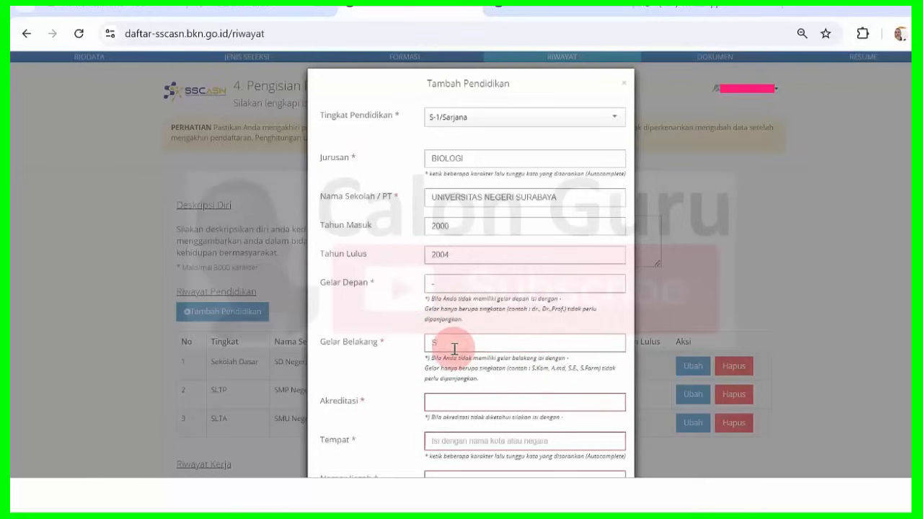
type(".Pd")
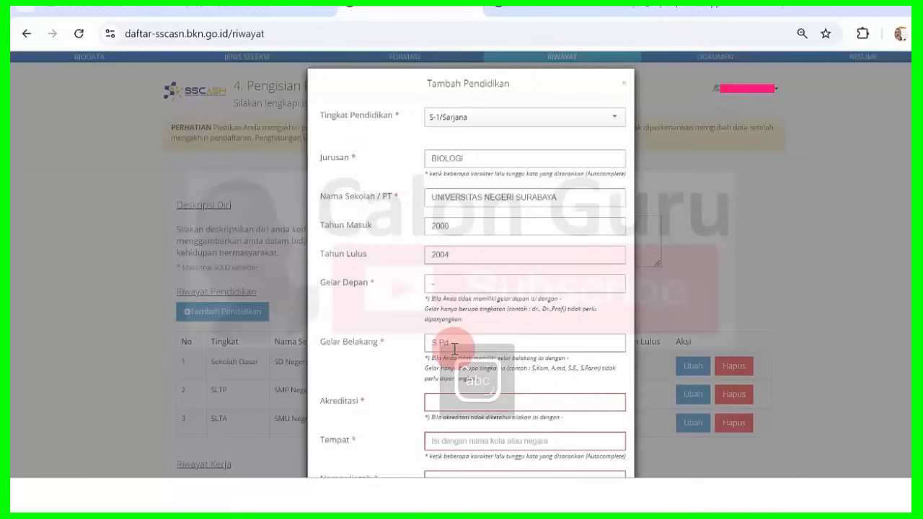
left_click(668, 272)
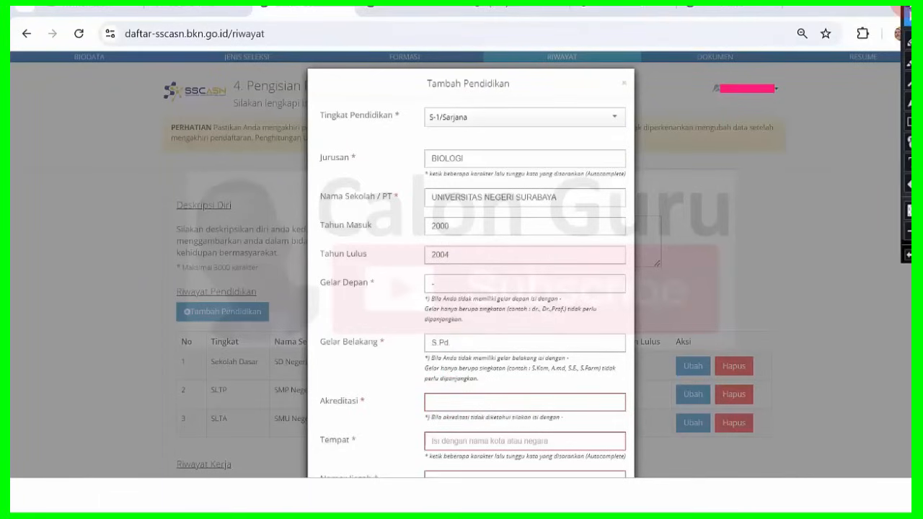
left_click(905, 8)
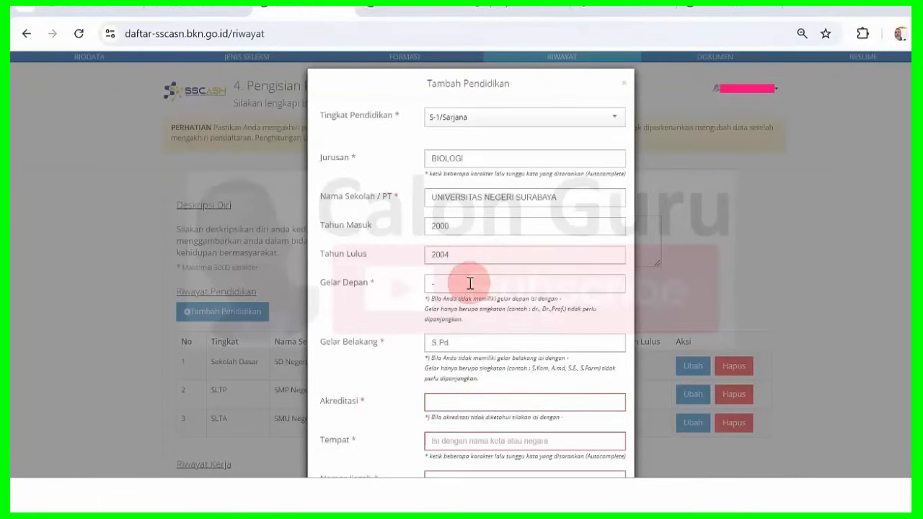
Put a dash in Akreditasi and begin the place of study with 'SURA'.
left_click(447, 398)
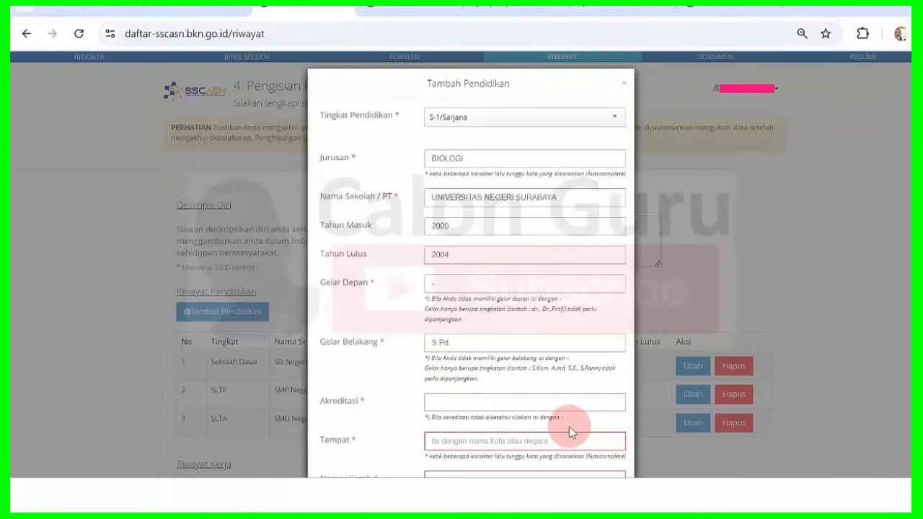
type("-")
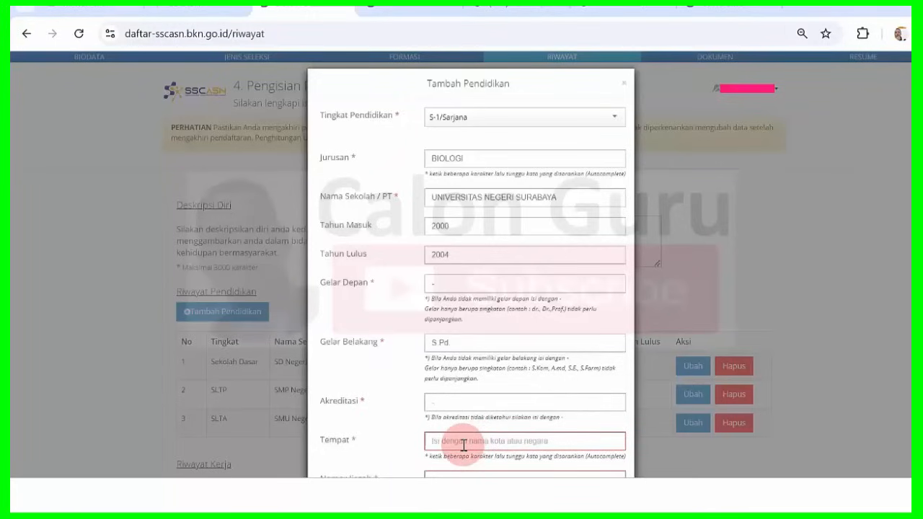
left_click(463, 445)
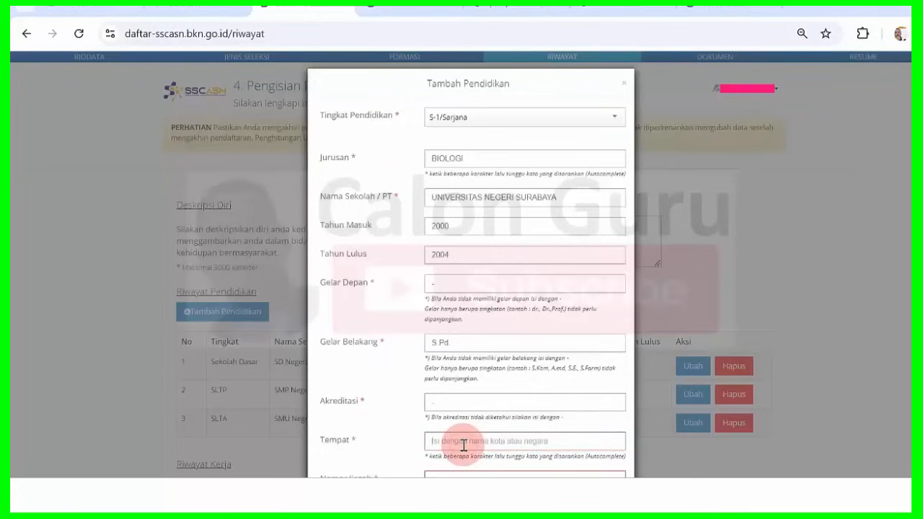
type("S")
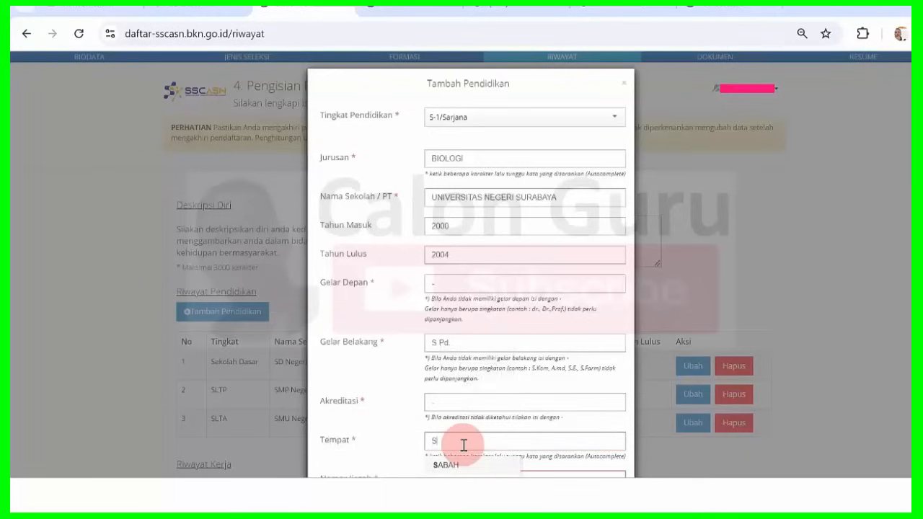
type("URA")
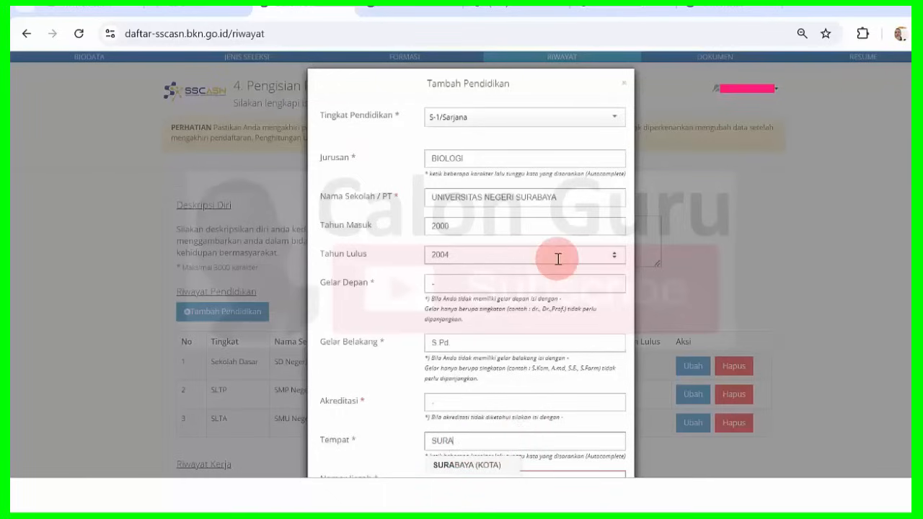
left_click(496, 352)
Complete the rear title as 'S.Pd.' and enter the diploma number in Nomor Ijazah.
type(".")
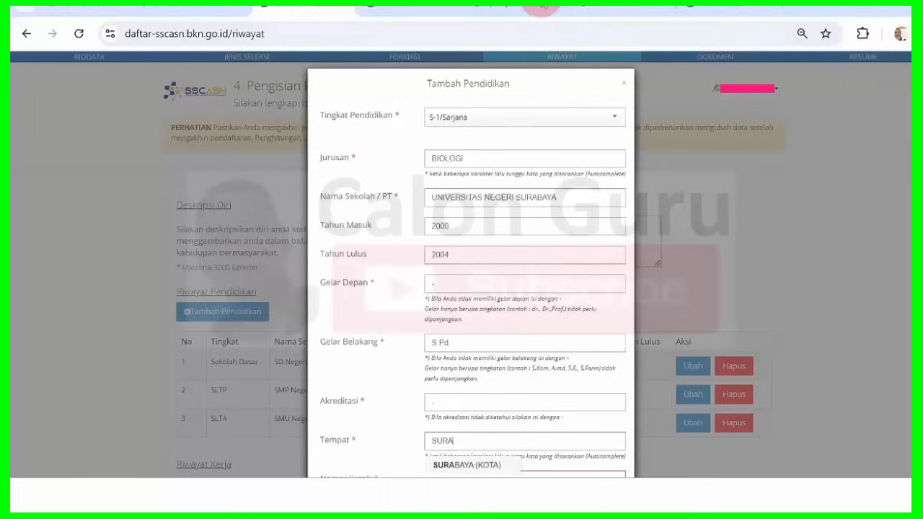
scroll(531, 51, "down", 2)
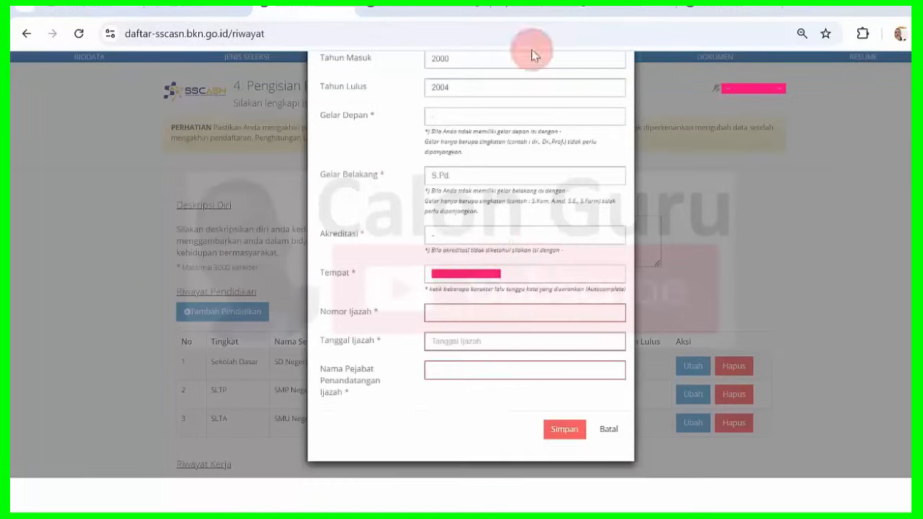
left_click(433, 315)
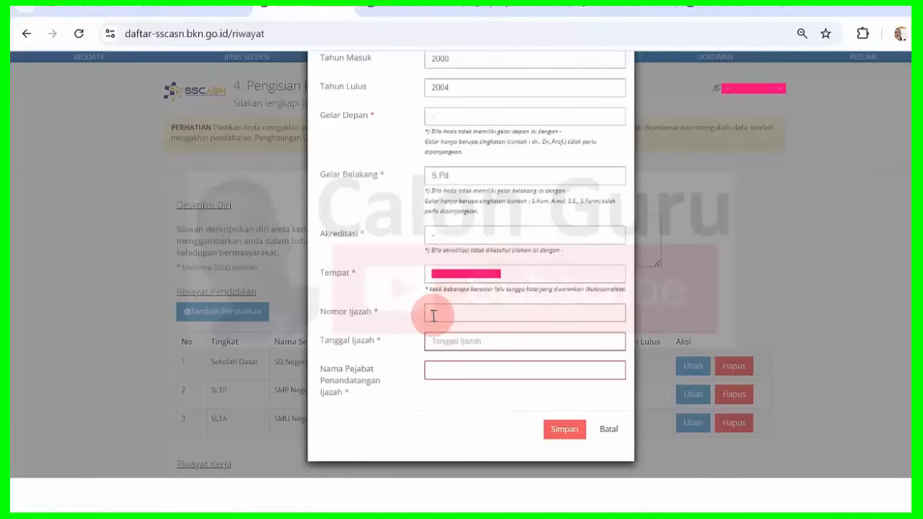
Set Tanggal Ijazah to 7 September 2004 using the calendar's decade and month views.
left_click(478, 344)
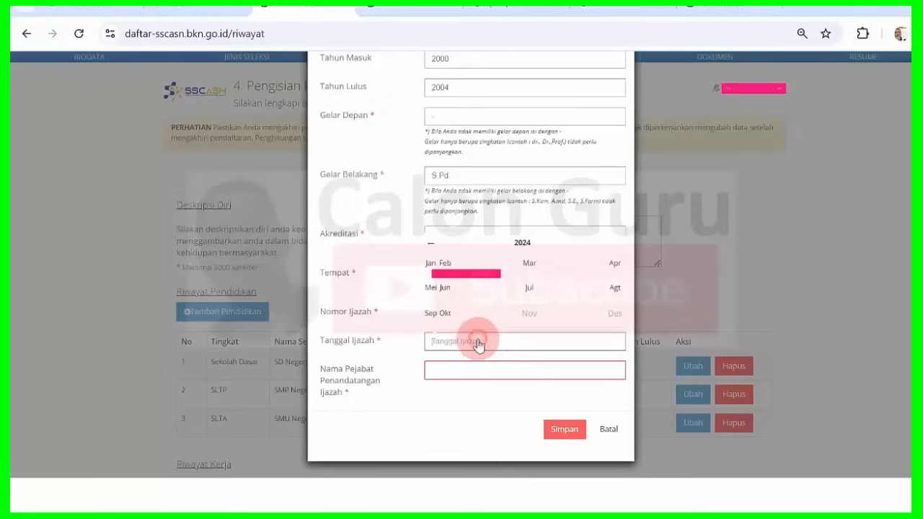
left_click(516, 245)
left_click(434, 238)
left_click(434, 238)
left_click(434, 238)
left_click(434, 238)
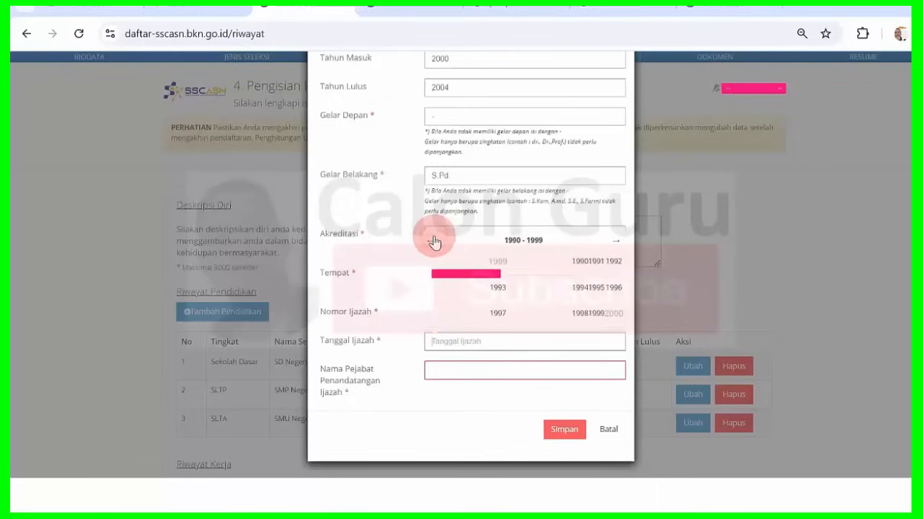
left_click(618, 243)
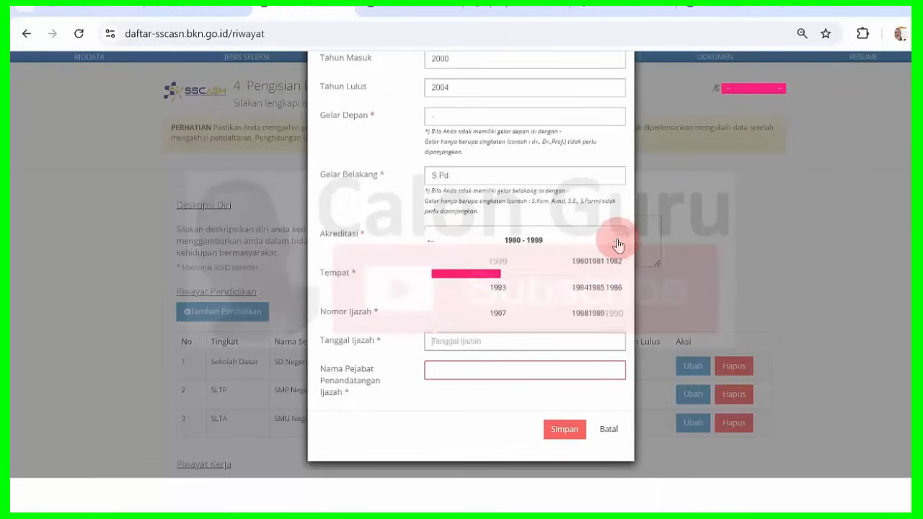
left_click(617, 243)
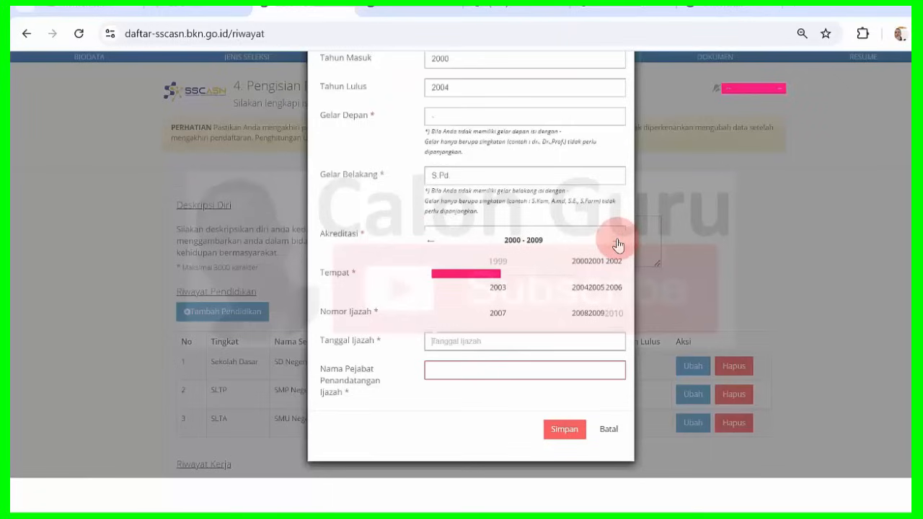
left_click(580, 287)
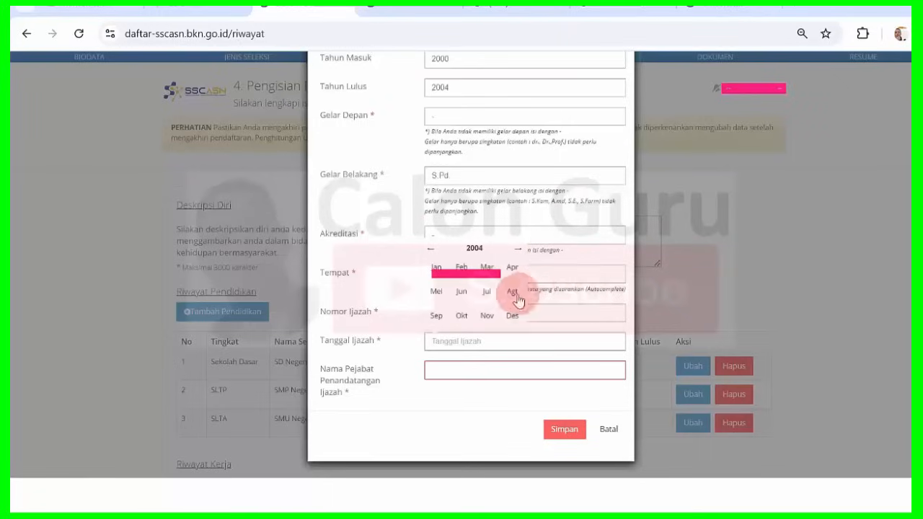
left_click(439, 316)
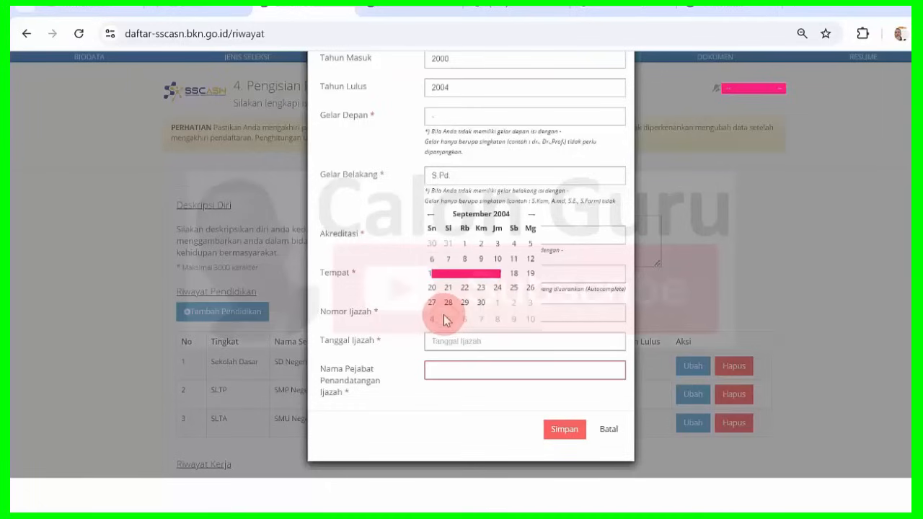
left_click(450, 261)
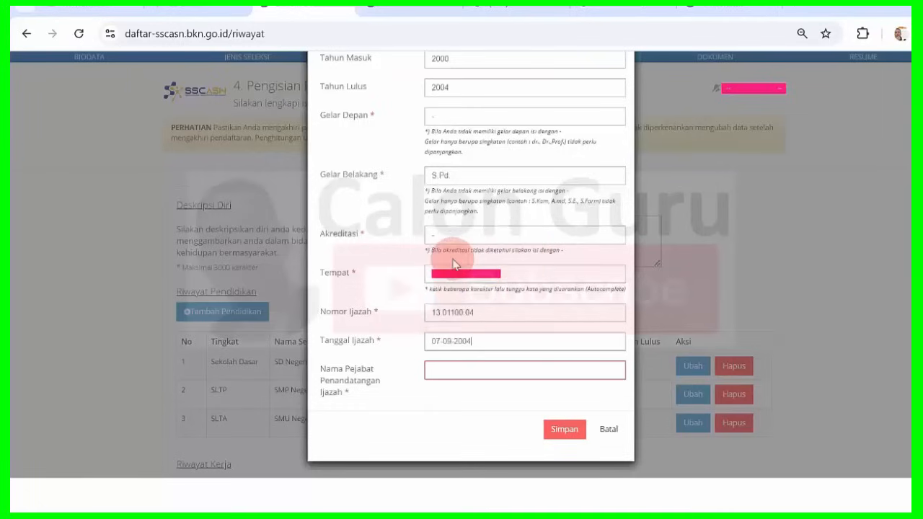
left_click(484, 371)
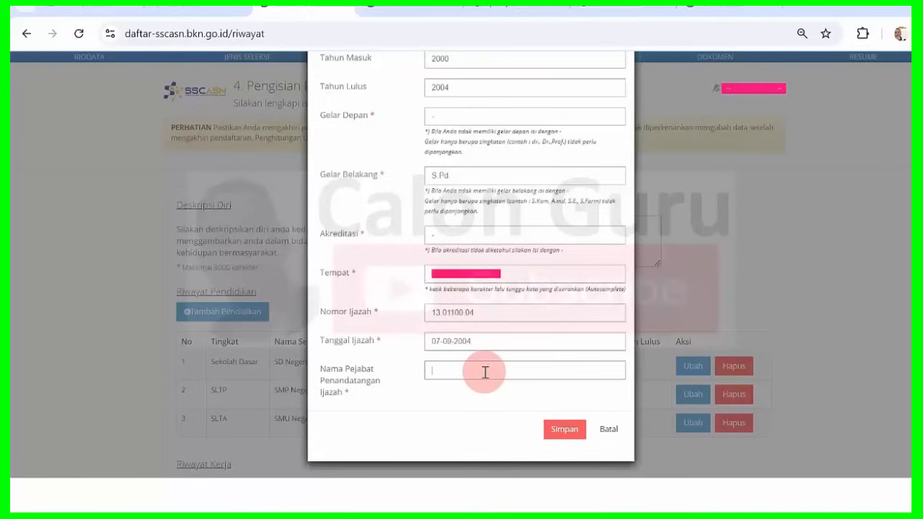
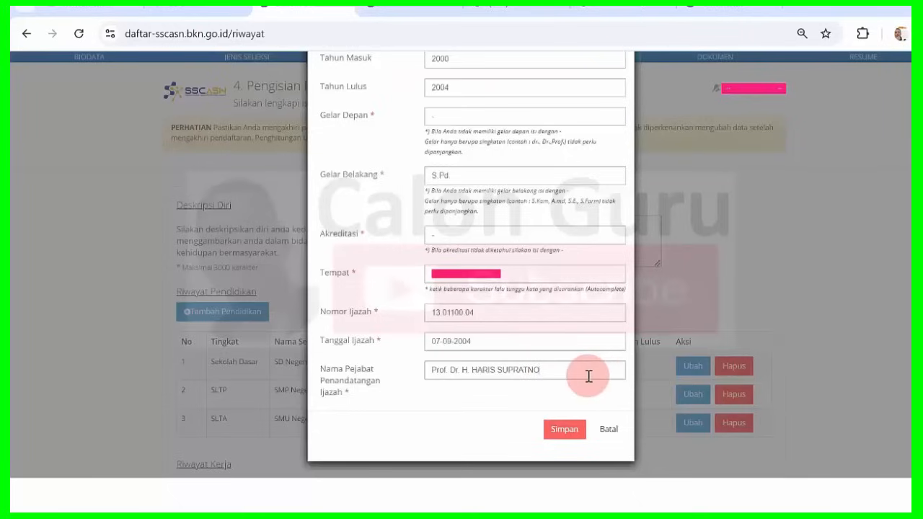
Enter the signing official's name, correct its spelling, and save the S-1/Sarjana record.
left_click(561, 430)
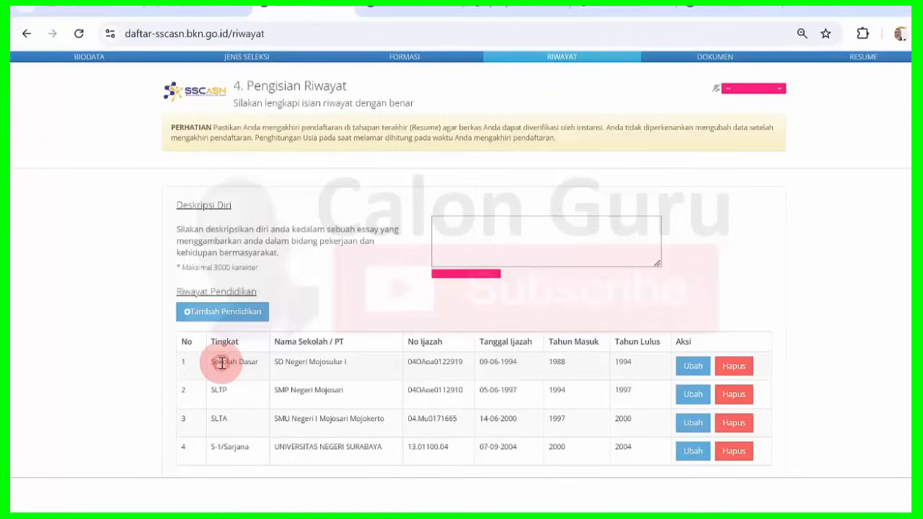
left_click_drag(222, 363, 223, 390)
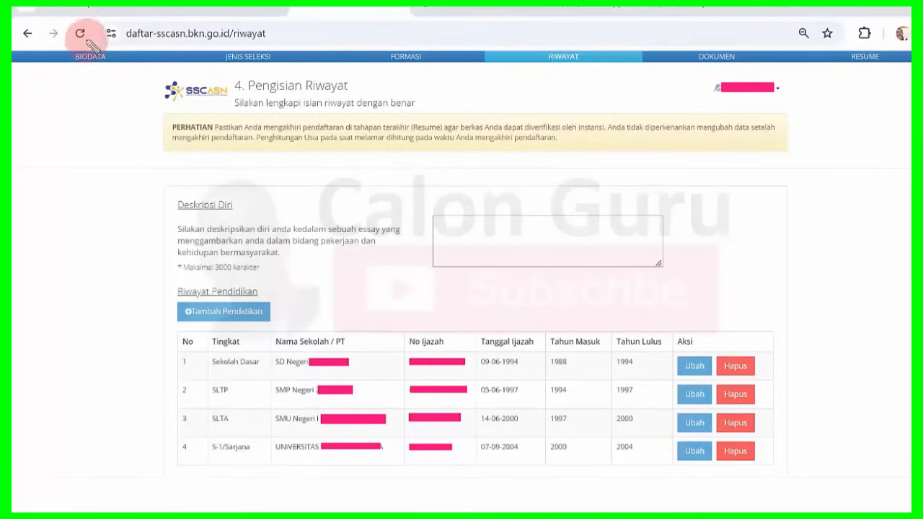
mouse_move(85, 46)
left_mouse_down()
mouse_move(78, 49)
mouse_move(84, 70)
left_mouse_up()
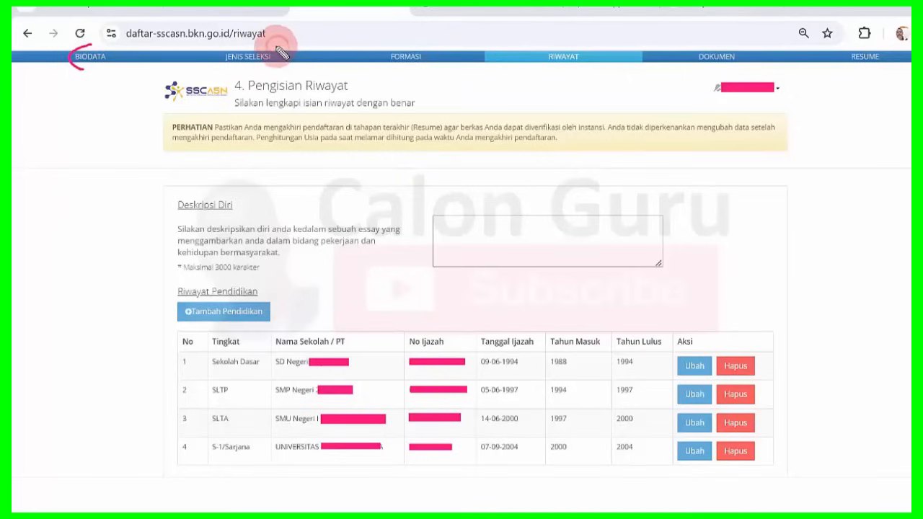
mouse_move(281, 50)
left_mouse_down()
mouse_move(229, 49)
mouse_move(225, 67)
left_mouse_up()
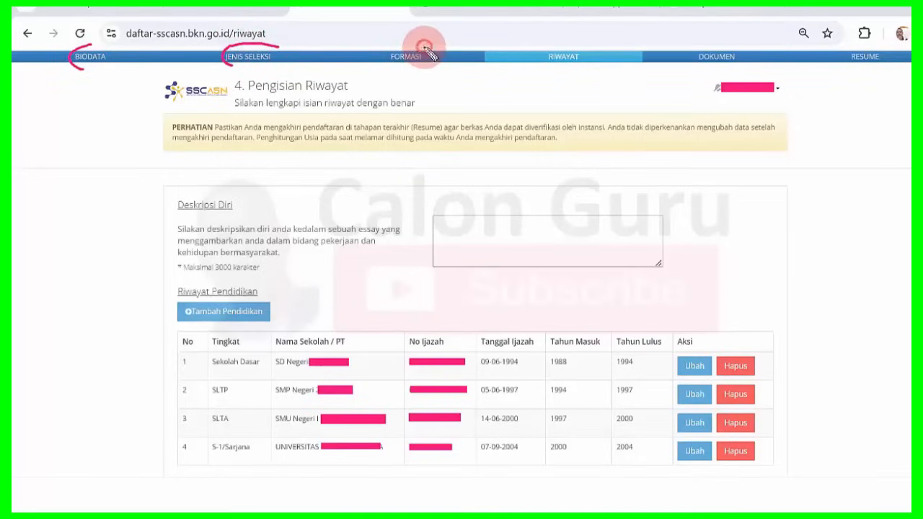
left_click_drag(425, 48, 389, 76)
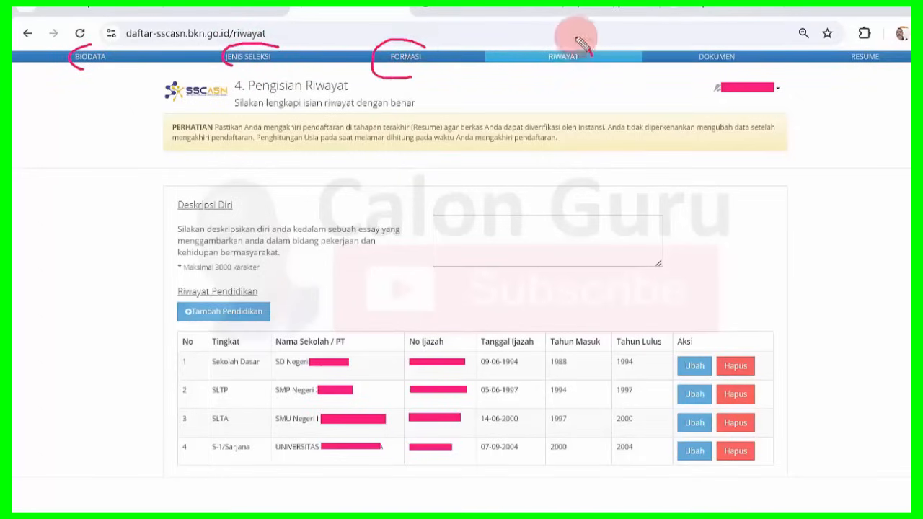
mouse_move(577, 37)
left_mouse_down()
mouse_move(540, 68)
mouse_move(588, 51)
left_mouse_up()
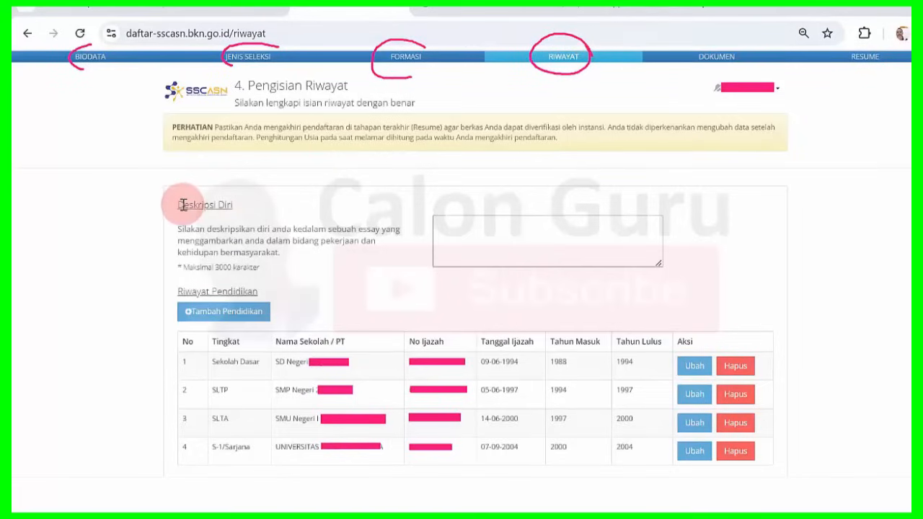
Highlight the Deskripsi Diri heading, instructions and page title while explaining them.
left_click_drag(180, 206, 265, 265)
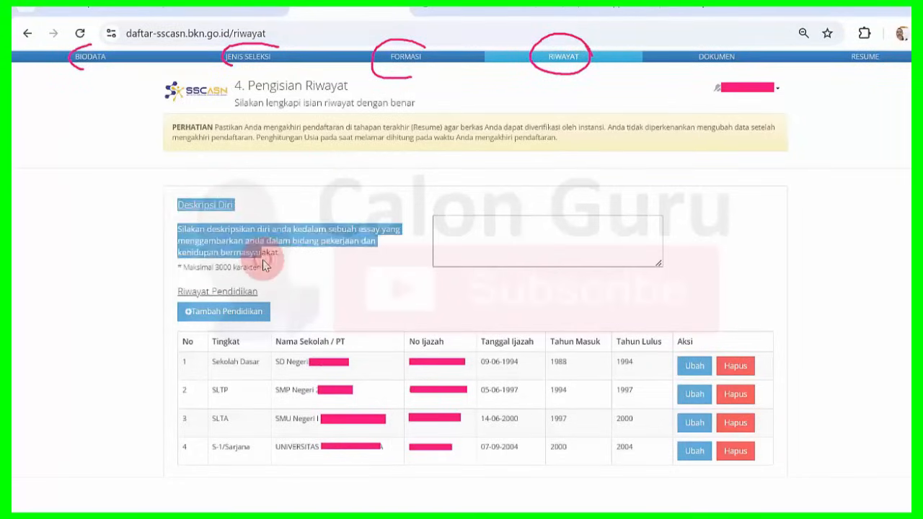
left_click(264, 266)
left_click_drag(249, 86, 369, 95)
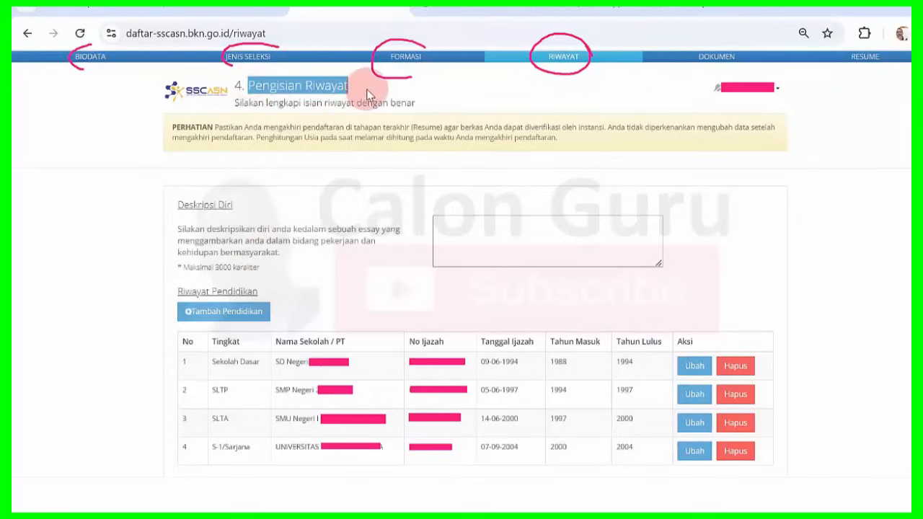
left_click(242, 230)
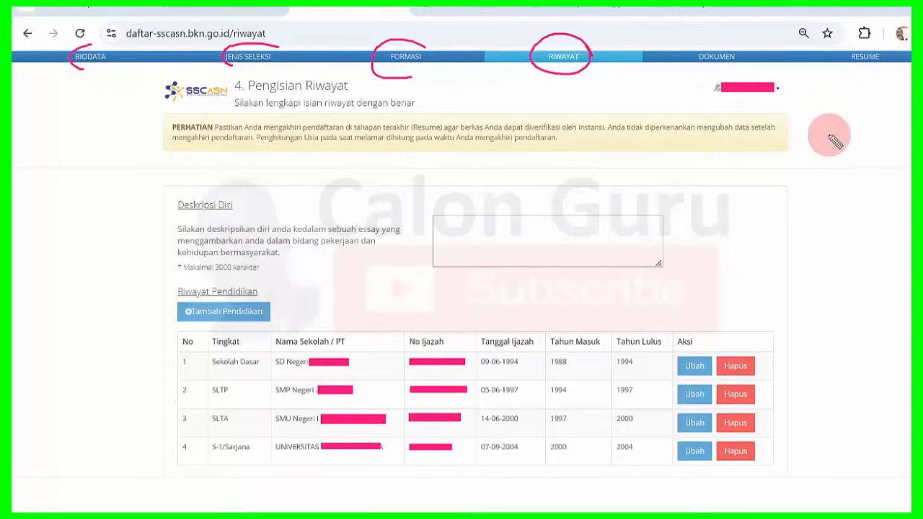
mouse_move(815, 134)
left_mouse_down()
mouse_move(710, 239)
mouse_move(671, 245)
left_mouse_up()
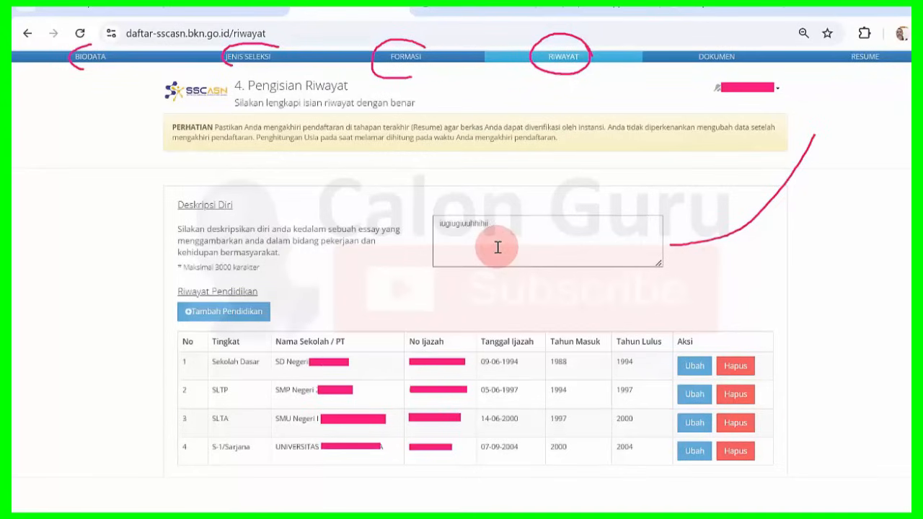
left_click_drag(177, 204, 244, 217)
left_click(242, 217)
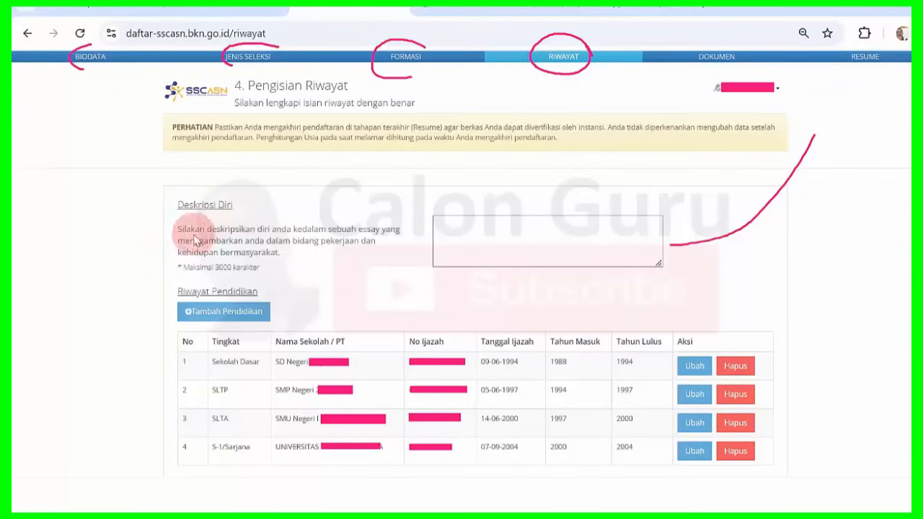
left_click_drag(179, 235, 286, 259)
left_click(287, 259)
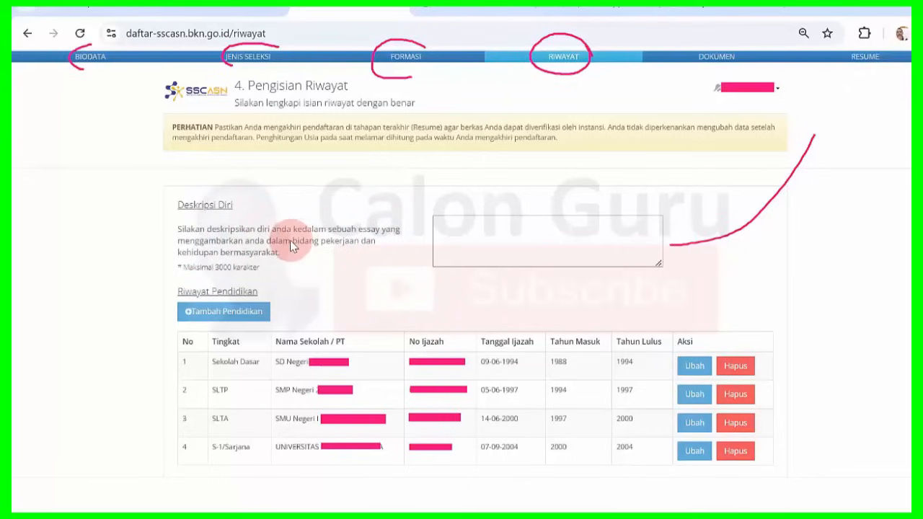
Emphasise 'bidang pekerjaan', 'kehidupan bermasyarakat' and the 3000-character limit, then focus the empty Deskripsi Diri field.
left_click_drag(292, 240, 362, 242)
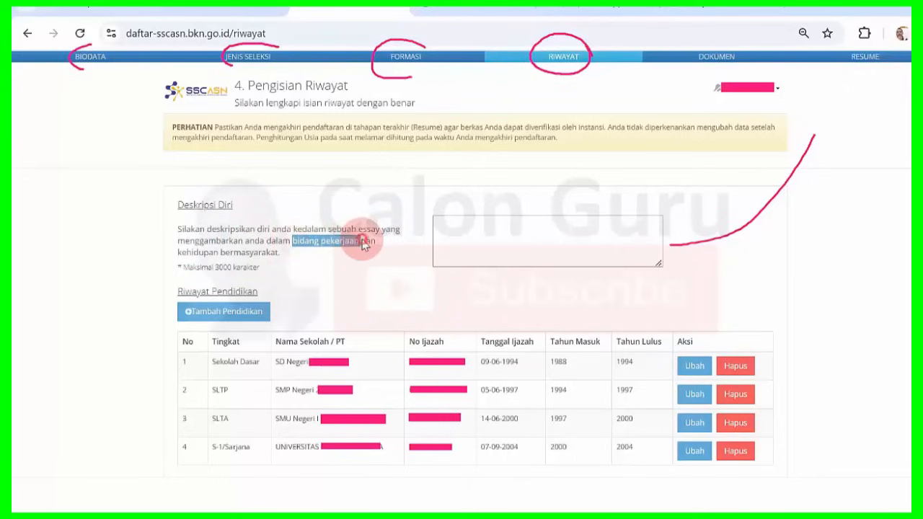
left_click(362, 244)
left_click_drag(181, 254, 282, 258)
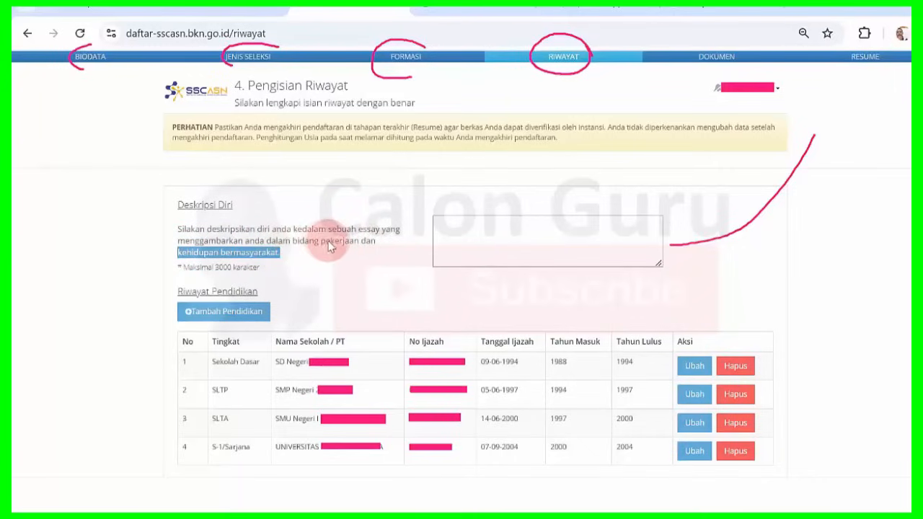
left_click(194, 263)
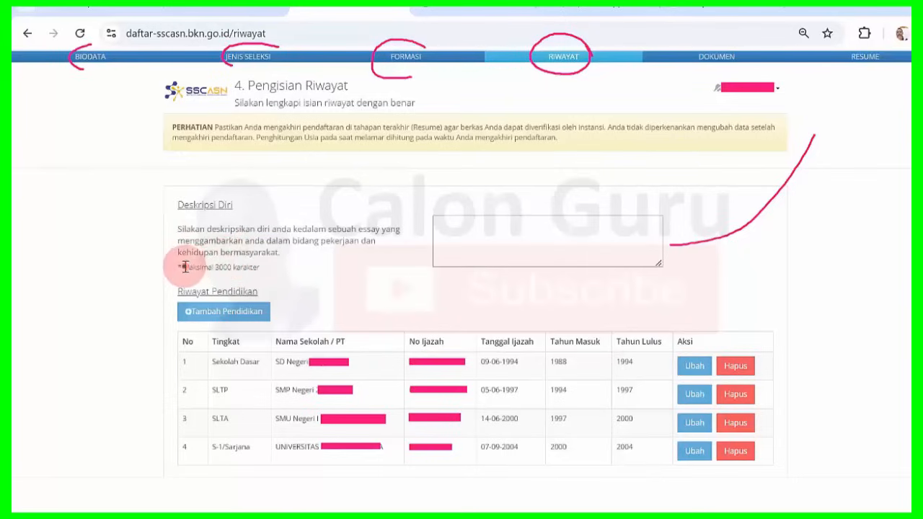
left_click_drag(181, 267, 254, 268)
left_click(254, 269)
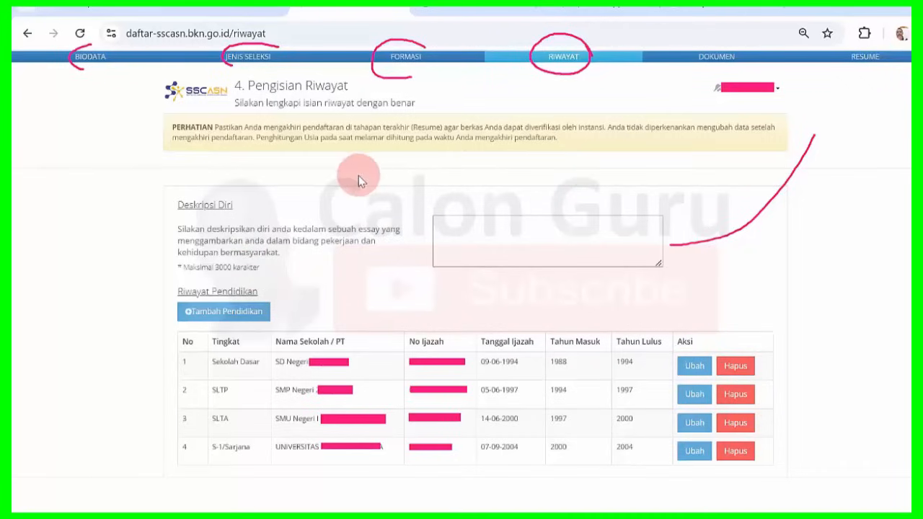
left_click(473, 235)
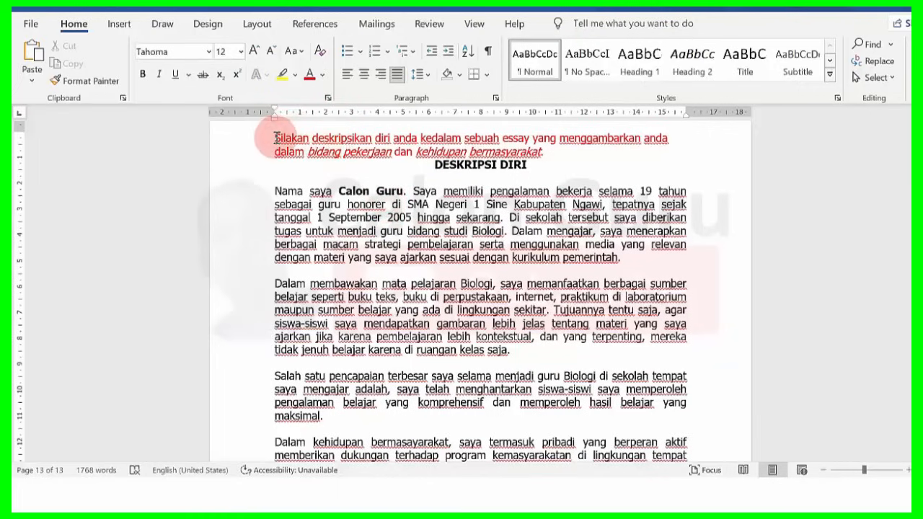
left_click_drag(275, 137, 542, 152)
left_click(297, 149)
left_click(392, 153)
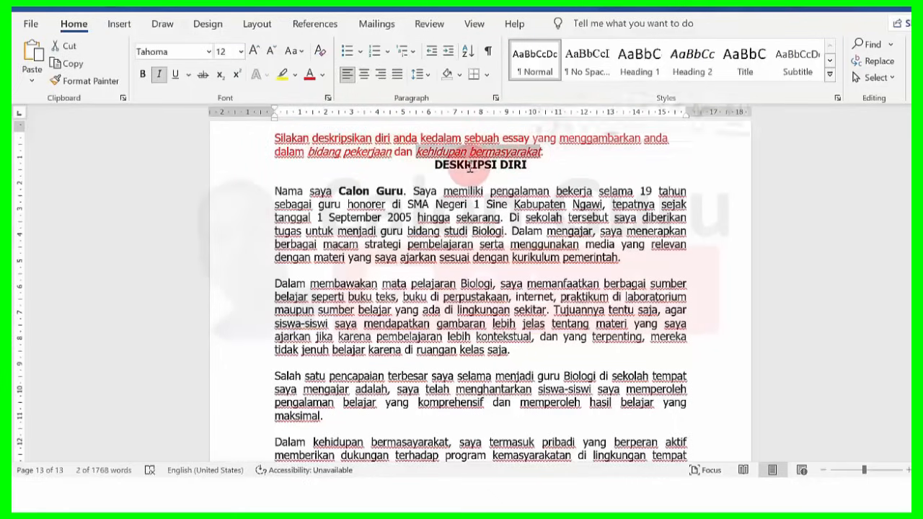
left_click(469, 167)
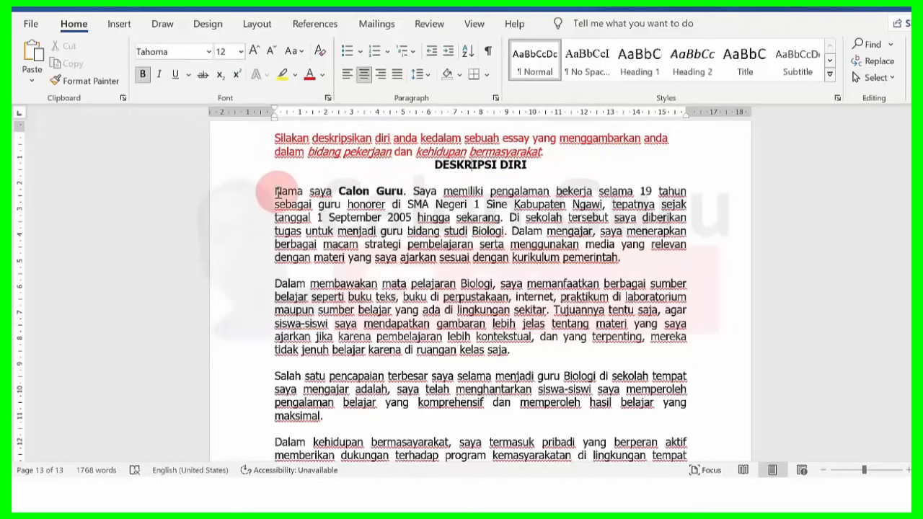
left_click_drag(275, 192, 399, 193)
left_click(398, 193)
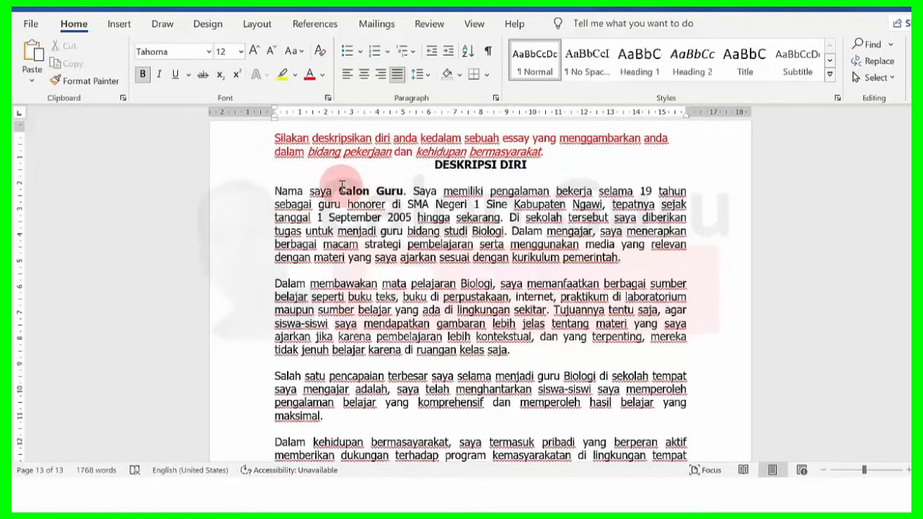
left_click_drag(339, 190, 399, 193)
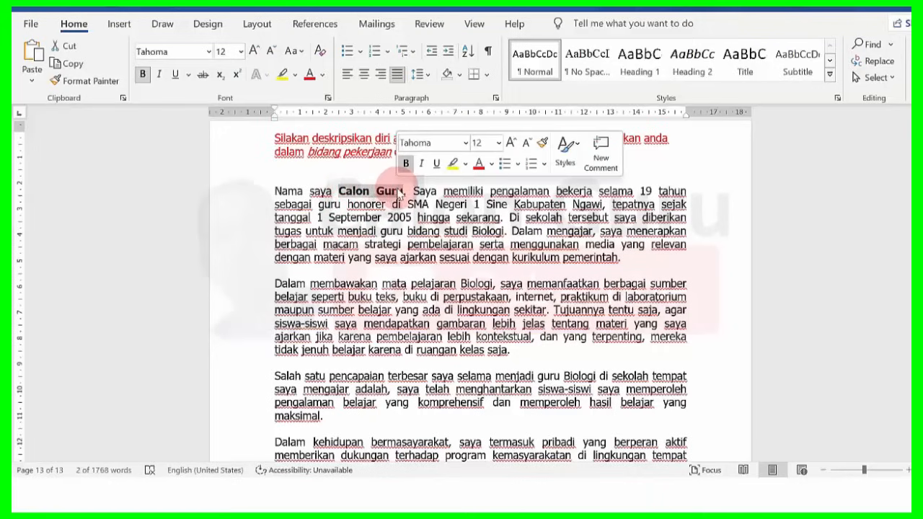
left_click(398, 189)
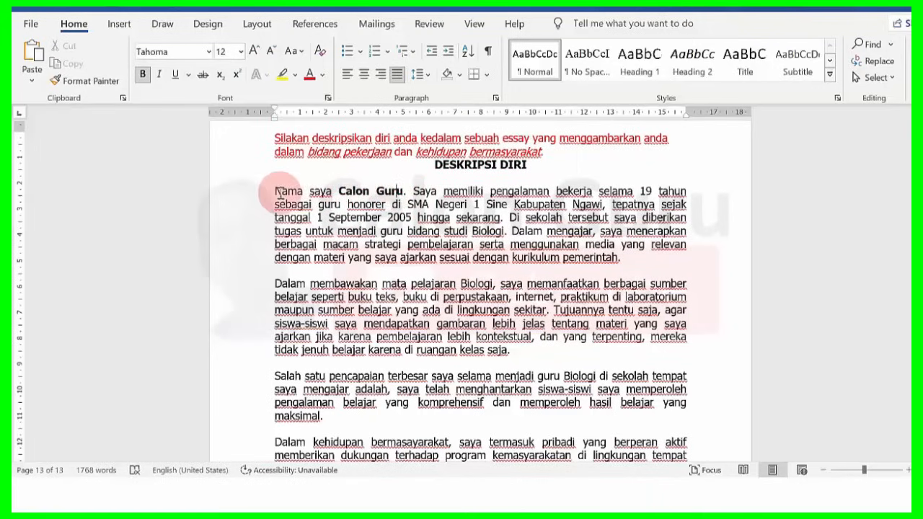
left_click_drag(275, 191, 685, 190)
left_click(371, 192)
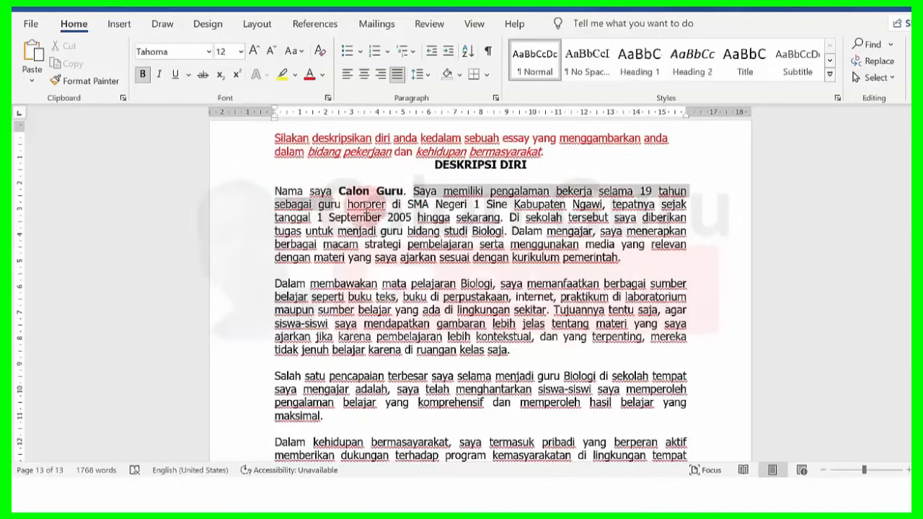
left_click_drag(365, 207, 511, 215)
left_click(609, 206)
left_click(511, 216)
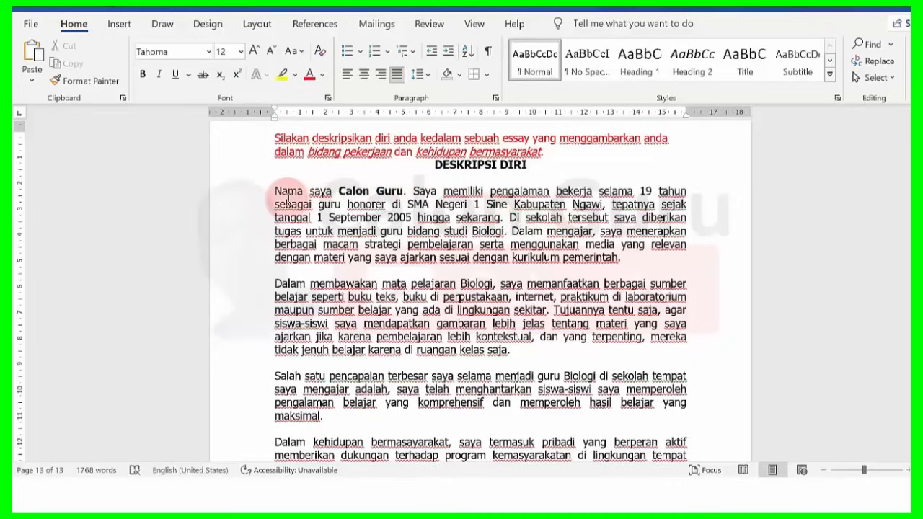
left_click_drag(287, 196, 497, 219)
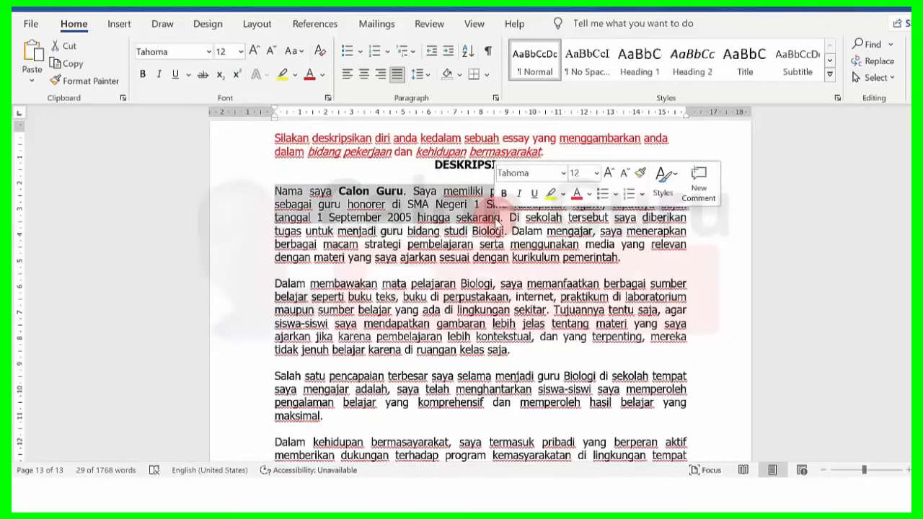
left_click(474, 217)
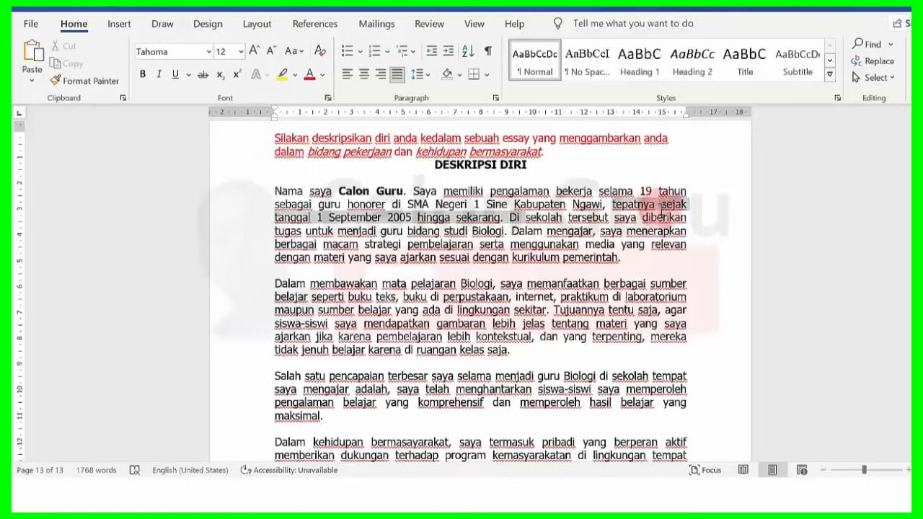
left_click_drag(509, 218, 499, 242)
left_click(501, 241)
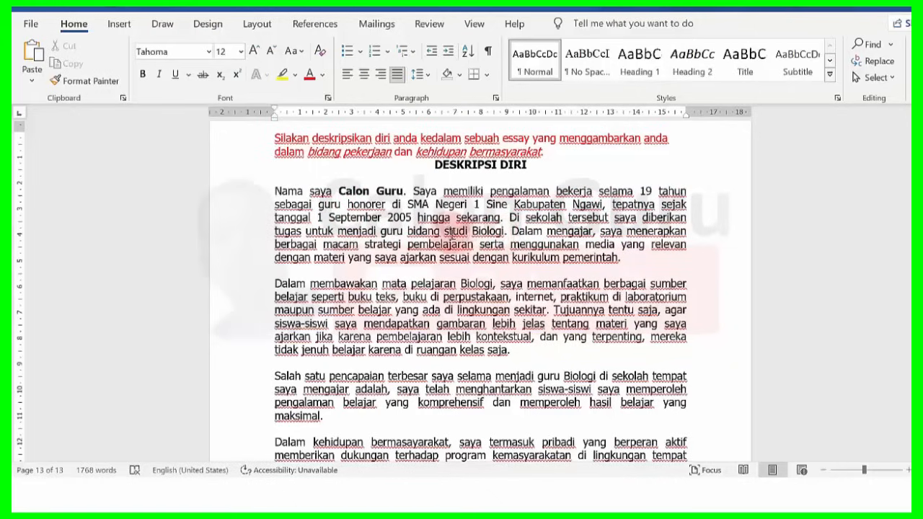
left_click_drag(408, 229, 504, 229)
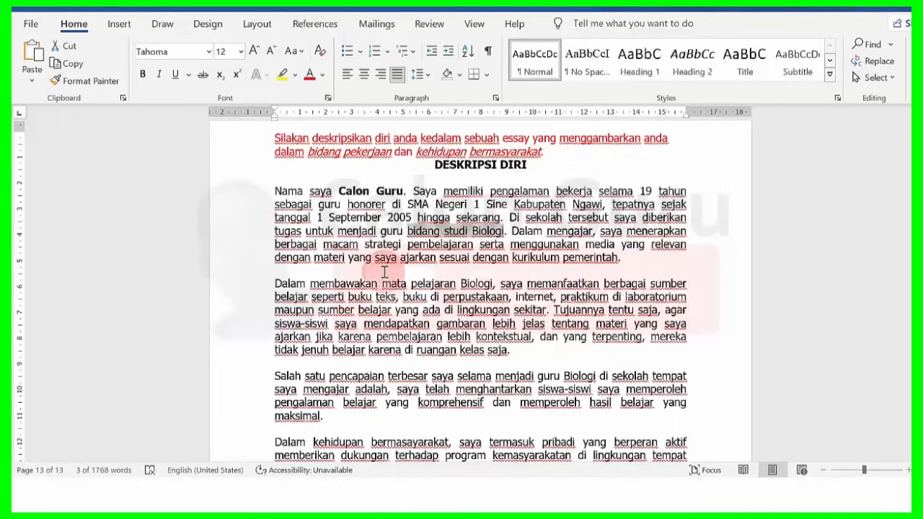
left_click_drag(511, 230, 556, 261)
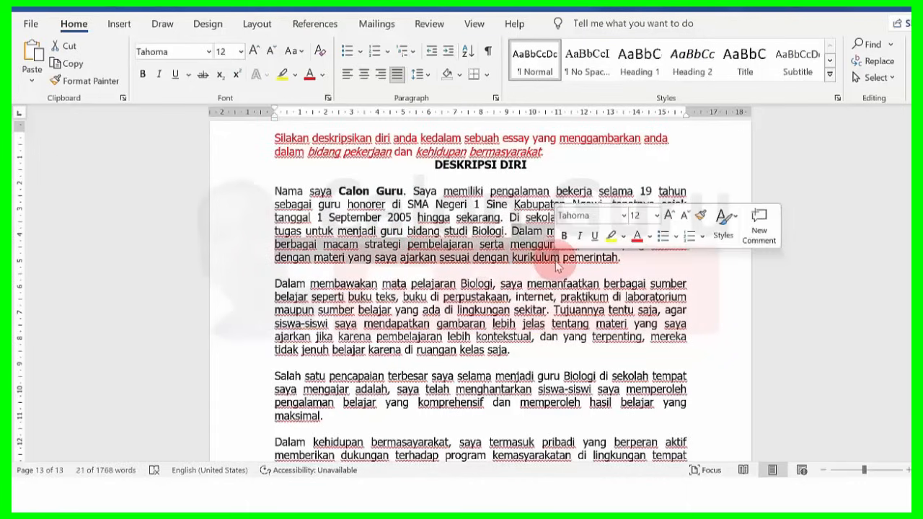
left_click(556, 261)
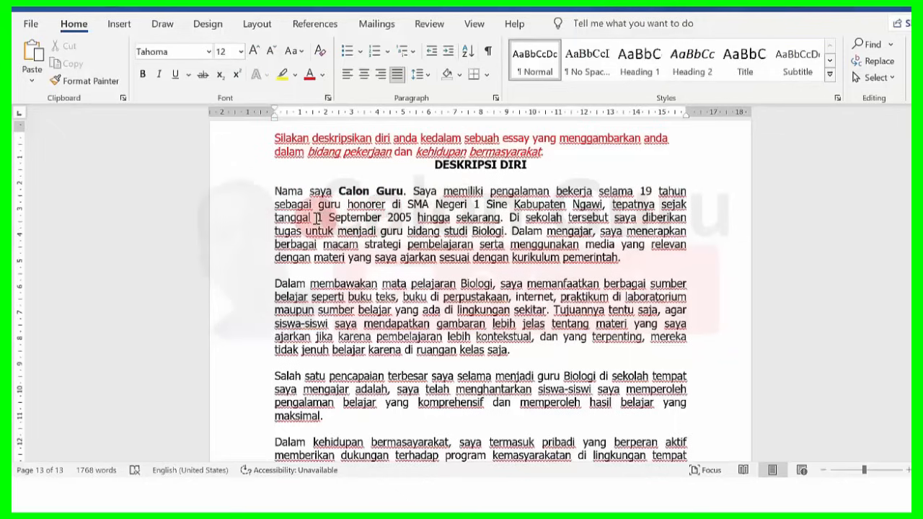
left_click_drag(318, 218, 421, 218)
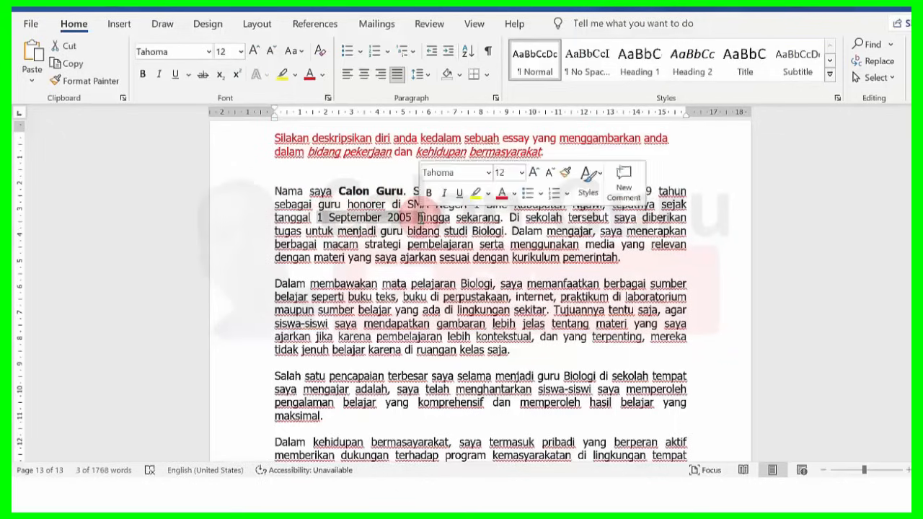
left_click(422, 218)
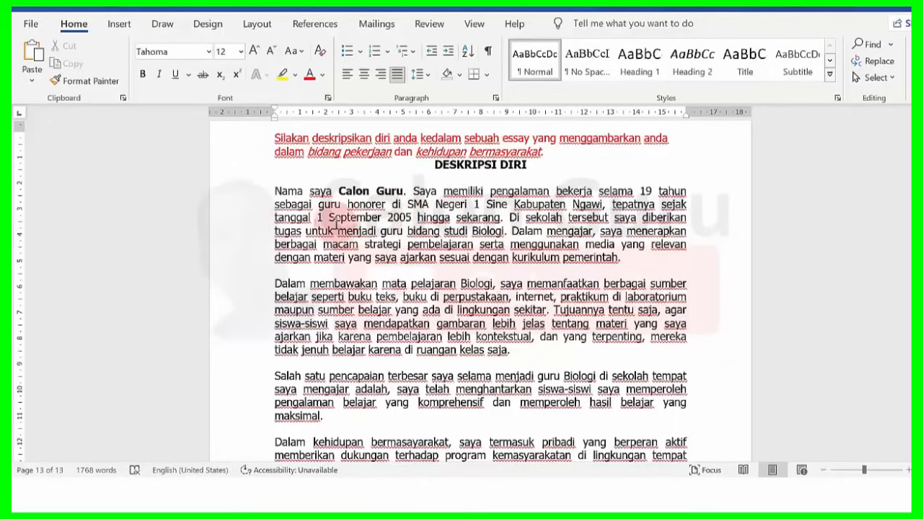
left_click_drag(318, 218, 401, 219)
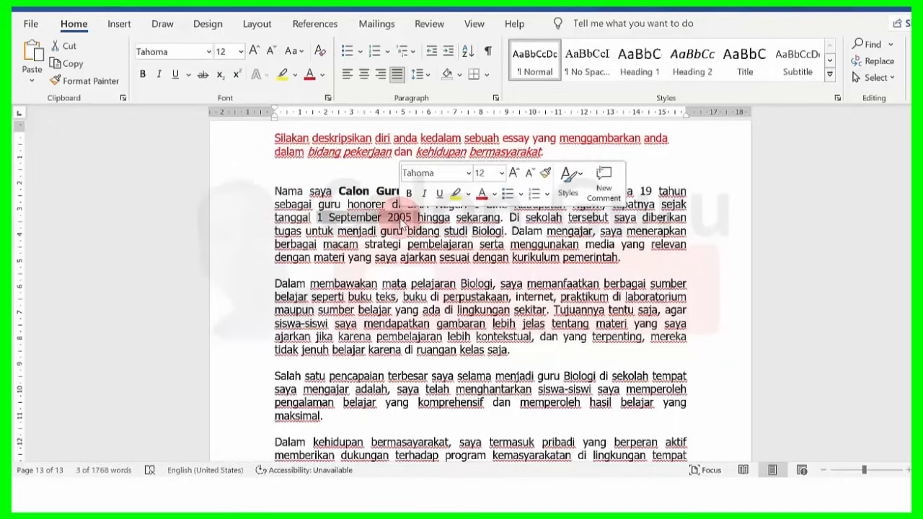
left_click(373, 261)
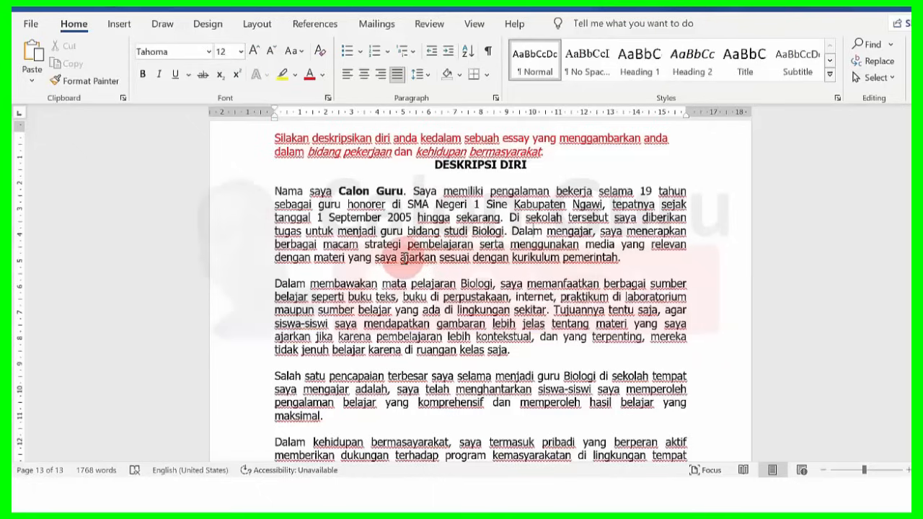
left_click_drag(400, 258, 579, 258)
left_click(579, 258)
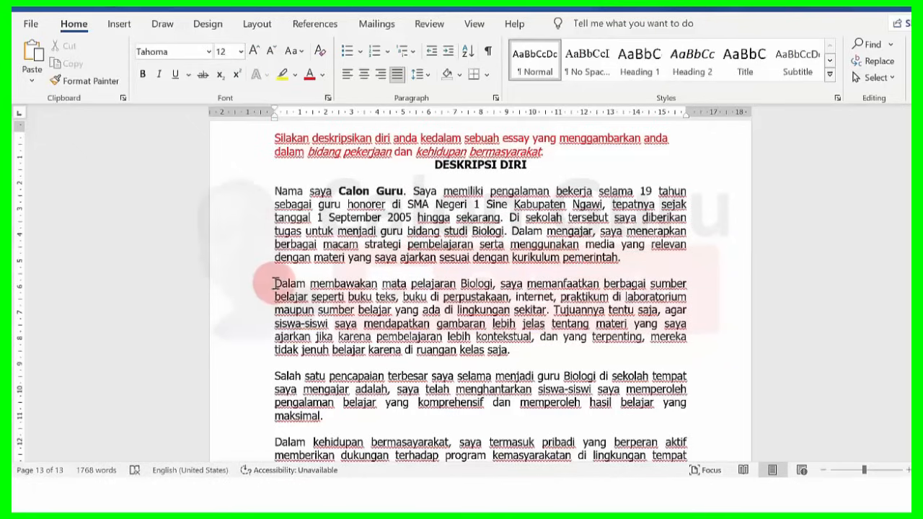
left_click_drag(275, 283, 524, 296)
left_click_drag(525, 292, 691, 297)
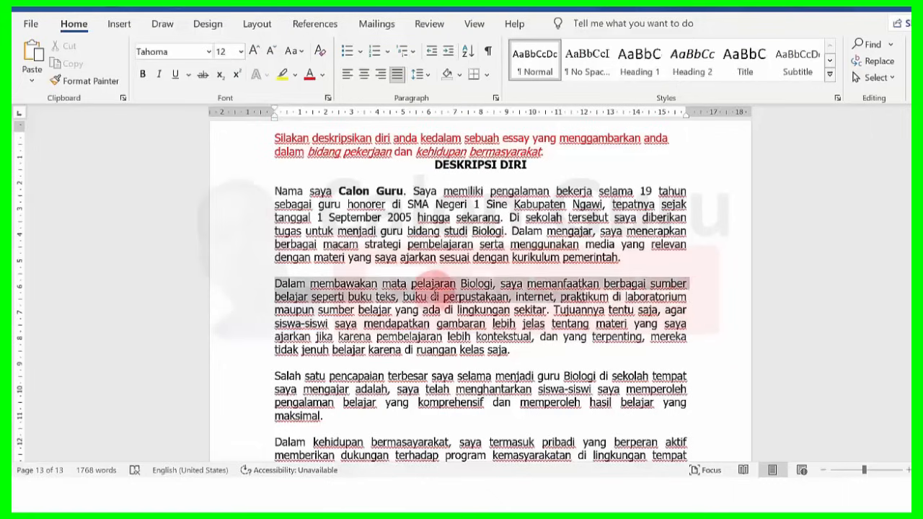
left_click_drag(475, 322, 664, 311)
left_click(363, 323)
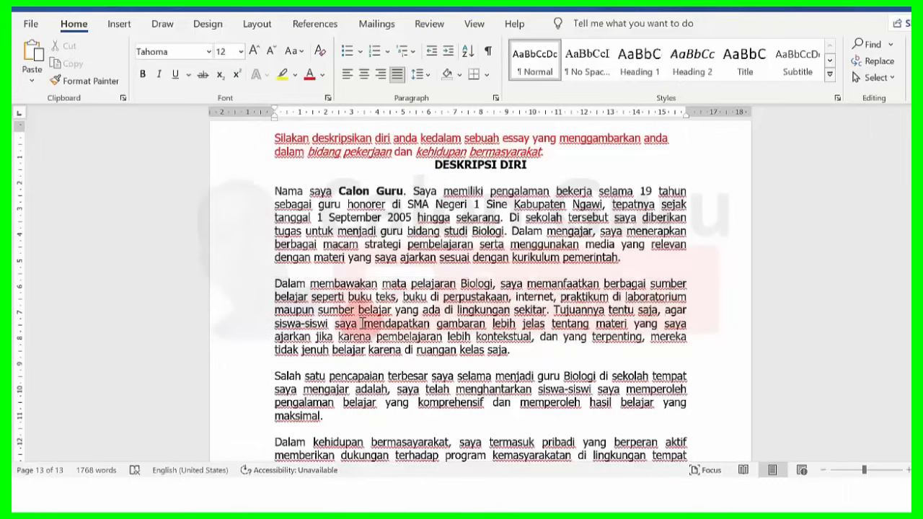
mouse_move(363, 324)
left_mouse_down()
mouse_move(665, 310)
mouse_move(359, 310)
left_mouse_up()
left_click(347, 321)
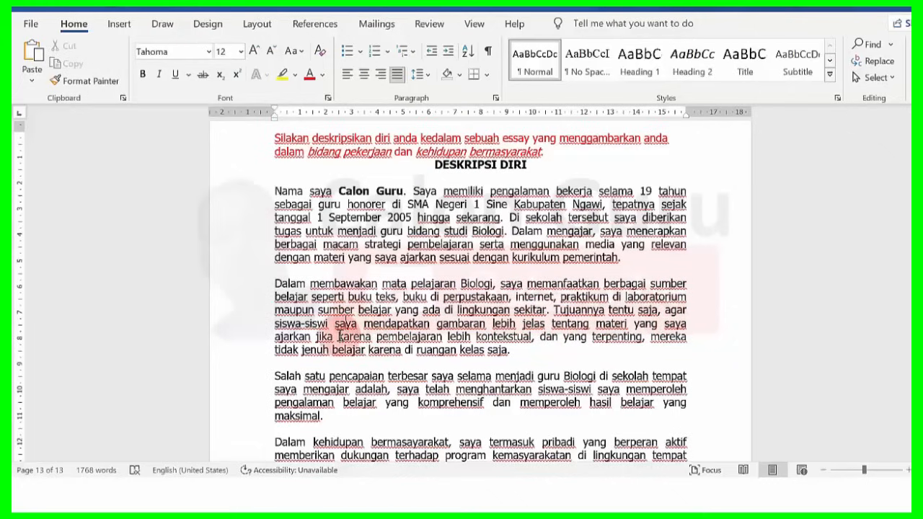
left_click_drag(338, 335, 515, 345)
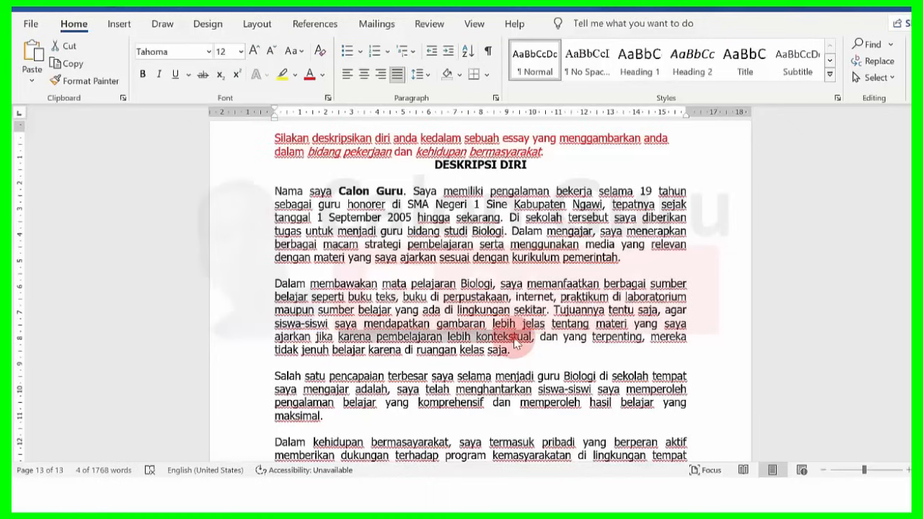
left_click(515, 345)
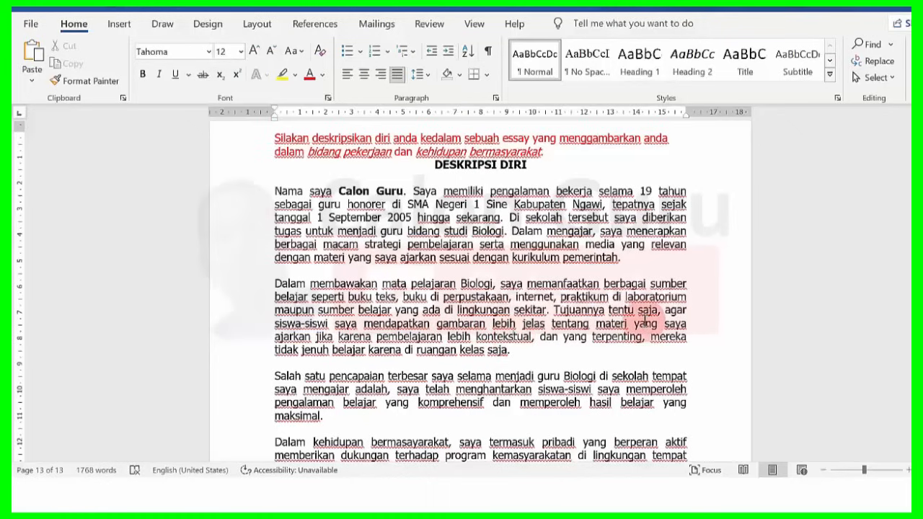
left_click(485, 349)
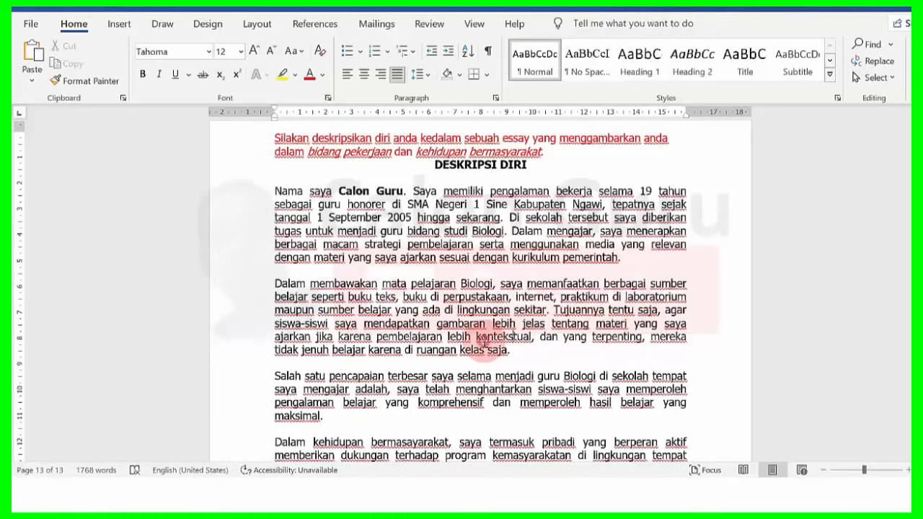
left_click(532, 338)
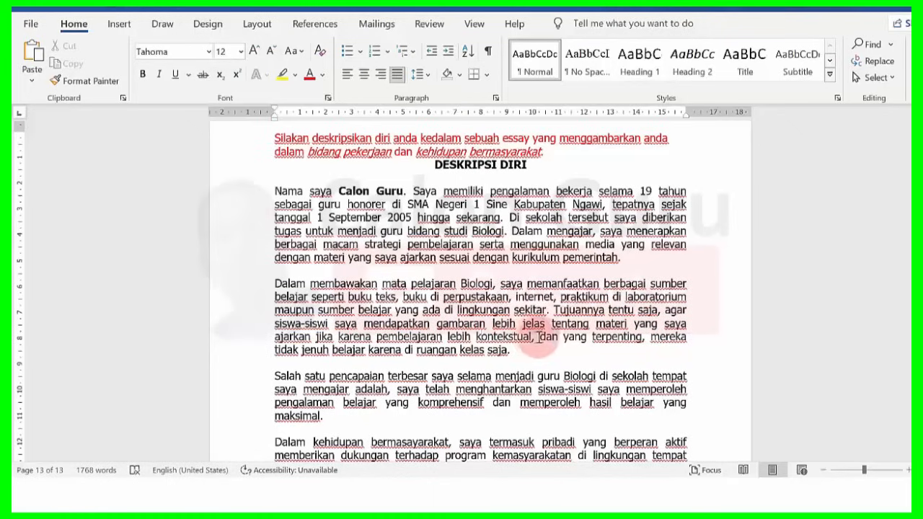
left_click_drag(540, 338, 444, 337)
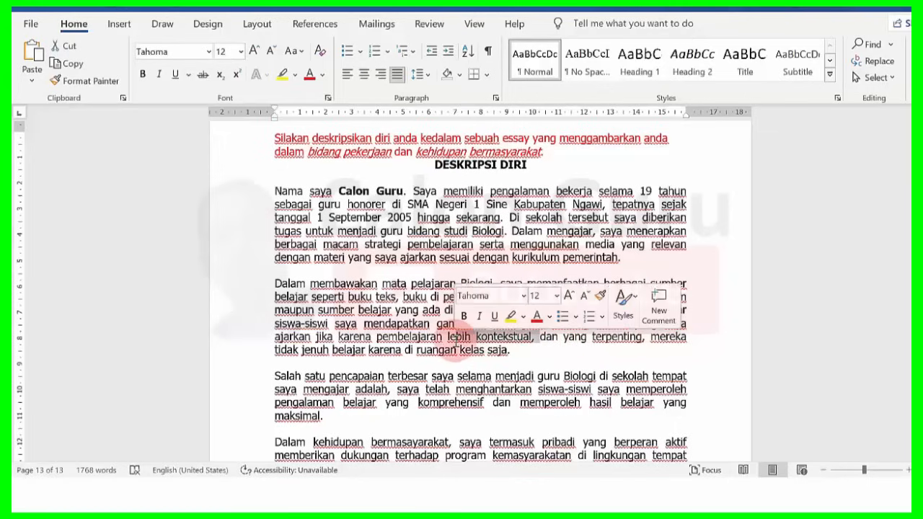
left_click(377, 349)
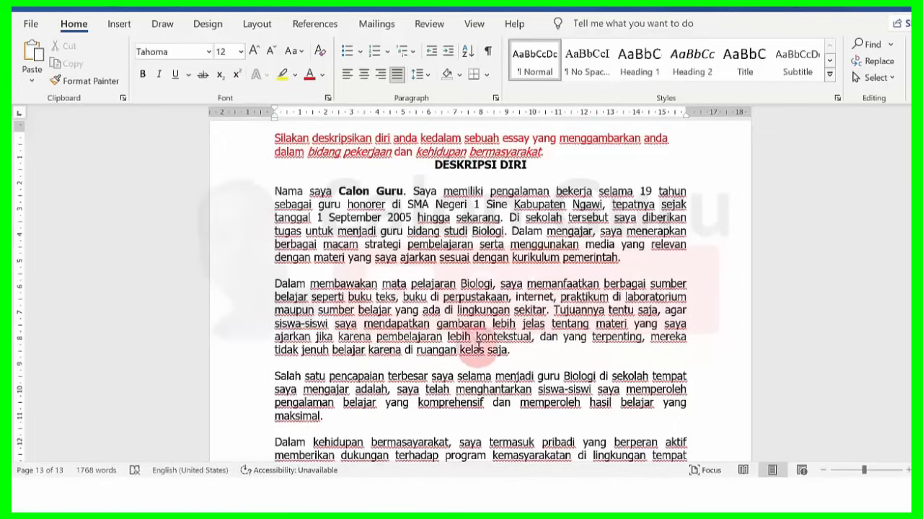
left_click(503, 350)
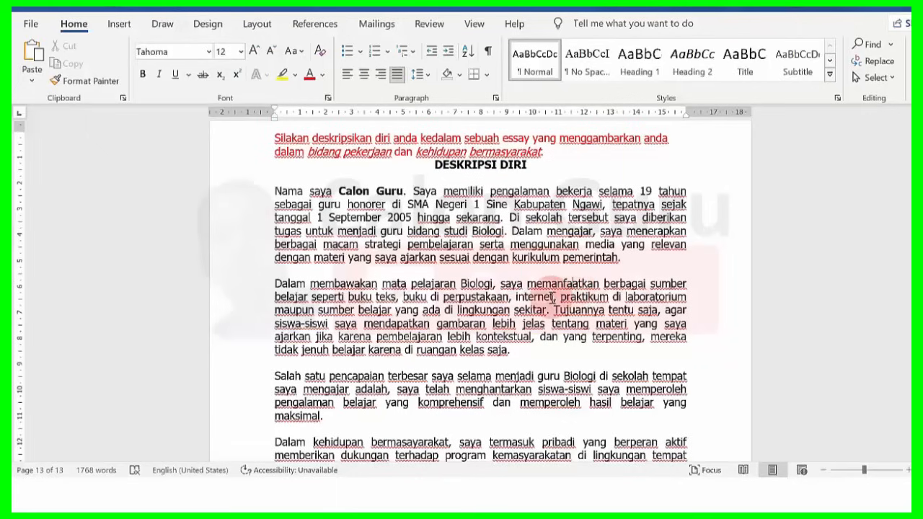
left_click_drag(291, 373, 678, 374)
left_click_drag(342, 377, 541, 406)
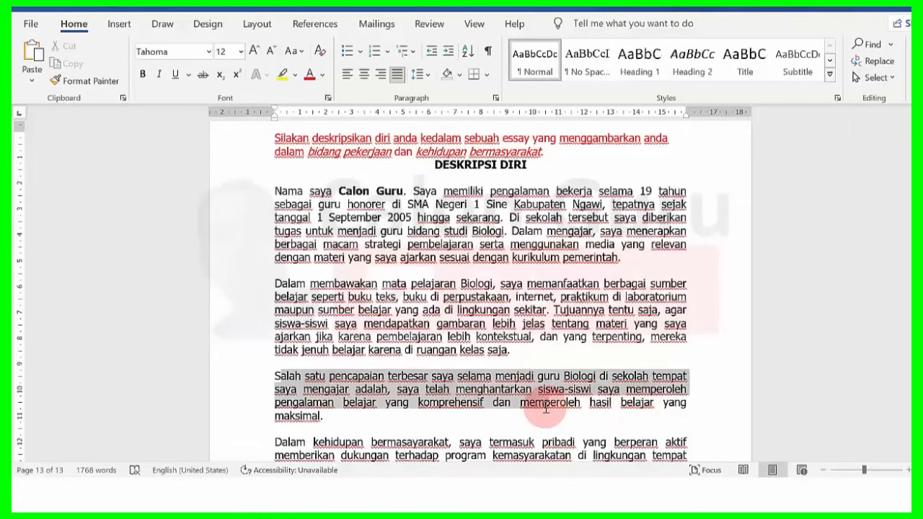
left_click(542, 407)
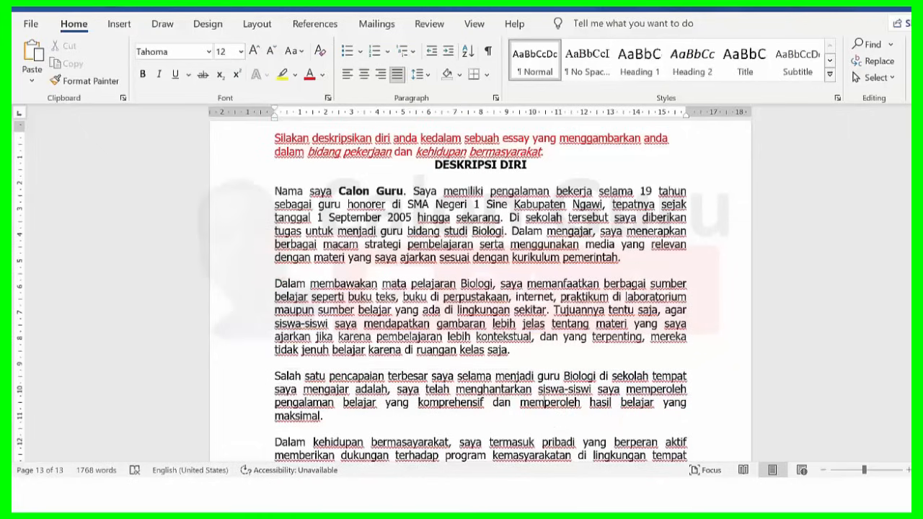
scroll(480, 288, "down", 3)
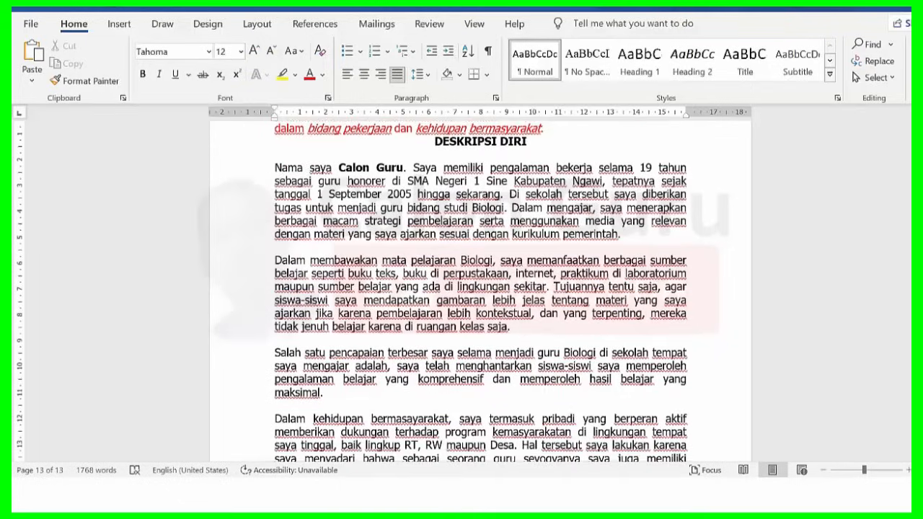
scroll(481, 288, "down", 3)
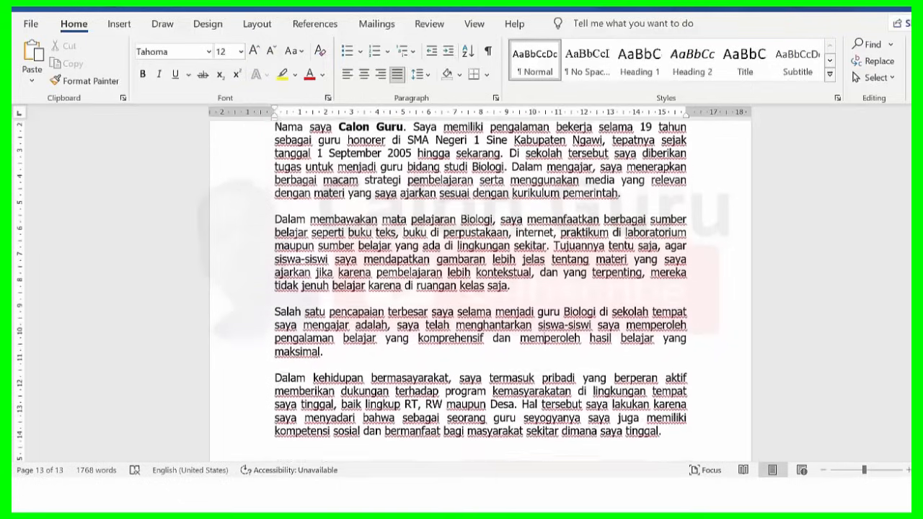
scroll(717, 305, "down", 1)
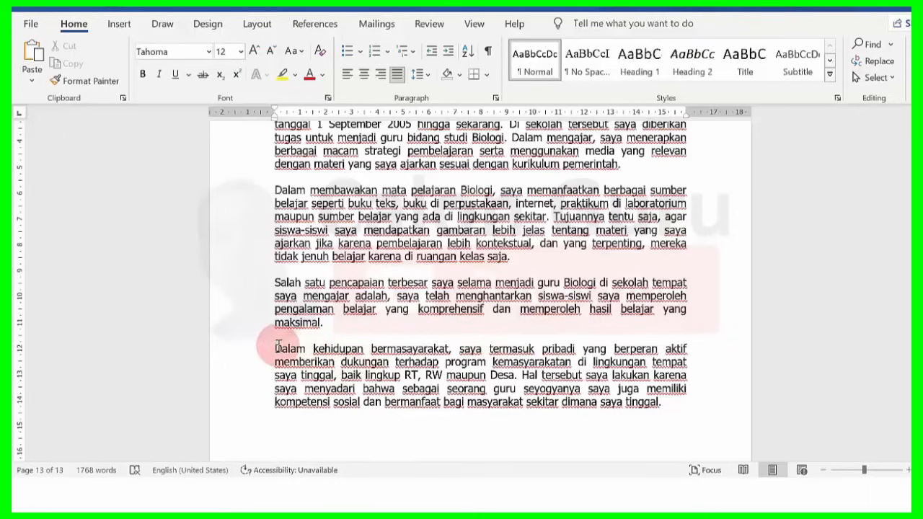
left_click_drag(274, 349, 583, 402)
left_click(548, 344)
left_click(509, 281)
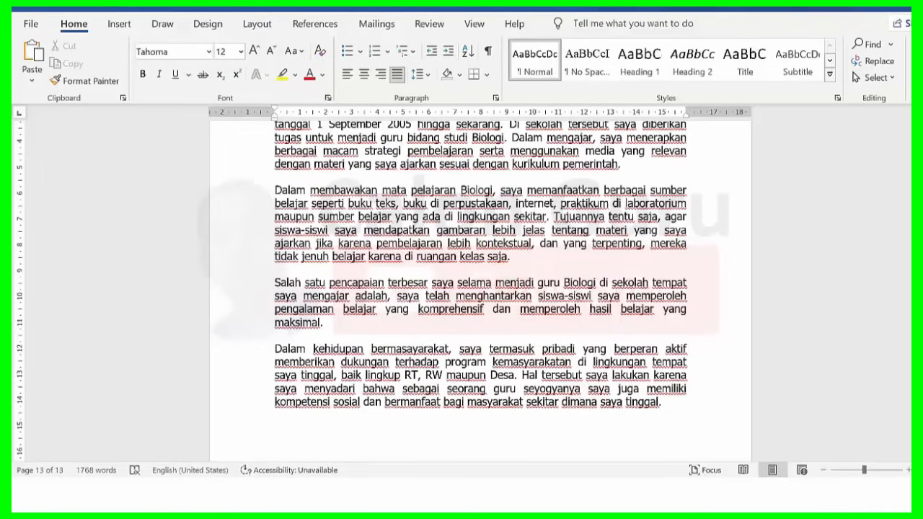
scroll(510, 282, "down", 1)
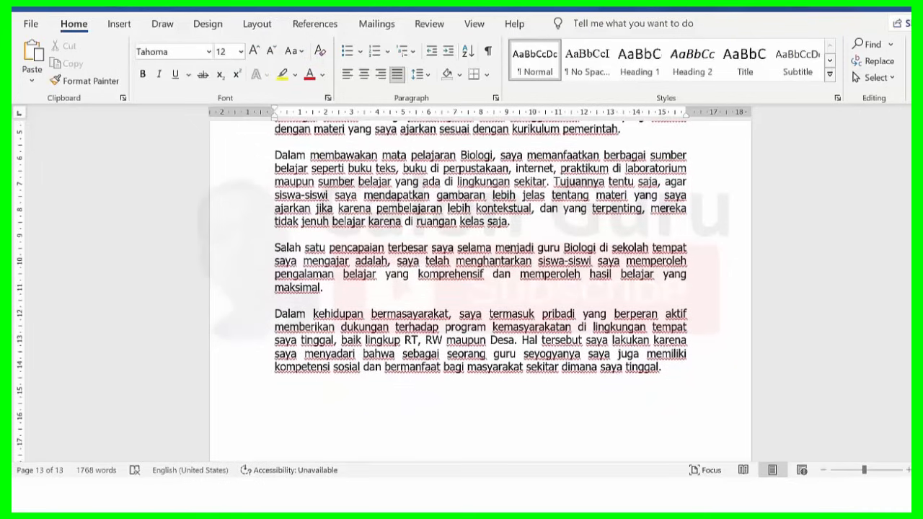
scroll(480, 288, "up", 2)
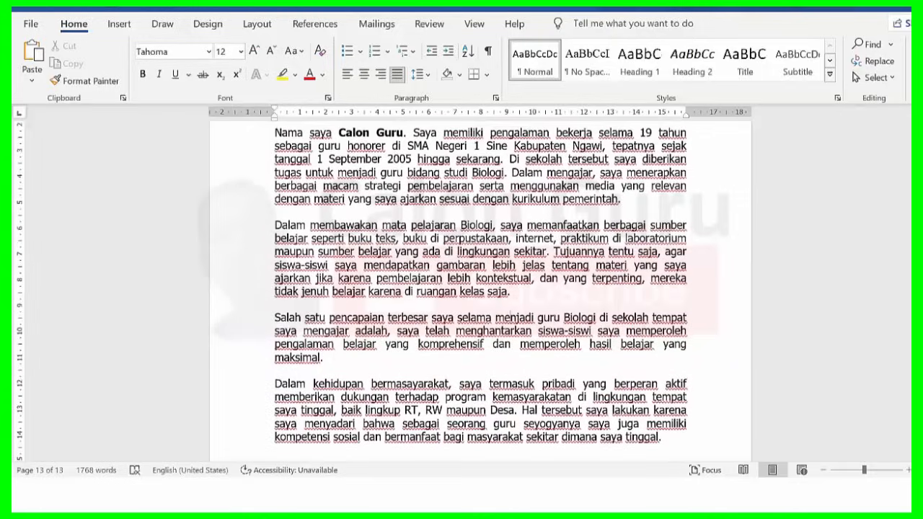
scroll(481, 288, "up", 1)
scroll(481, 288, "up", 1)
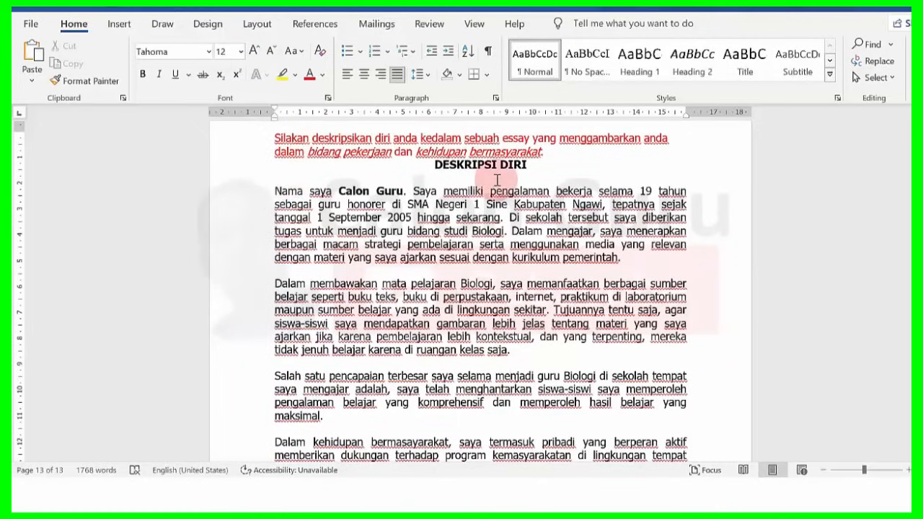
left_click(429, 180)
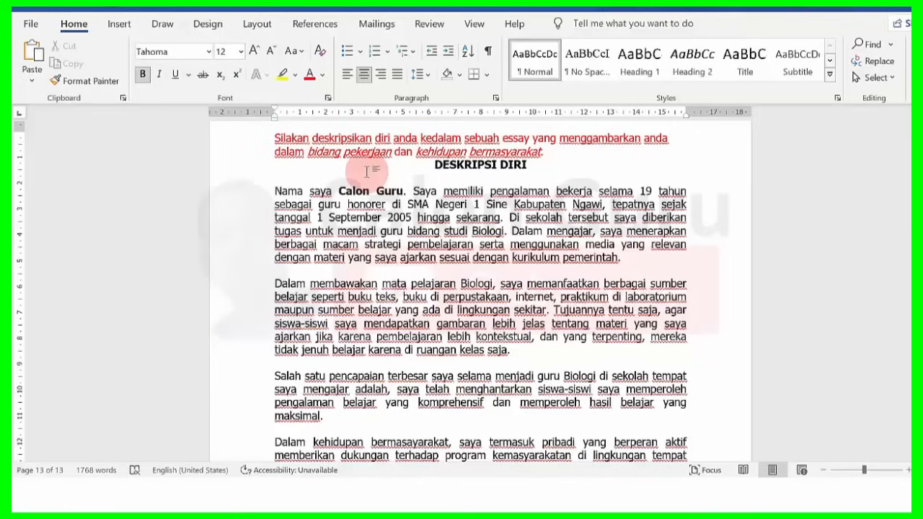
left_click(493, 204)
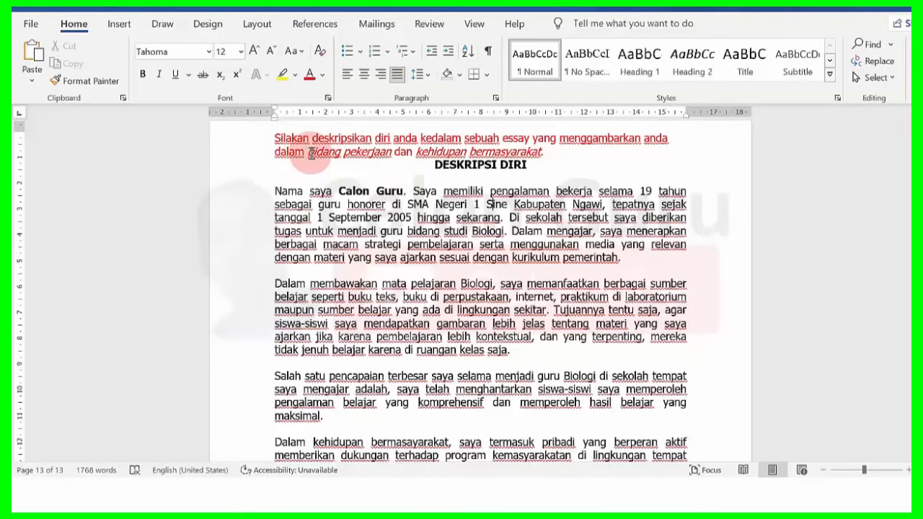
triple_click(311, 152)
left_click(433, 164)
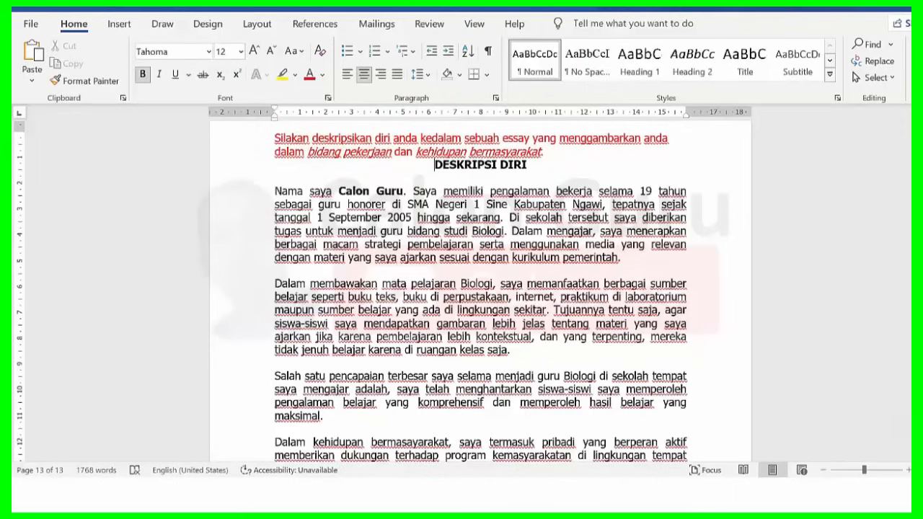
scroll(480, 288, "down", 2)
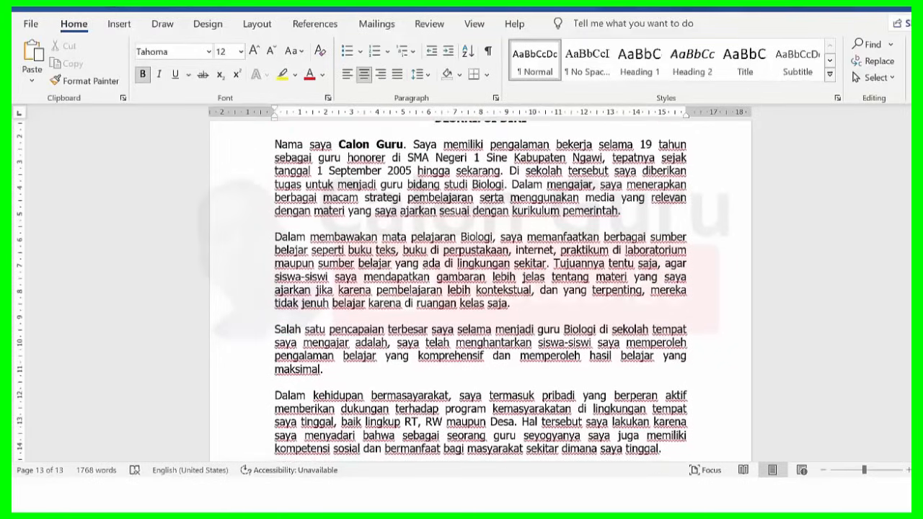
scroll(480, 289, "down", 1)
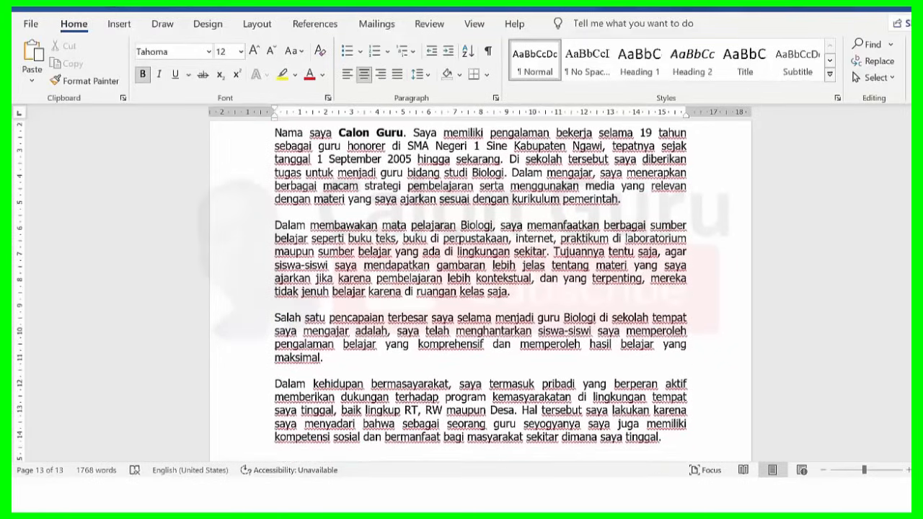
scroll(480, 288, "down", 1)
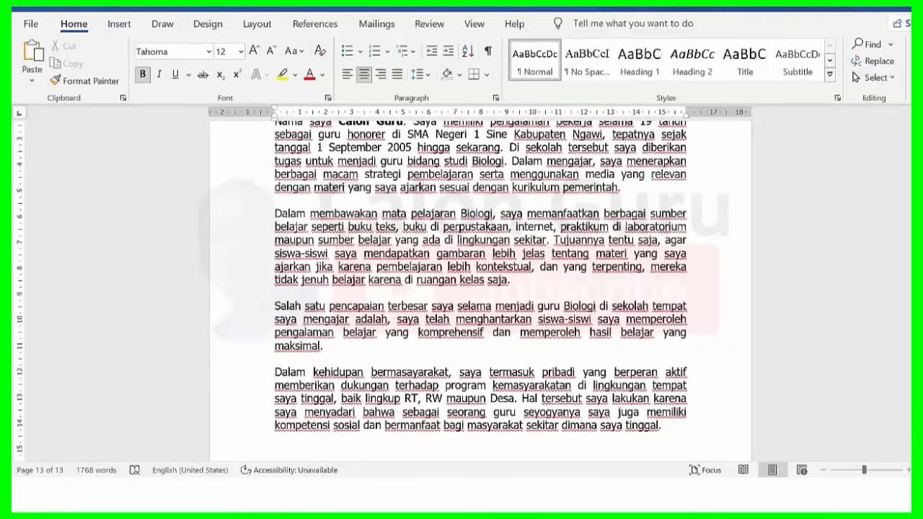
scroll(480, 288, "up", 2)
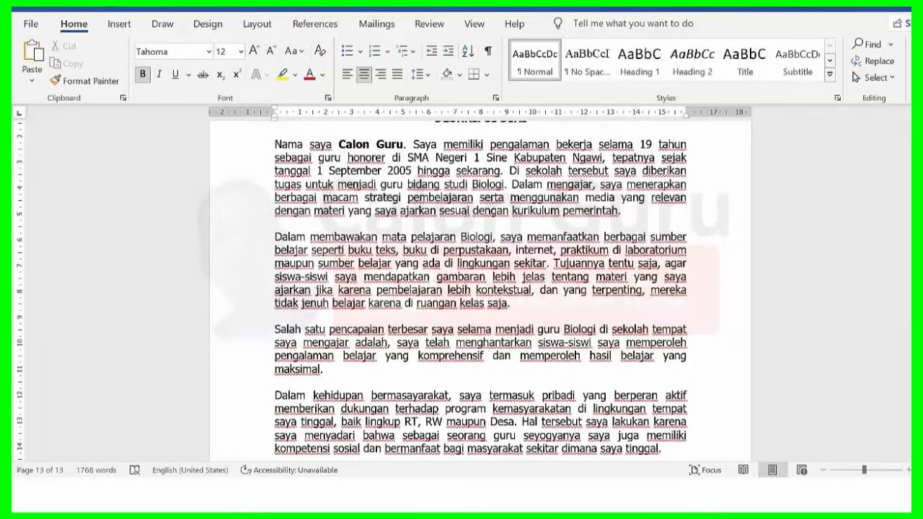
scroll(481, 288, "down", 1)
scroll(481, 288, "down", 1)
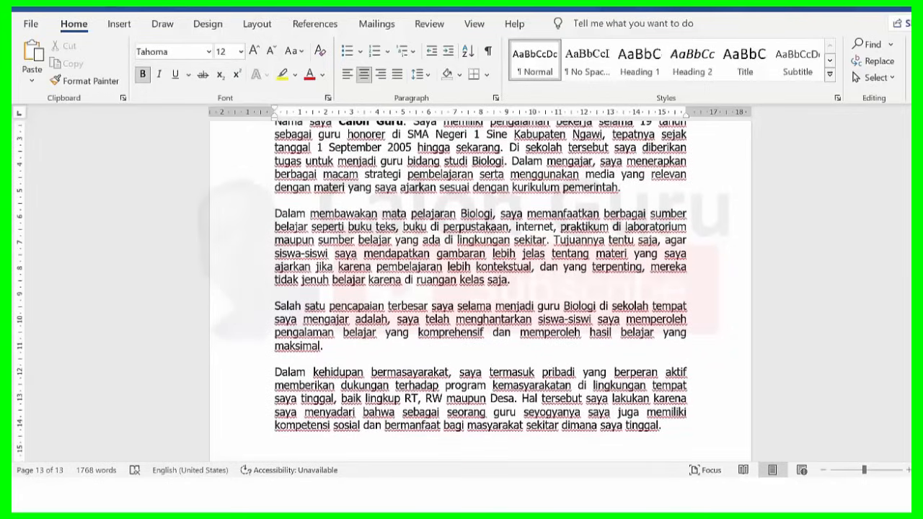
scroll(480, 289, "up", 1)
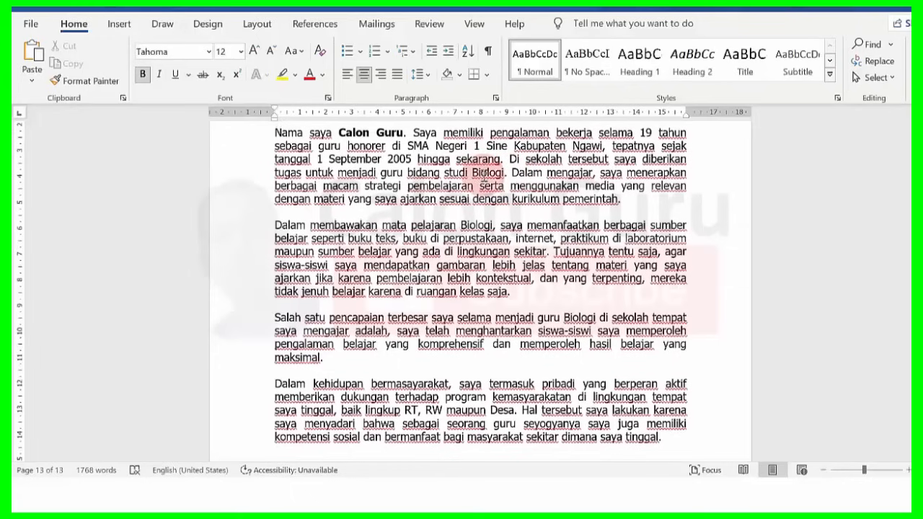
Select the essay from 'Nama' through its last paragraph, copy it, and switch back to the browser.
left_click(275, 132)
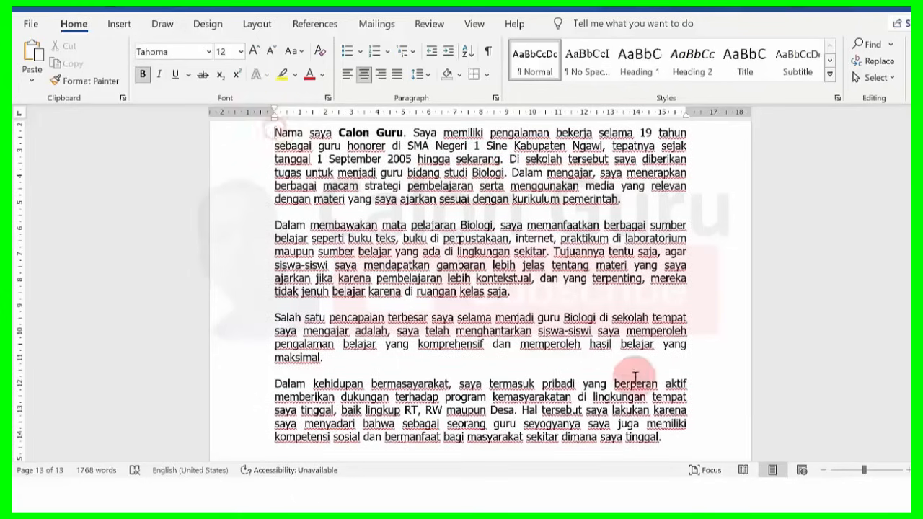
left_click(580, 355, "shift")
left_click_drag(580, 355, 671, 438)
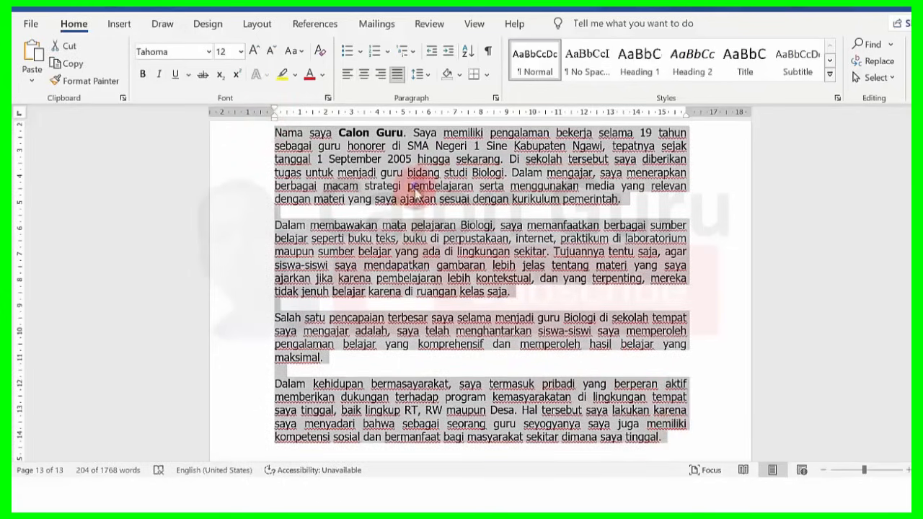
right_click(416, 189)
left_click(445, 218)
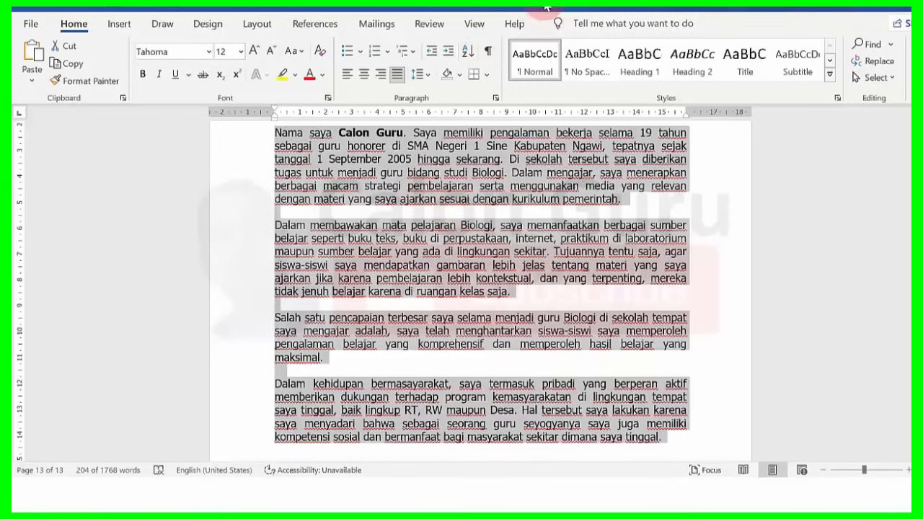
key("alt+Tab")
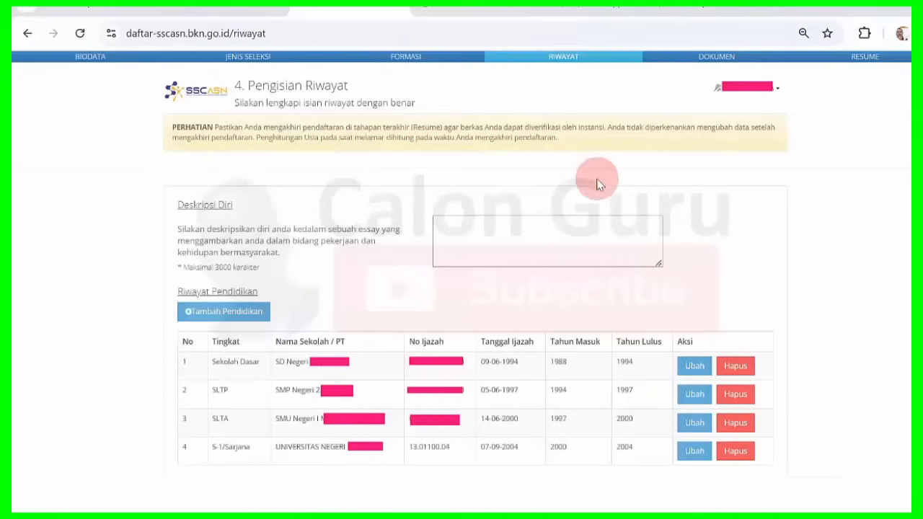
Paste the essay into Deskripsi Diri with Ctrl+V, then open and dismiss the Tambah Pekerjaan modal.
right_click(470, 249)
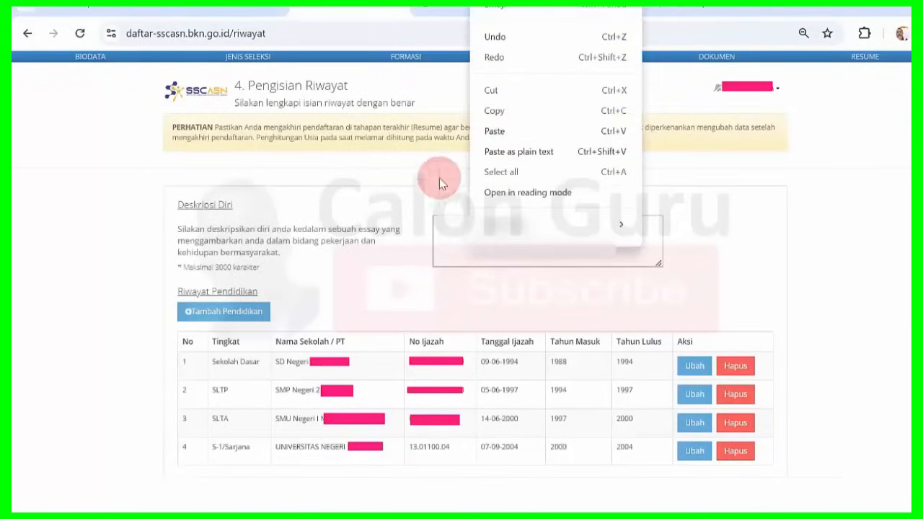
left_click(763, 209)
key("ctrl+v")
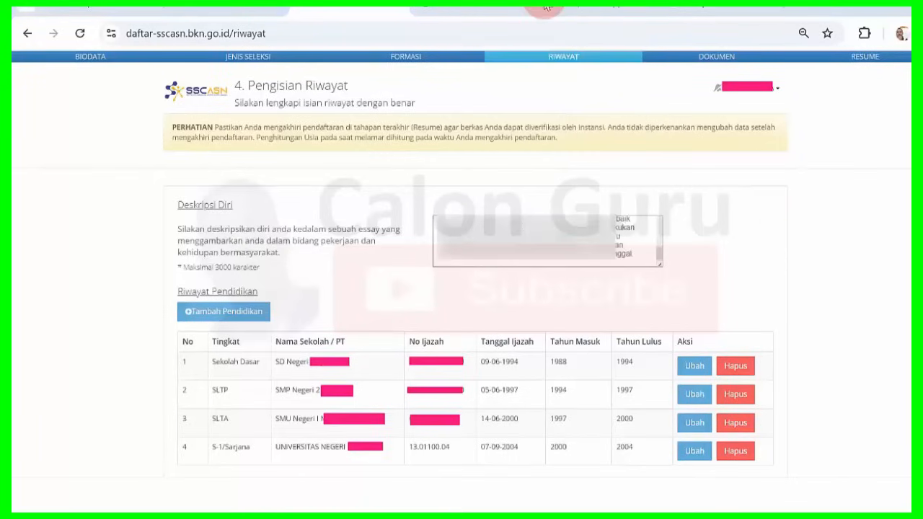
left_click(484, 264)
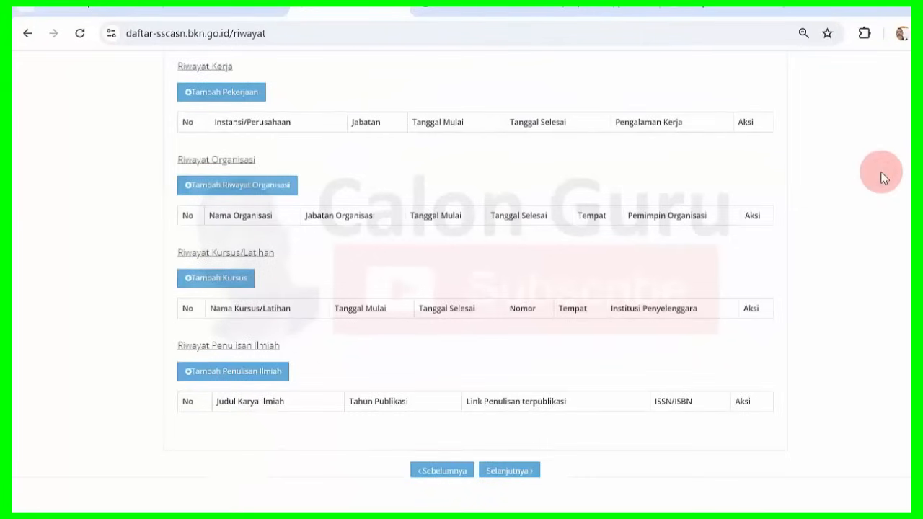
left_click(222, 97)
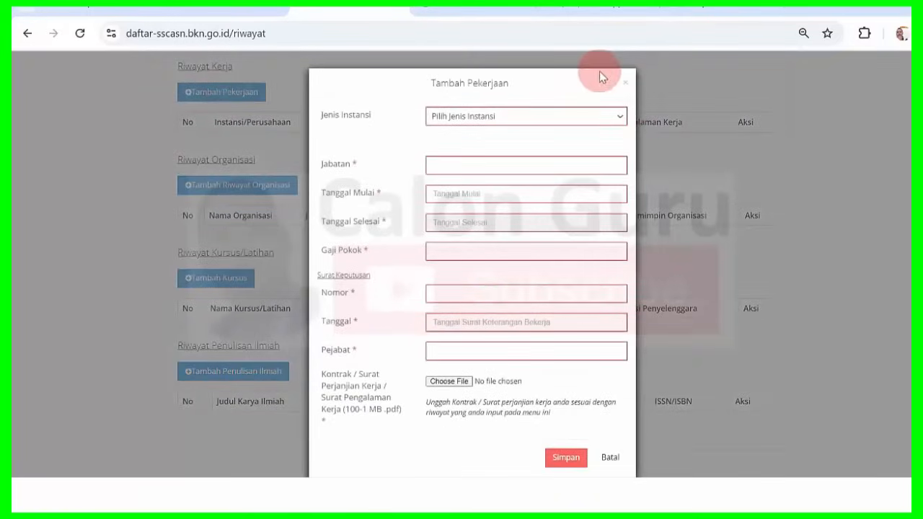
left_click(624, 82)
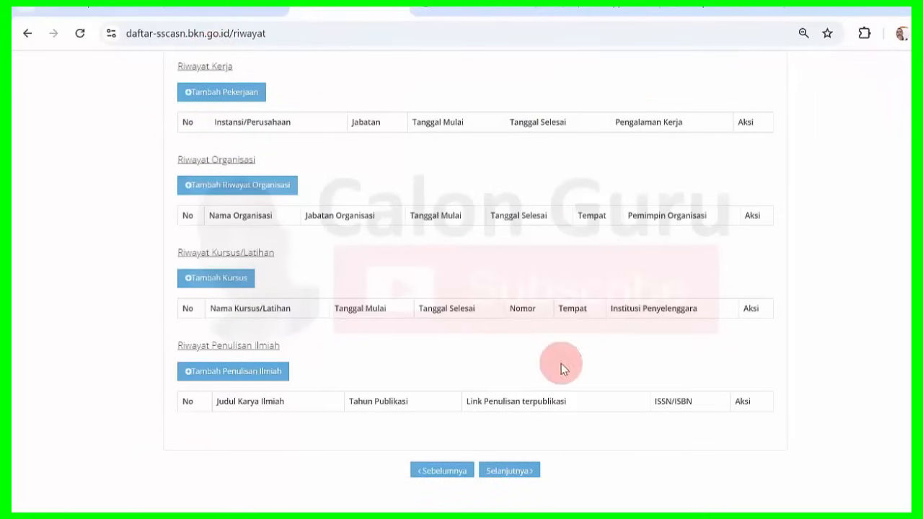
Underline SELEKSI PPPK, JF GURU and KESEHATAN in the slide's table header with pink ink.
scroll(531, 414, "down", 1)
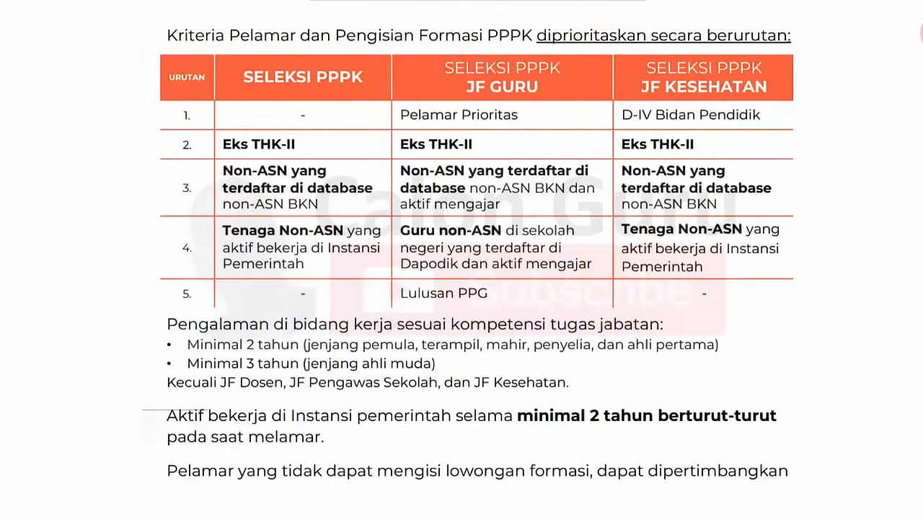
left_click_drag(264, 91, 321, 103)
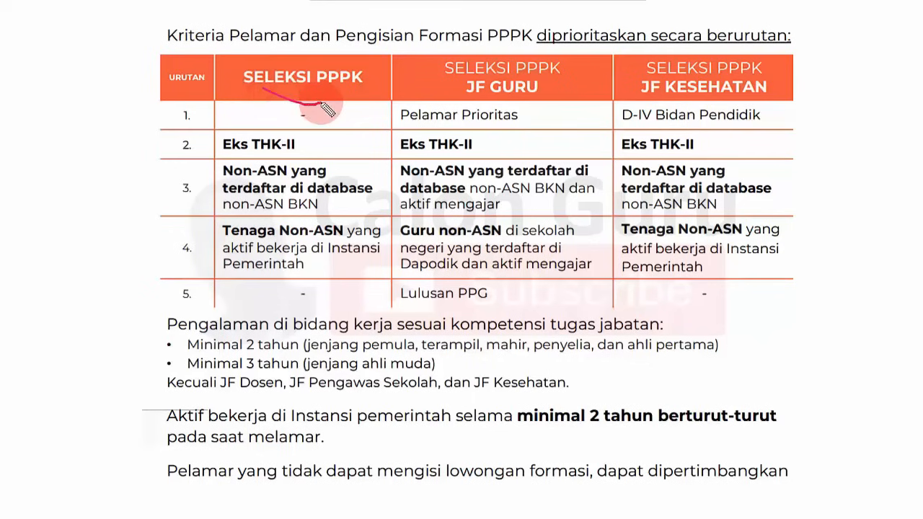
left_click_drag(497, 102, 535, 101)
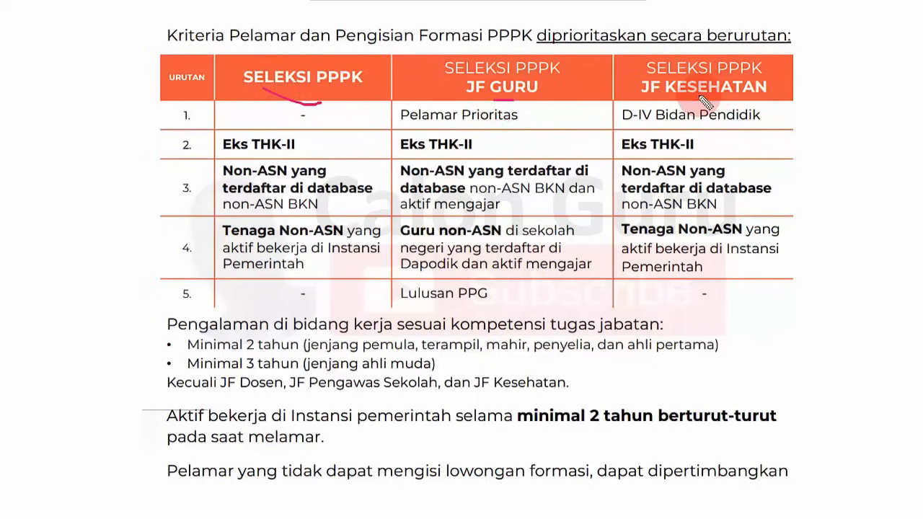
left_click_drag(698, 94, 731, 102)
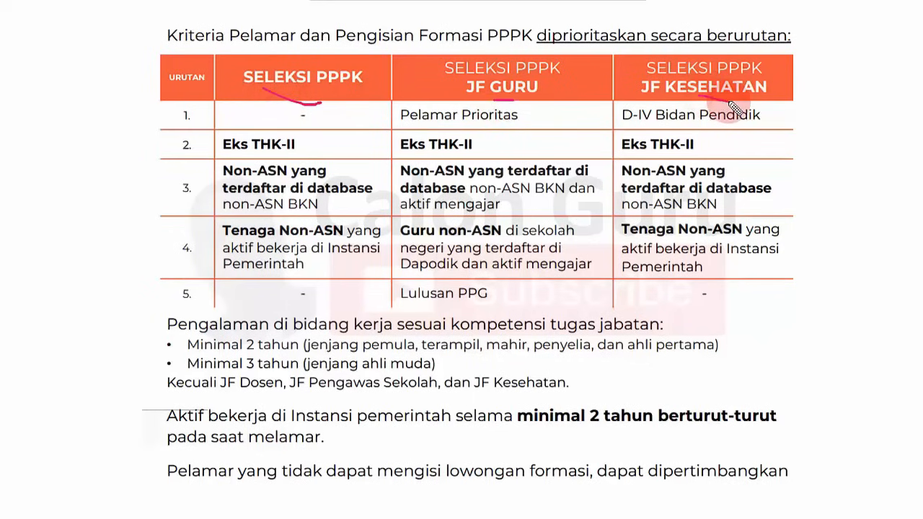
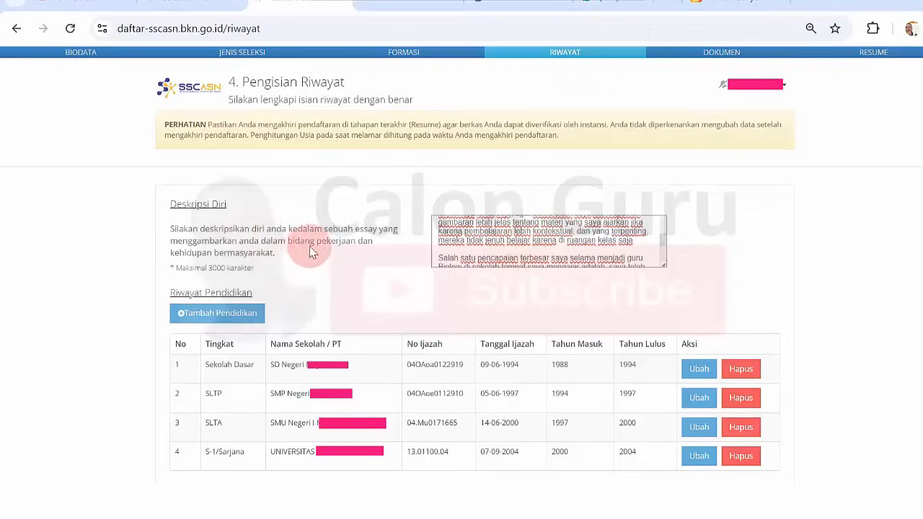
Highlight 'bidang pekerjaan' in Deskripsi Diri, then bring up the PPPK applicant criteria slide.
left_click_drag(293, 238, 333, 241)
left_click(333, 241)
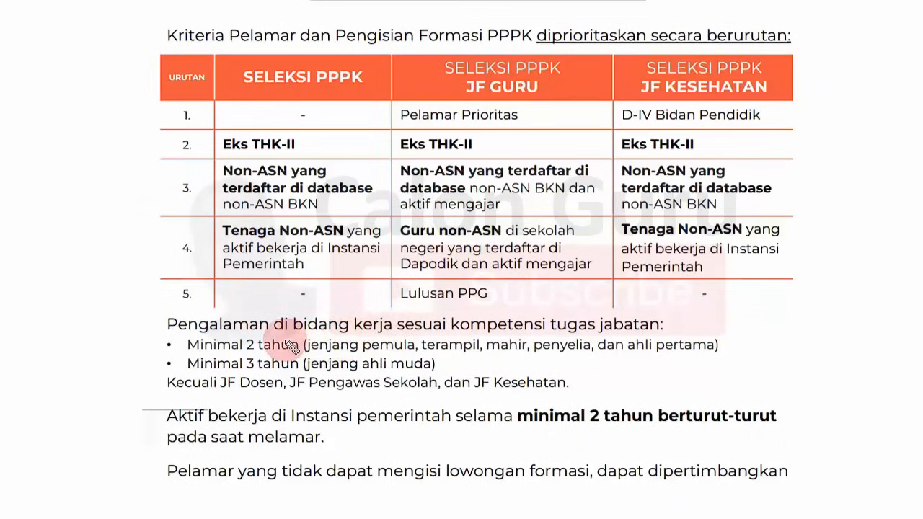
Underline the work-experience line and 'Aktif bekerja … pemerintah selama minimal 2 tahun' in red, then return to SSCASN.
left_click_drag(227, 336, 445, 341)
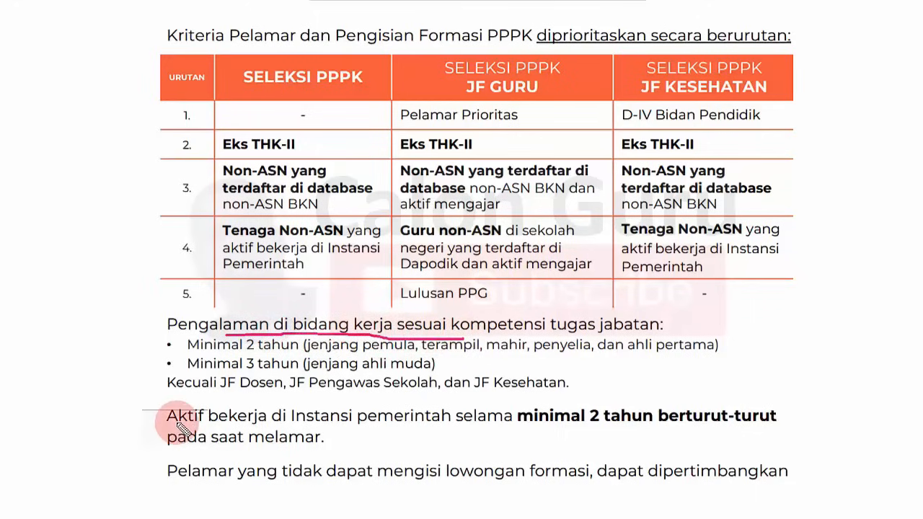
left_click_drag(167, 425, 245, 424)
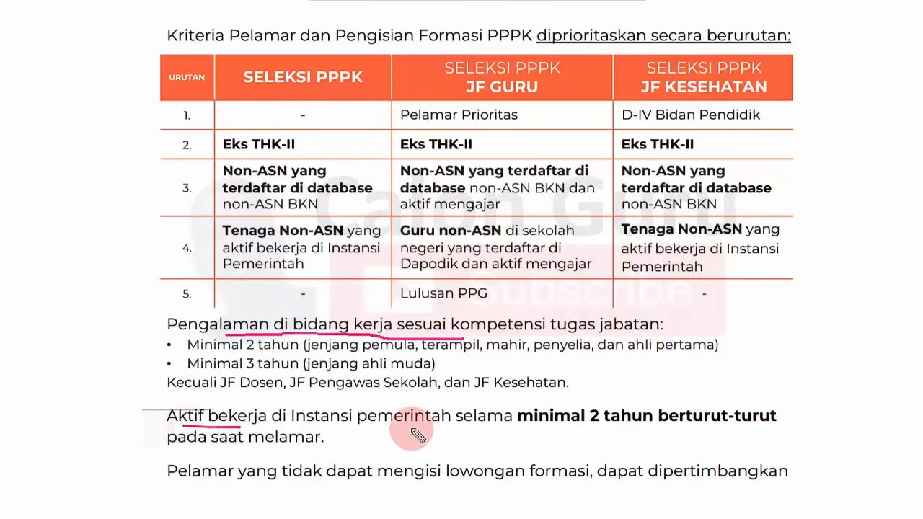
left_click_drag(411, 427, 532, 427)
left_click_drag(608, 427, 665, 426)
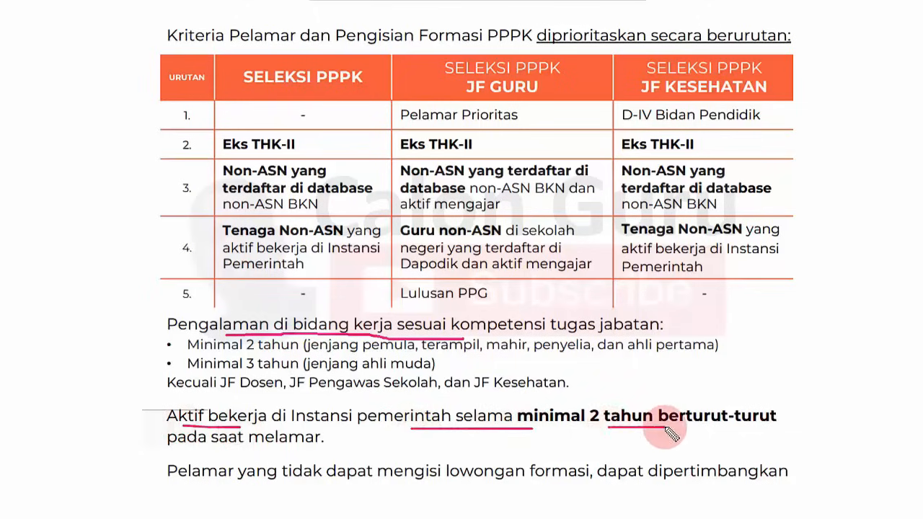
mouse_move(202, 403)
left_mouse_down()
mouse_move(179, 402)
mouse_move(142, 423)
mouse_move(211, 450)
left_mouse_up()
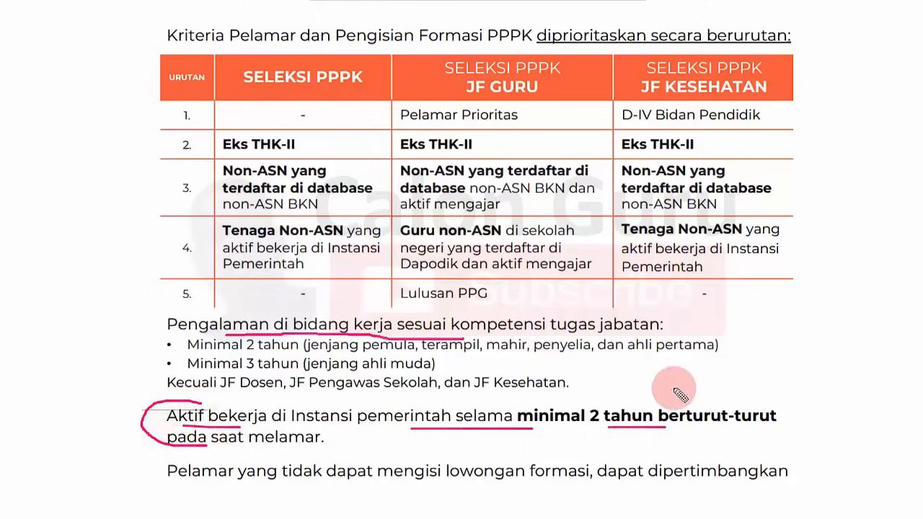
left_click_drag(573, 401, 610, 402)
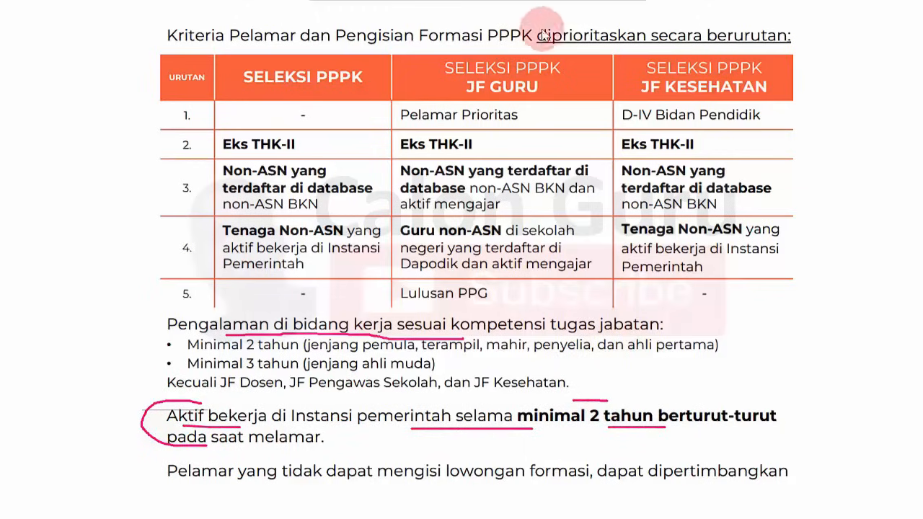
left_click(545, 1)
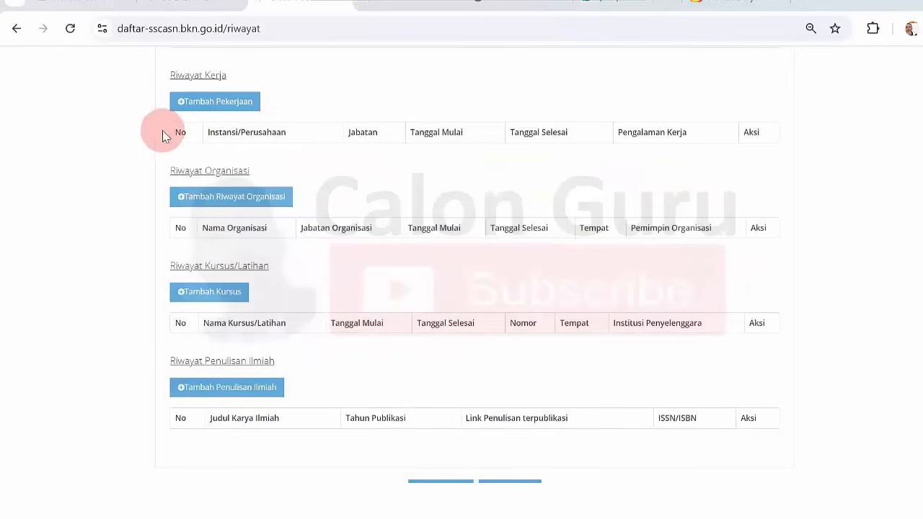
Open Tambah Pekerjaan and highlight its Kontrak / Surat Perjanjian Kerja upload label, then view the Dokumen list.
left_click(208, 102)
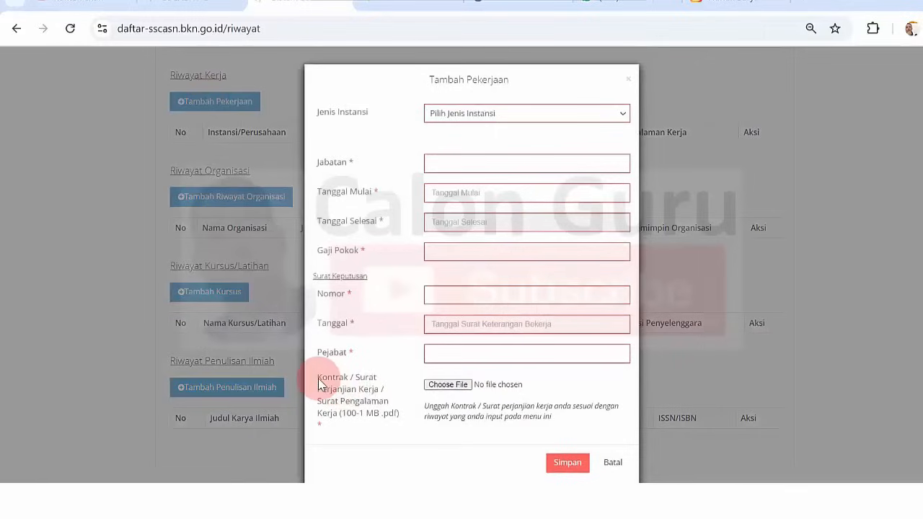
left_click_drag(318, 381, 379, 388)
left_click(359, 380)
left_click(361, 395)
left_click_drag(318, 401, 340, 401)
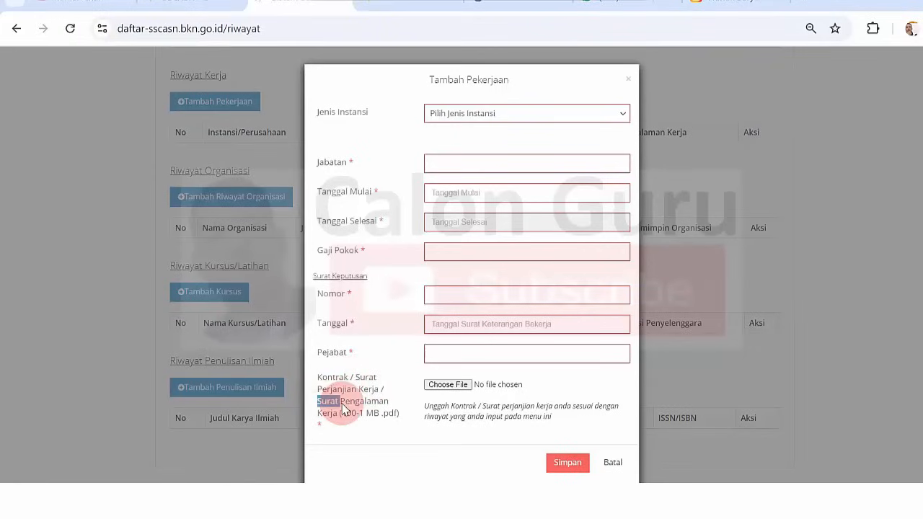
left_click(548, 6)
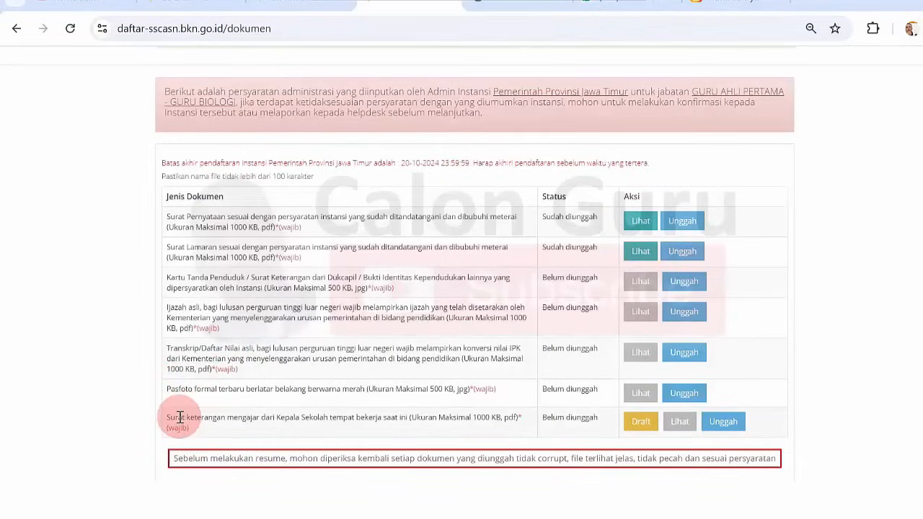
Highlight the principal-signed Surat keterangan mengajar requirement, then return to the Tambah Pekerjaan form.
left_click_drag(180, 417, 398, 416)
left_click(398, 416)
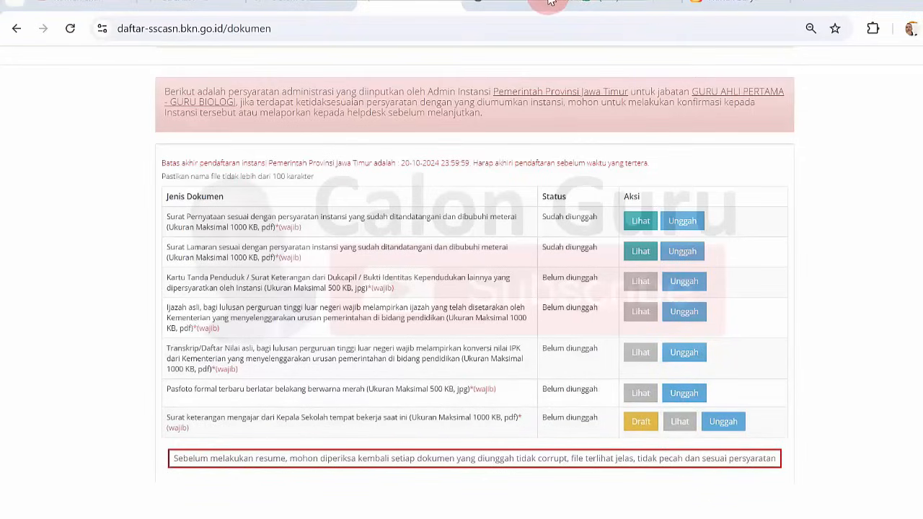
left_click_drag(233, 419, 346, 420)
left_click(348, 420)
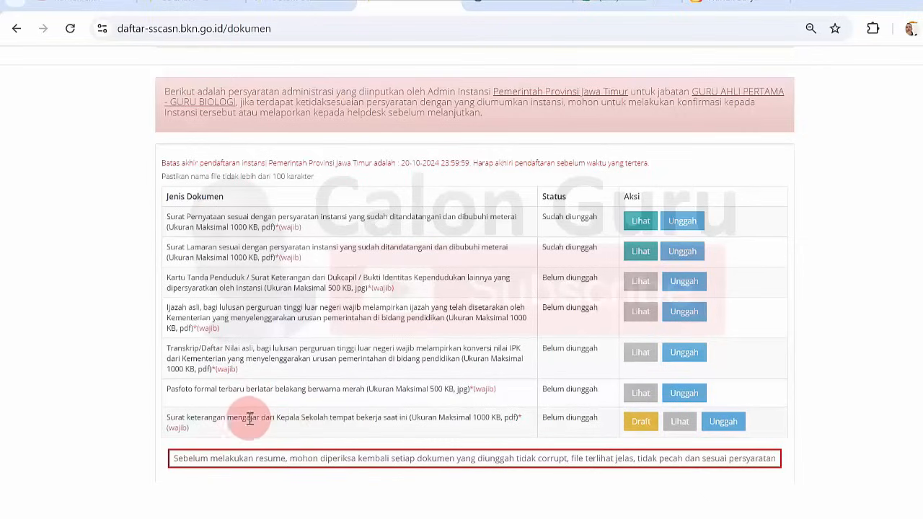
left_click_drag(233, 419, 337, 418)
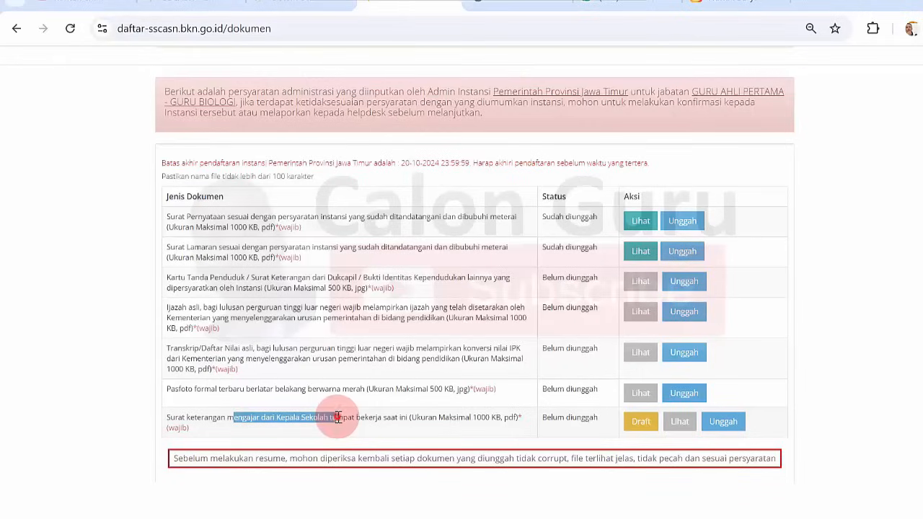
left_click(338, 417)
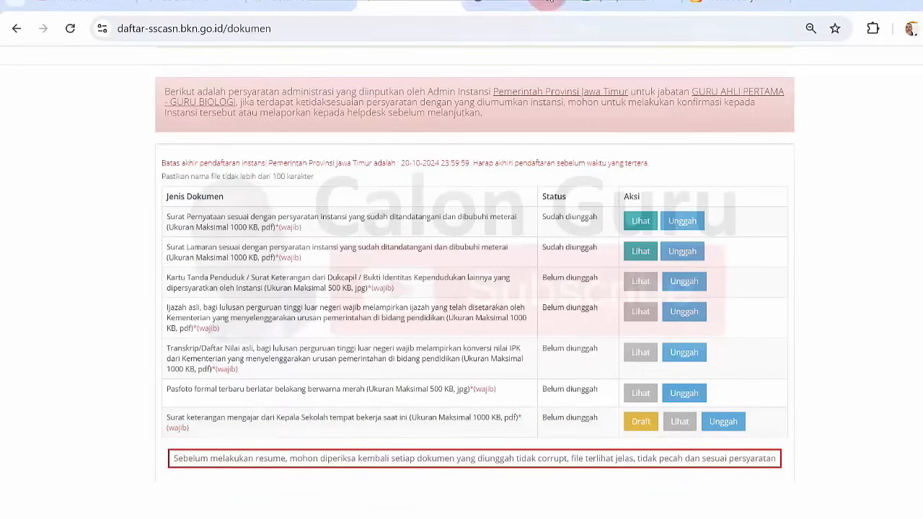
key("ctrl+shift+Tab")
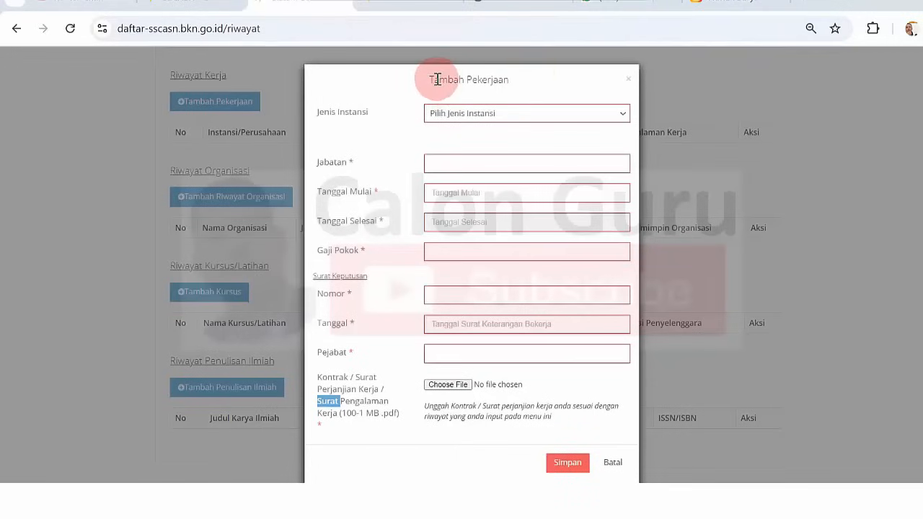
Highlight the Tambah Pekerjaan form title, then deselect it.
left_click_drag(432, 79, 473, 79)
left_click(452, 133)
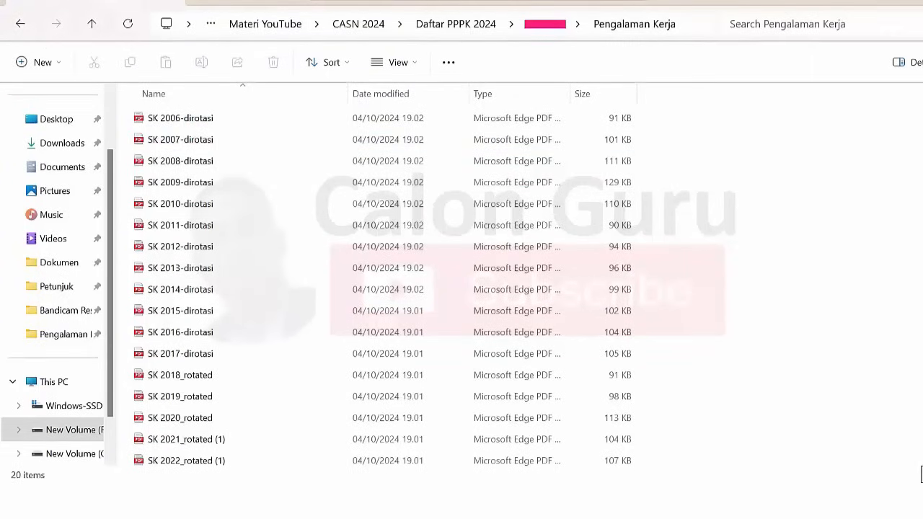
Scroll the Pengalaman Kerja list of SK PDFs and open SK GTT Tahun 2005.
scroll(382, 285, "down", 2)
scroll(383, 284, "up", 2)
scroll(920, 473, "down", 1)
scroll(921, 474, "up", 1)
scroll(383, 284, "down", 1)
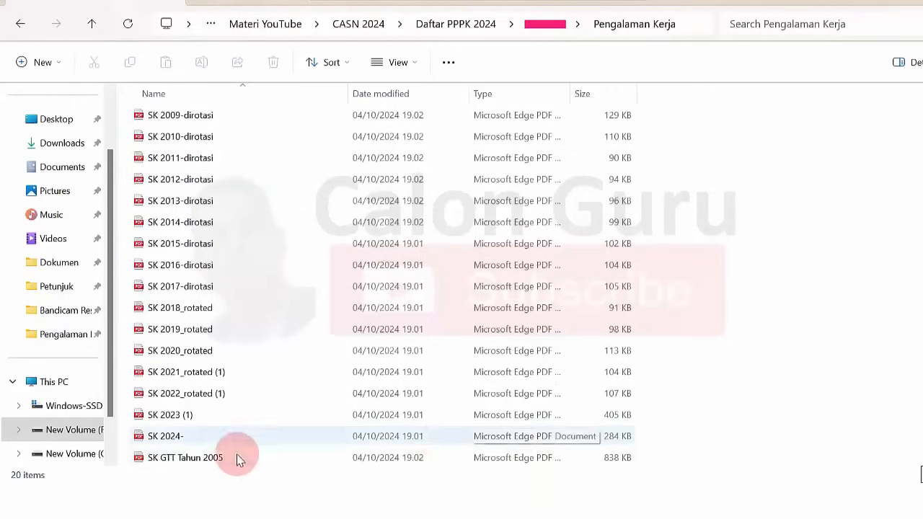
double_click(207, 457)
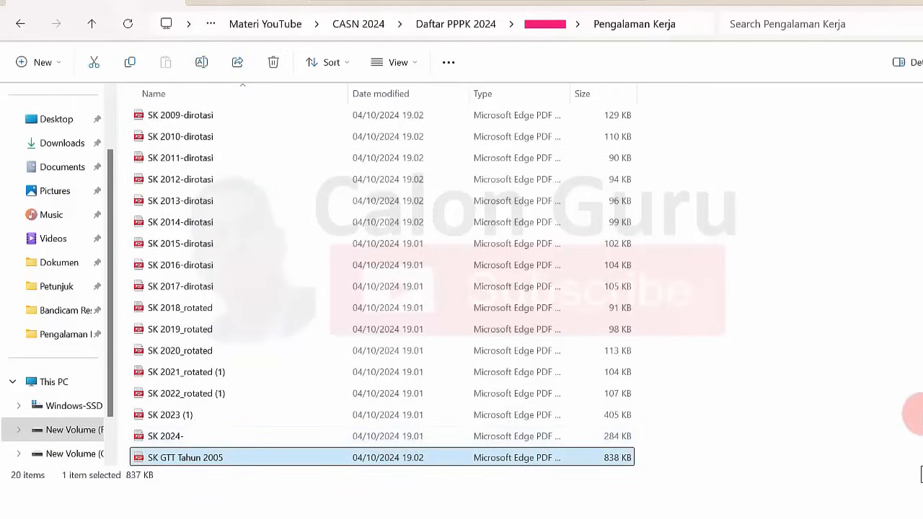
Keep browsing through the SK decree files in the Pengalaman Kerja folder.
scroll(921, 475, "up", 1)
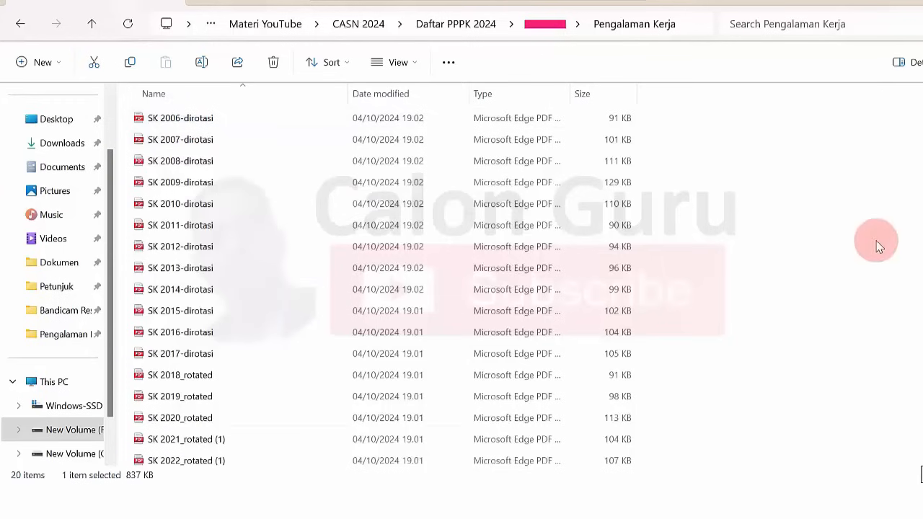
scroll(382, 286, "down", 1)
scroll(323, 412, "down", 1)
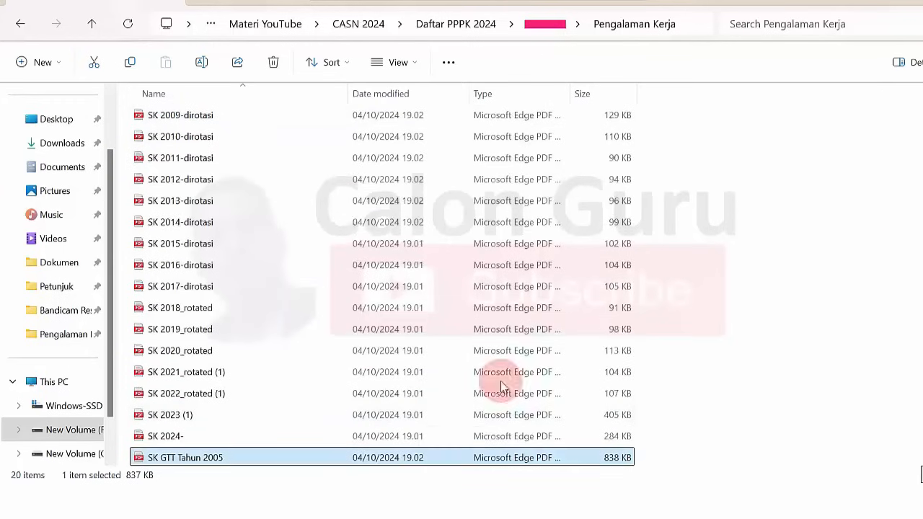
scroll(383, 285, "up", 1)
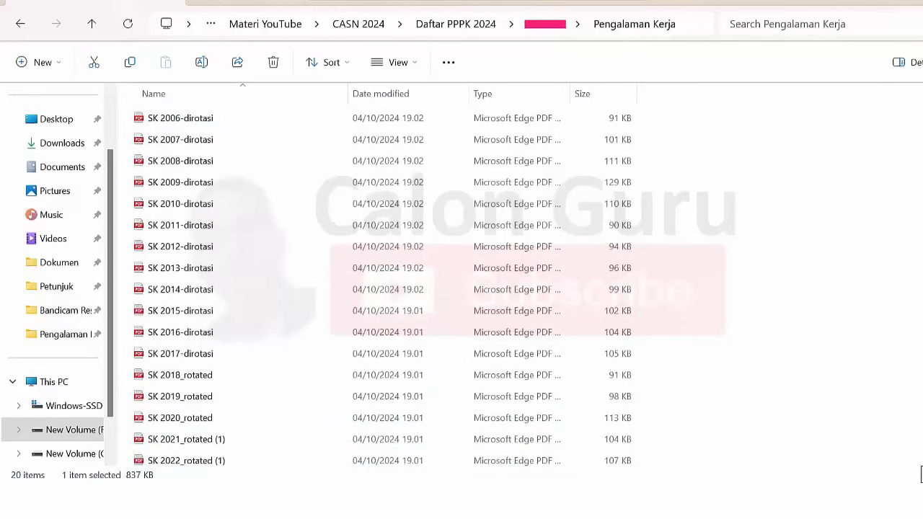
left_click(867, 255)
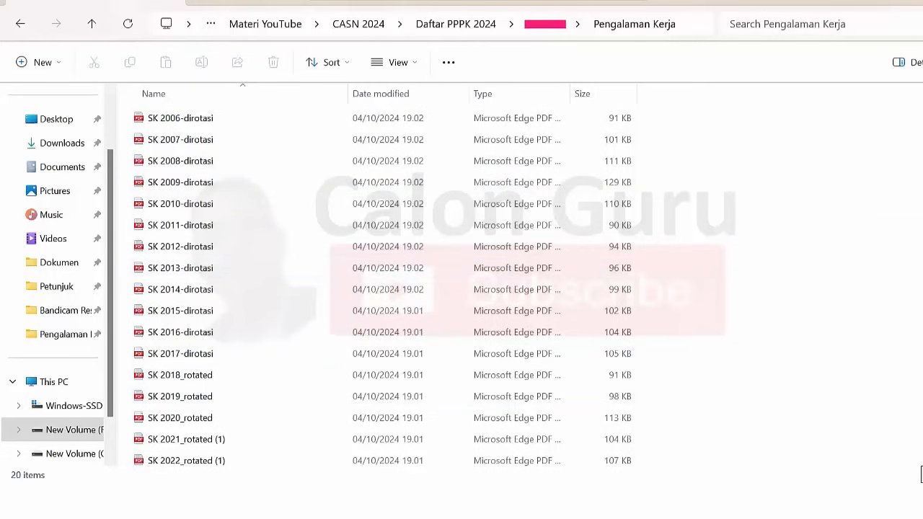
scroll(921, 474, "down", 1)
scroll(921, 475, "up", 1)
left_click(808, 286)
scroll(921, 474, "down", 1)
scroll(920, 475, "up", 1)
scroll(382, 289, "down", 2)
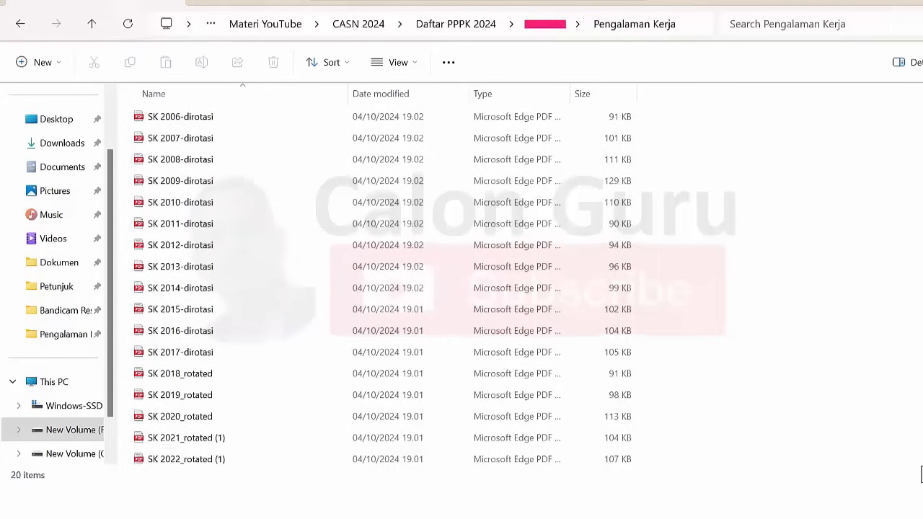
scroll(382, 289, "up", 2)
left_click(794, 278)
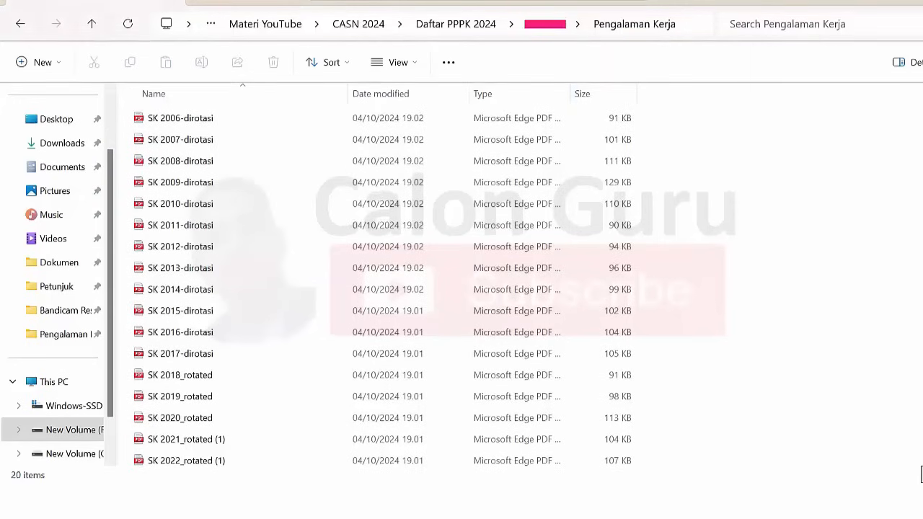
scroll(382, 288, "down", 2)
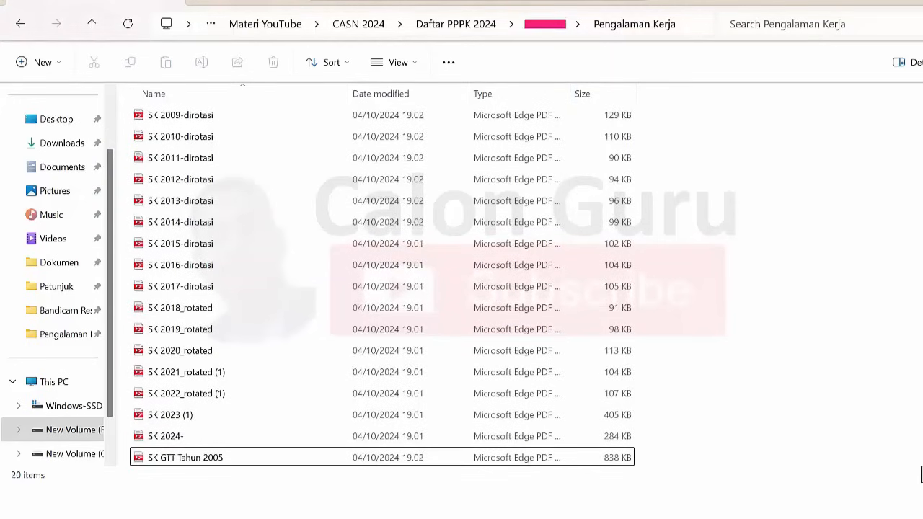
scroll(912, 216, "up", 1)
left_click(865, 292)
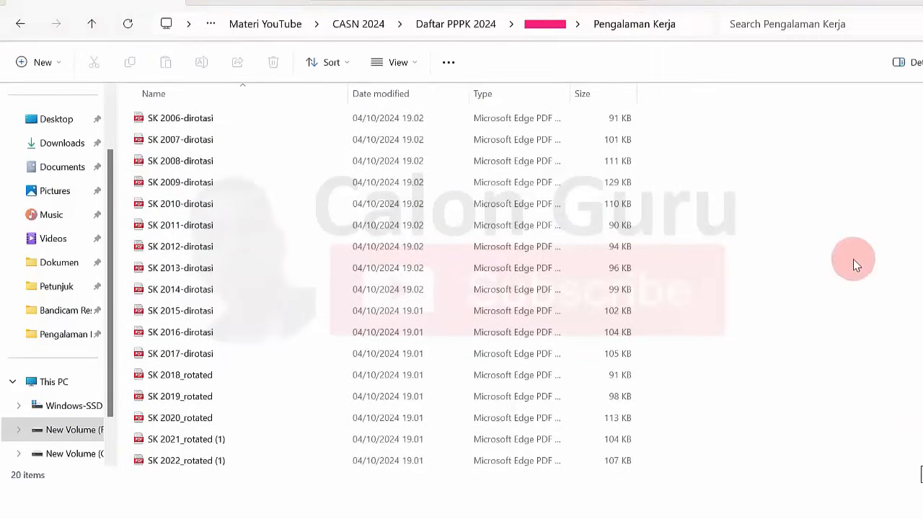
scroll(383, 289, "down", 1)
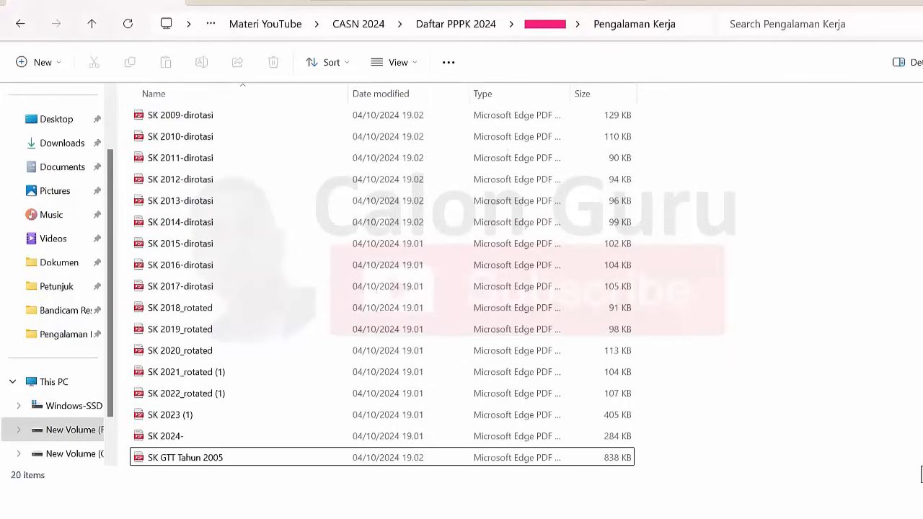
scroll(382, 289, "up", 1)
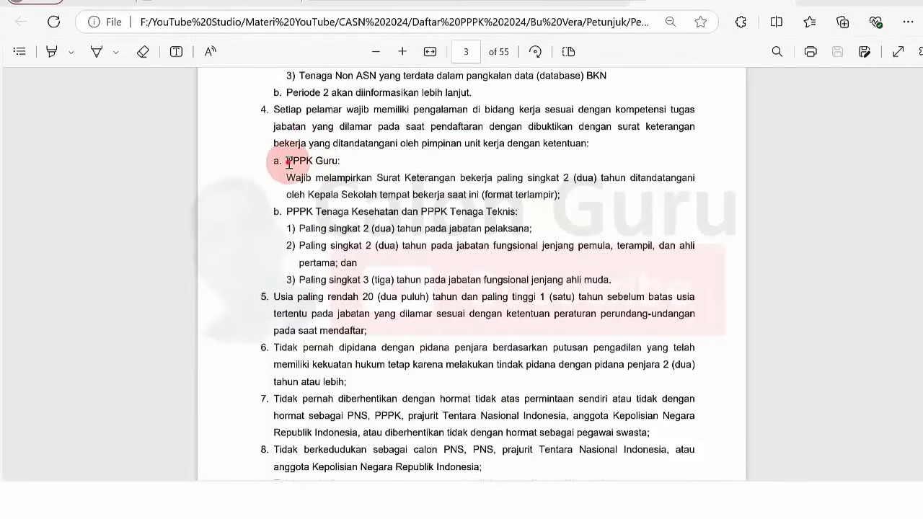
Highlight page 3's PPPK Guru requirement for a signed work-experience letter, then deselect it.
left_click_drag(289, 164, 461, 193)
left_click(302, 176)
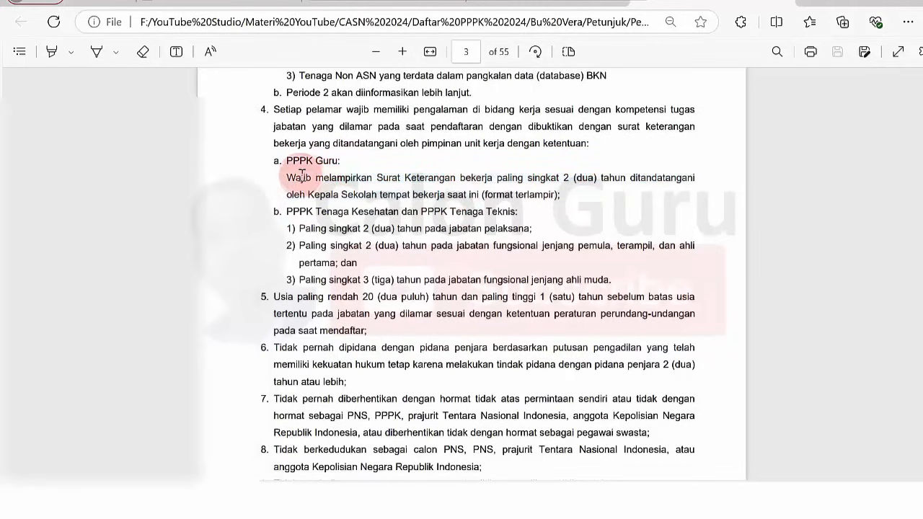
left_click_drag(300, 175, 453, 193)
left_click(453, 194)
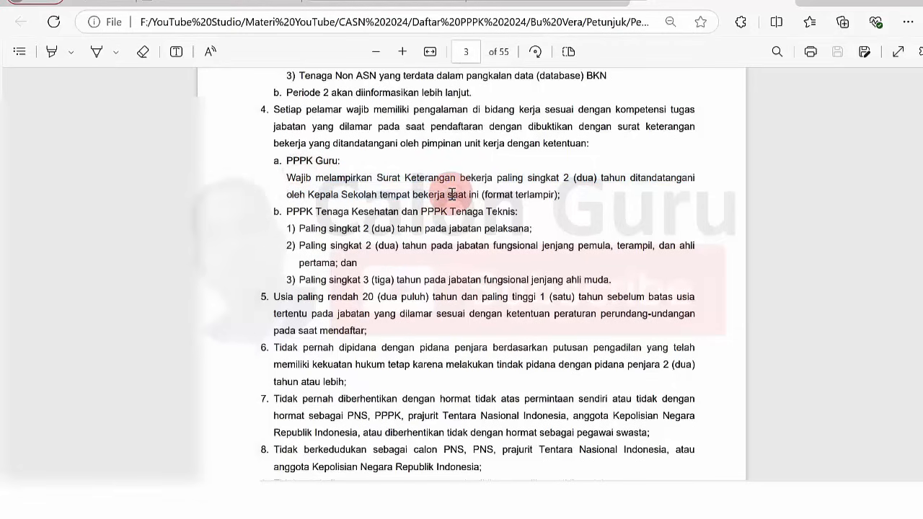
left_click(338, 177)
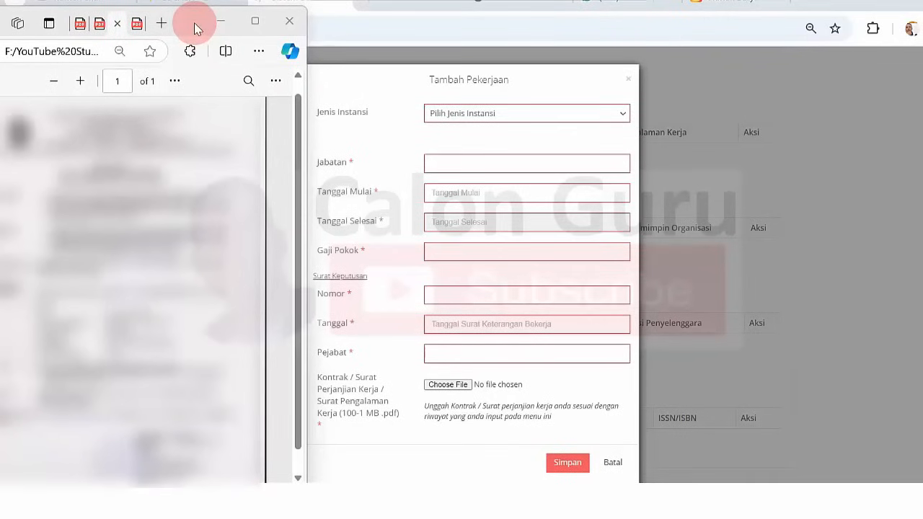
Set Jenis Instansi to Instansi Pemerintah, then bring the PDF guide forward.
left_click_drag(195, 28, 192, 28)
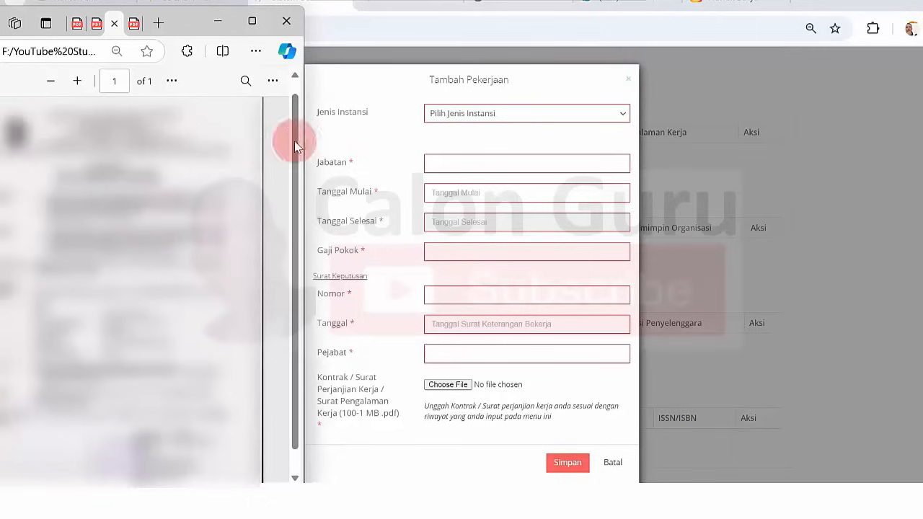
left_click(596, 113)
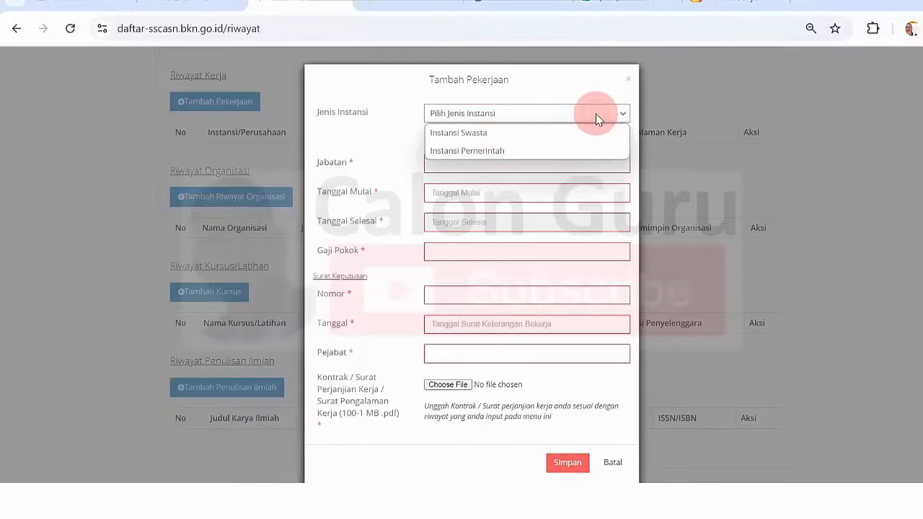
left_click(517, 151)
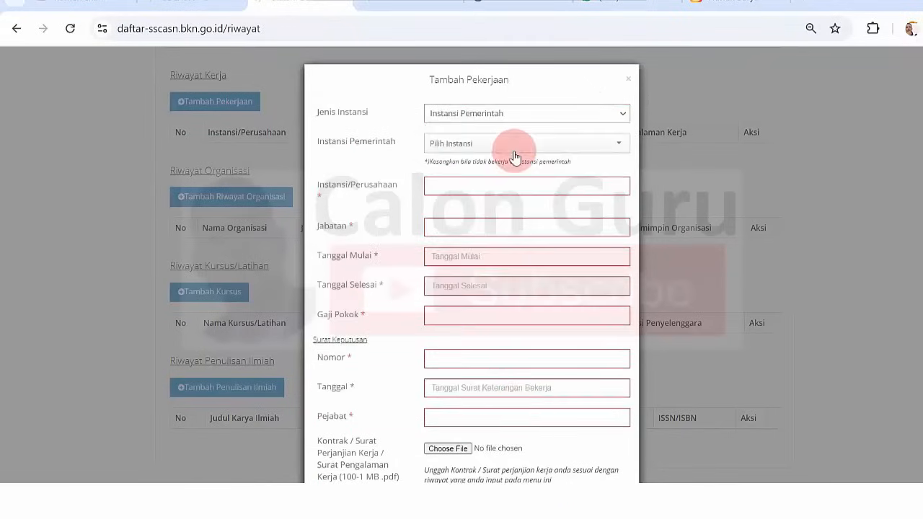
left_click(476, 501)
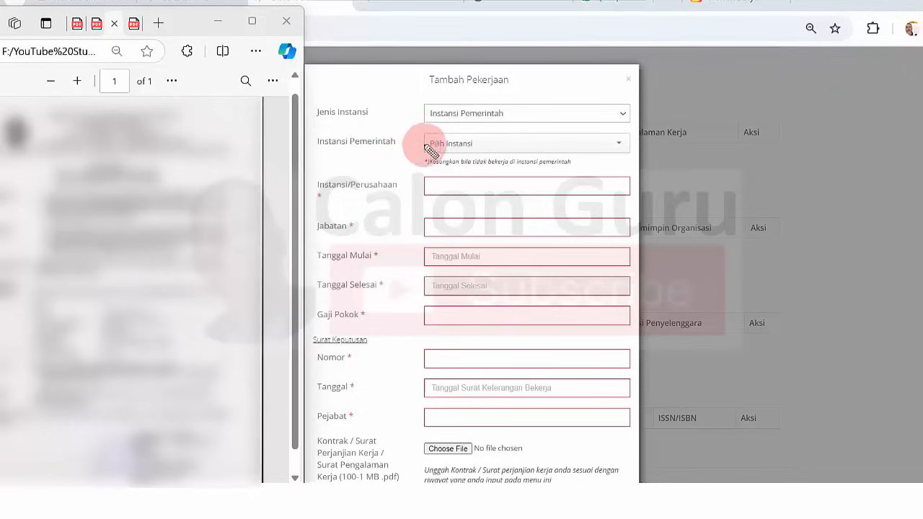
Pen-mark the required Instansi/Perusahaan, Jabatan, date, Gaji Pokok, Nomor, Tanggal and Pejabat fields.
left_click(436, 191)
left_click_drag(436, 191, 460, 192)
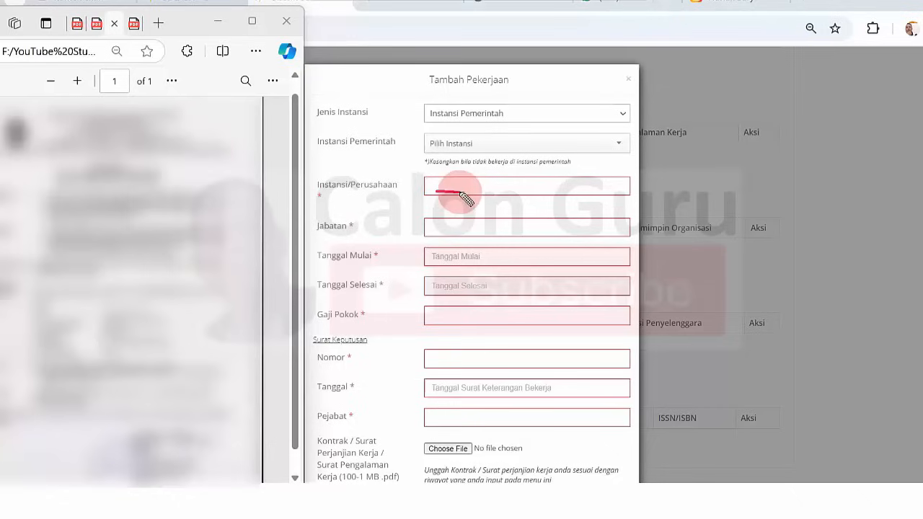
left_click_drag(443, 233, 456, 237)
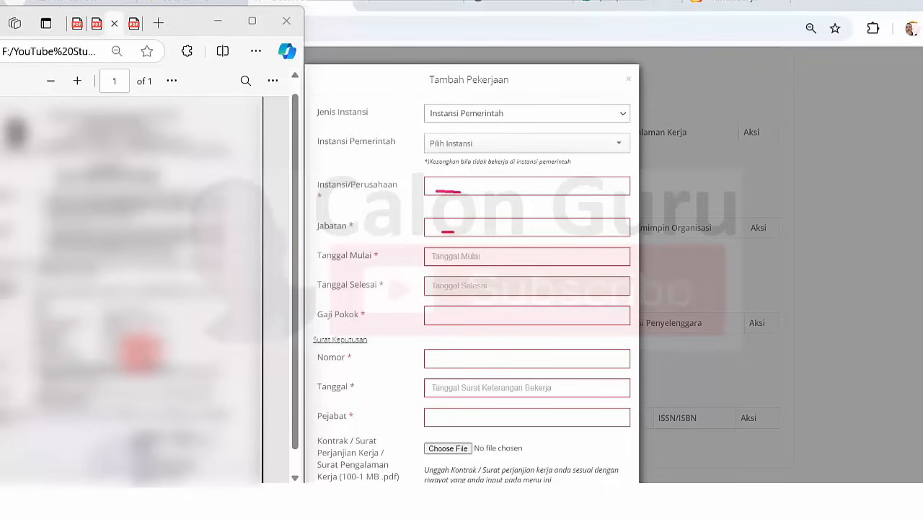
left_click_drag(429, 260, 440, 261)
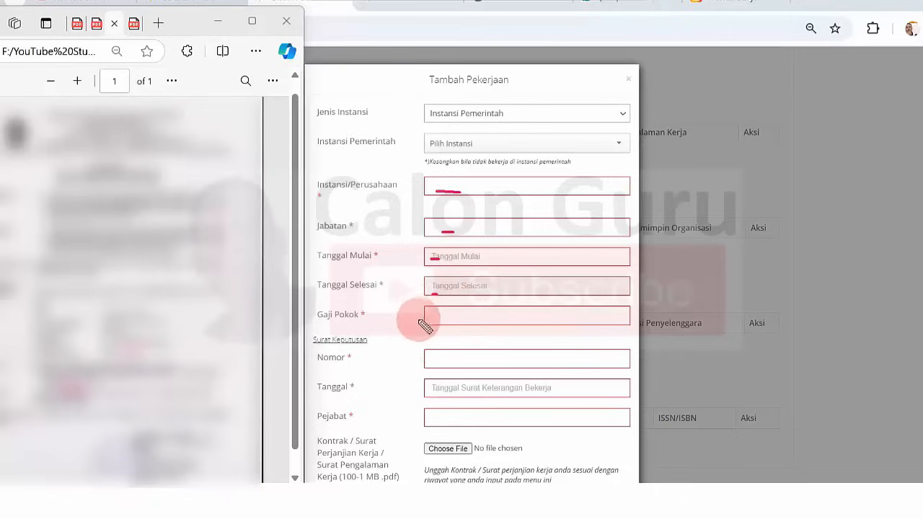
left_click_drag(441, 321, 455, 321)
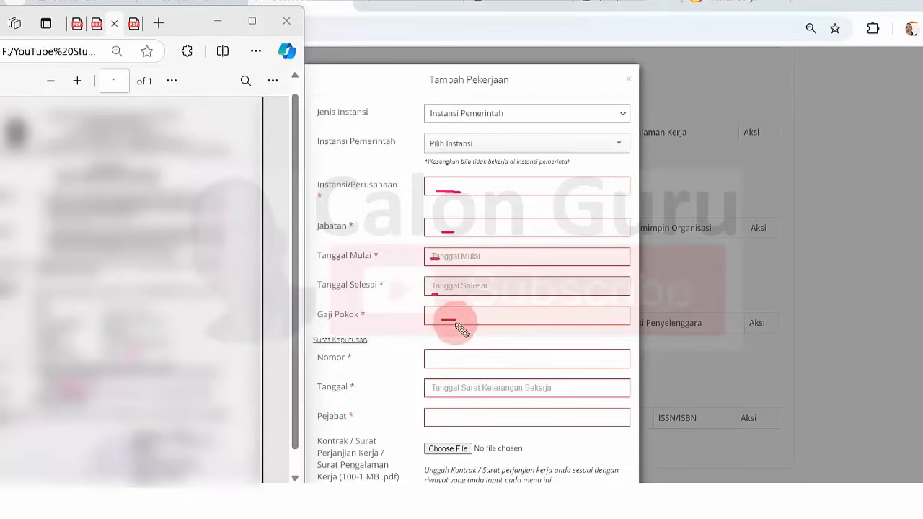
left_click_drag(435, 360, 447, 362)
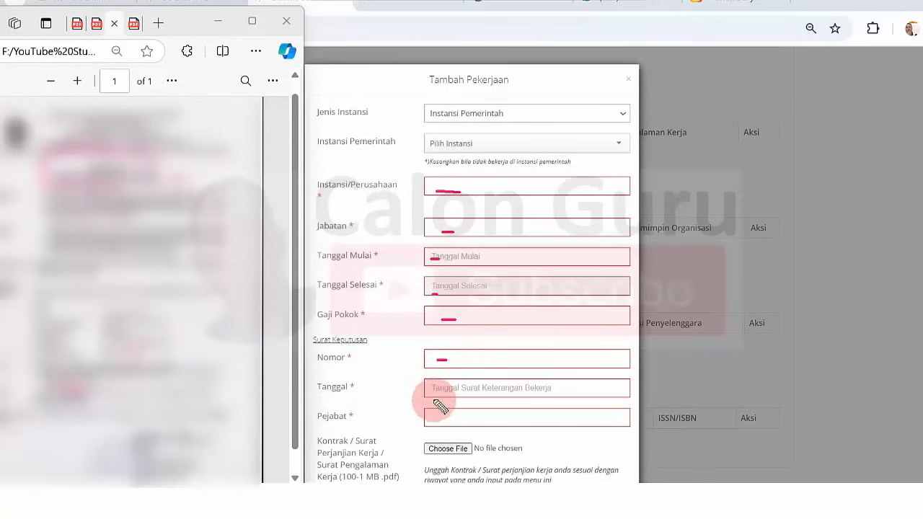
left_click_drag(438, 390, 447, 391)
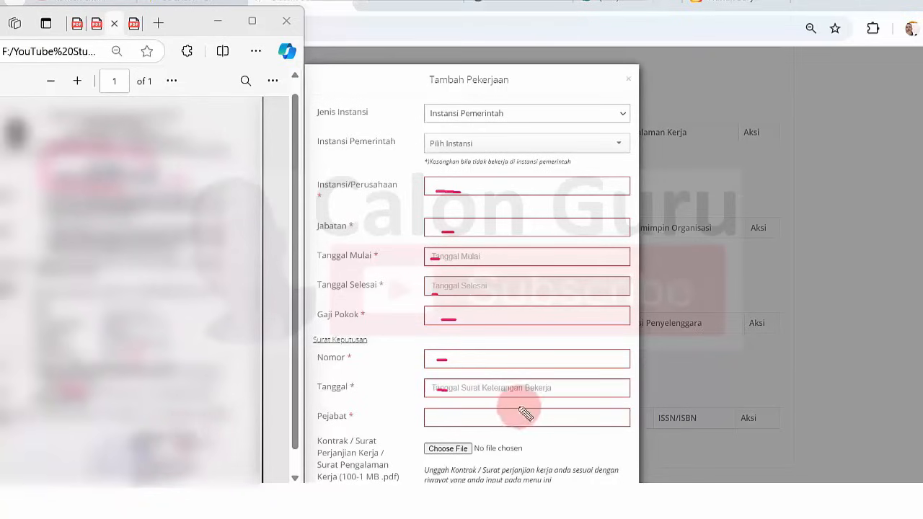
left_click_drag(437, 418, 448, 420)
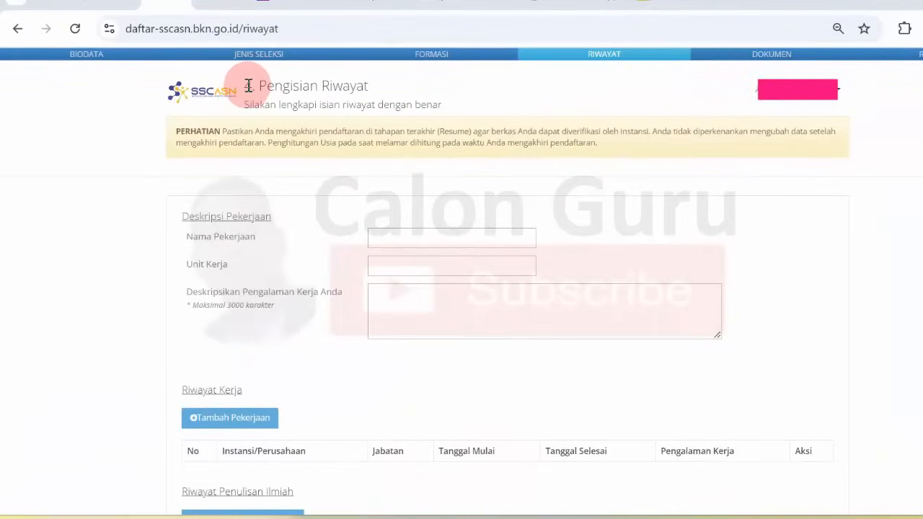
Emphasise the Pengisian Riwayat heading and the Riwayat Kerja and Riwayat Penulisan Ilmiah labels, then scroll down.
left_click_drag(248, 85, 345, 89)
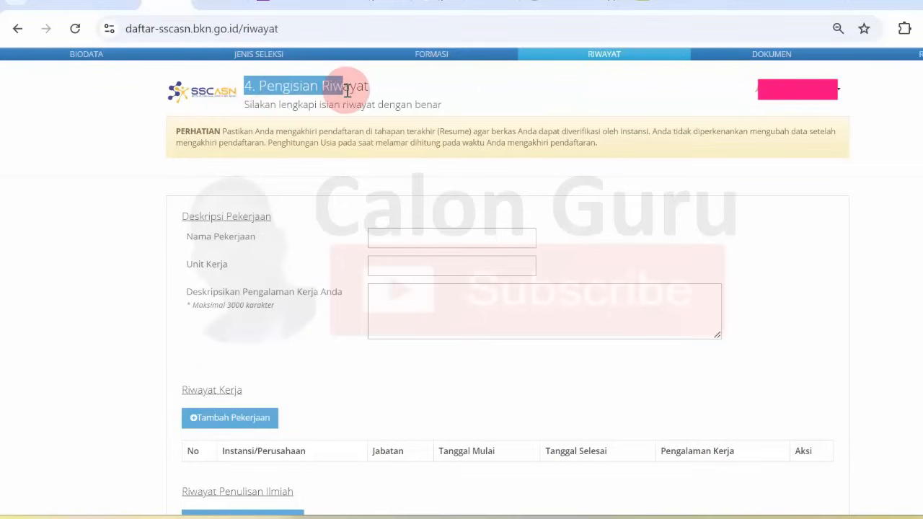
left_click(347, 90)
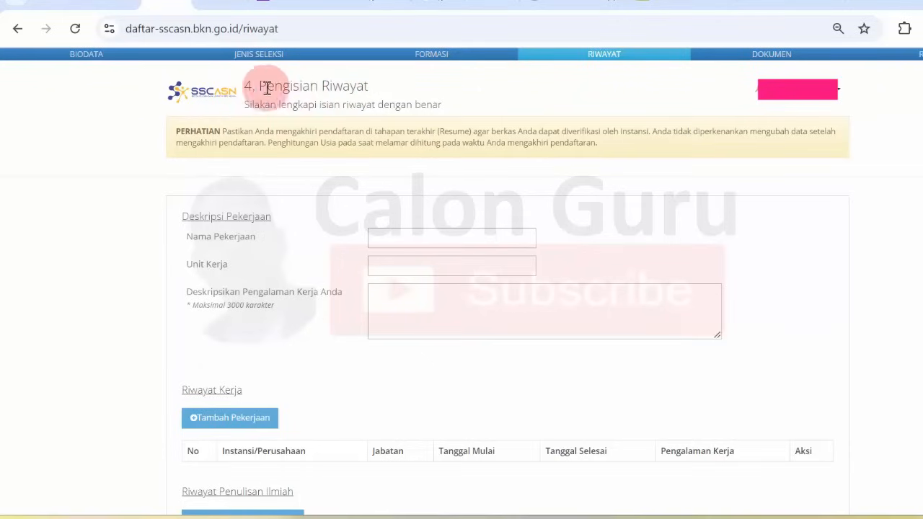
left_click_drag(243, 86, 325, 91)
left_click(326, 92)
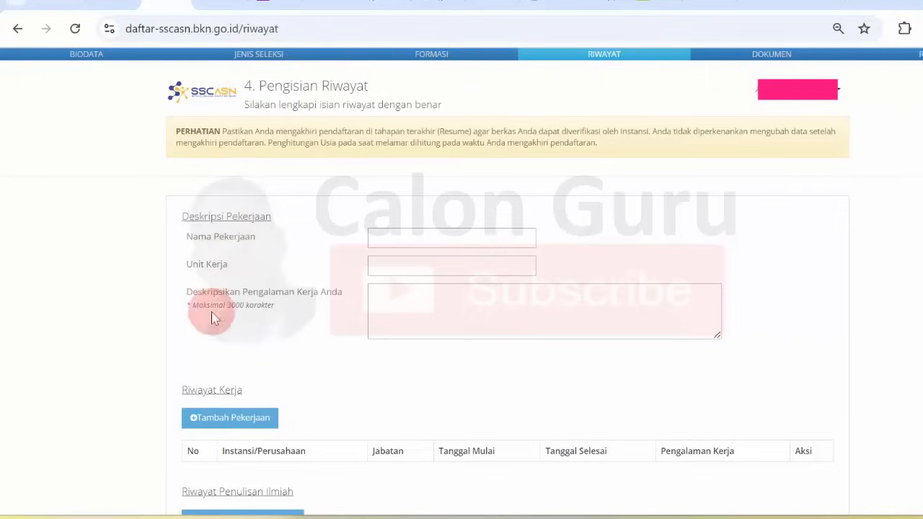
left_click_drag(185, 389, 217, 393)
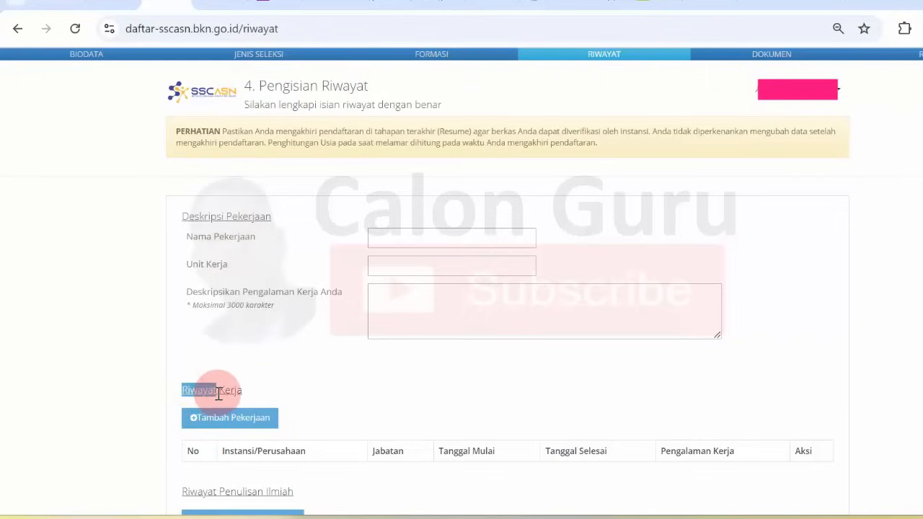
left_click(135, 362)
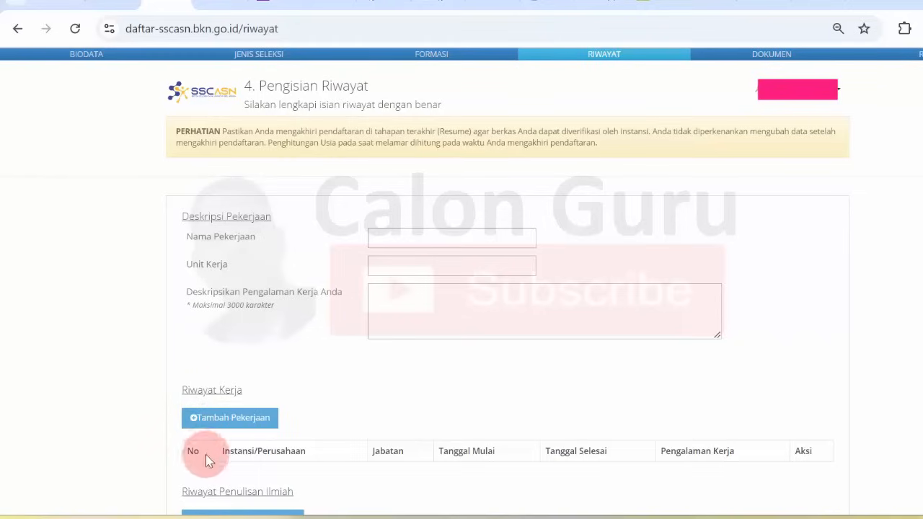
left_click_drag(191, 492, 267, 499)
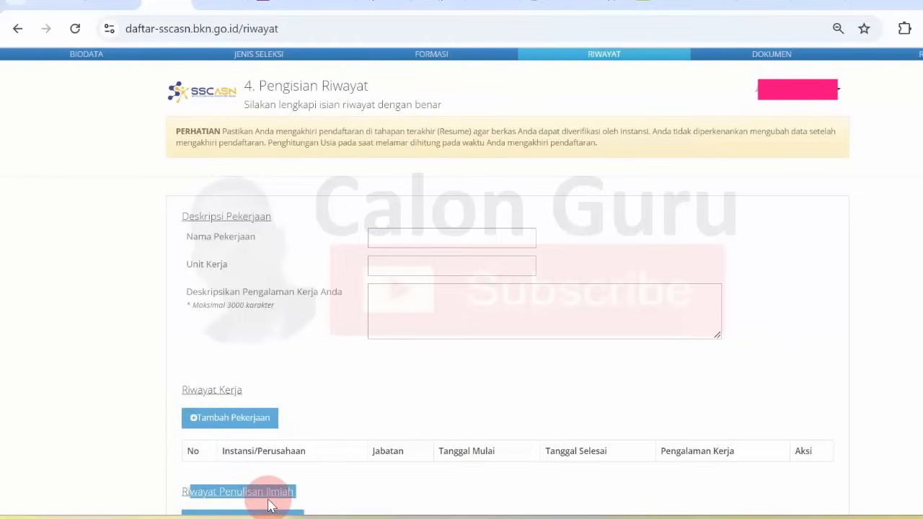
left_click(318, 478)
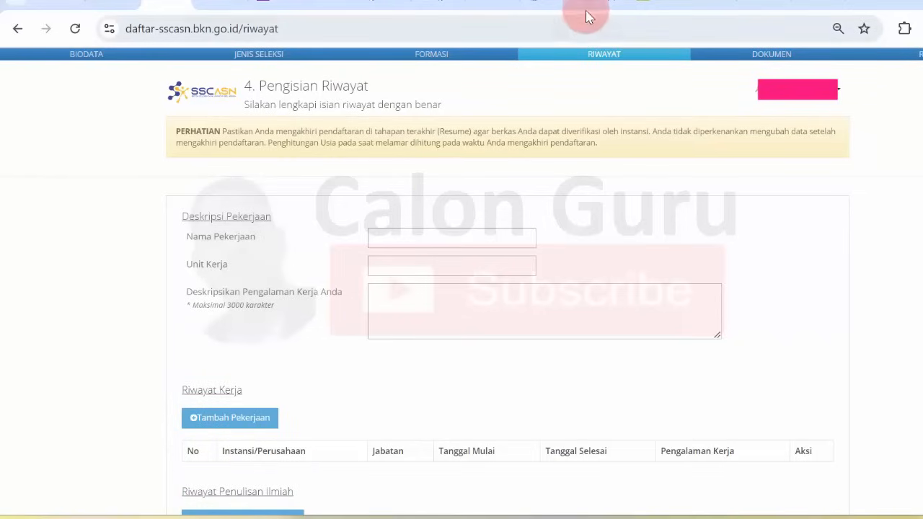
scroll(588, 4, "down", 2)
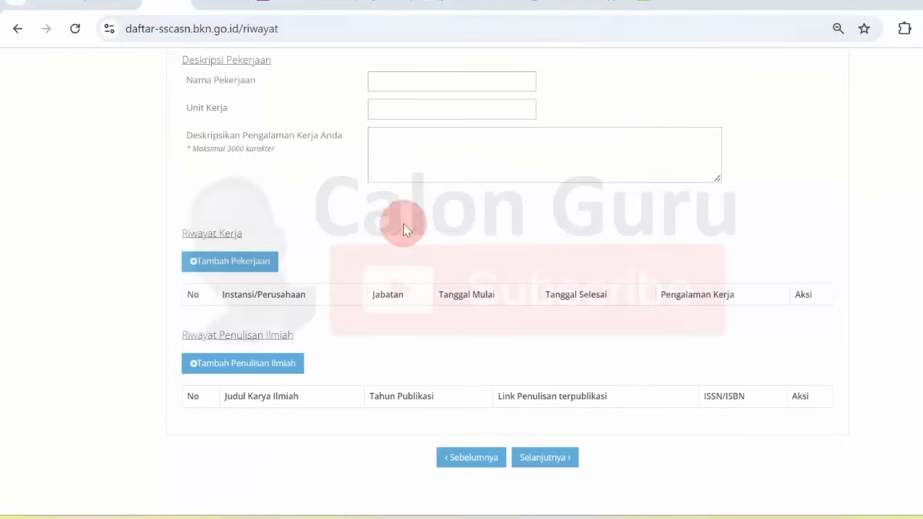
Open the Tambah Penulisan Ilmiah form and point out the required Judul Karya Ilmiah asterisk.
left_click(252, 373)
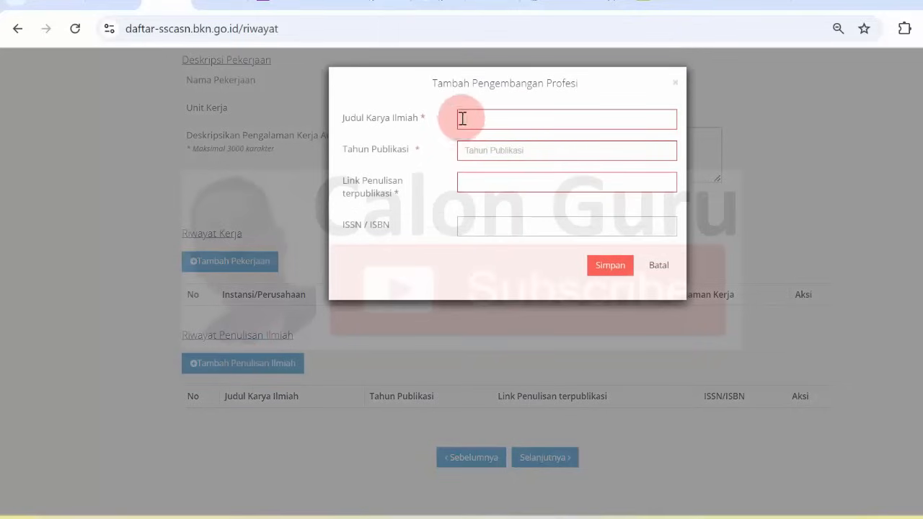
double_click(422, 117)
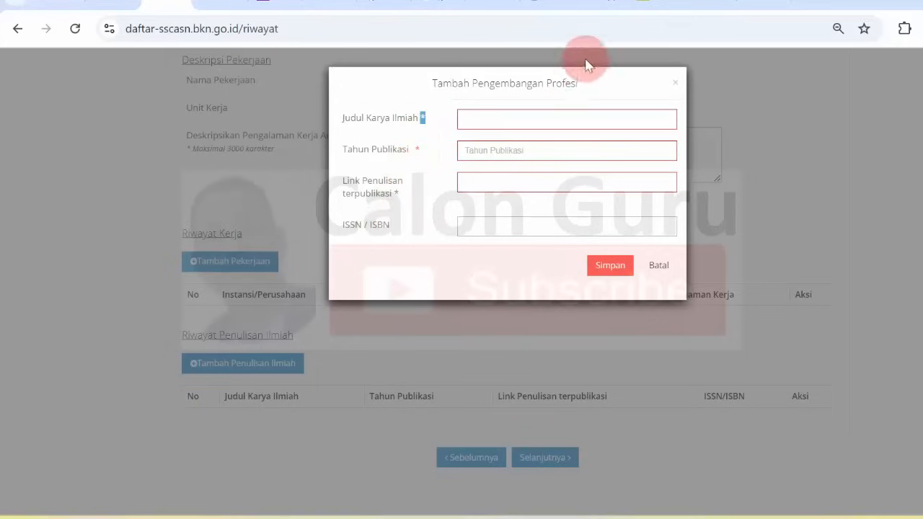
left_click(391, 164)
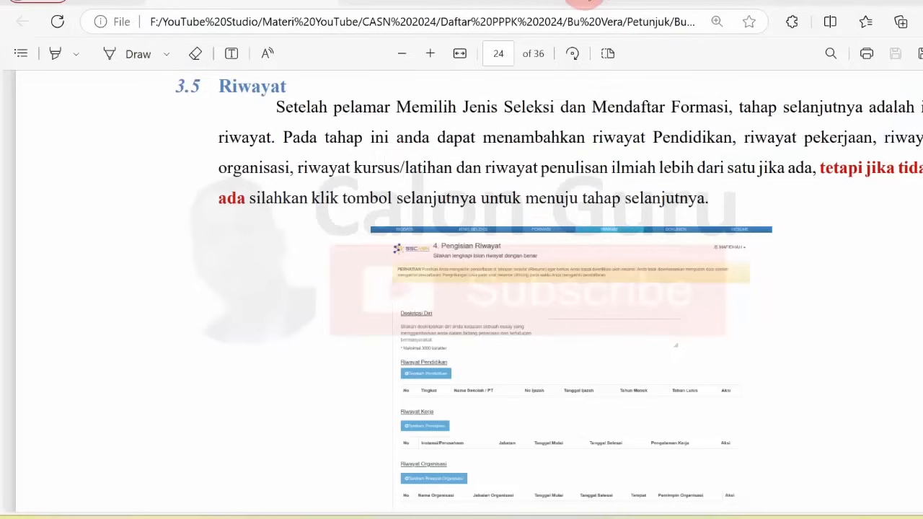
Highlight the Riwayat heading, the opening sentence and the addable history types in section 3.5.
double_click(242, 87)
left_click(488, 144)
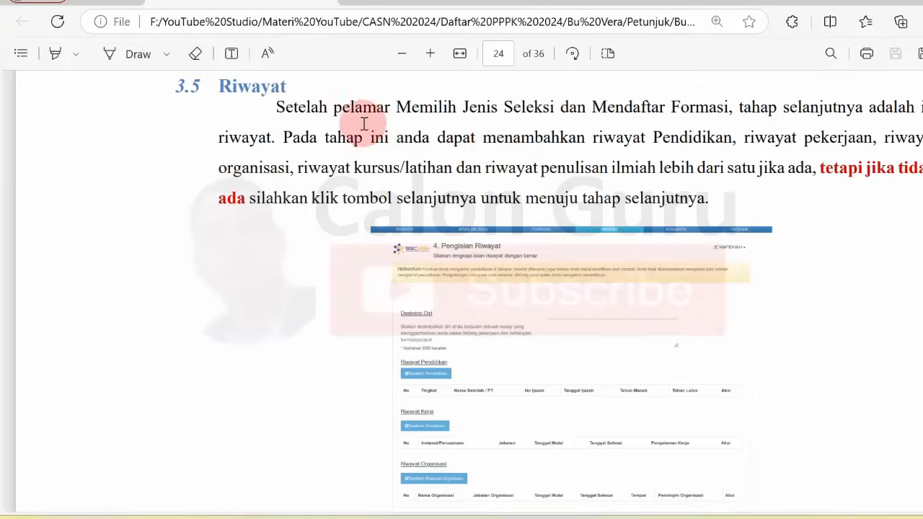
left_click_drag(361, 109, 306, 142)
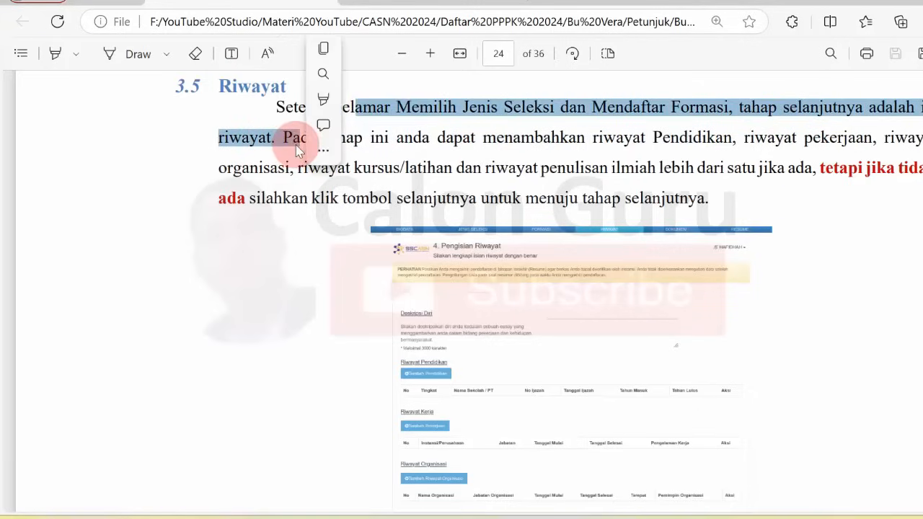
left_click(472, 155)
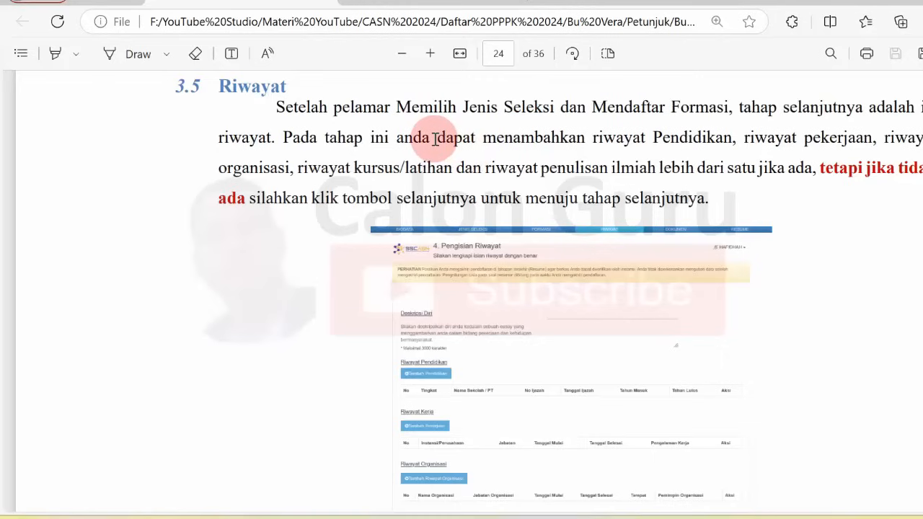
left_click_drag(436, 138, 703, 139)
left_click_drag(580, 122, 647, 165)
left_click(647, 165)
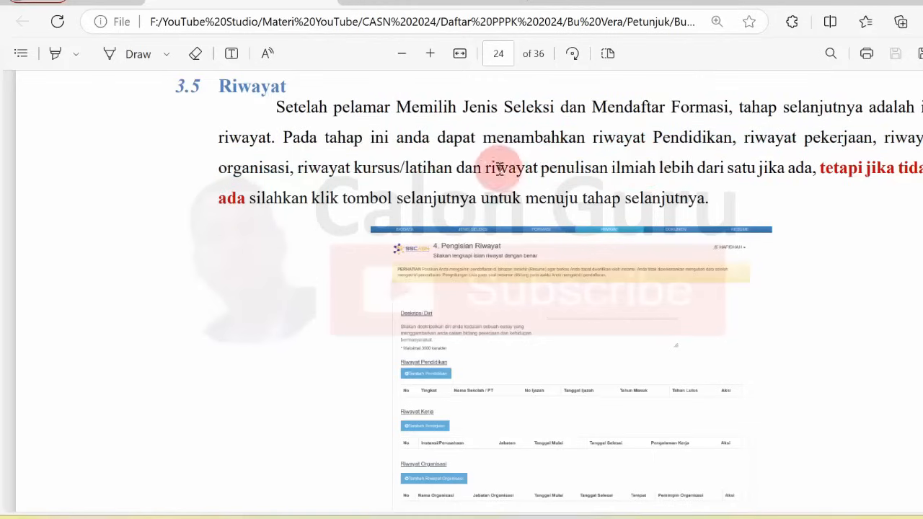
Highlight 'riwayat penulisan ilmiah lebih dari satu', then switch to the JISD article window.
left_click_drag(488, 166, 811, 173)
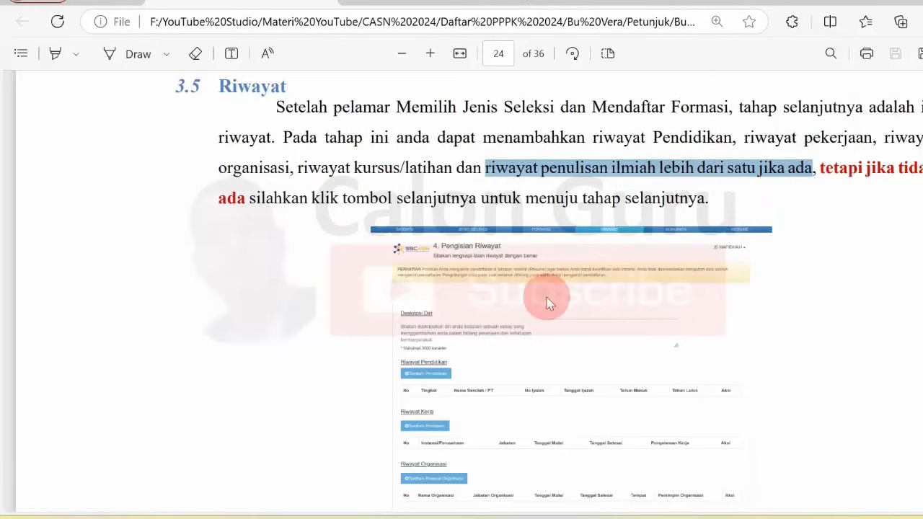
left_click(418, 213)
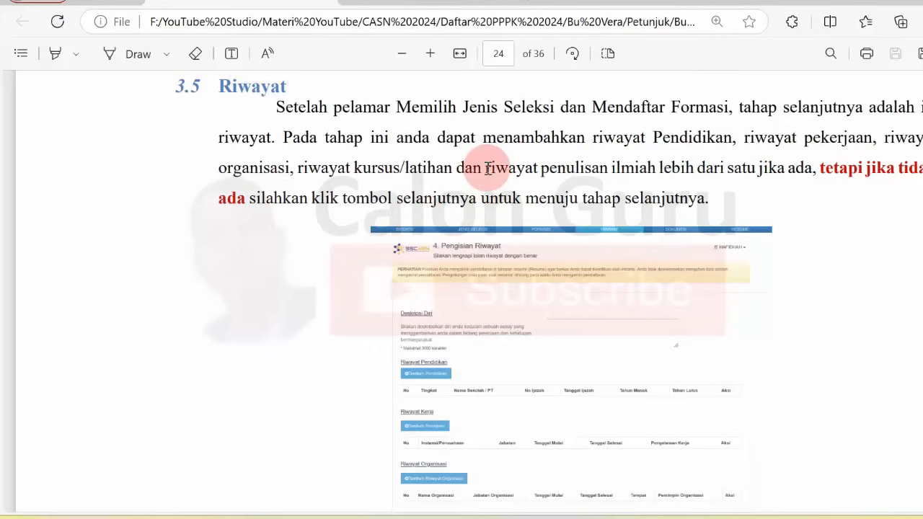
left_click_drag(488, 168, 756, 165)
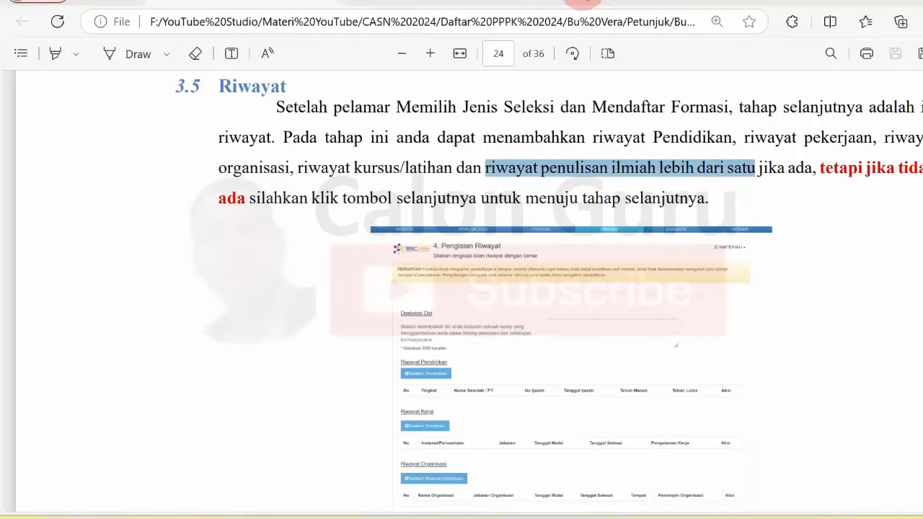
left_click(534, 173)
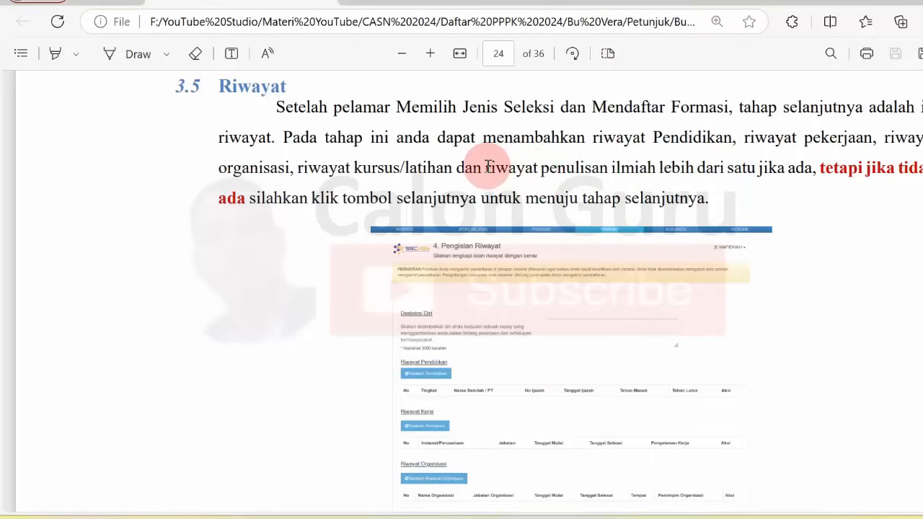
left_click_drag(485, 168, 645, 177)
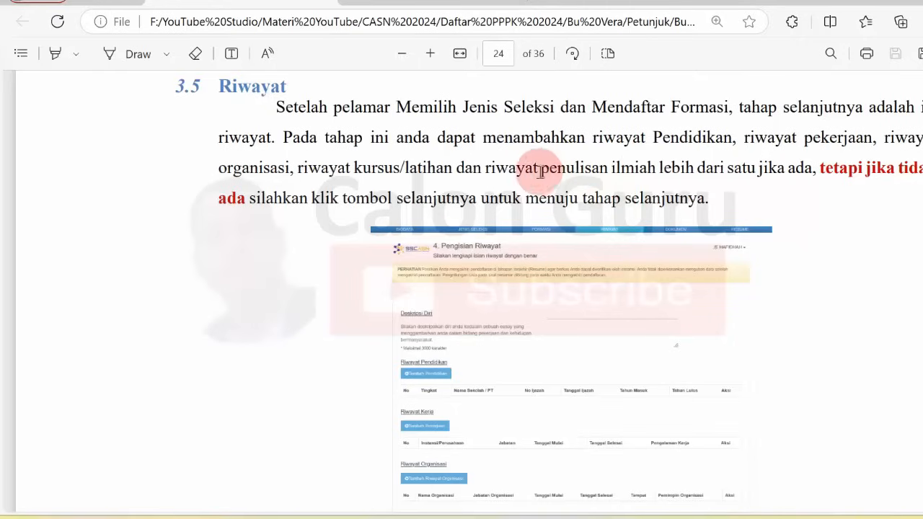
left_click_drag(488, 166, 768, 168)
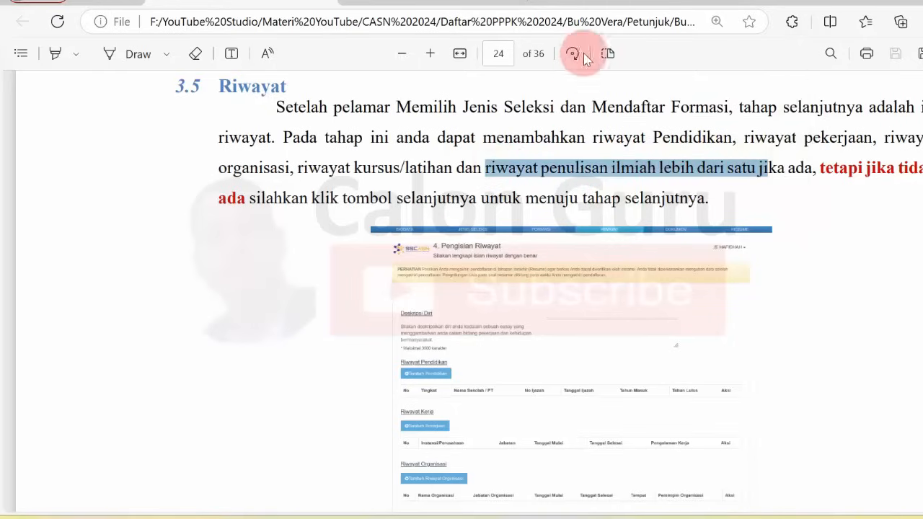
left_click(548, 212)
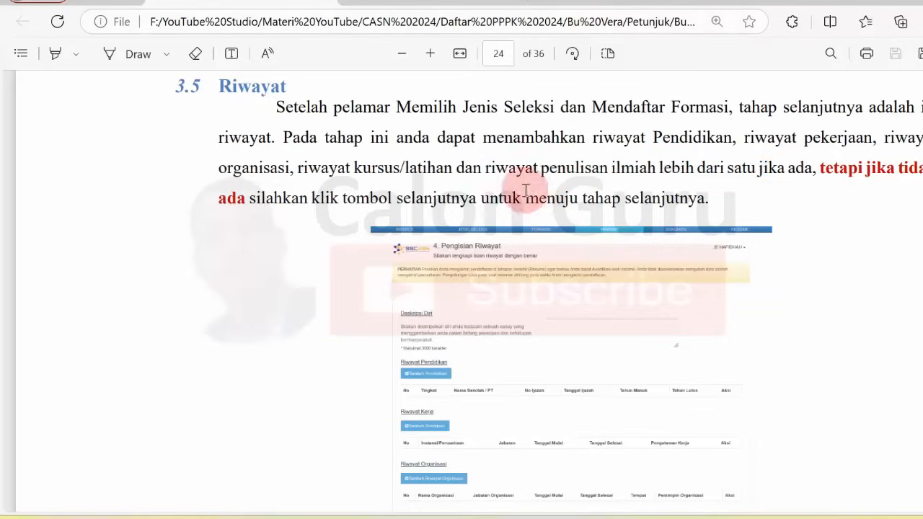
left_click_drag(488, 168, 611, 168)
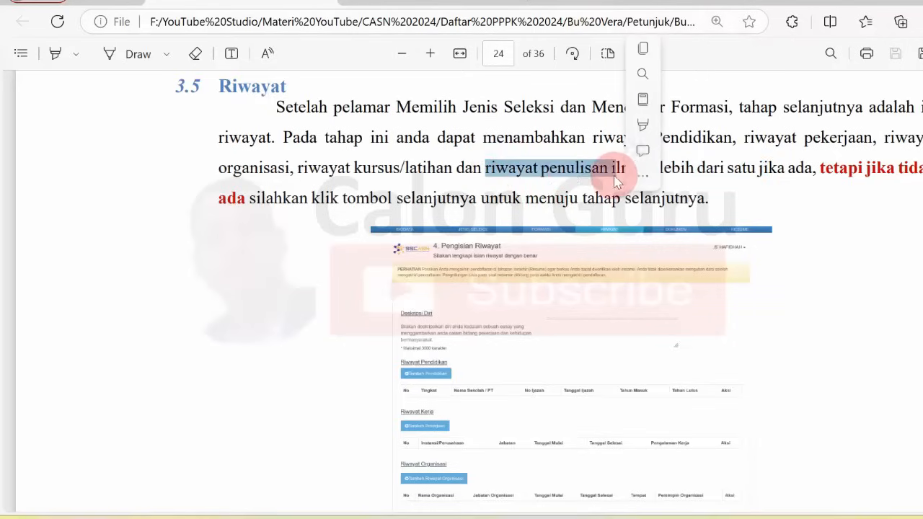
left_click(570, 169)
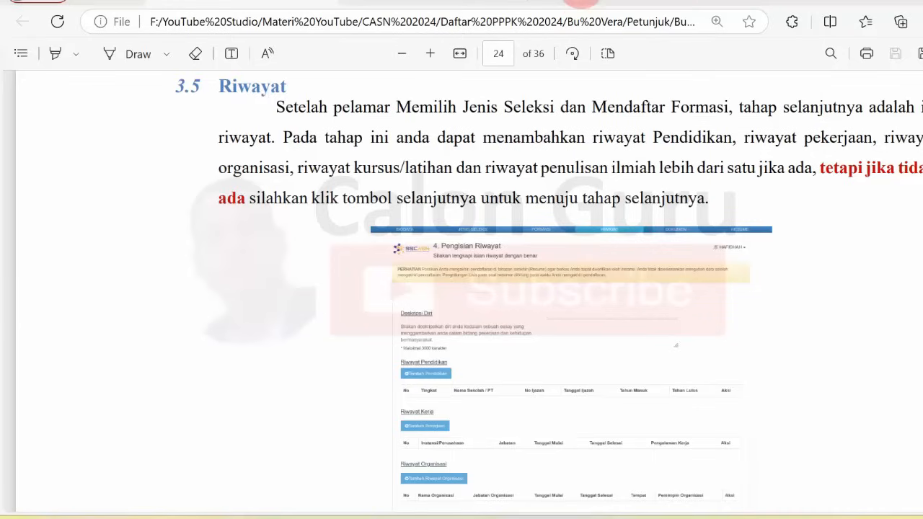
key("alt+Tab")
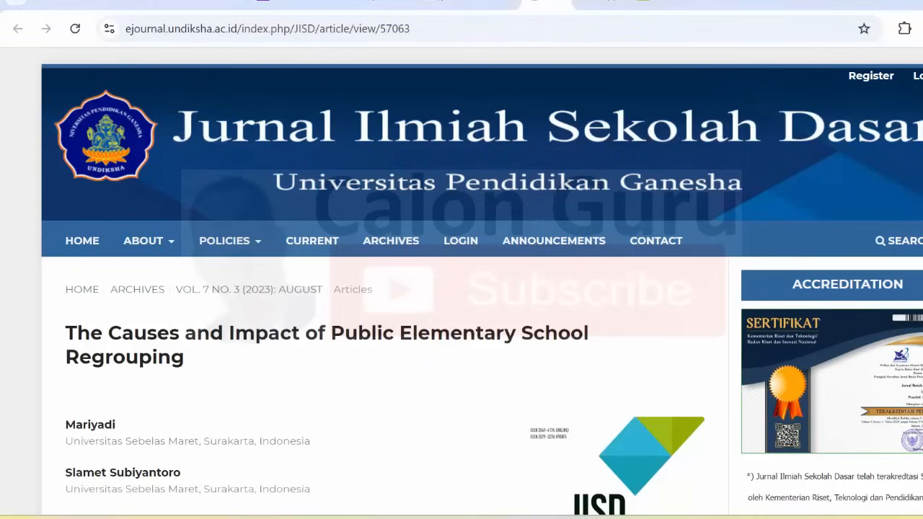
scroll(462, 289, "down", 1)
scroll(462, 289, "down", 3)
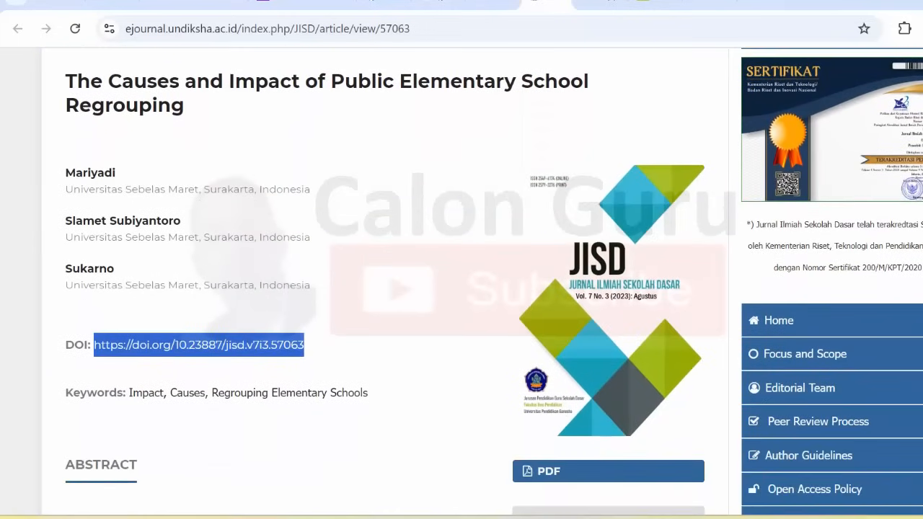
scroll(461, 288, "down", 4)
scroll(462, 288, "down", 12)
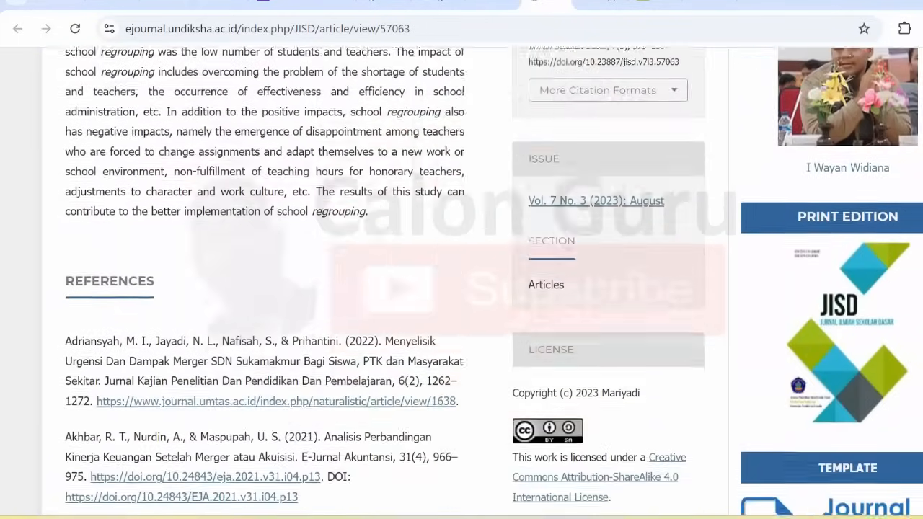
scroll(462, 288, "down", 4)
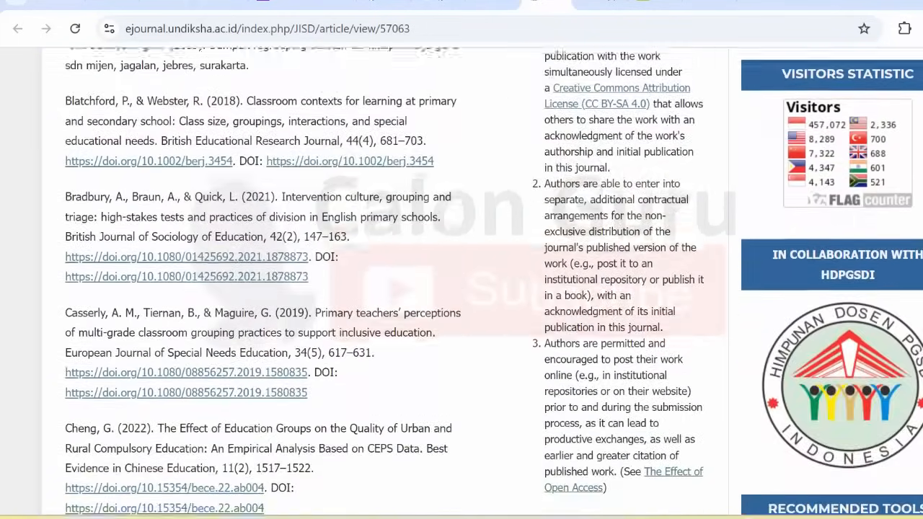
scroll(461, 288, "up", 11)
scroll(461, 288, "up", 9)
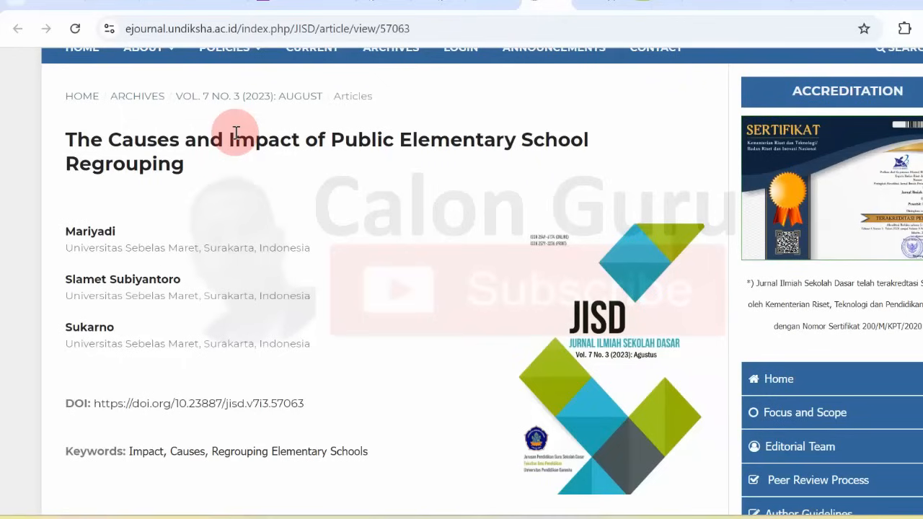
In a new tab, search 'google sc' and go to the Google Scholar home page.
left_click(863, 5)
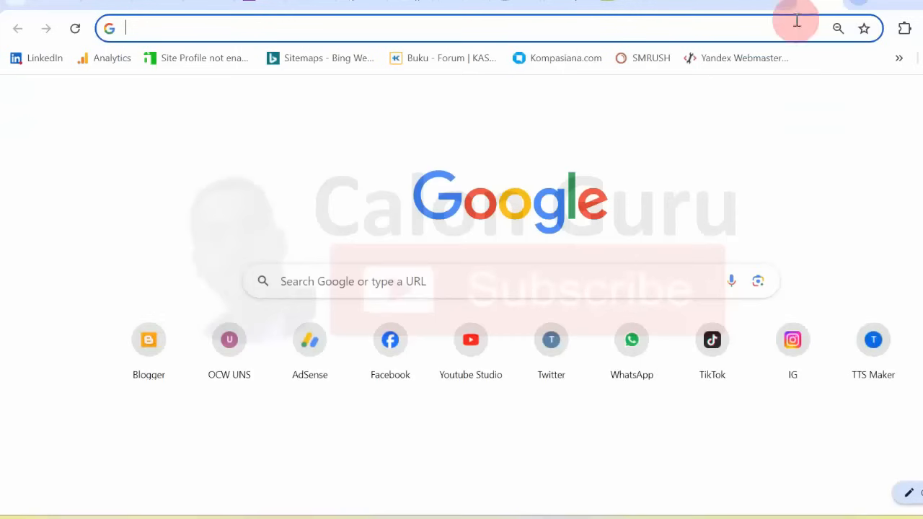
type("g")
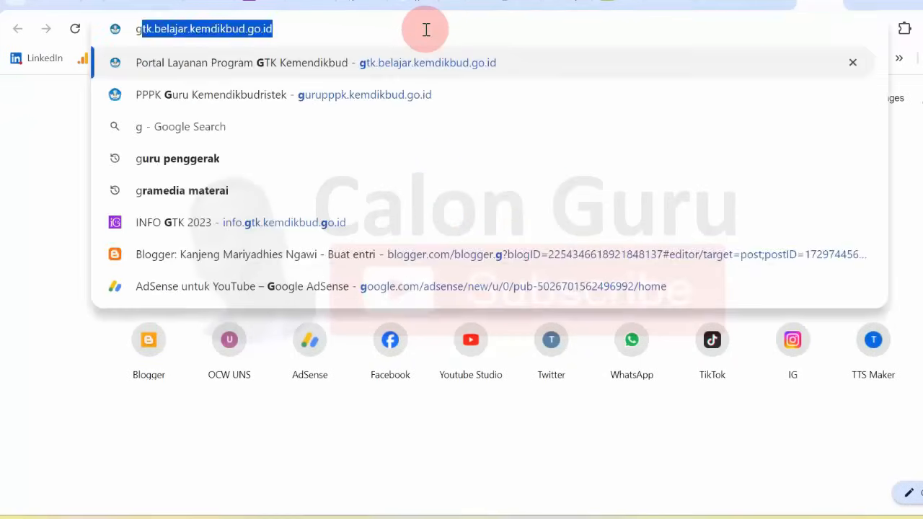
type("oogle sc")
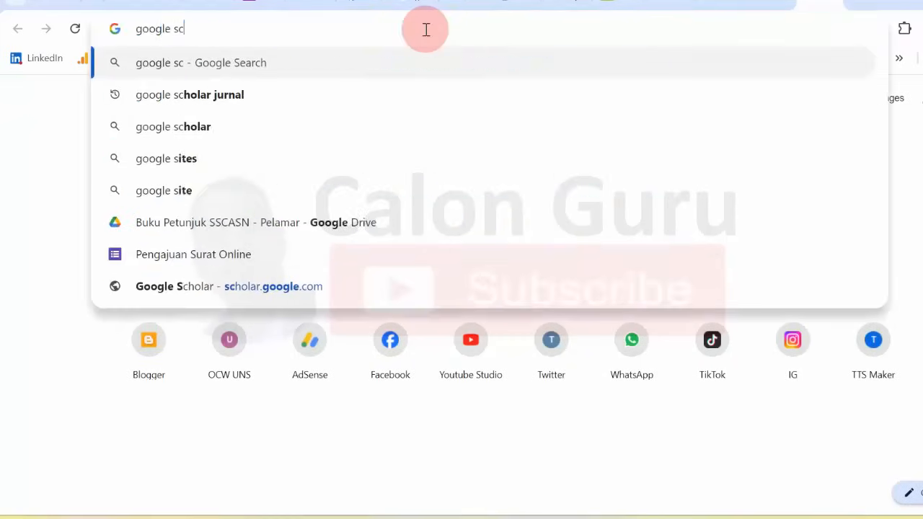
left_click(241, 98)
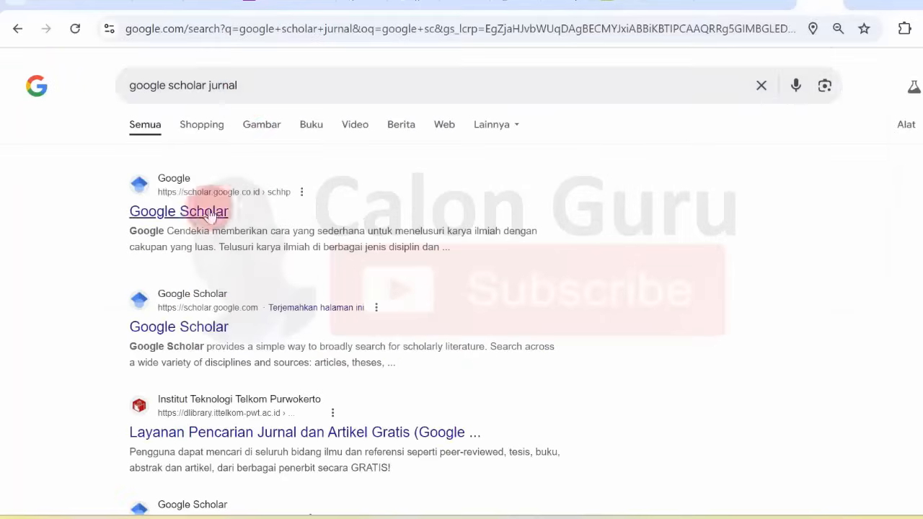
left_click(204, 212)
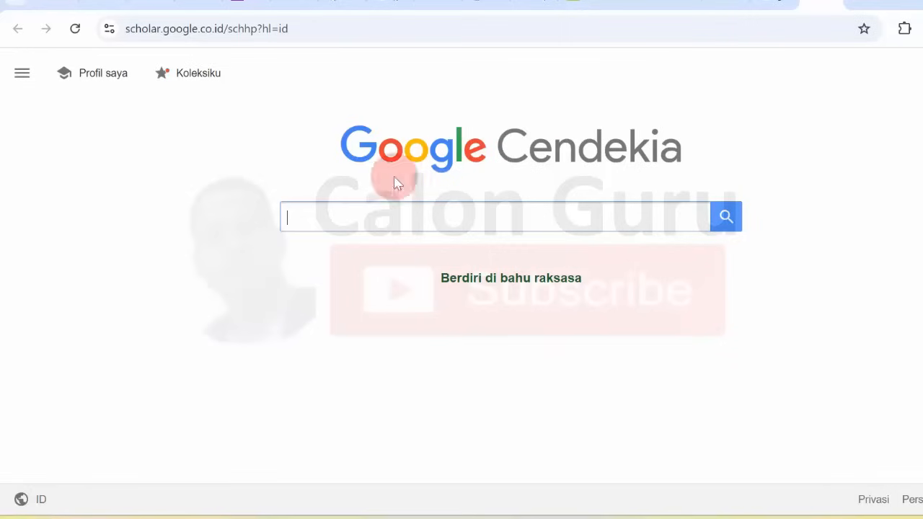
Search Google Scholar for 'The Causes and Impact of Public Elementary School Regrouping', then open a blank tab.
type("The Causes and Impact of Public Elementary School Regrouping")
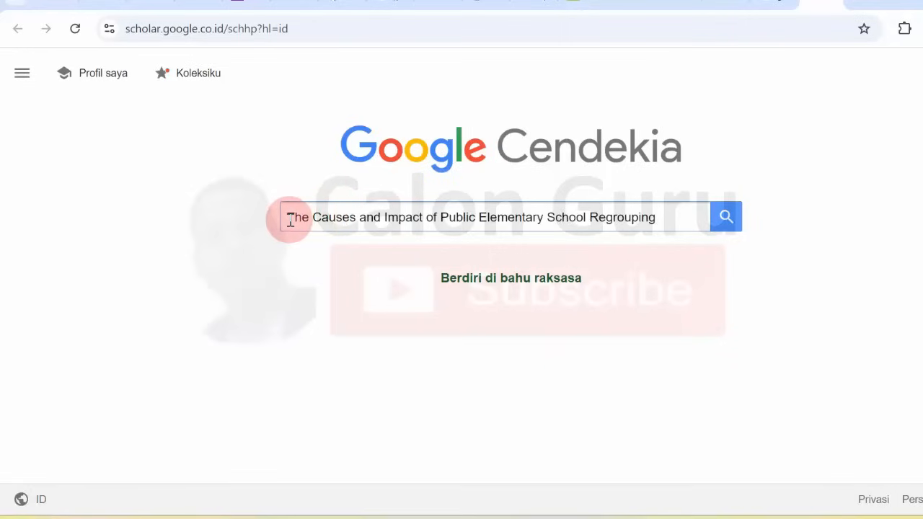
left_click_drag(289, 219, 591, 216)
left_click(590, 216)
key("Return")
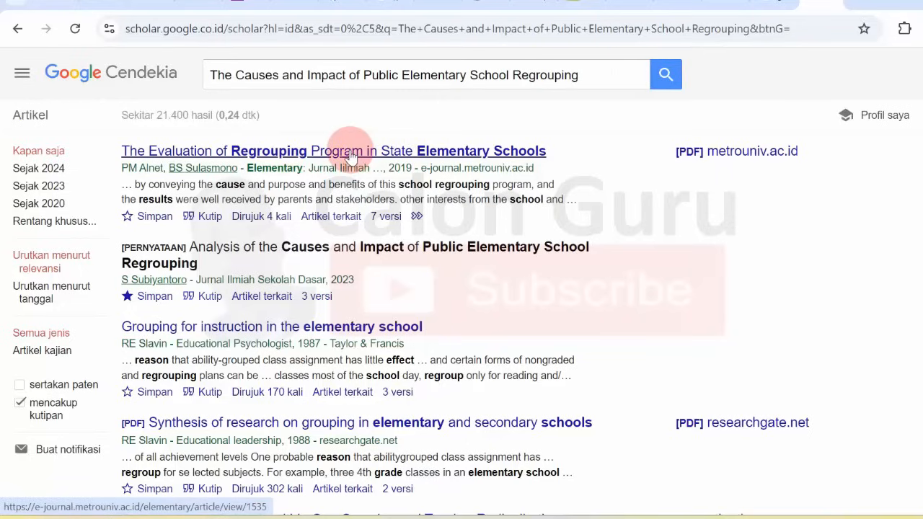
left_click(860, 2)
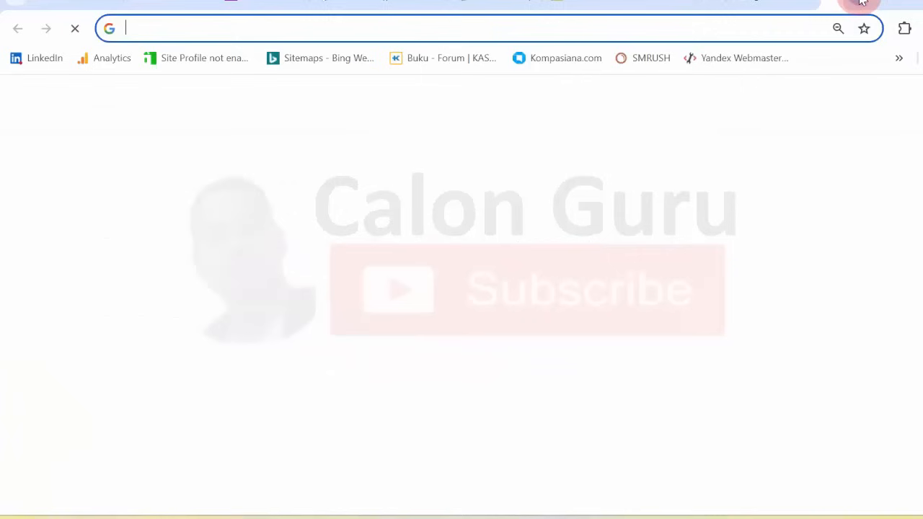
Web-search the pasted article title and open the first ejournal.undiksha JISD result.
left_click(421, 38)
type("The Causes and Impact of Public Elementary School Regrouping")
key("Return")
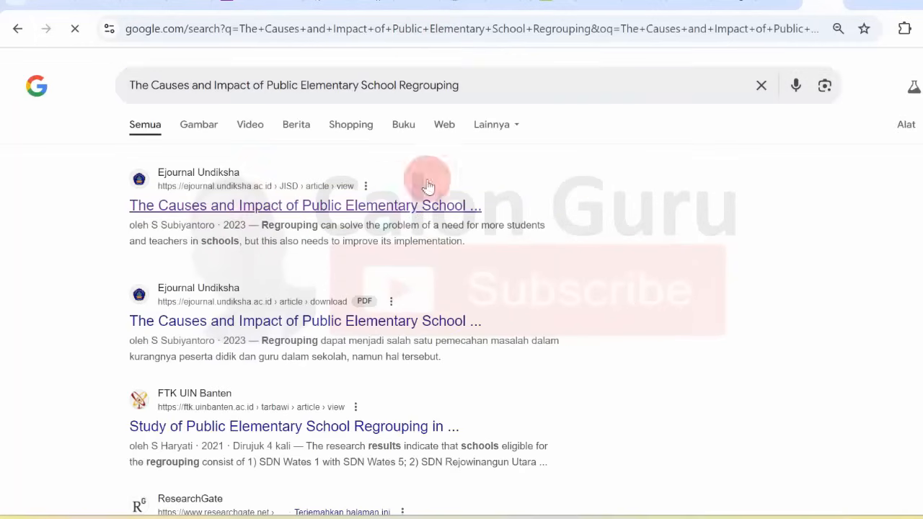
left_click(267, 206)
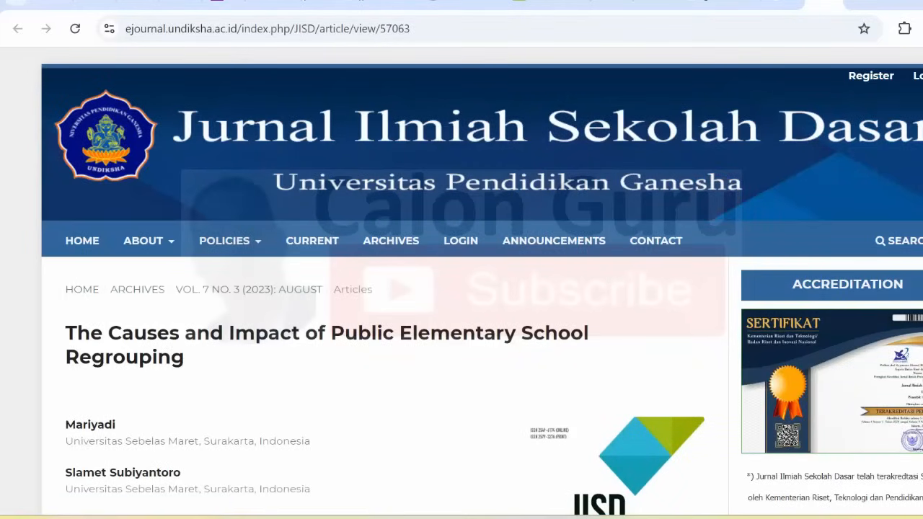
Review the JISD article and highlight its title, then switch to the Mimbar Sekolah Dasar article.
scroll(461, 289, "down", 5)
scroll(462, 289, "up", 5)
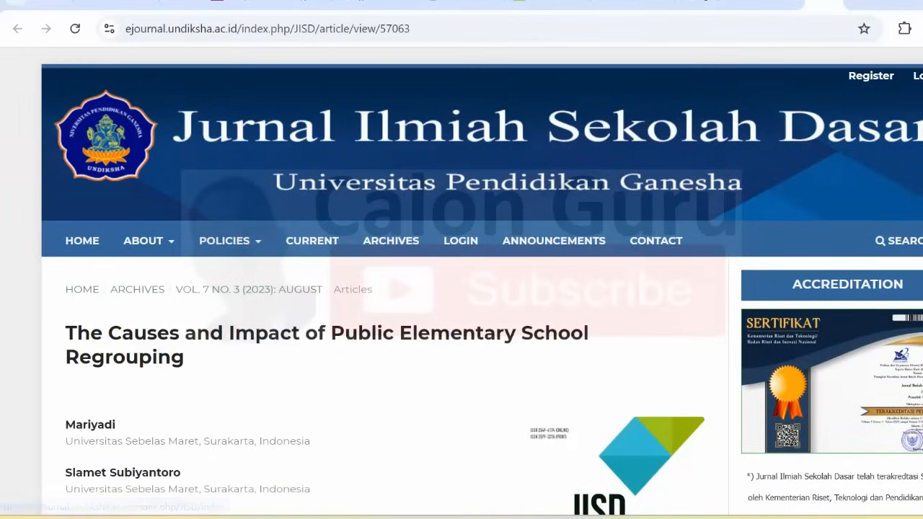
scroll(461, 288, "down", 1)
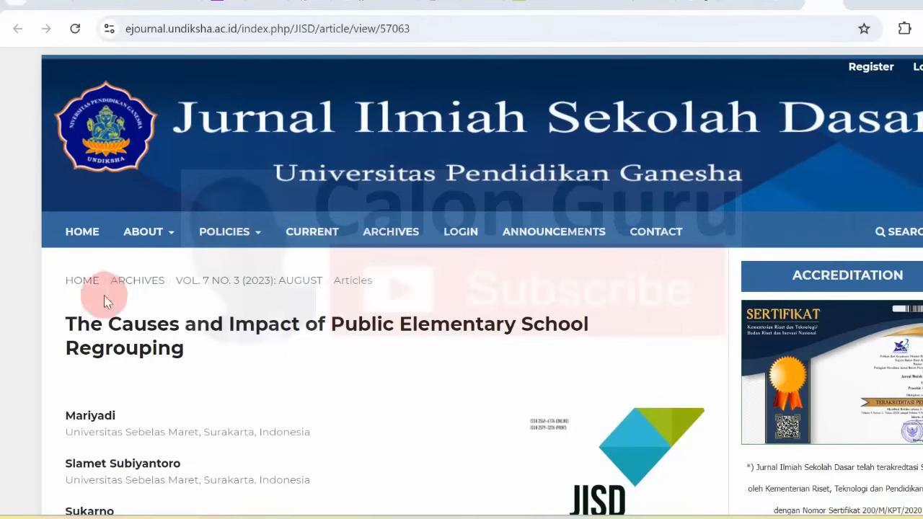
left_click_drag(67, 324, 155, 340)
left_click(155, 340)
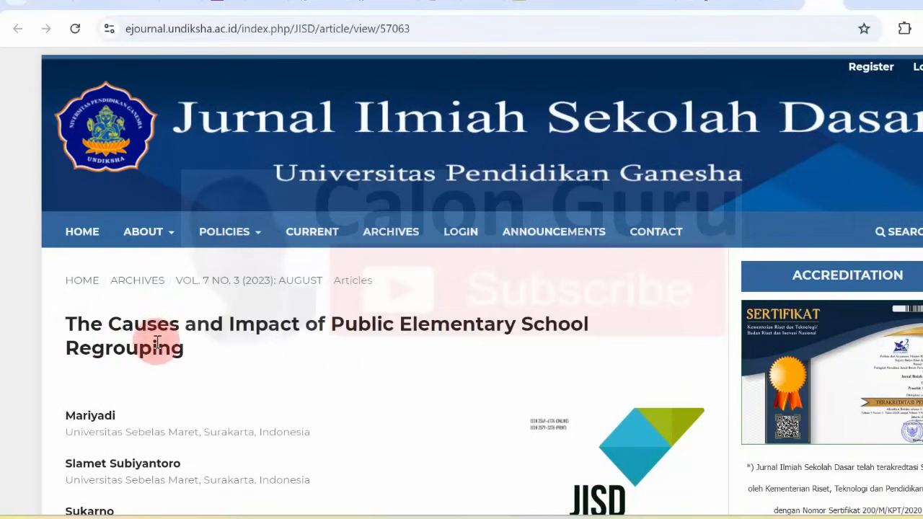
left_click(584, 2)
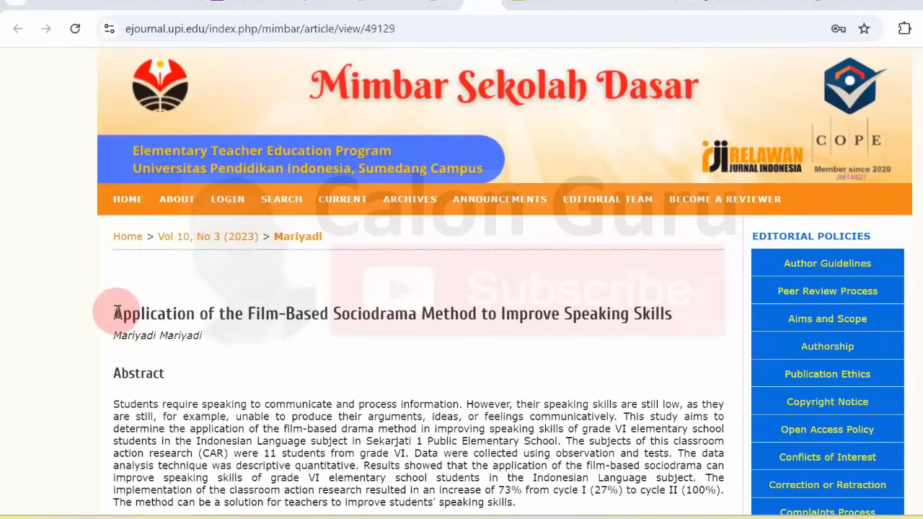
Highlight the Mimbar article title, then show the LENSA article on grade VI gravity misconceptions from its top.
left_click_drag(115, 313, 602, 314)
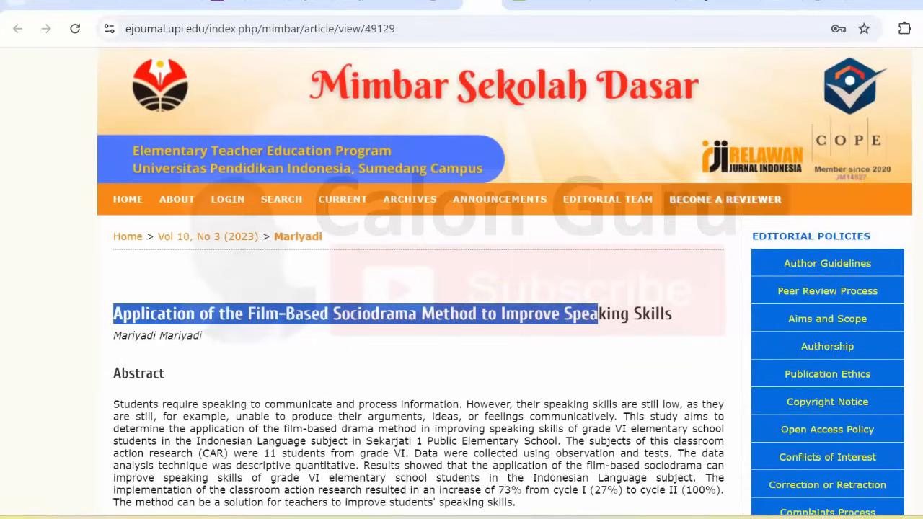
scroll(505, 281, "down", 5)
scroll(505, 282, "up", 5)
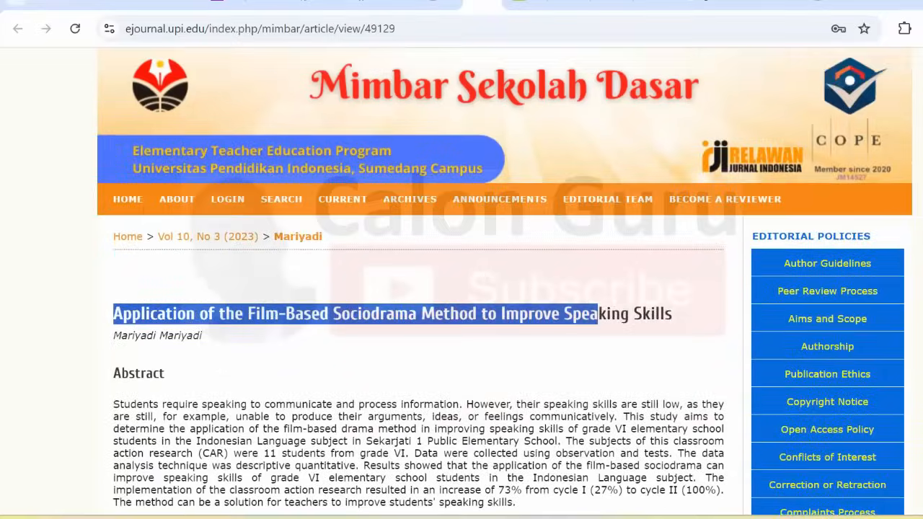
left_click(591, 6)
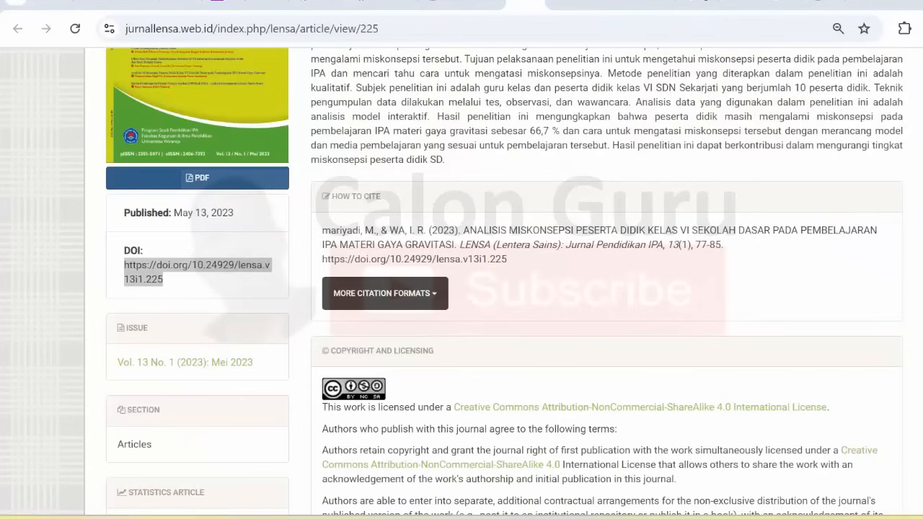
scroll(144, 288, "up", 5)
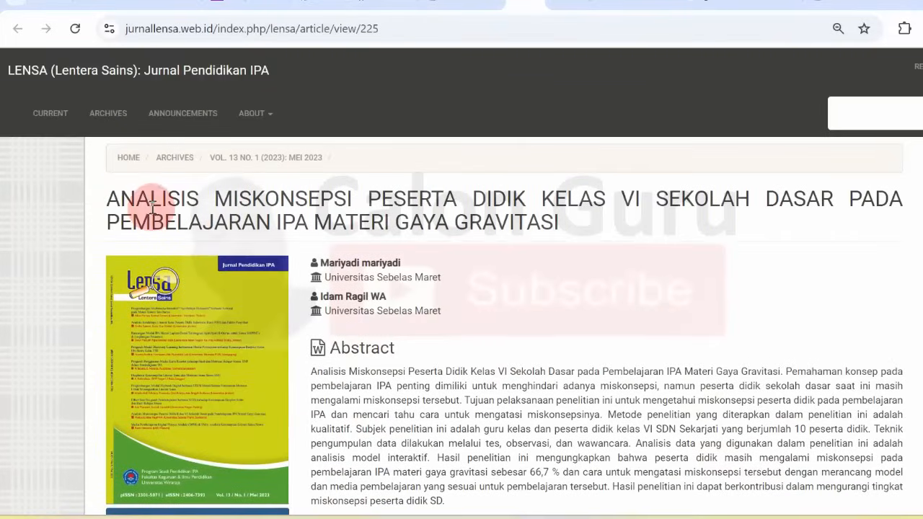
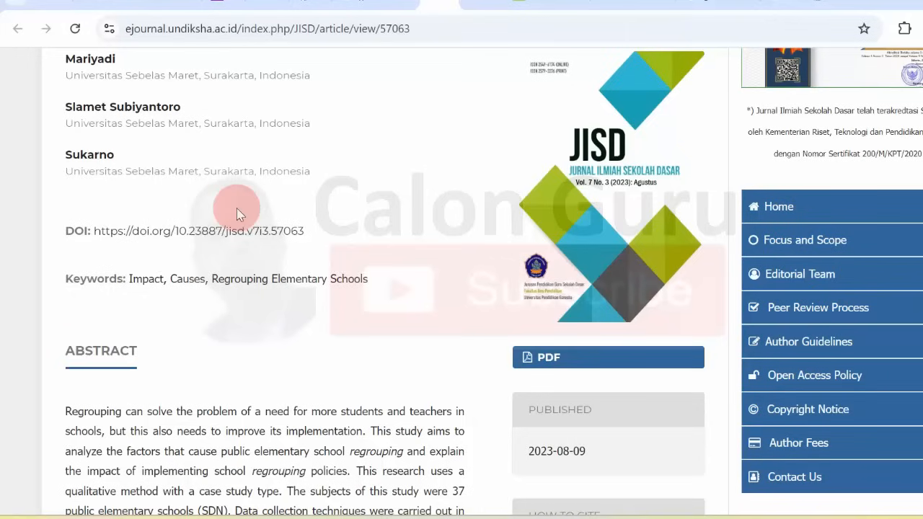
left_click_drag(306, 235, 95, 228)
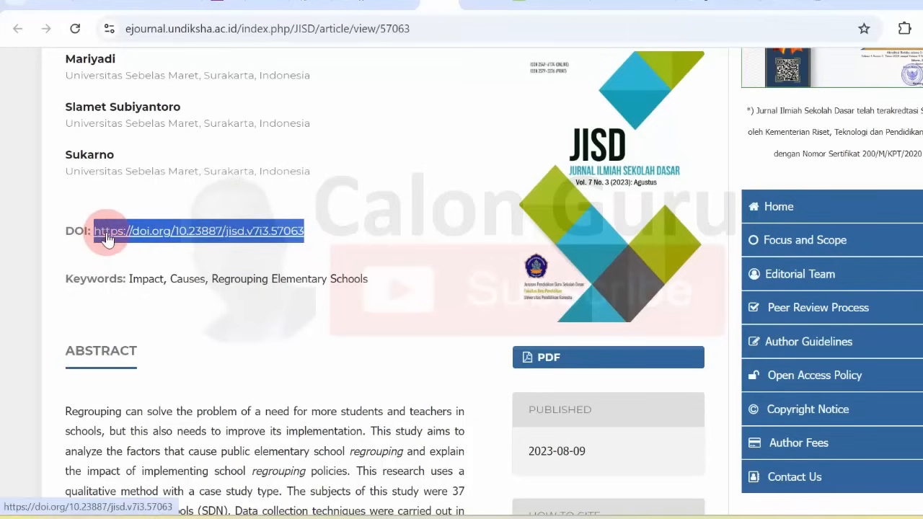
right_click(106, 239)
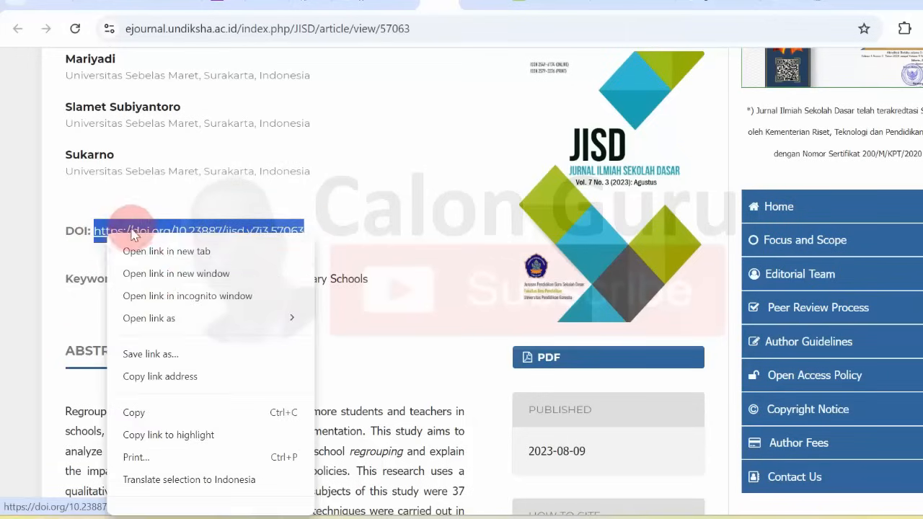
left_click(161, 414)
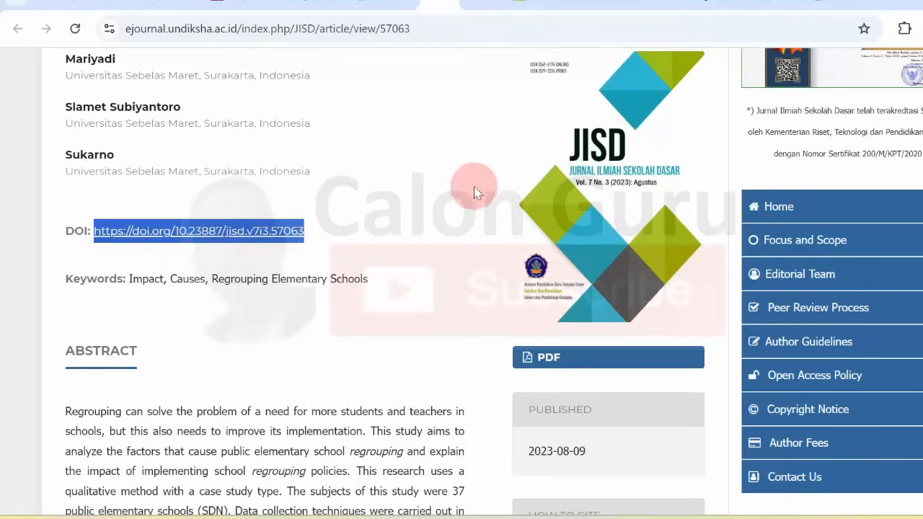
Verify the DOI resolves in a new tab and copy the regrouping article's page address.
left_click(853, 10)
key("ctrl+v")
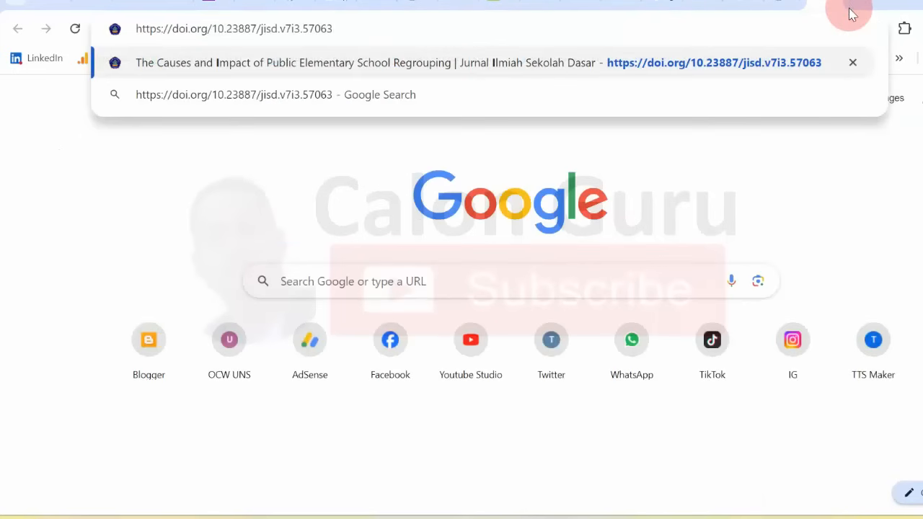
key("Return")
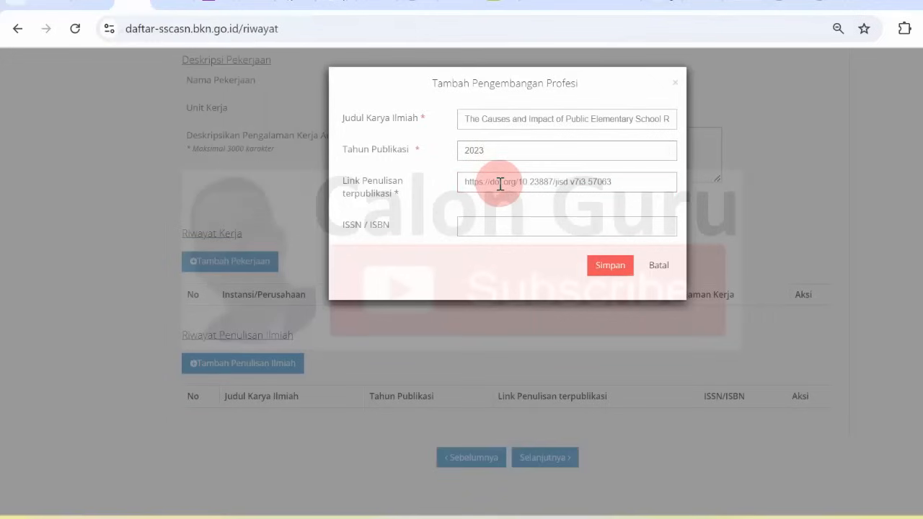
left_click(813, 5)
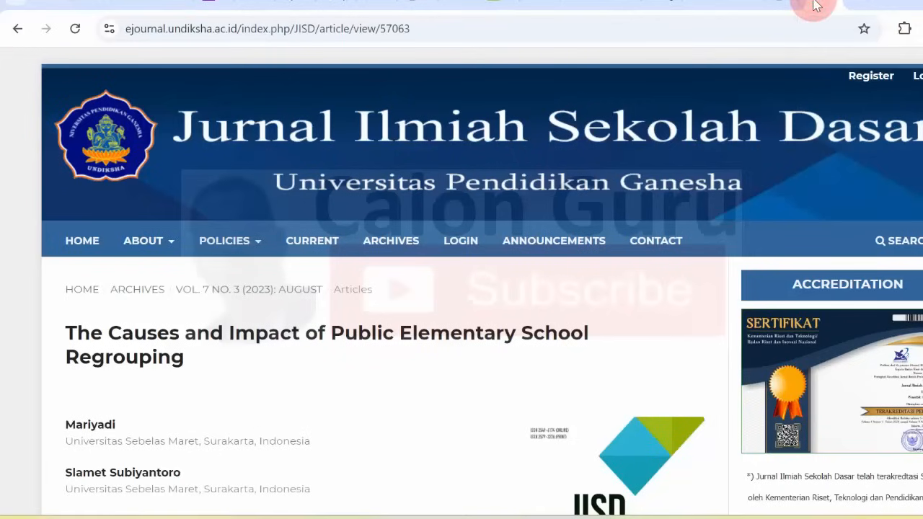
left_click(382, 28)
left_click(382, 28)
triple_click(384, 28)
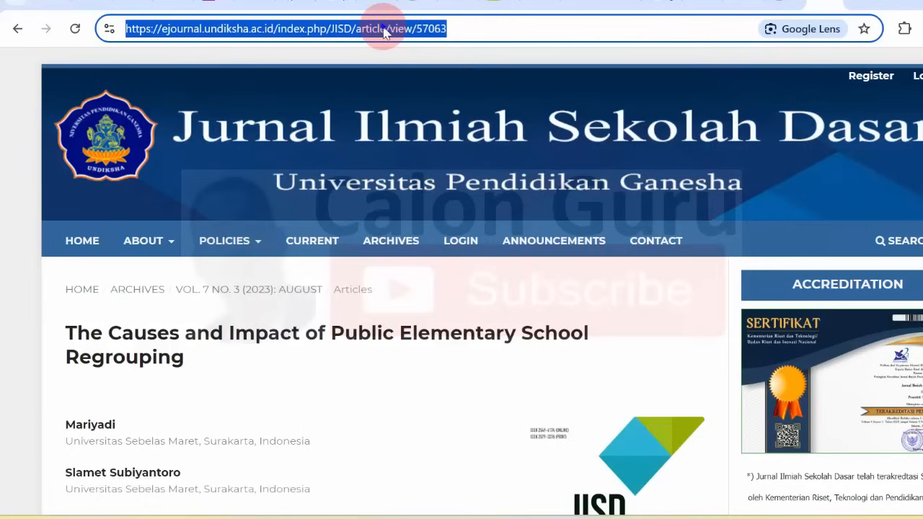
right_click(384, 29)
left_click(451, 173)
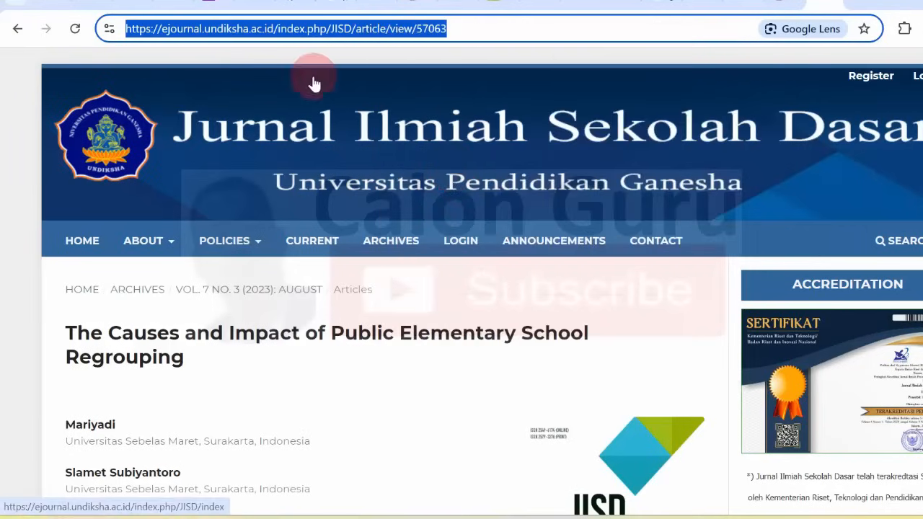
Save the 2023 regrouping article entry with its DOI link in SSCASN.
left_click(129, 7)
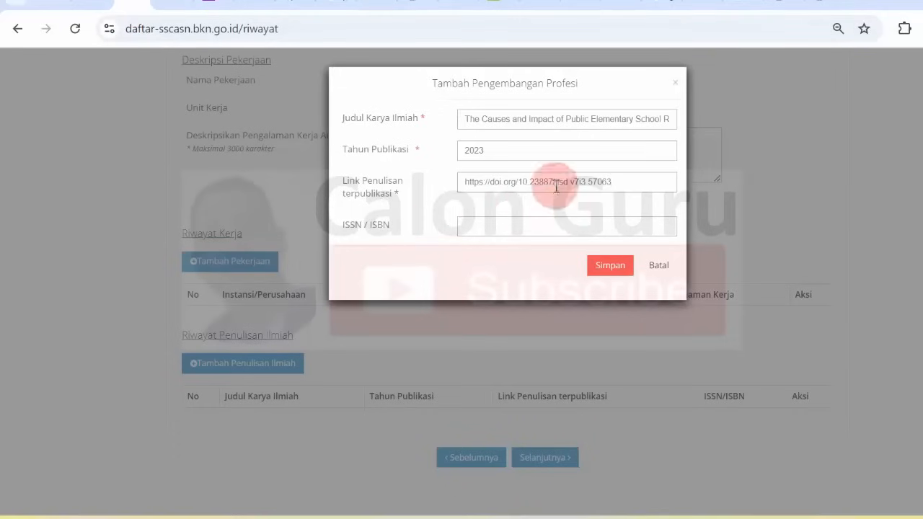
left_click(618, 267)
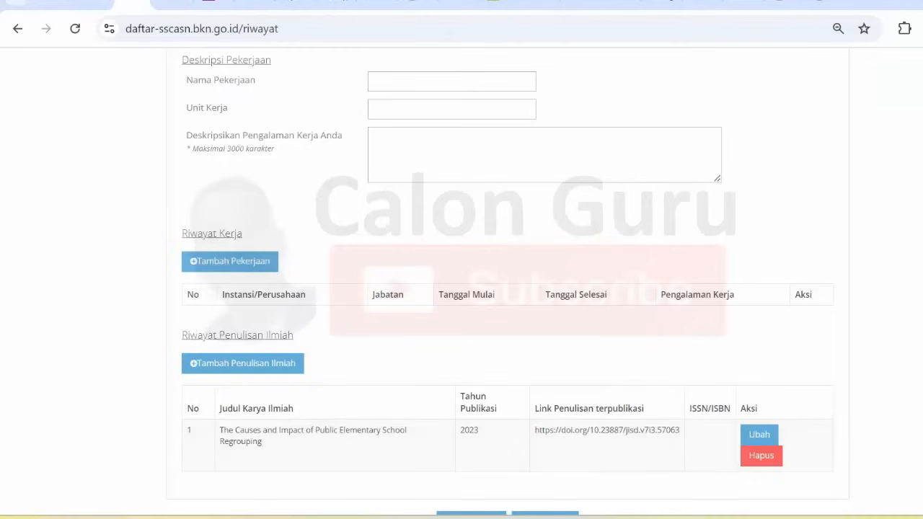
scroll(462, 288, "down", 1)
scroll(507, 274, "down", 1)
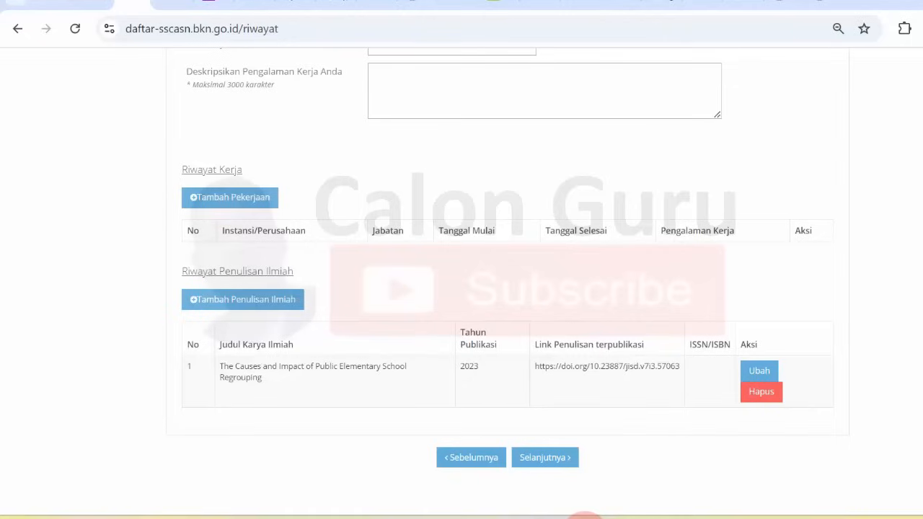
mouse_move(584, 515)
left_click(609, 451)
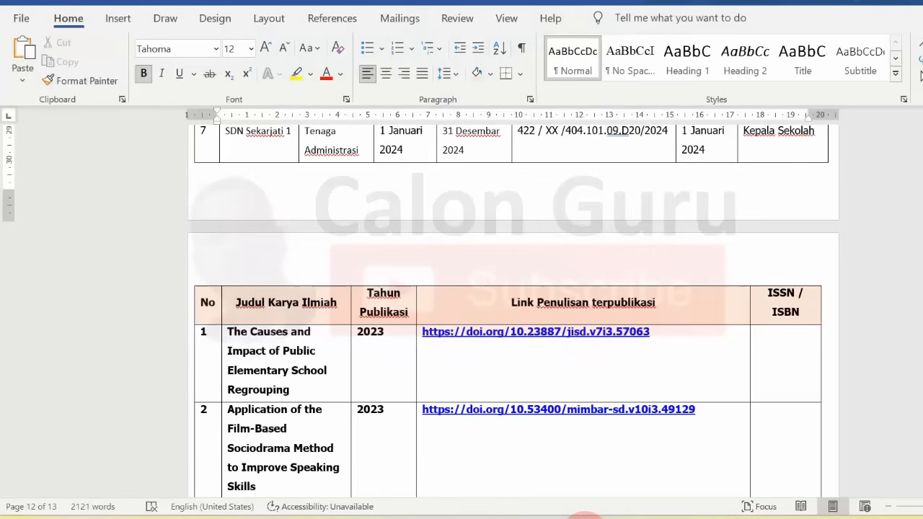
Copy the row 2 title, the film-based sociodrama speaking-skills article, from the Word table.
left_click(872, 272)
scroll(514, 310, "down", 3)
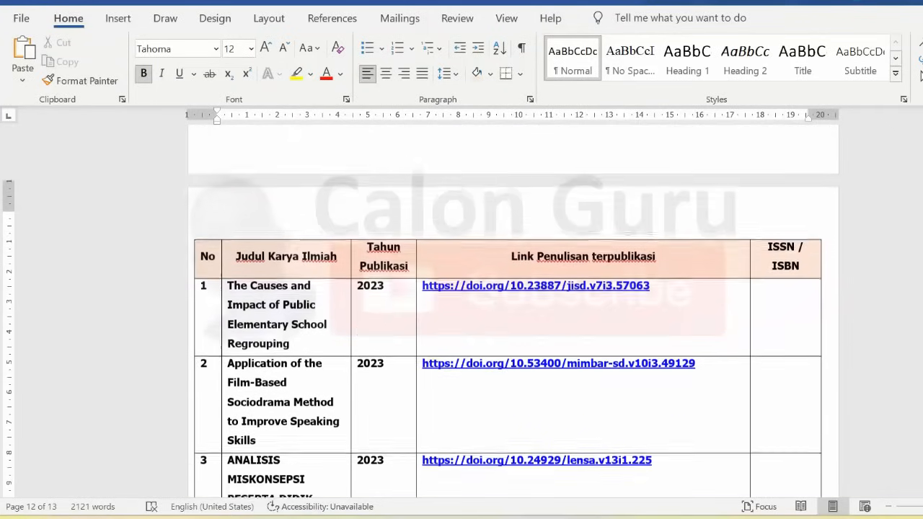
scroll(487, 184, "down", 2)
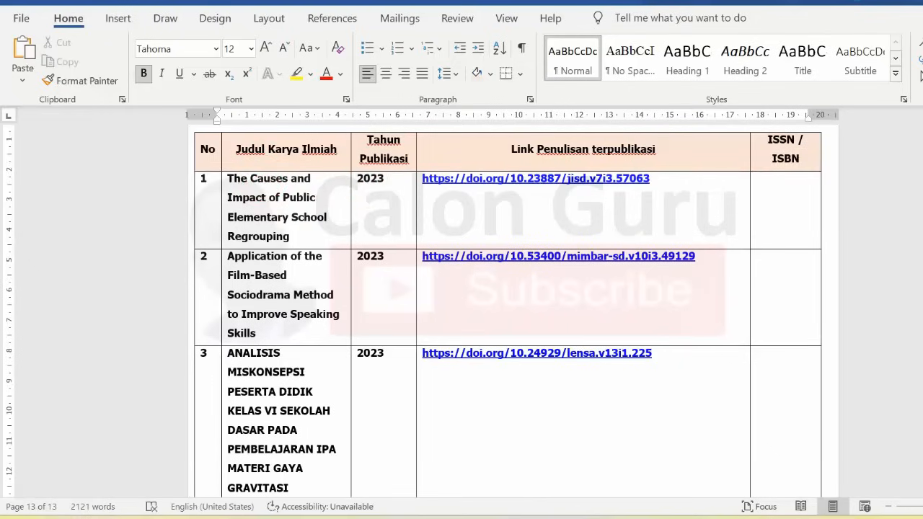
scroll(508, 308, "down", 3)
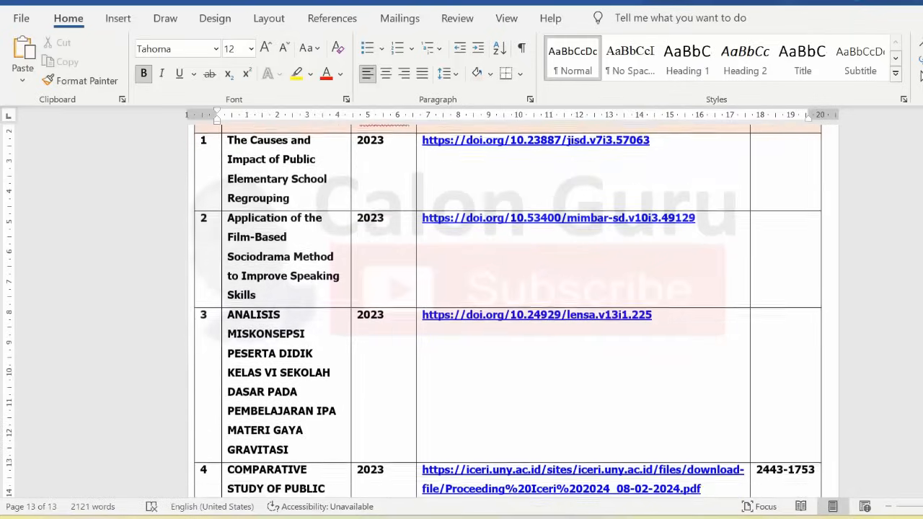
scroll(508, 308, "down", 3)
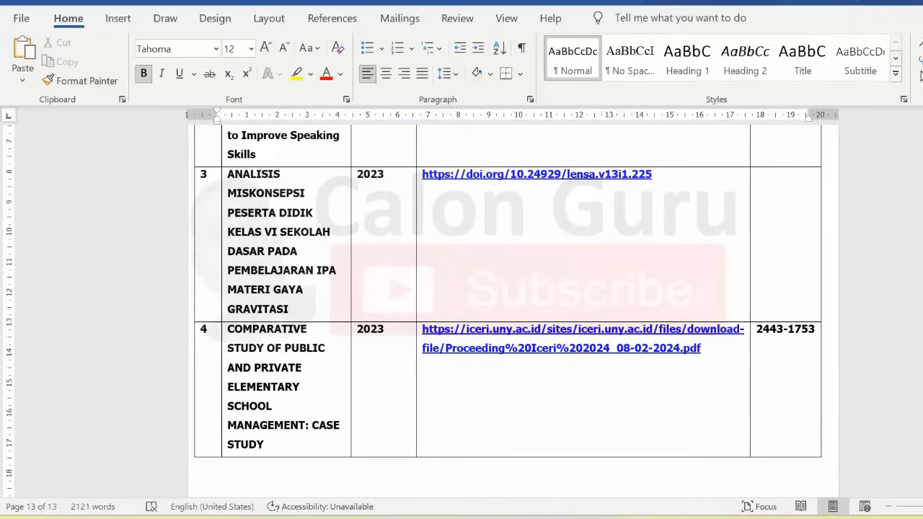
scroll(508, 308, "up", 5)
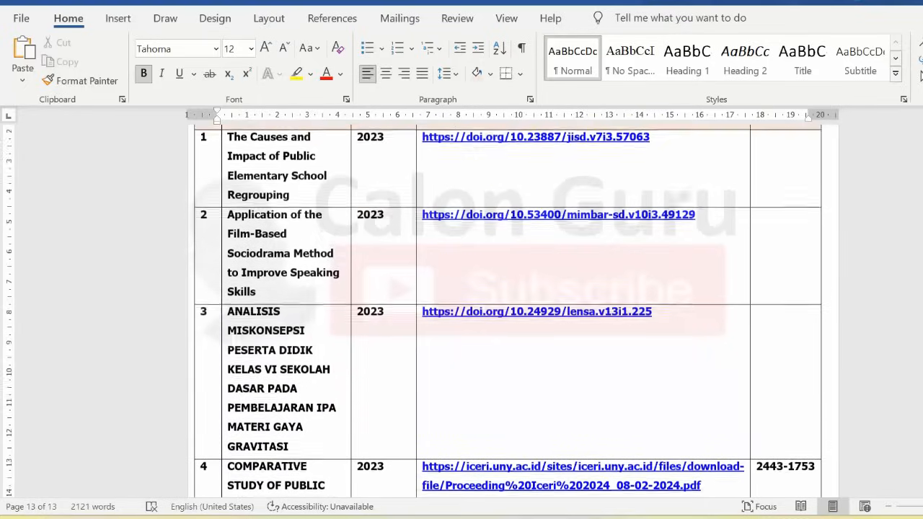
scroll(261, 178, "up", 2)
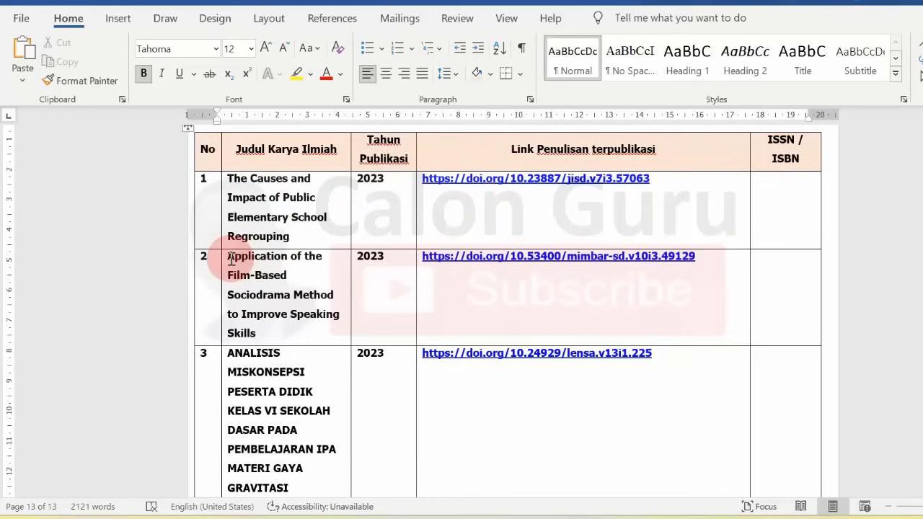
left_click_drag(231, 259, 284, 329)
right_click(244, 288)
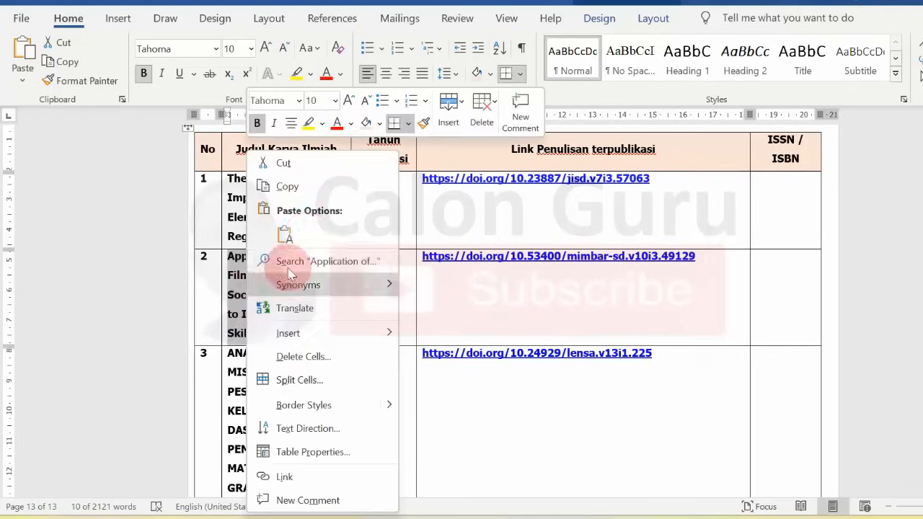
left_click(319, 192)
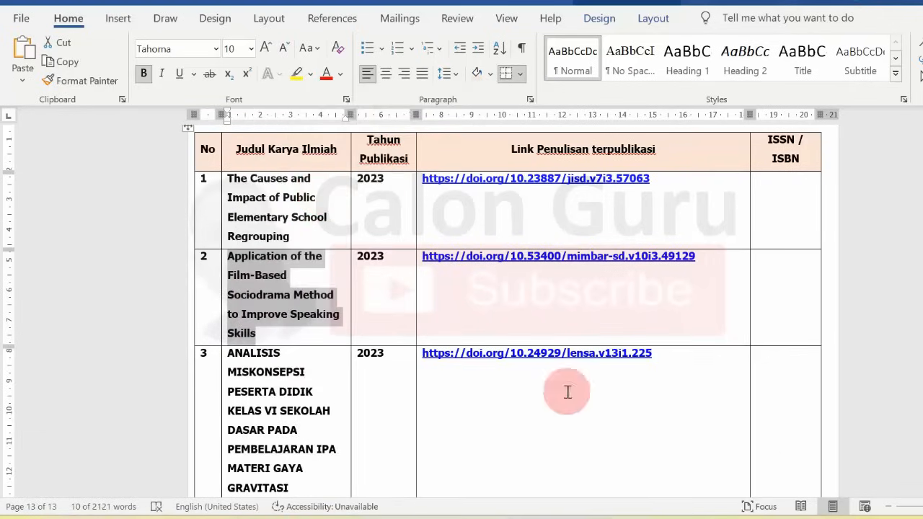
left_click(552, 514)
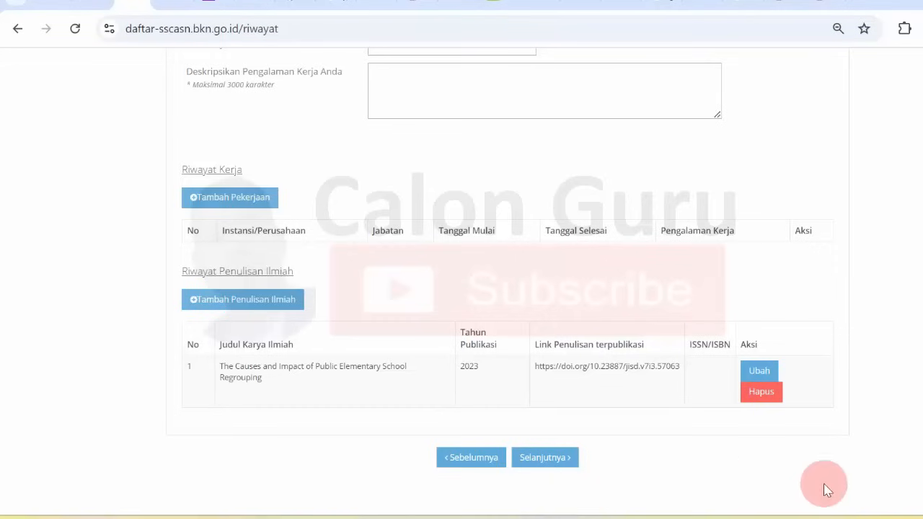
Start a new entry and paste the sociodrama article title into Judul Karya Ilmiah.
left_click(221, 299)
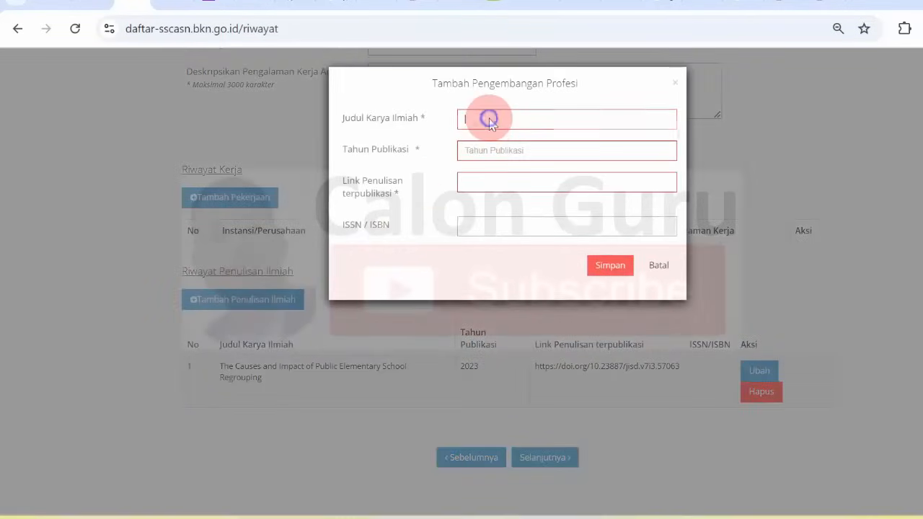
right_click(489, 121)
left_click(515, 275)
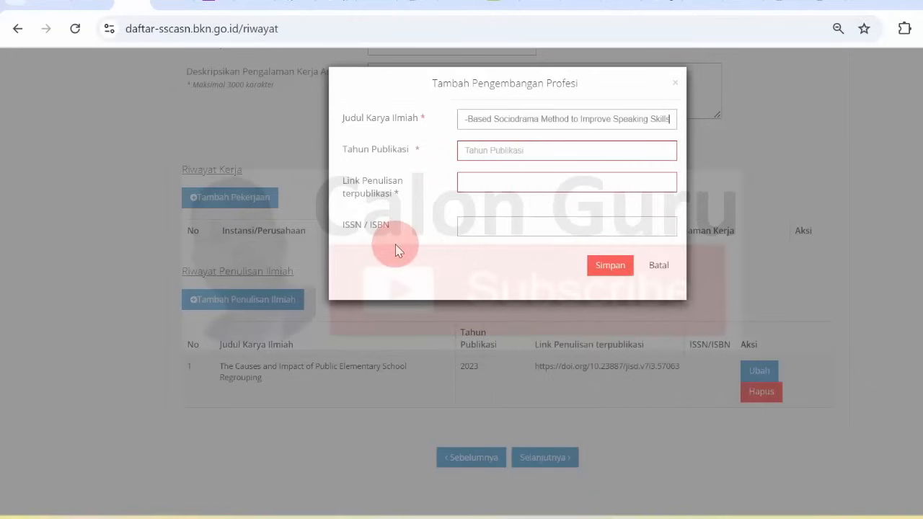
Copy the row 2 DOI link from Word into Link Penulisan terpublikasi.
left_click(591, 517)
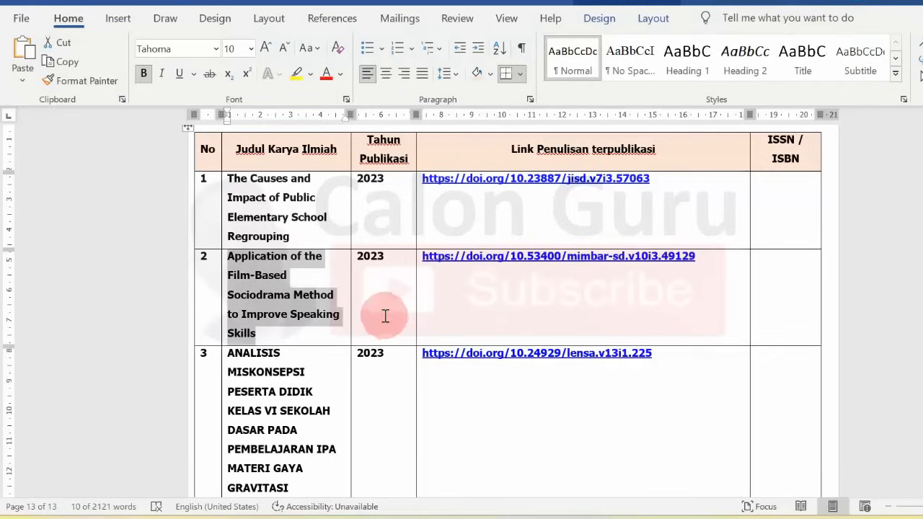
left_click(417, 292)
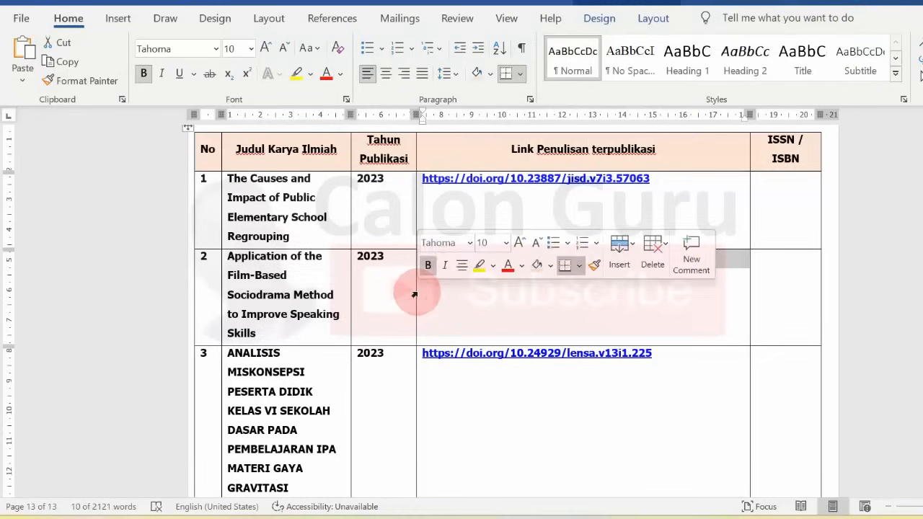
left_click(484, 318)
left_click_drag(697, 257, 436, 267)
right_click(436, 261)
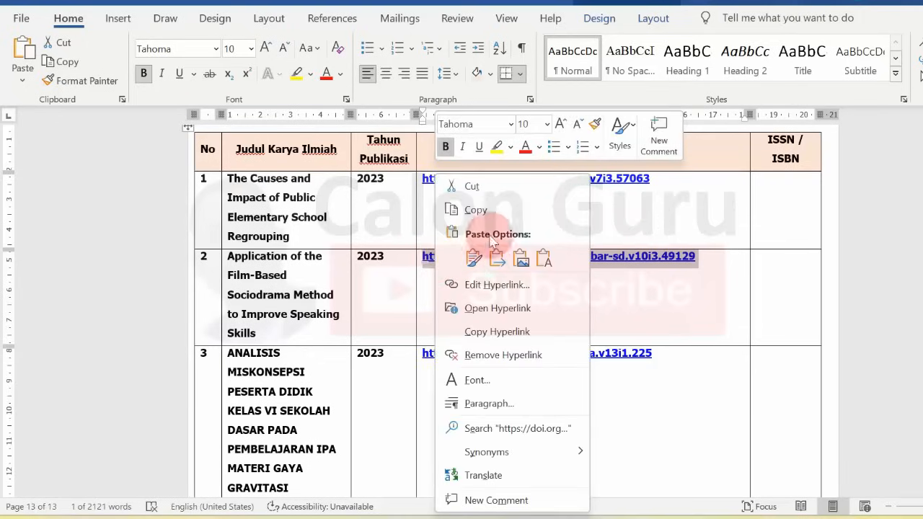
left_click(482, 206)
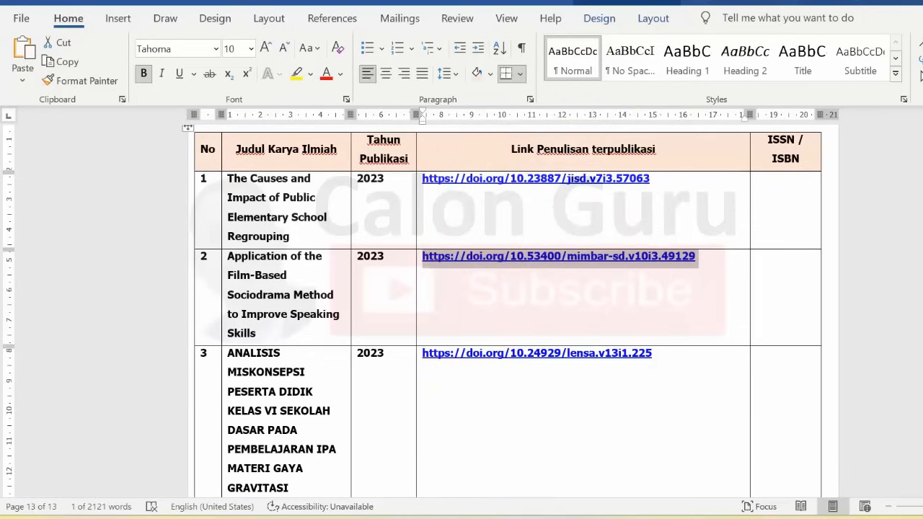
key("alt+Tab")
left_click(469, 182)
right_click(480, 186)
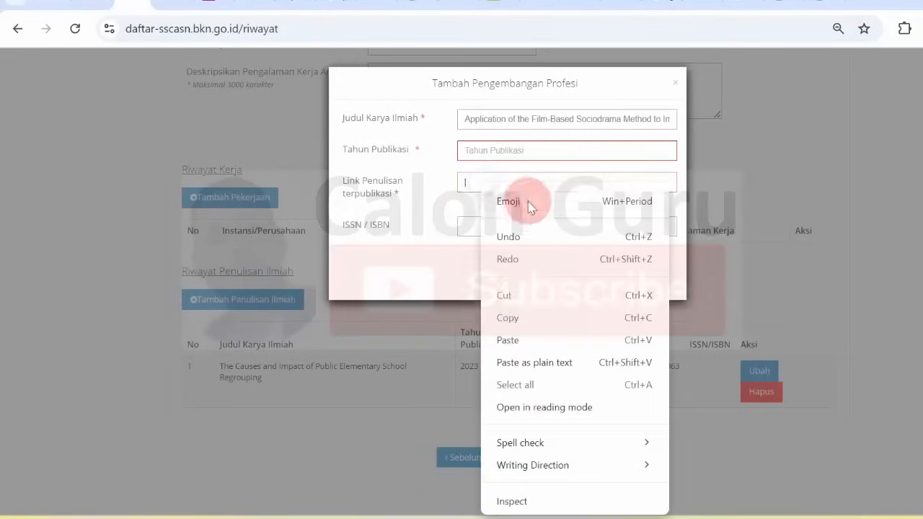
left_click(509, 339)
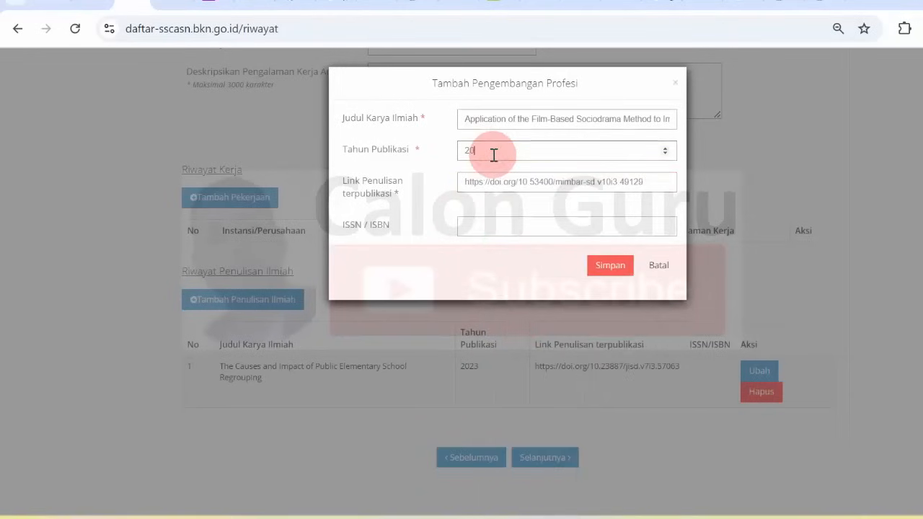
Confirm publication year 2023 and save the second scientific writing entry.
left_click(494, 155)
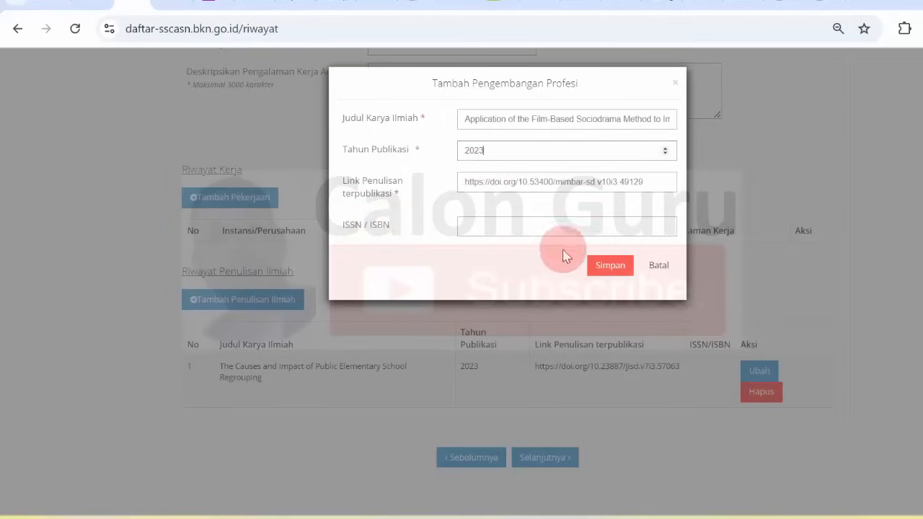
left_click(605, 267)
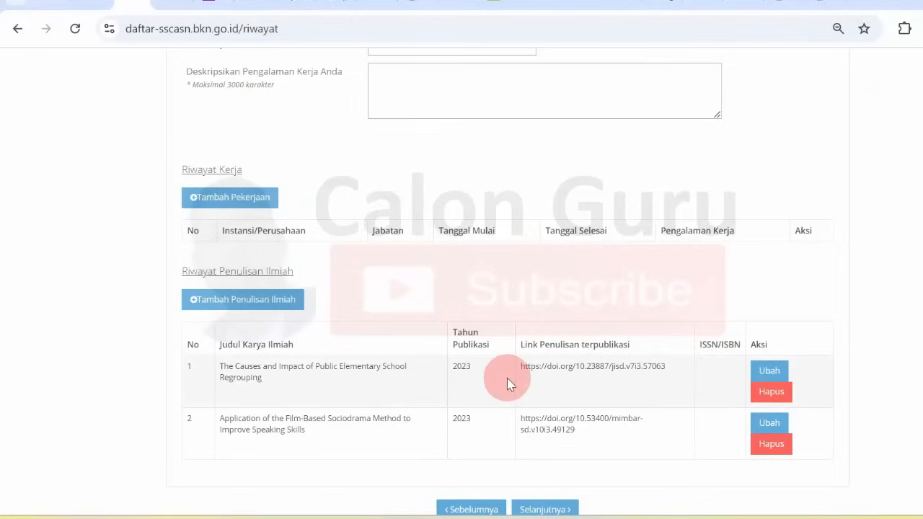
scroll(736, 422, "down", 1)
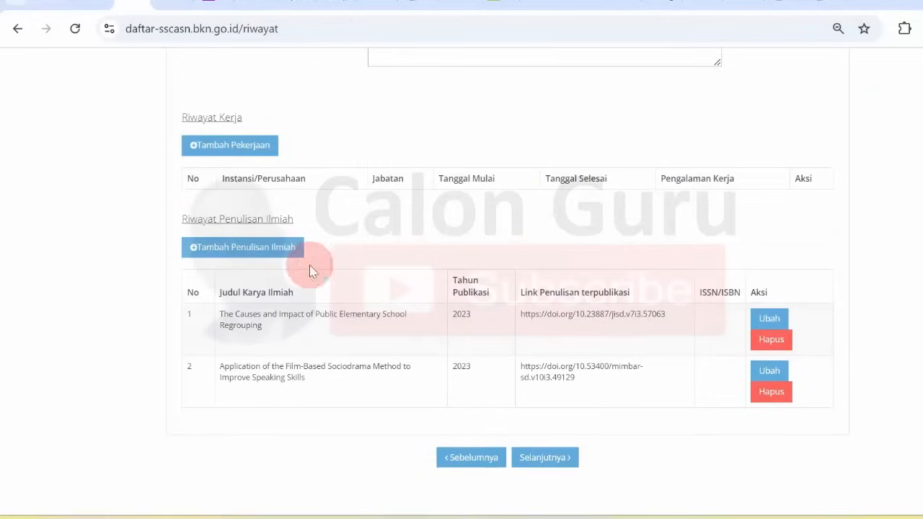
Open a new scientific writing entry form for the third article.
left_click(266, 249)
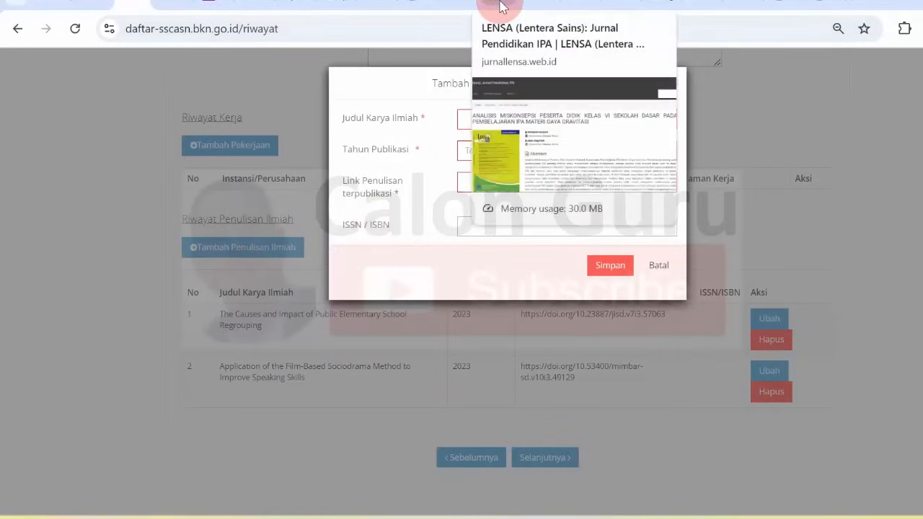
mouse_move(579, 516)
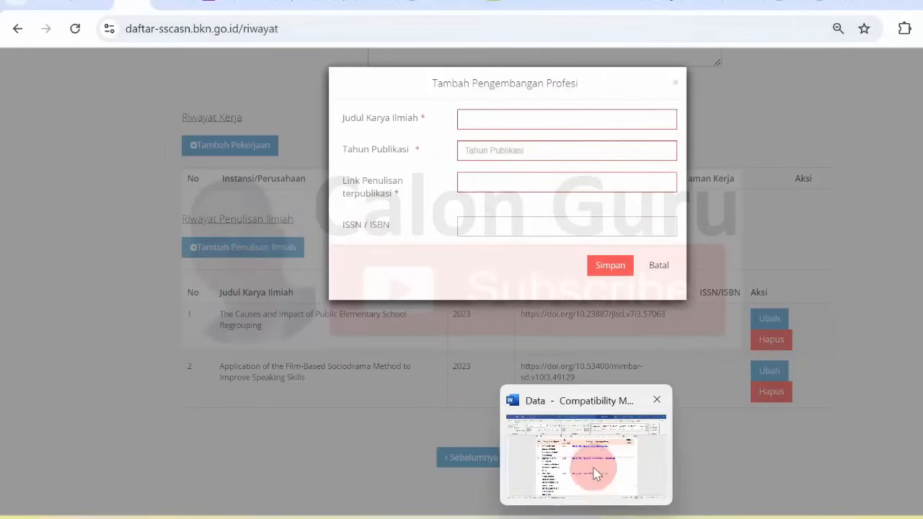
left_click(595, 473)
key("alt+Tab")
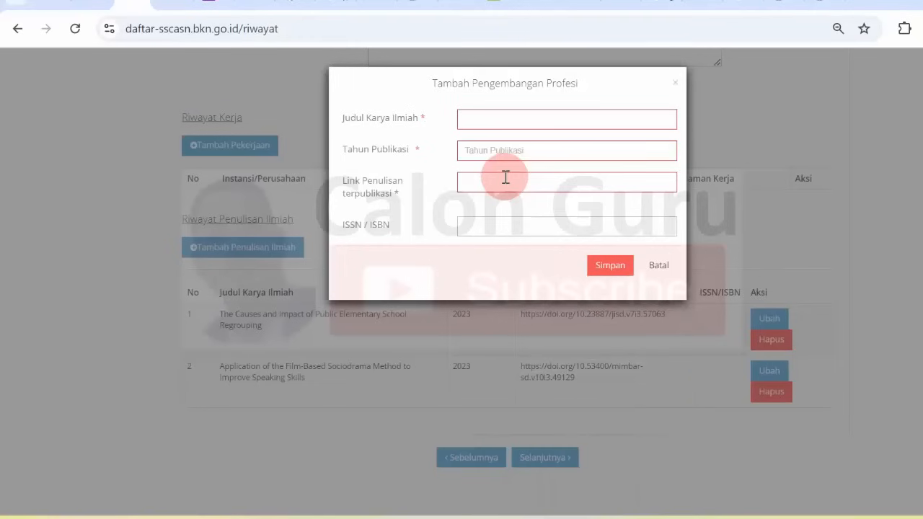
Copy the LENSA gravity-misconception article title into the Judul Karya Ilmiah field.
left_click(498, 8)
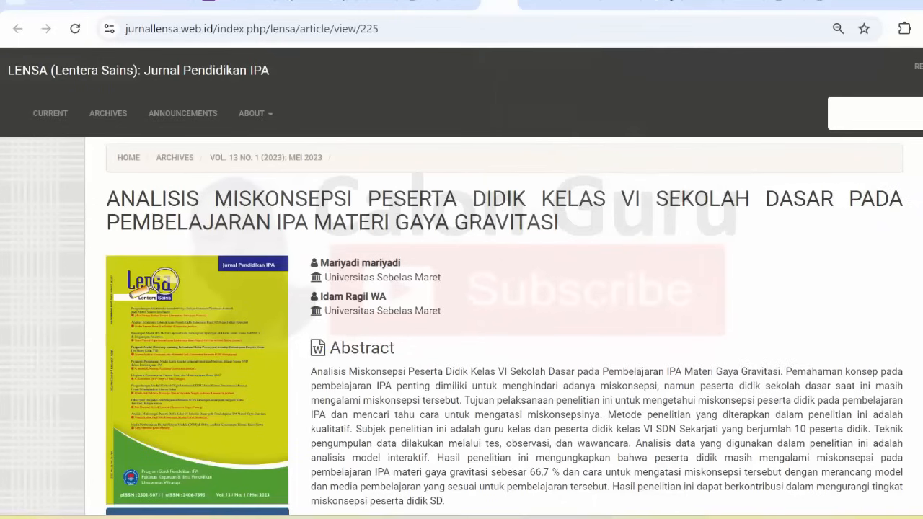
scroll(462, 288, "down", 1)
scroll(461, 288, "up", 1)
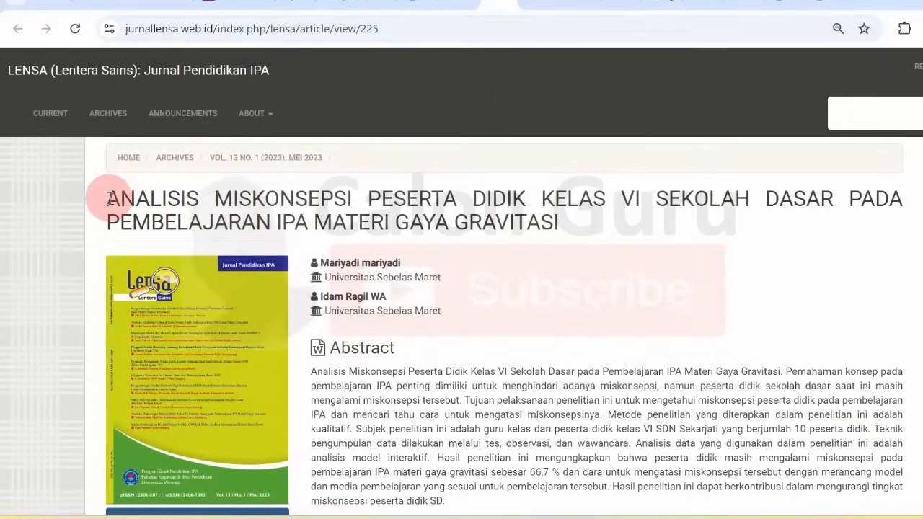
left_click_drag(107, 198, 580, 218)
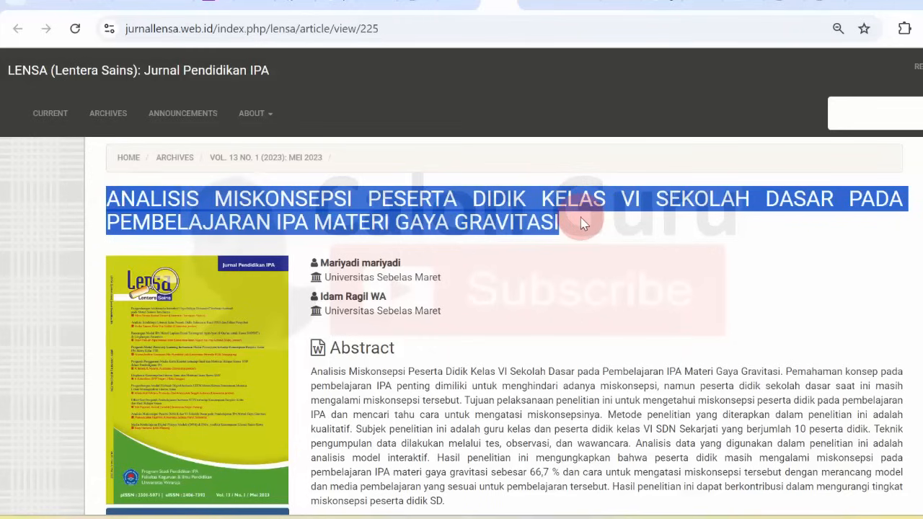
right_click(544, 221)
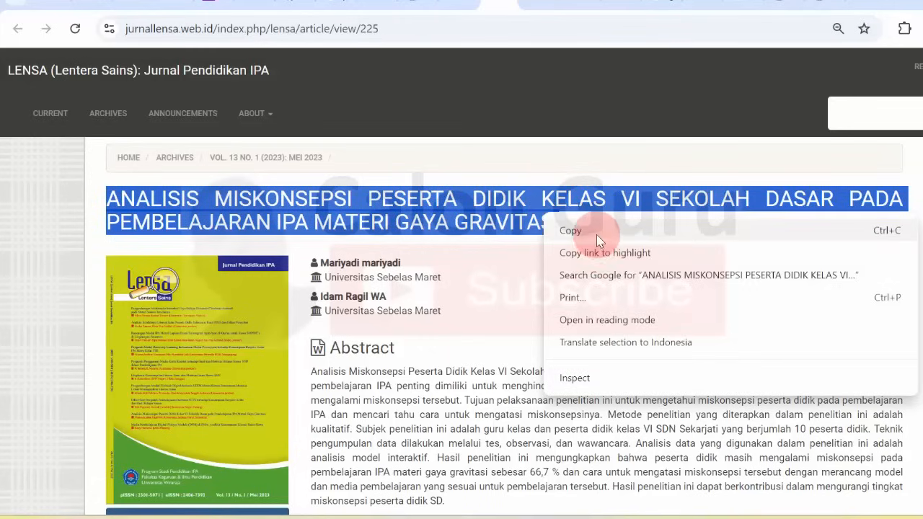
left_click(596, 233)
left_click(128, 4)
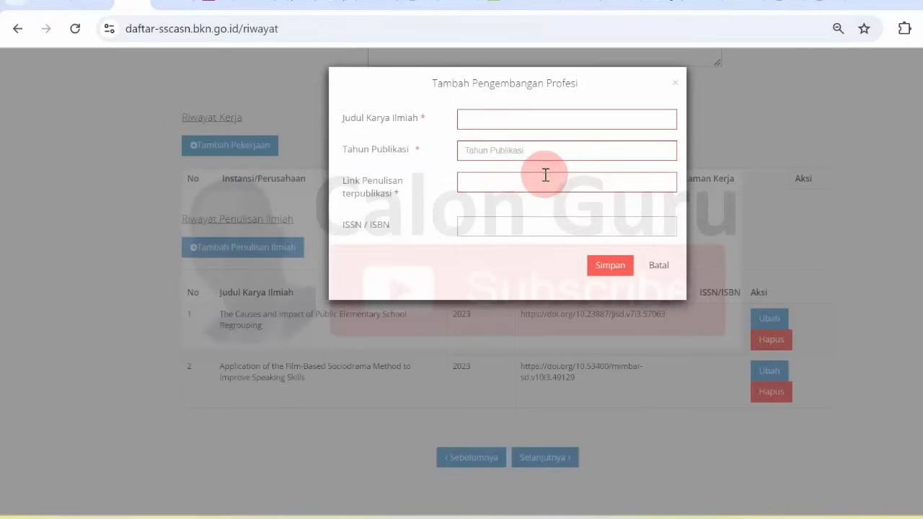
right_click(480, 124)
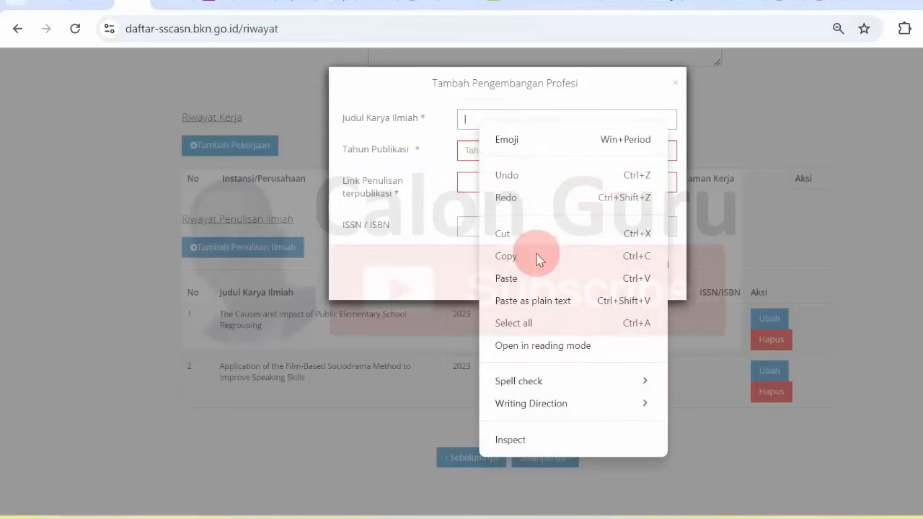
left_click(534, 278)
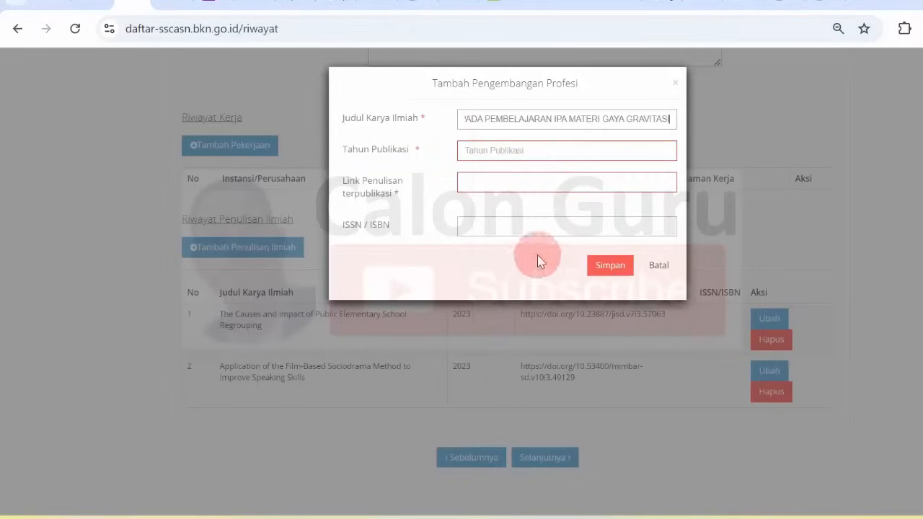
Confirm the publication year field reads 2023.
left_click(503, 9)
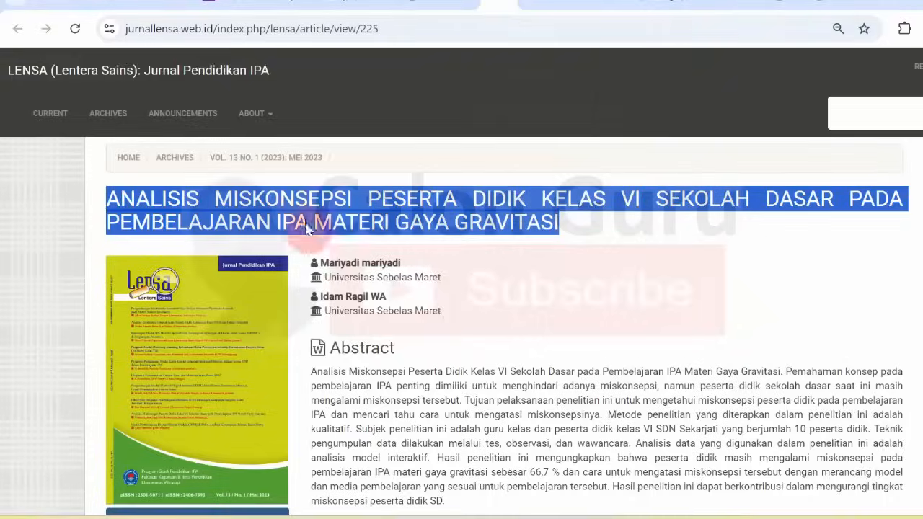
left_click(135, 8)
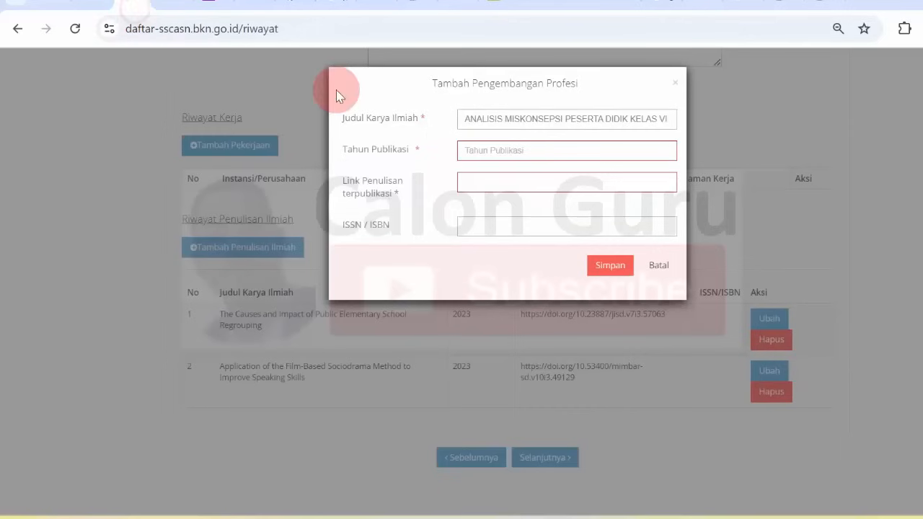
left_click(504, 146)
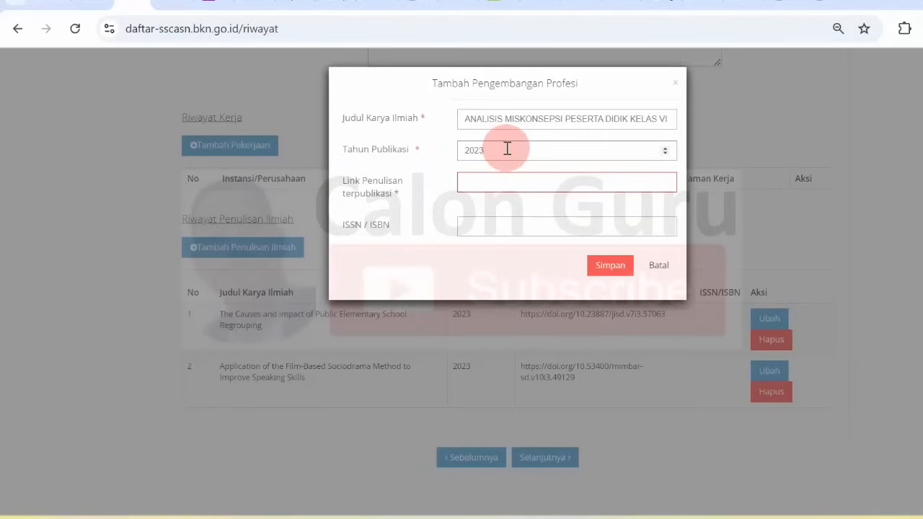
Copy the LENSA article's DOI into the link field and save the third entry.
left_click(490, 8)
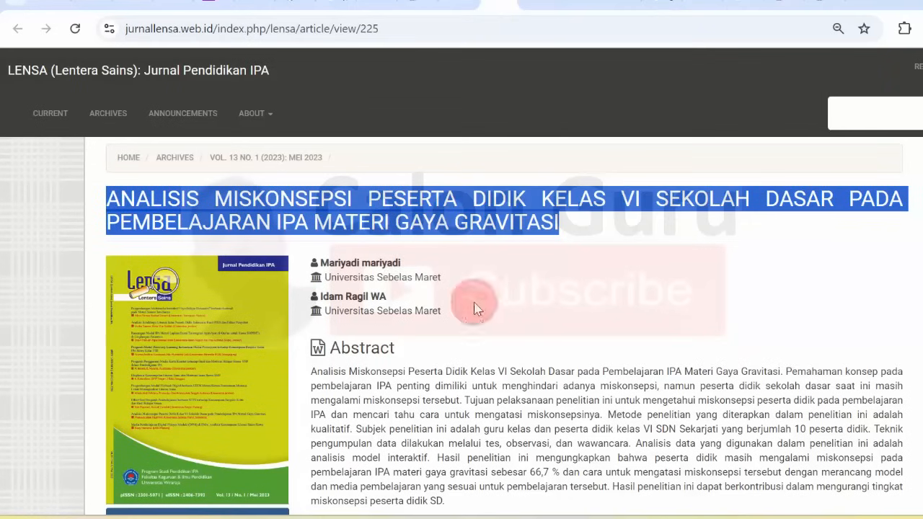
scroll(628, 274, "down", 4)
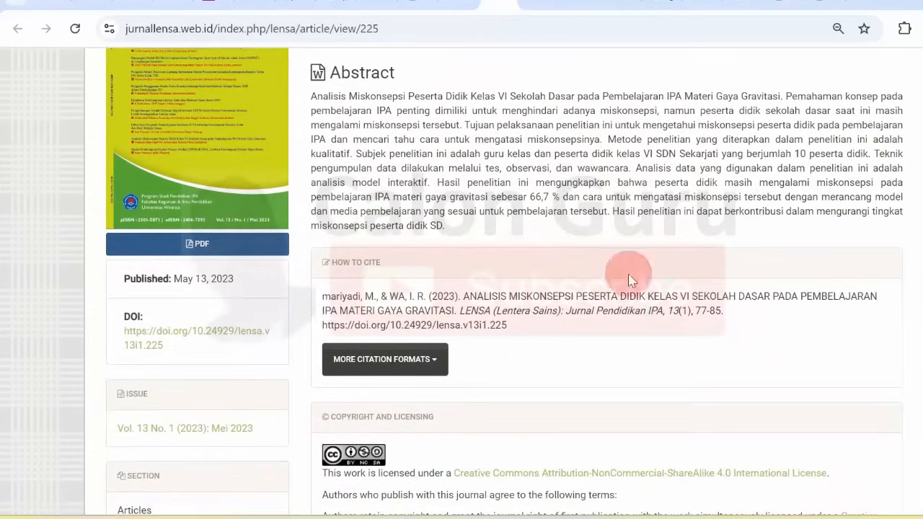
left_click_drag(192, 344, 124, 330)
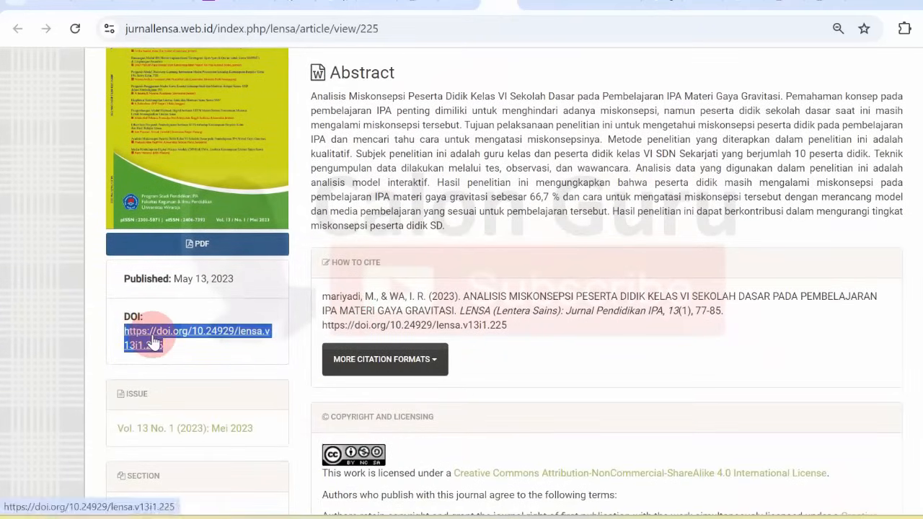
right_click(151, 336)
left_click(189, 216)
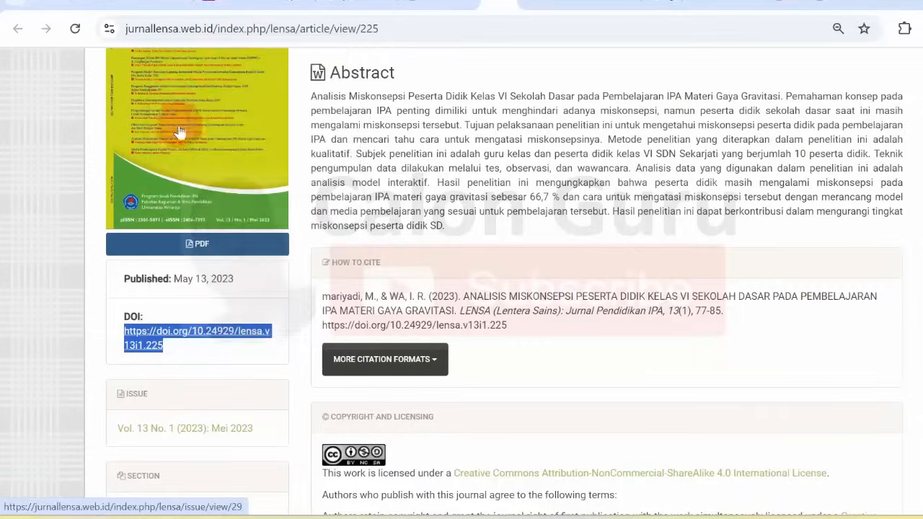
left_click(134, 10)
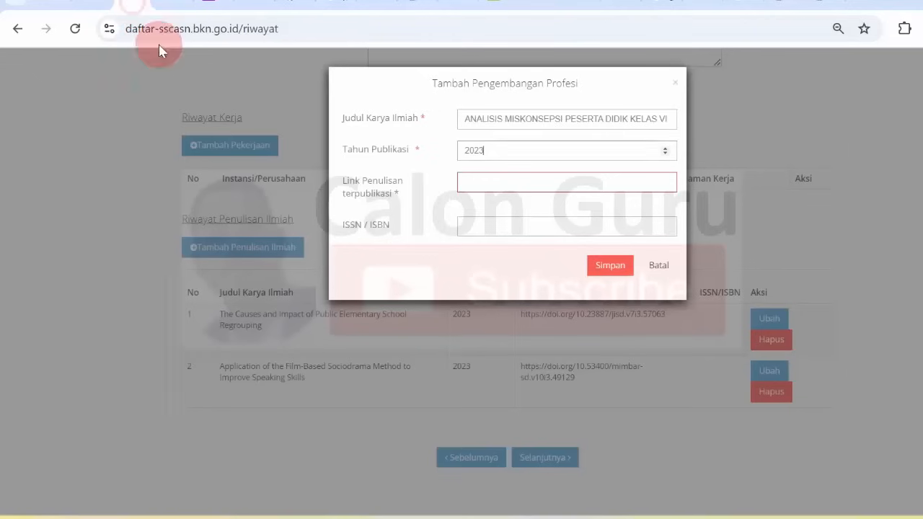
right_click(470, 180)
left_click(504, 332)
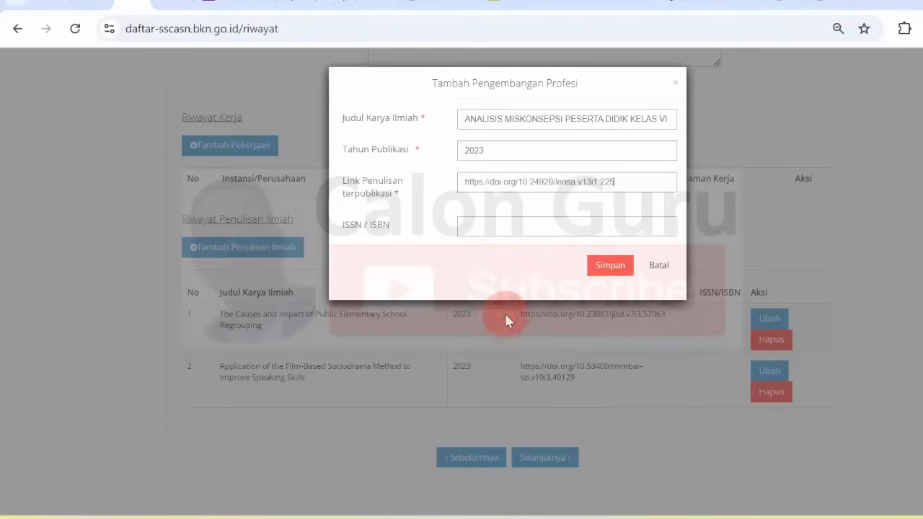
left_click(610, 265)
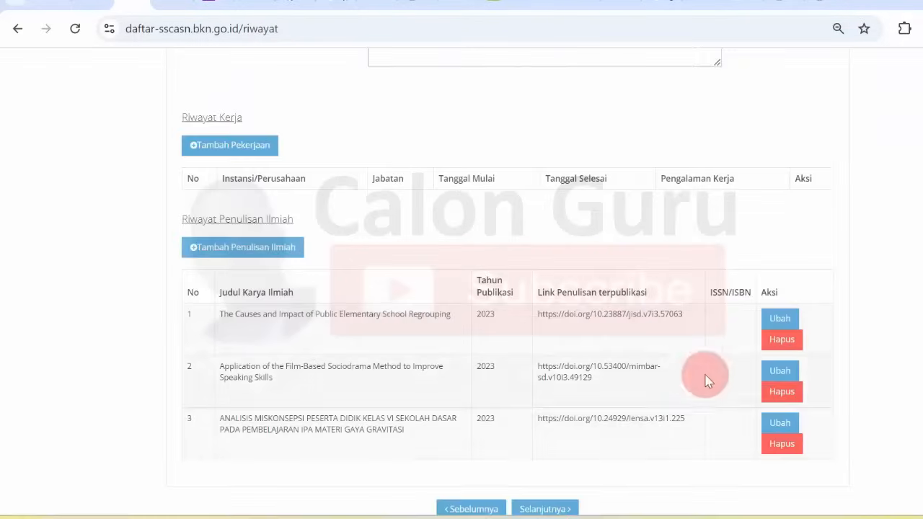
scroll(462, 288, "down", 1)
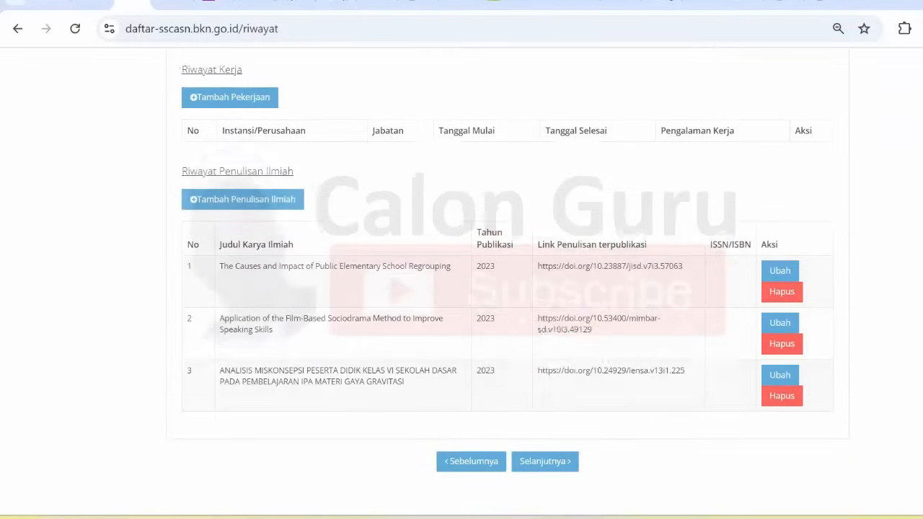
Start a fourth entry and paste row 4's comparative study title from Word.
left_click(244, 200)
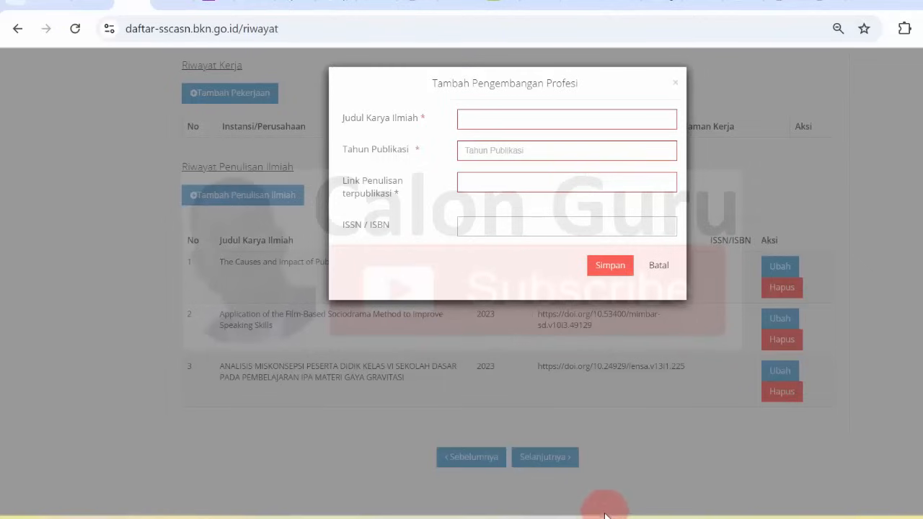
mouse_move(605, 515)
left_click(603, 457)
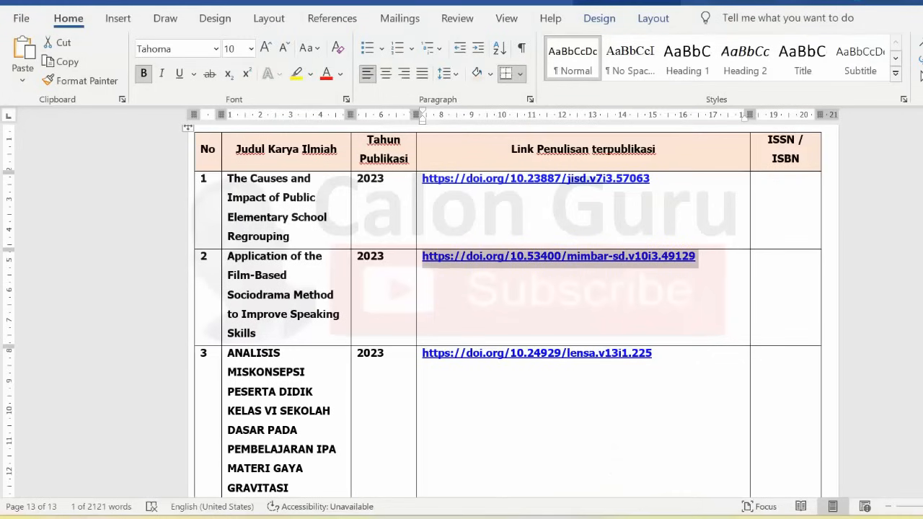
scroll(503, 324, "down", 6)
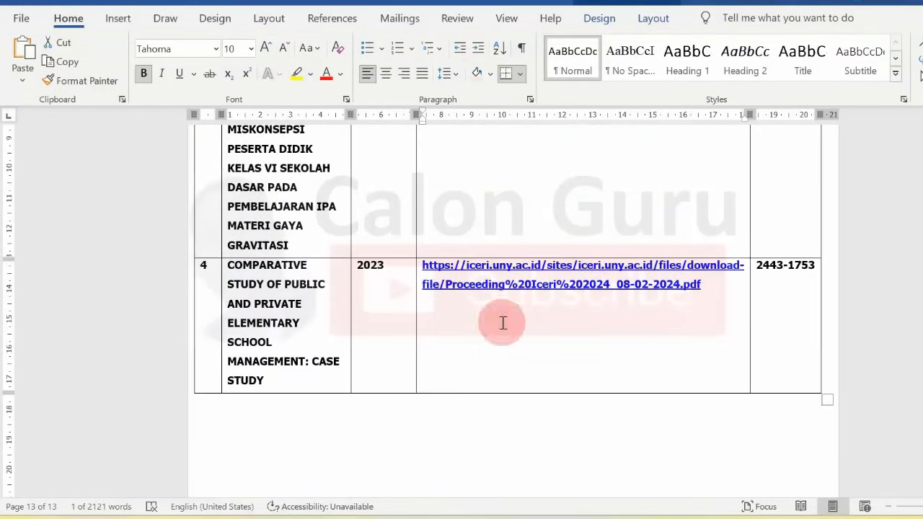
left_click_drag(242, 271, 296, 376)
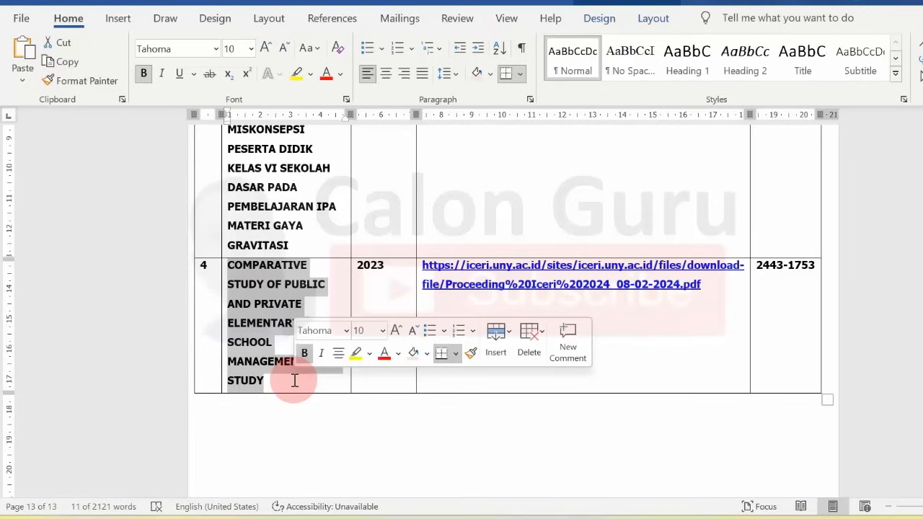
right_click(278, 299)
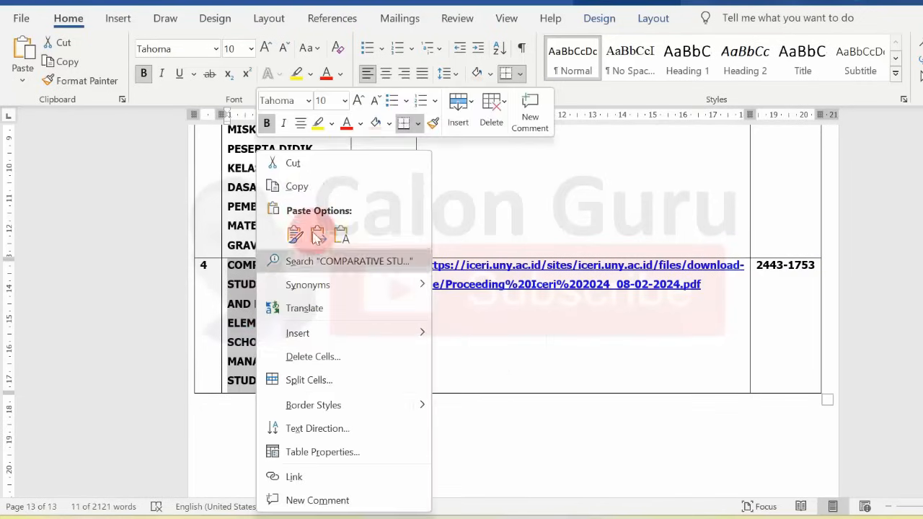
left_click(297, 187)
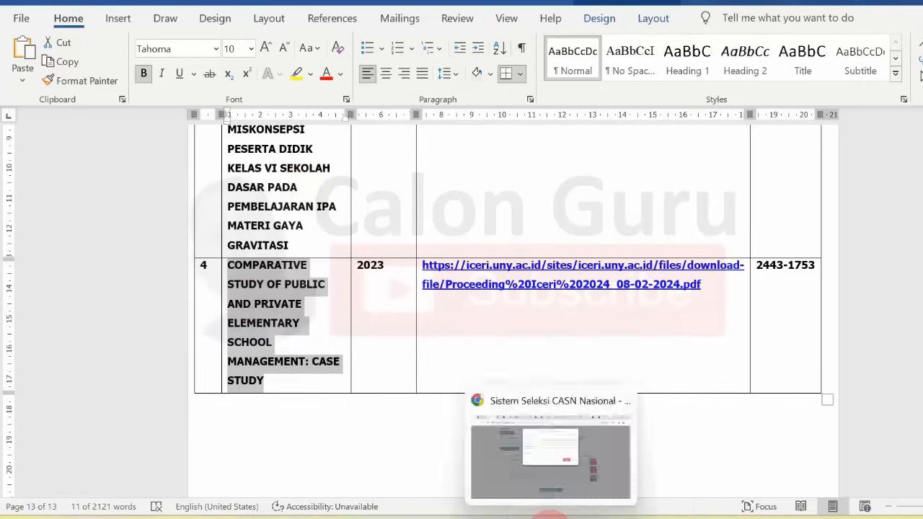
left_click(542, 513)
right_click(473, 120)
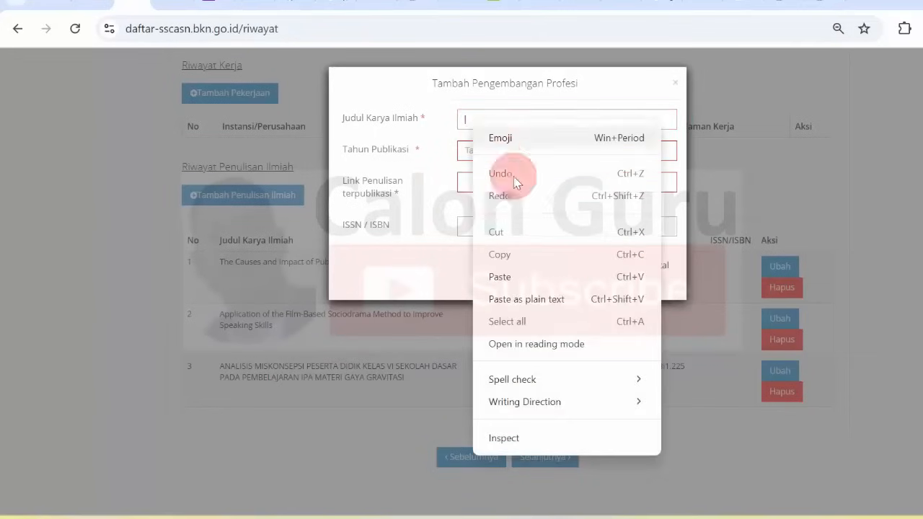
left_click(541, 276)
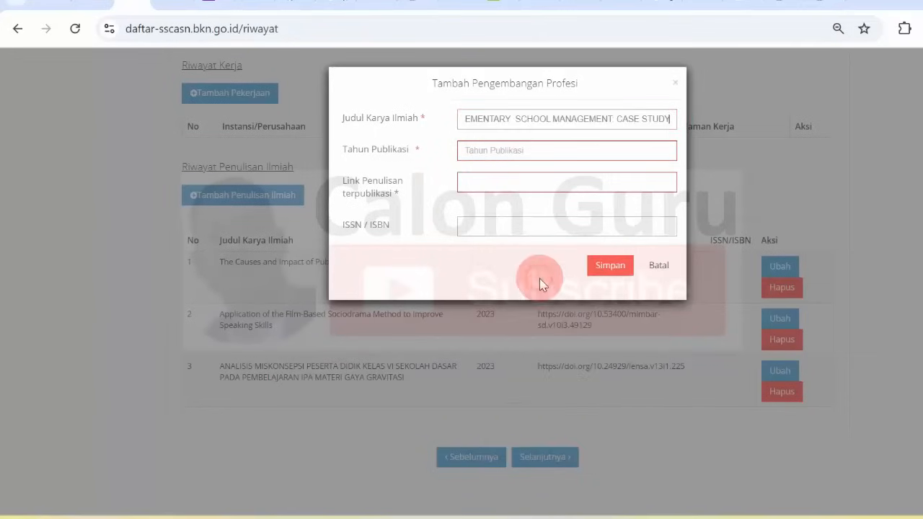
Enter year 2023 and paste row 4's ICERI proceeding link into Link Penulisan.
left_click(494, 154)
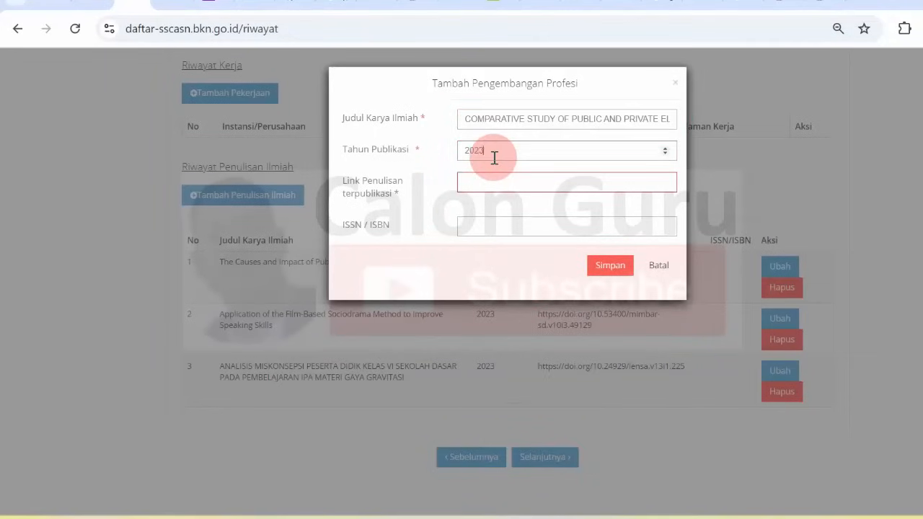
key("alt+Tab")
left_click_drag(422, 265, 708, 286)
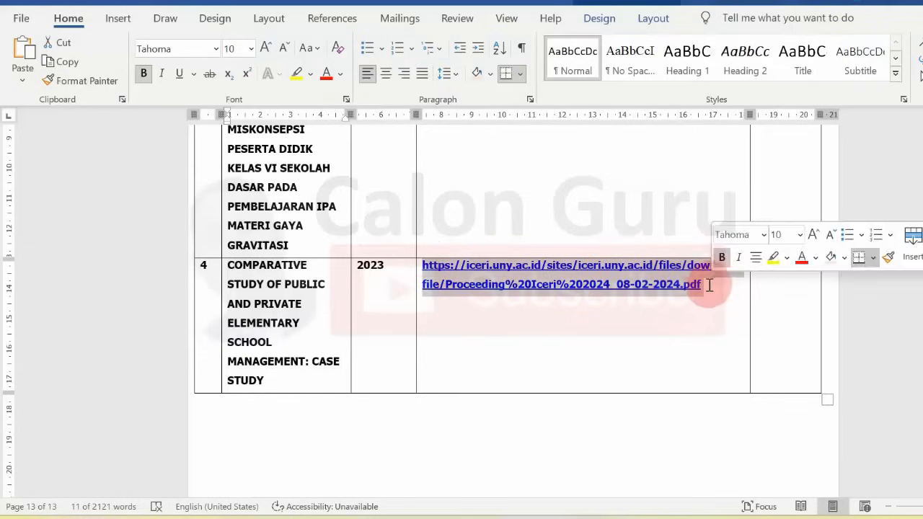
left_click(562, 514)
left_click(481, 183)
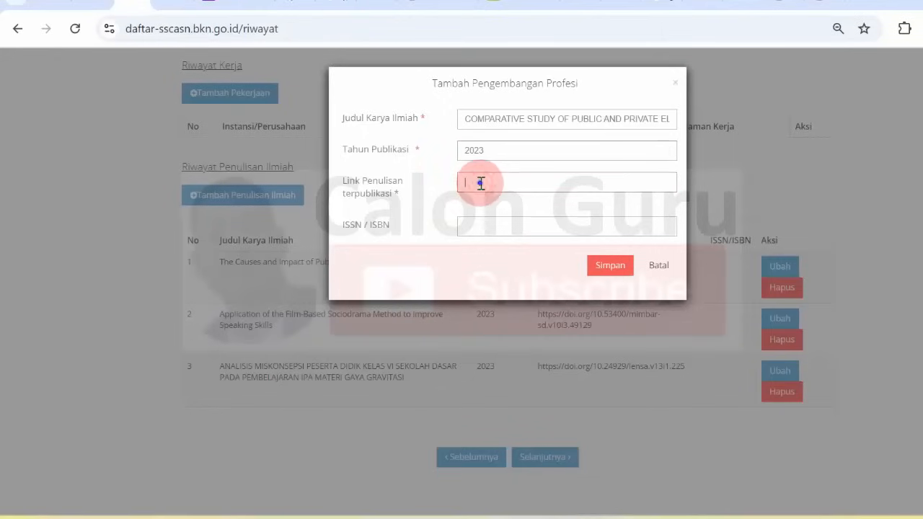
right_click(480, 183)
left_click(546, 338)
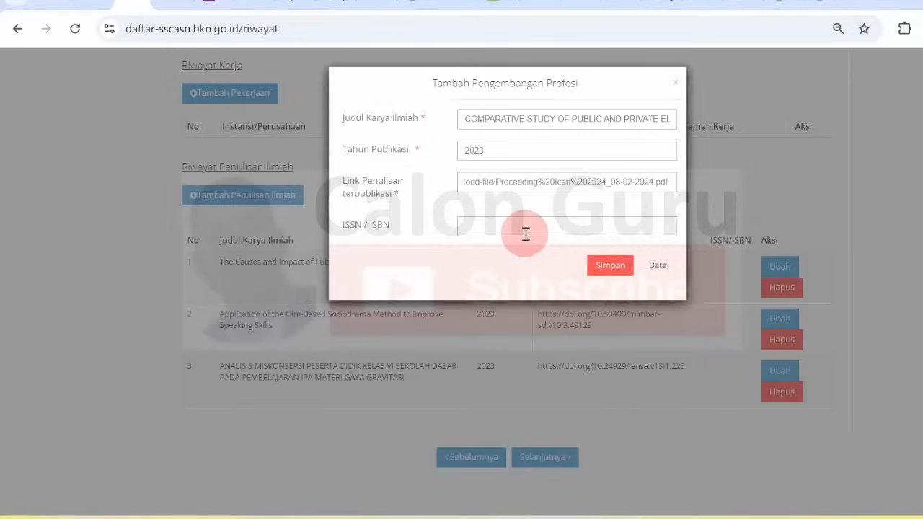
left_click(859, 2)
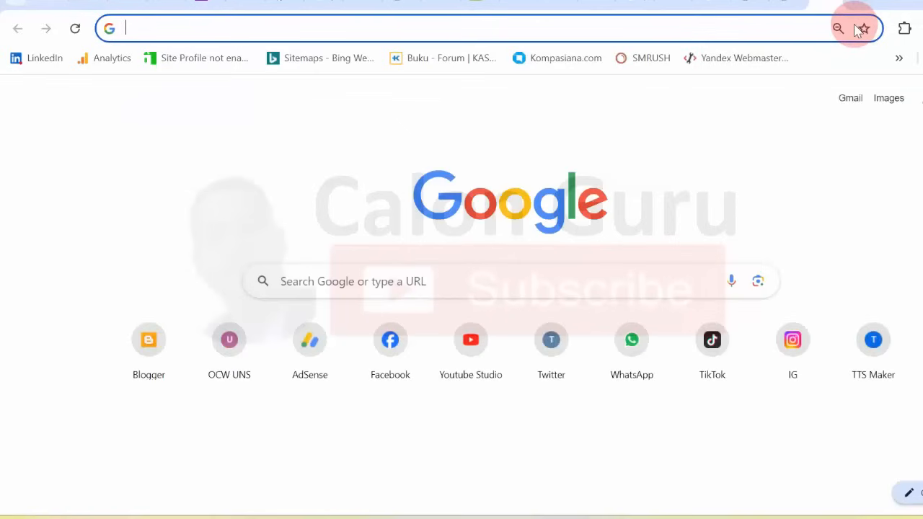
Load the ICERI 2024 proceeding PDF and check the article title and ISSN 2443-1753.
key("ctrl+v")
key("Return")
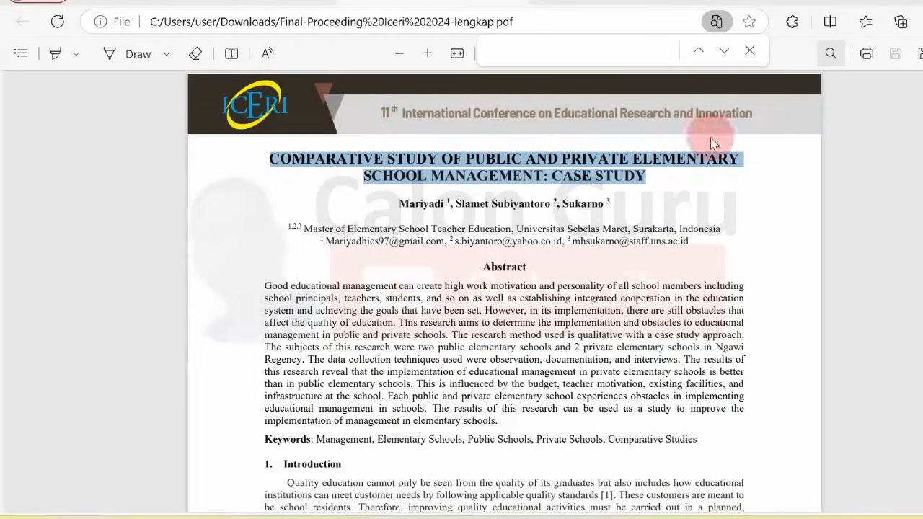
left_click(526, 214)
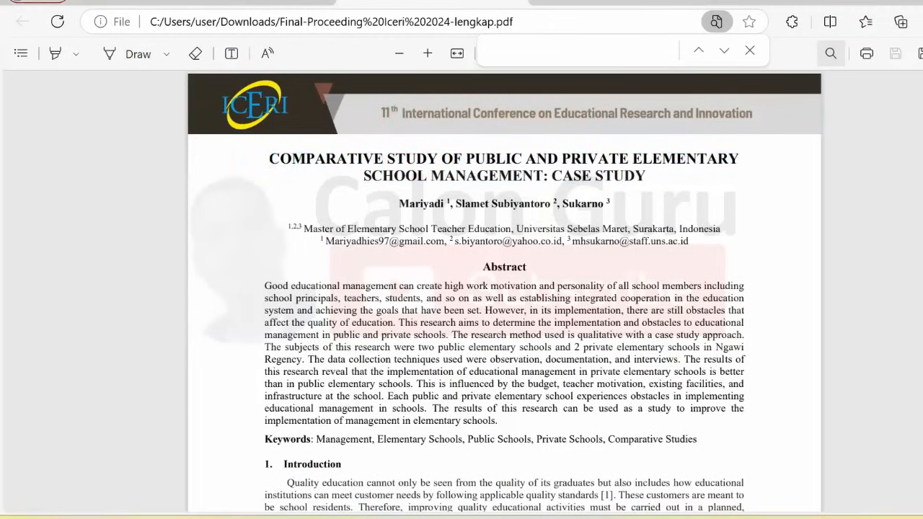
left_click_drag(922, 108, 922, 75)
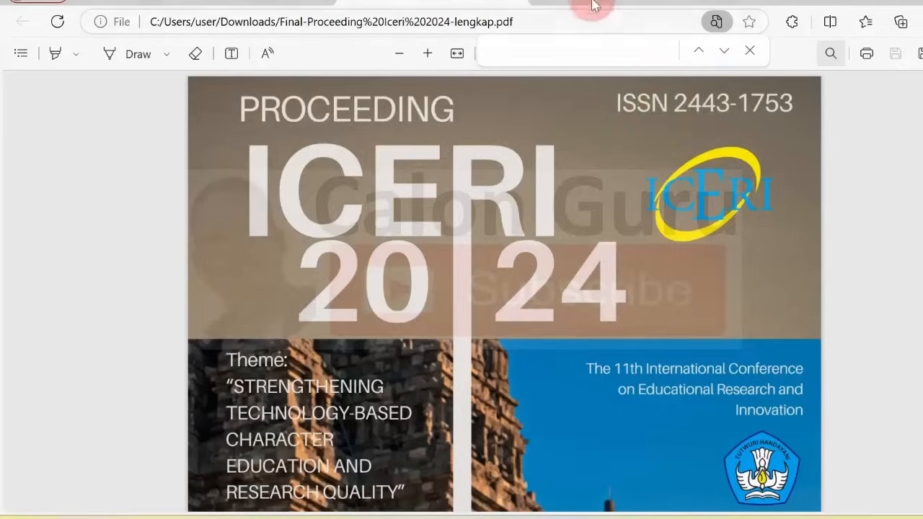
key("alt+Tab")
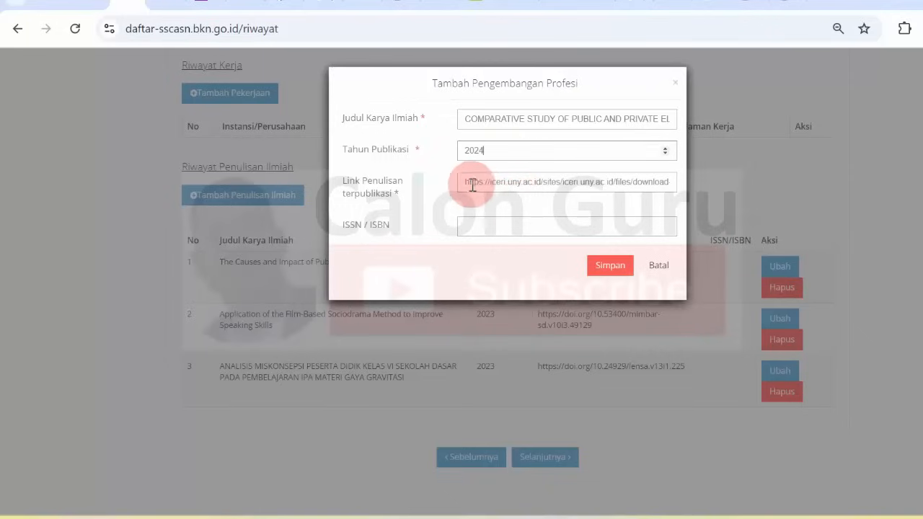
Enter ISSN 2443-1753 and save the comparative study as the fourth entry.
left_click(480, 227)
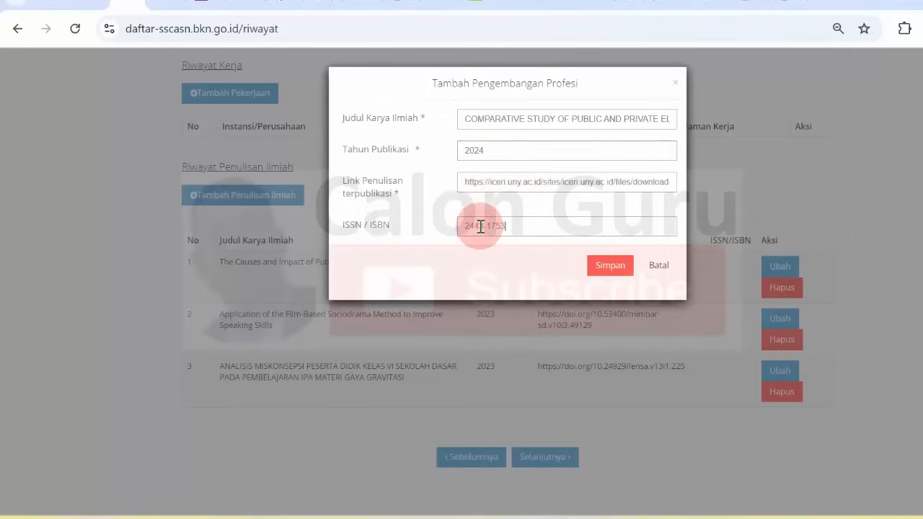
left_click(603, 264)
scroll(910, 287, "down", 1)
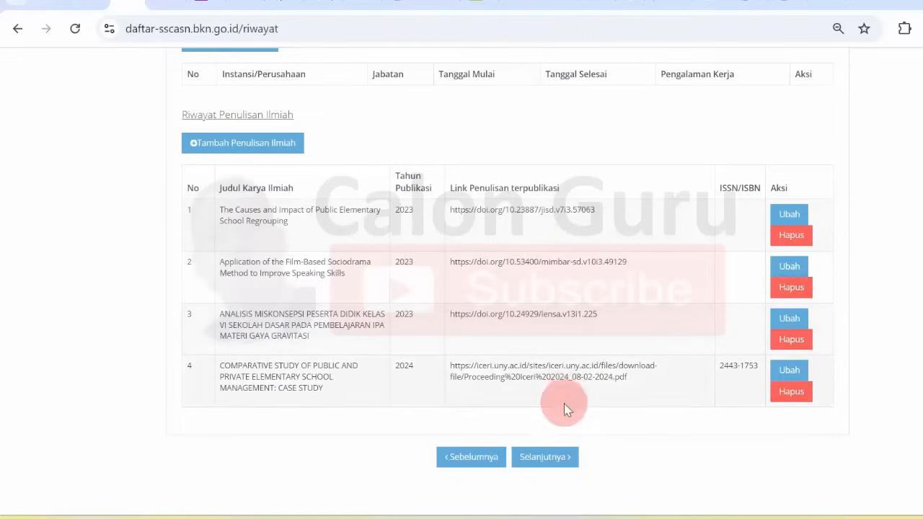
Continue to the Dokumen stage and mark the BIODATA through DOKUMEN stage tabs.
left_click(546, 456)
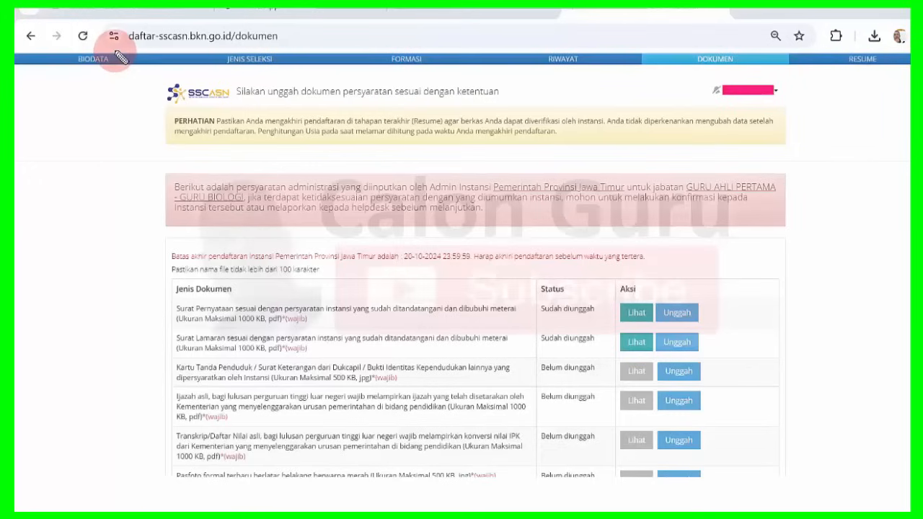
mouse_move(119, 58)
left_mouse_down()
mouse_move(82, 34)
mouse_move(72, 58)
mouse_move(123, 63)
left_mouse_up()
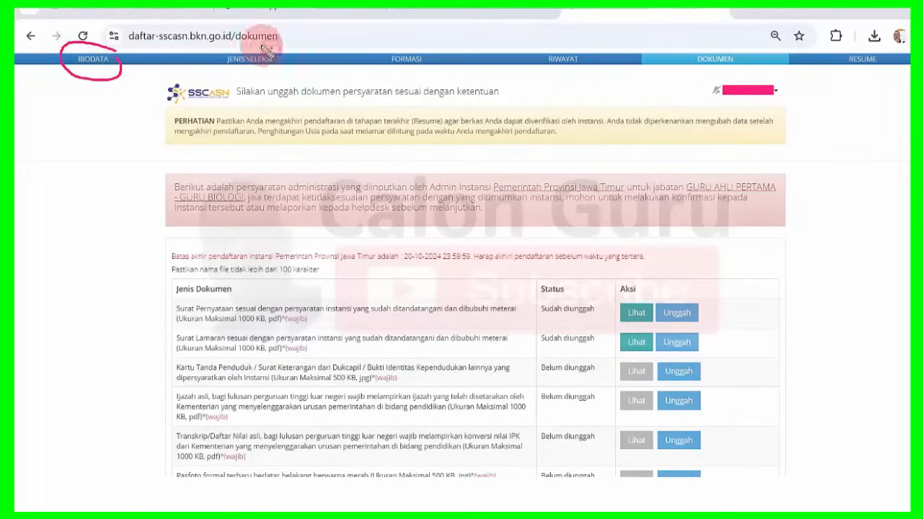
left_click_drag(275, 43, 241, 78)
left_click_drag(432, 46, 434, 79)
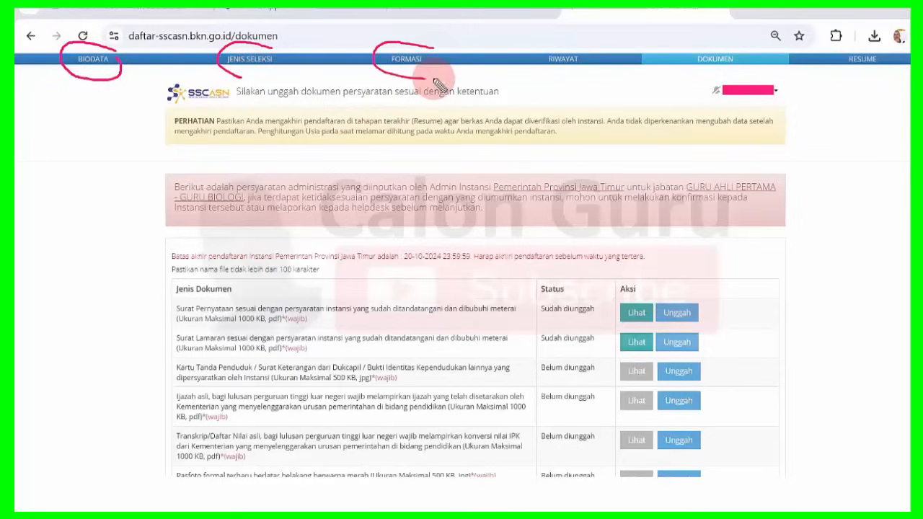
mouse_move(586, 52)
left_mouse_down()
mouse_move(530, 58)
mouse_move(597, 39)
left_mouse_up()
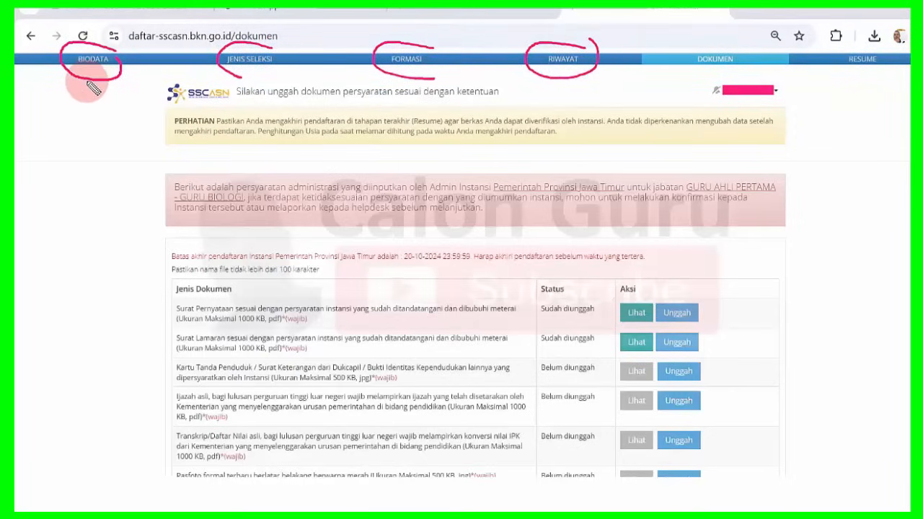
left_click_drag(86, 81, 95, 80)
left_click_drag(221, 80, 253, 78)
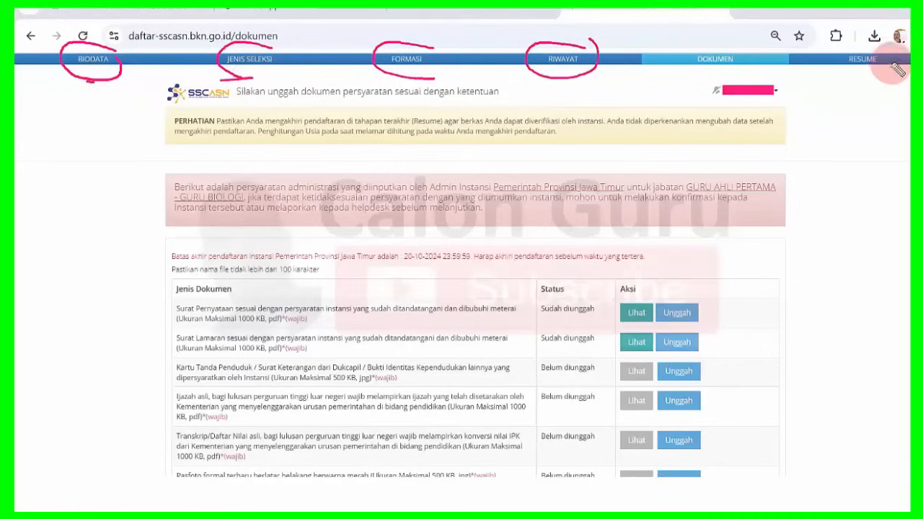
mouse_move(883, 44)
left_mouse_down()
mouse_move(865, 41)
mouse_move(837, 58)
mouse_move(892, 65)
left_mouse_up()
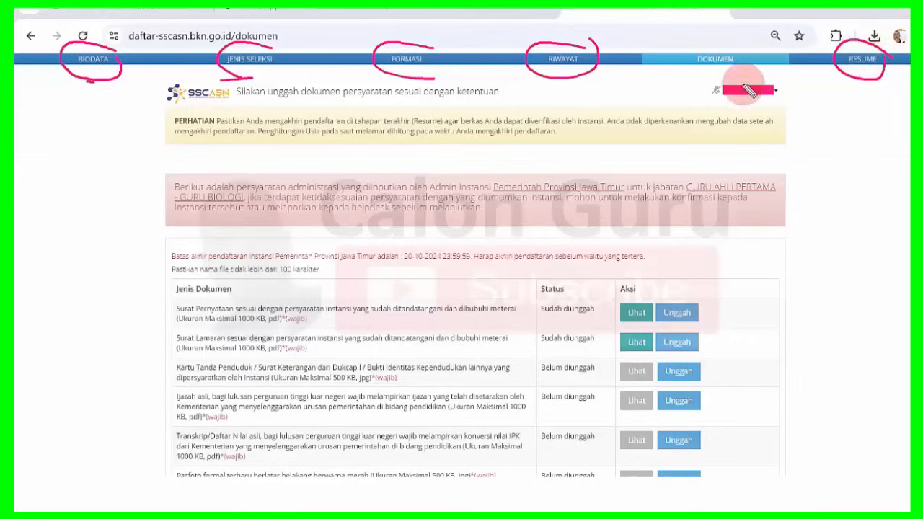
mouse_move(744, 59)
left_mouse_down()
mouse_move(713, 44)
mouse_move(683, 72)
mouse_move(732, 81)
mouse_move(742, 72)
left_mouse_up()
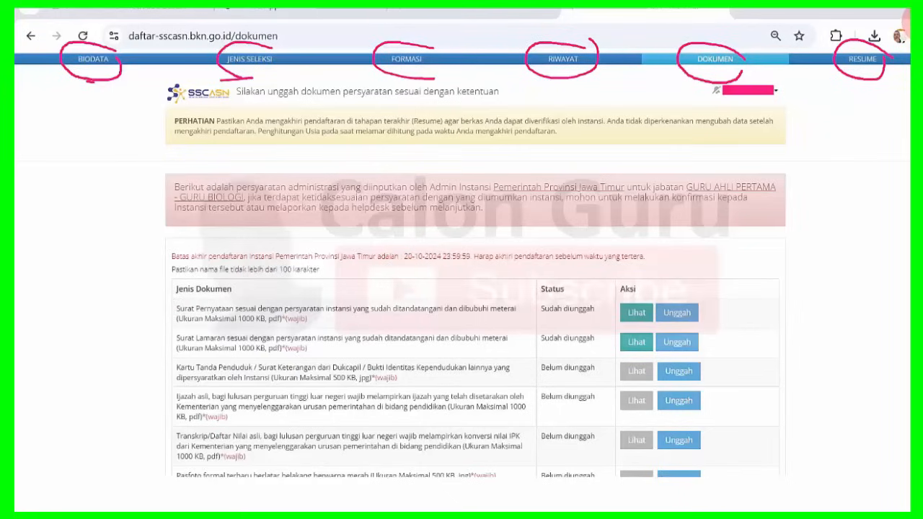
scroll(462, 288, "down", 2)
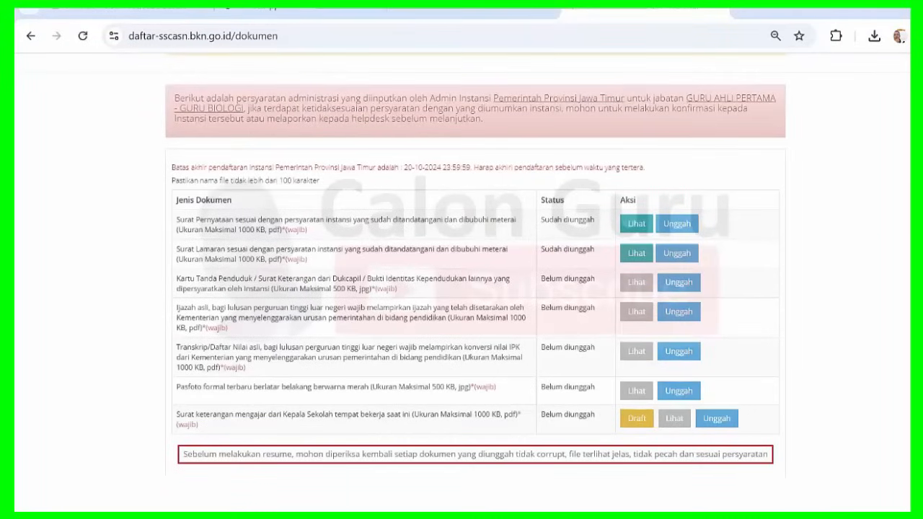
scroll(462, 289, "down", 4)
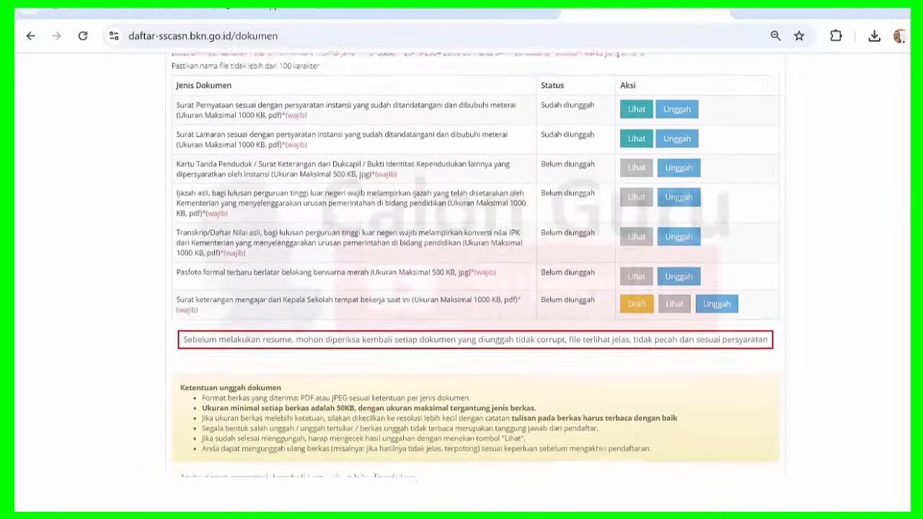
scroll(462, 288, "down", 1)
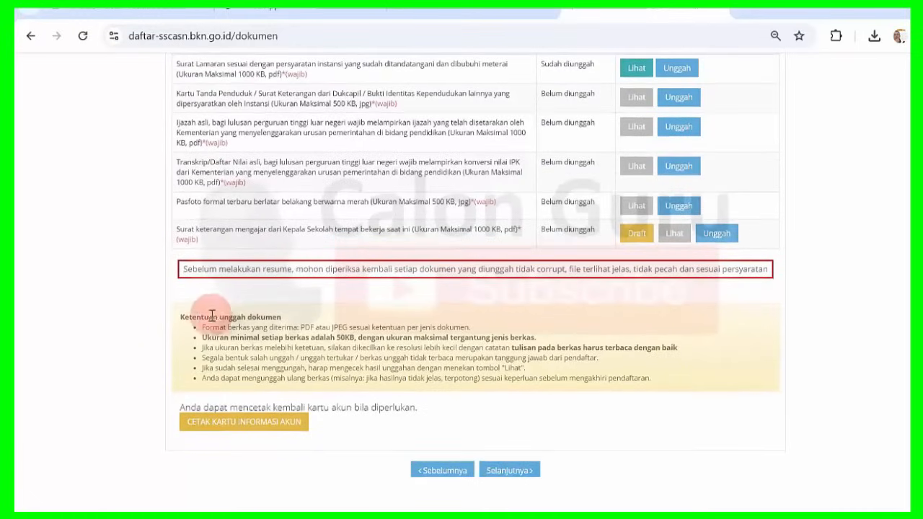
left_click_drag(185, 318, 265, 317)
left_click(264, 316)
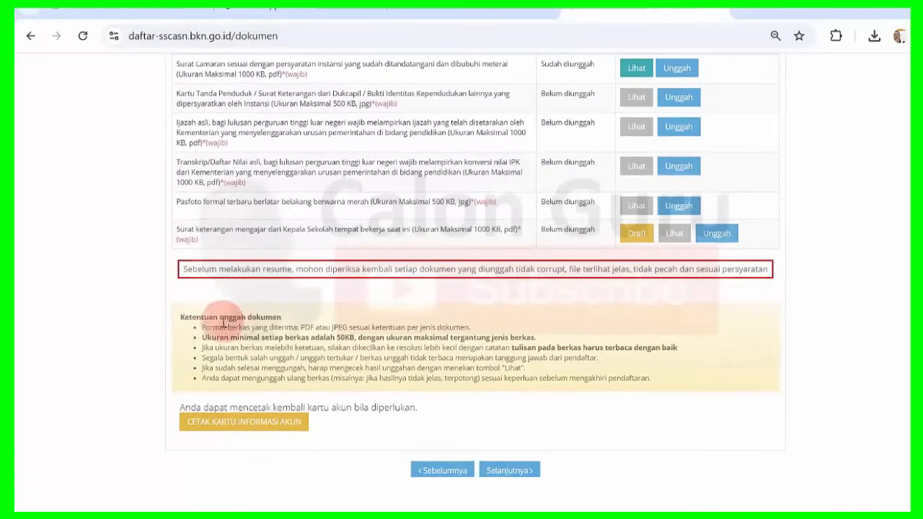
left_click_drag(204, 326, 460, 329)
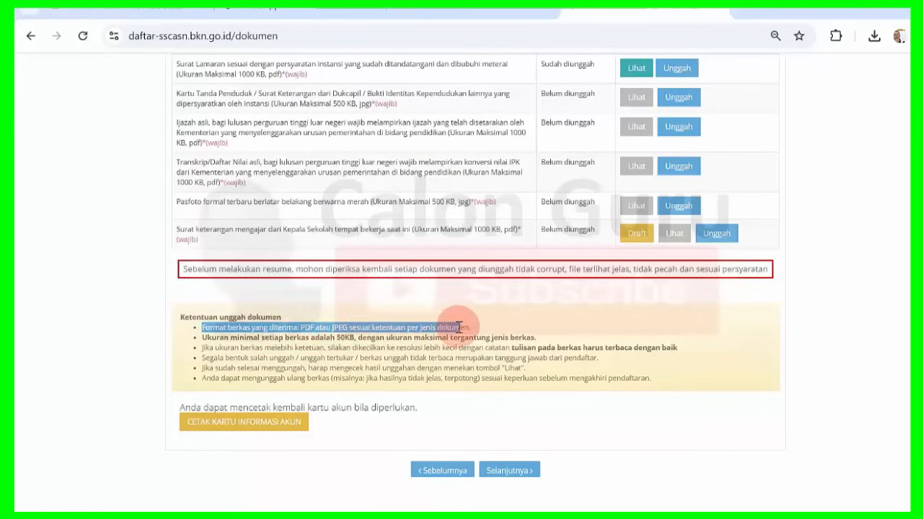
left_click(458, 327)
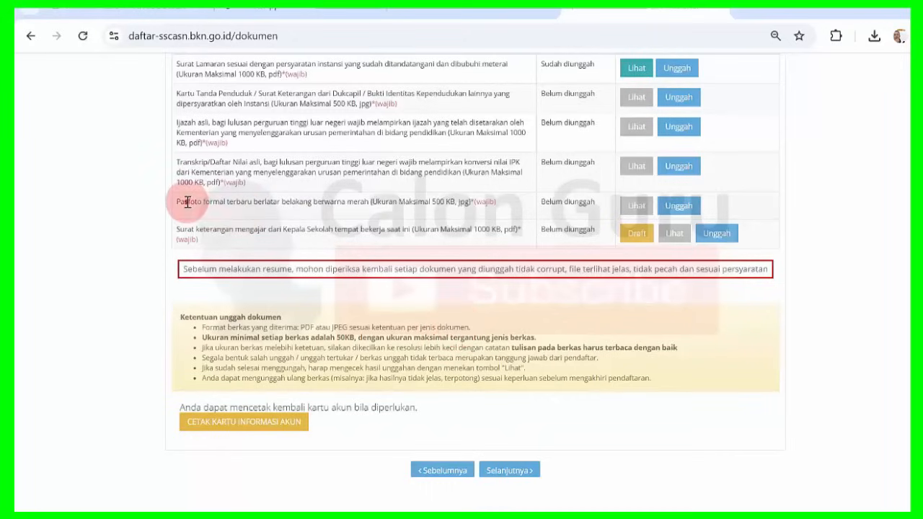
left_click_drag(190, 202, 295, 202)
left_click(456, 201)
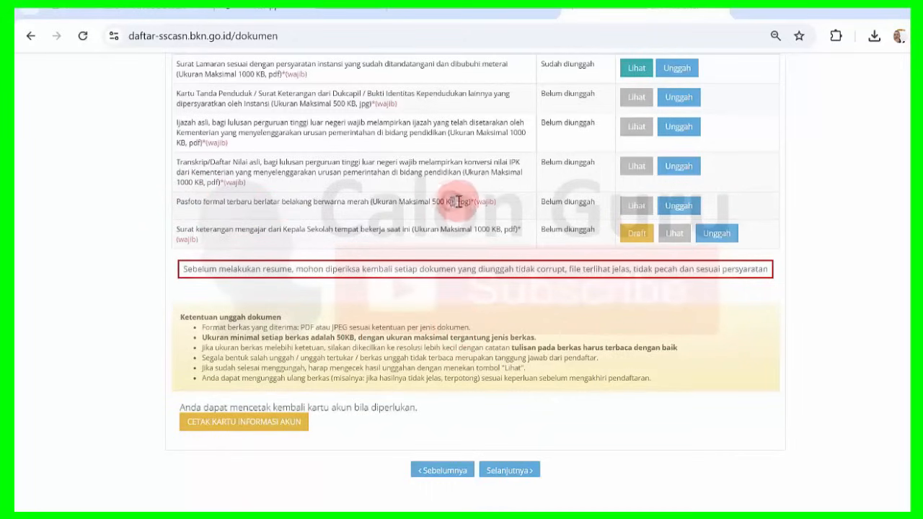
left_click_drag(195, 229, 282, 229)
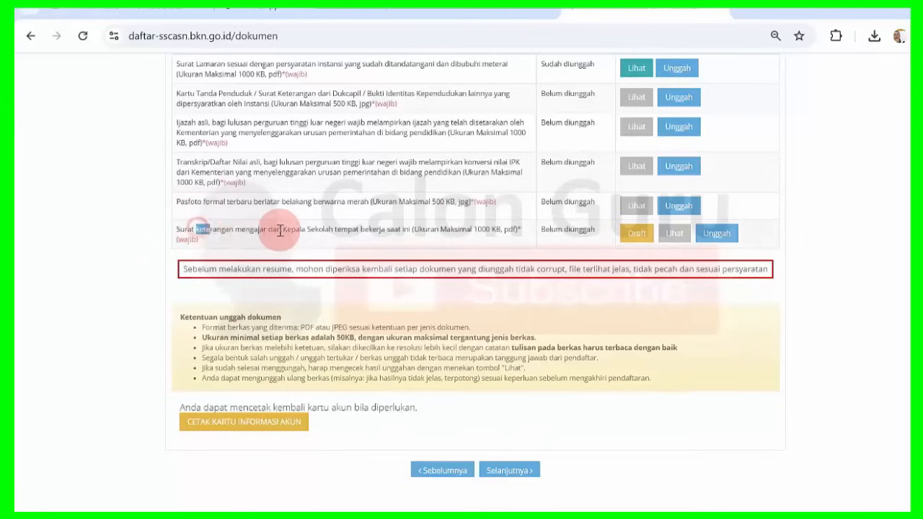
double_click(509, 230)
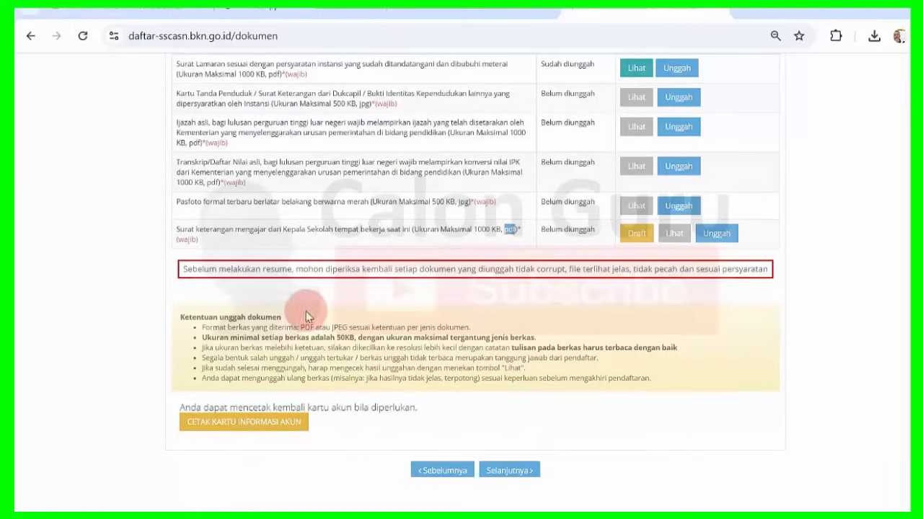
left_click(292, 324)
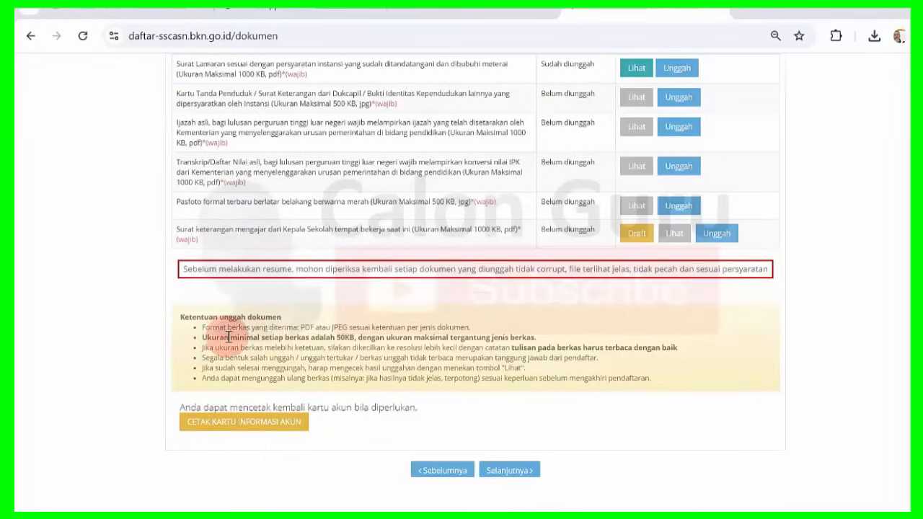
left_click_drag(229, 338, 294, 338)
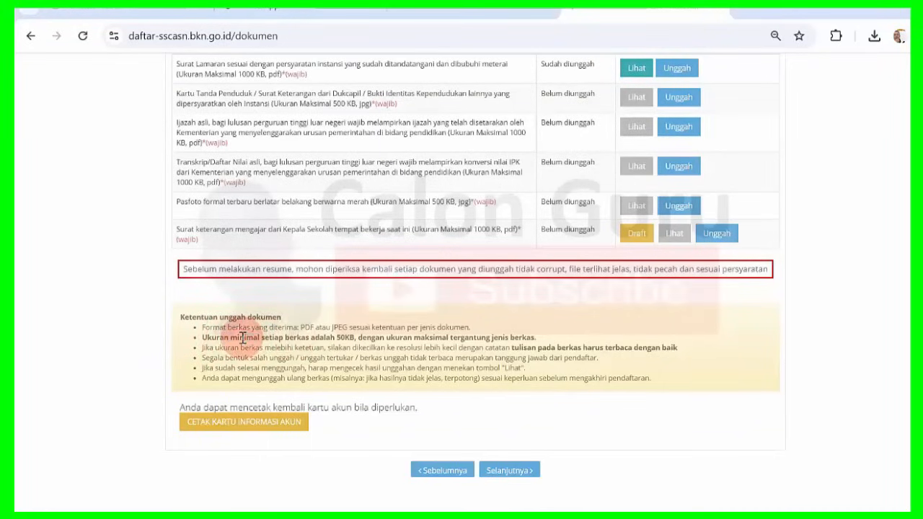
left_click_drag(238, 338, 345, 334)
left_click(350, 337)
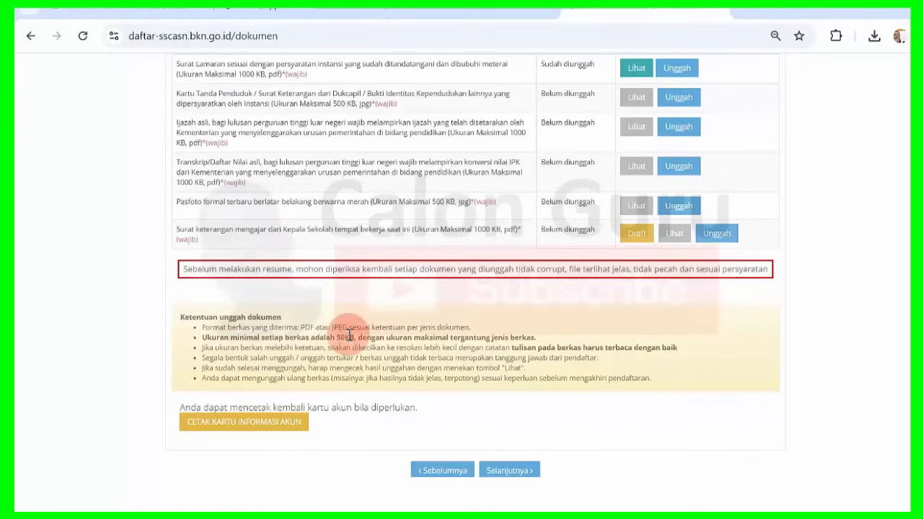
left_click_drag(421, 336, 483, 335)
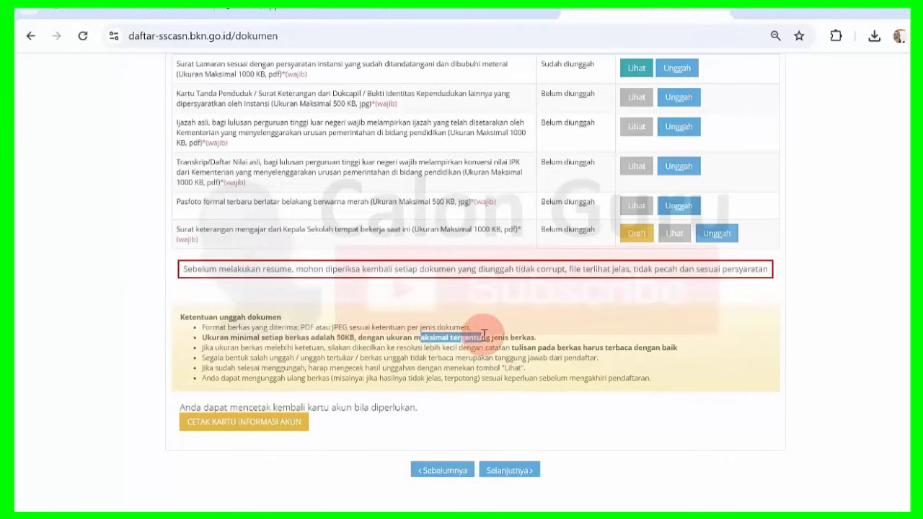
left_click(483, 335)
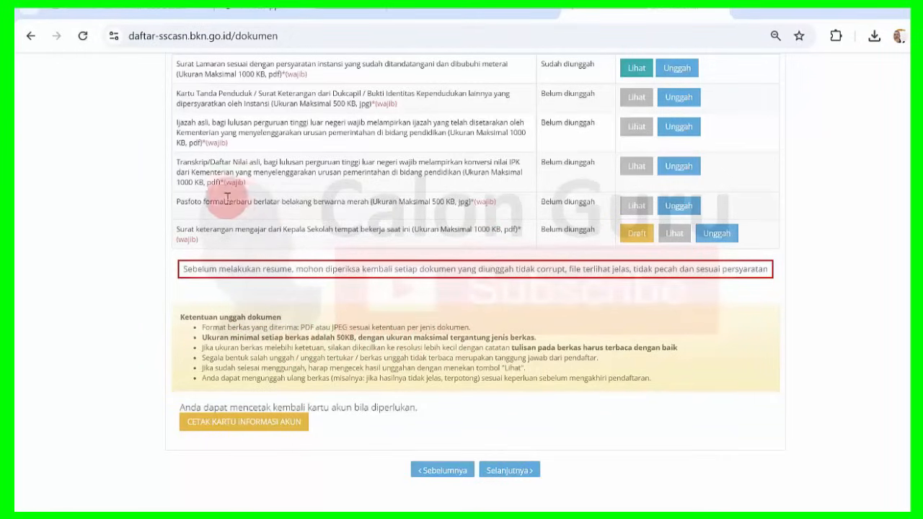
left_click_drag(203, 202, 257, 201)
left_click(258, 201)
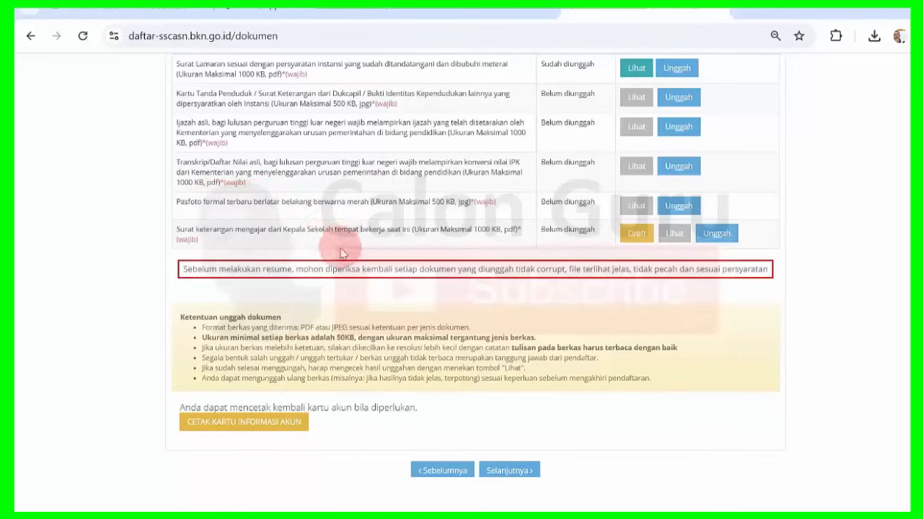
left_click_drag(337, 337, 346, 337)
left_click_drag(429, 201, 445, 200)
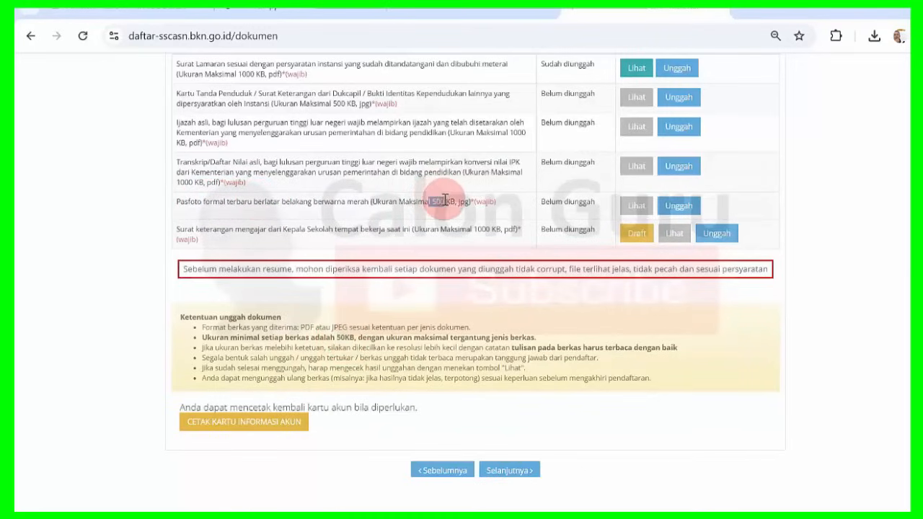
left_click(428, 236)
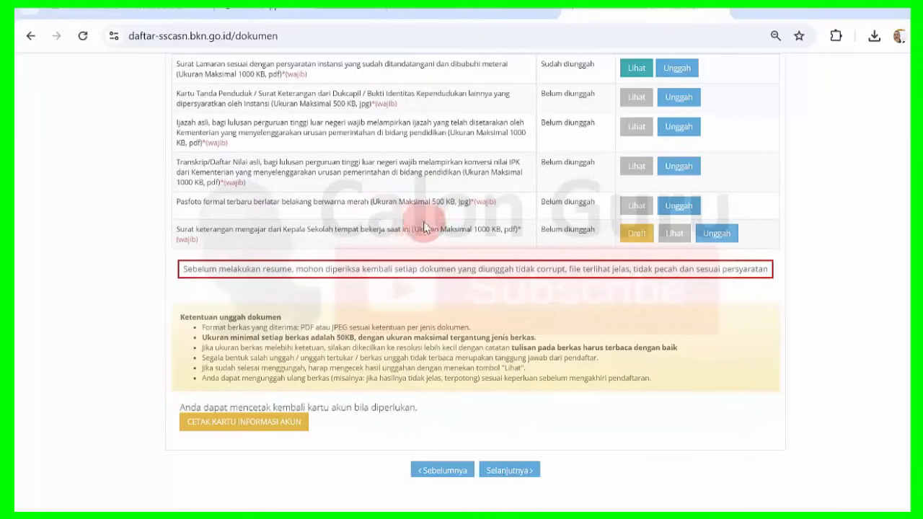
left_click_drag(450, 228, 481, 227)
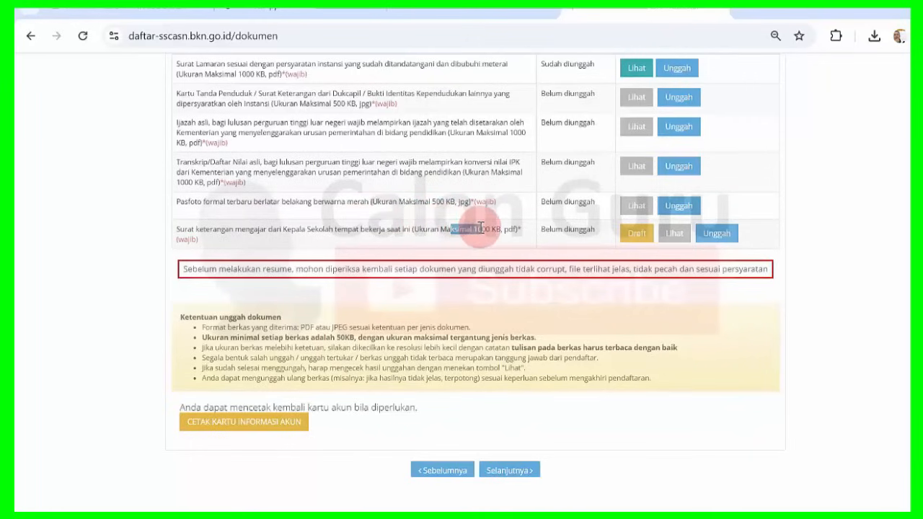
left_click_drag(335, 338, 352, 339)
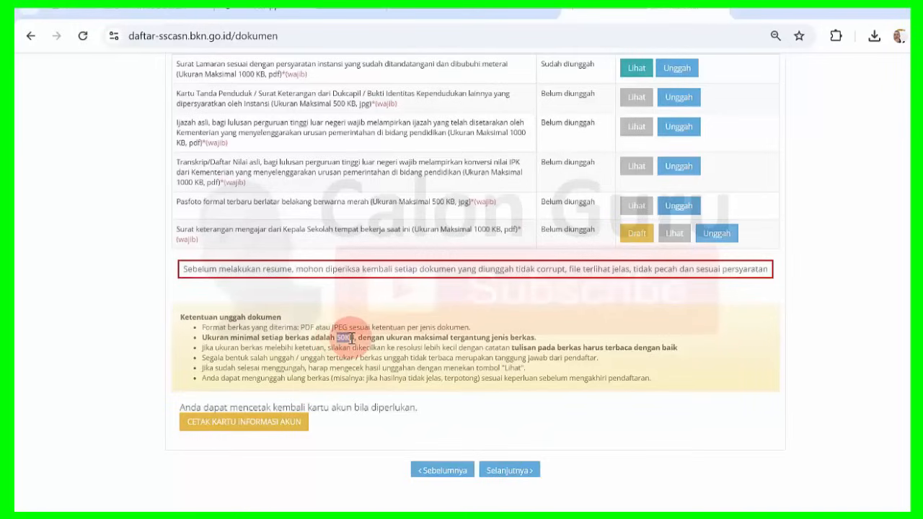
left_click(493, 303)
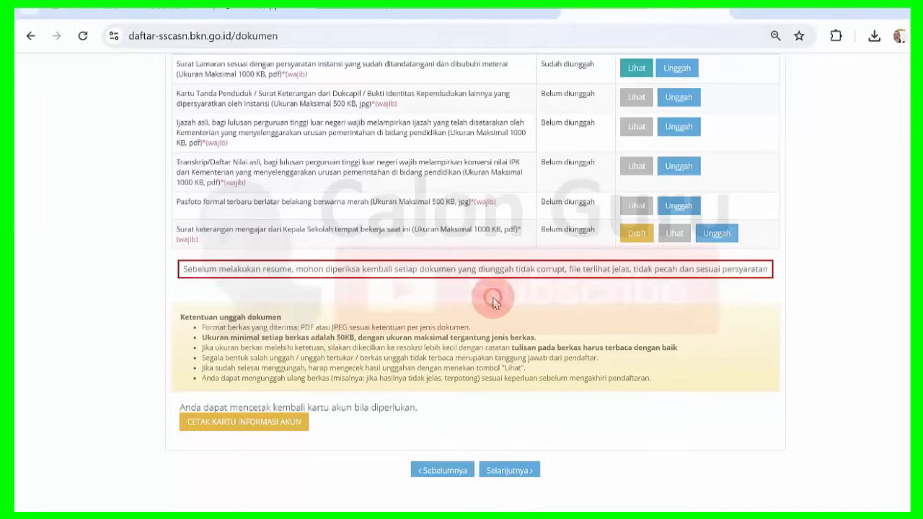
Scroll to the top and highlight the Pemerintah Provinsi agency name in the banner.
scroll(475, 267, "up", 2)
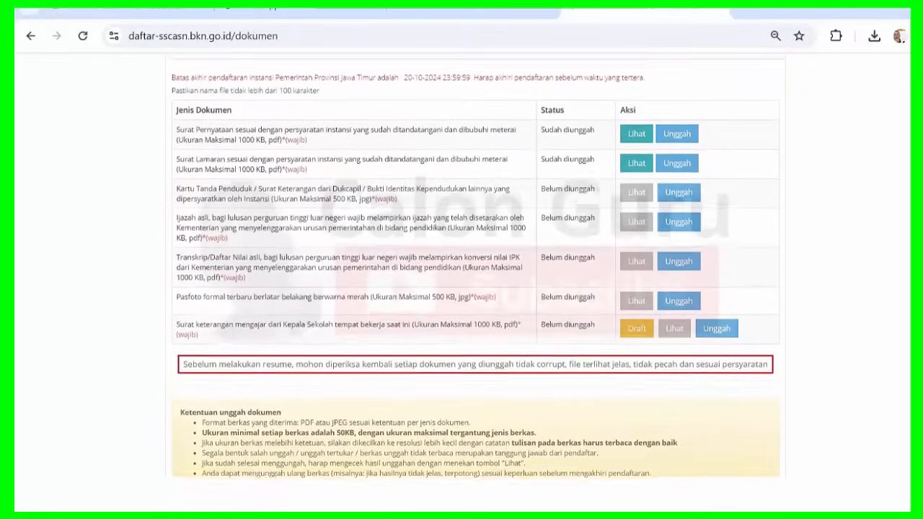
scroll(476, 267, "up", 1)
scroll(476, 266, "up", 1)
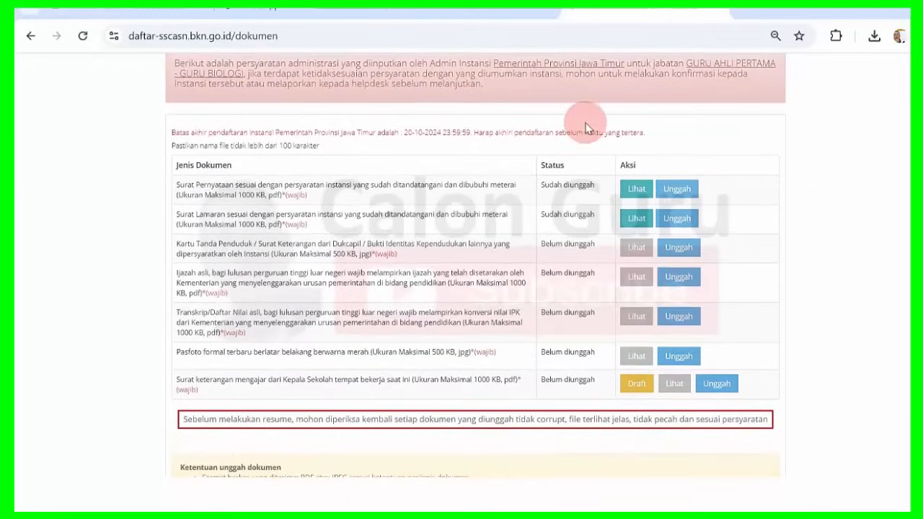
left_click_drag(498, 63, 576, 118)
left_click(894, 172)
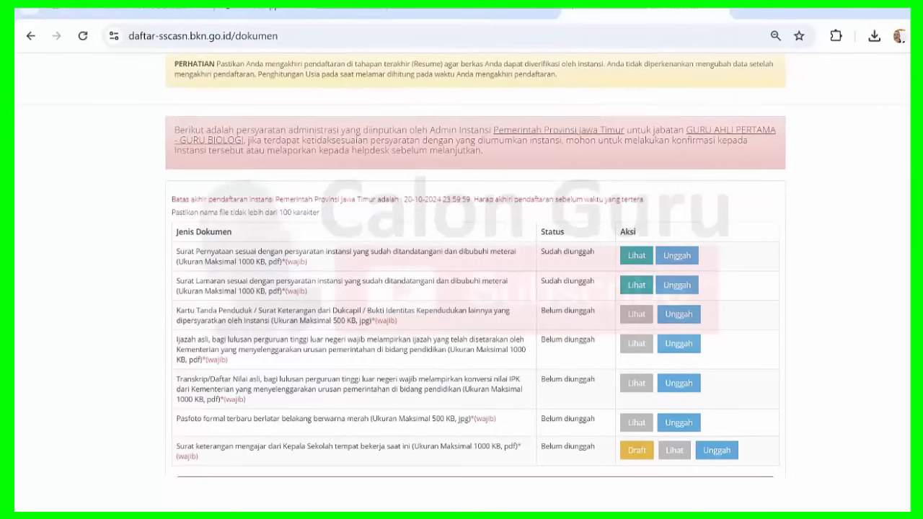
scroll(476, 266, "down", 1)
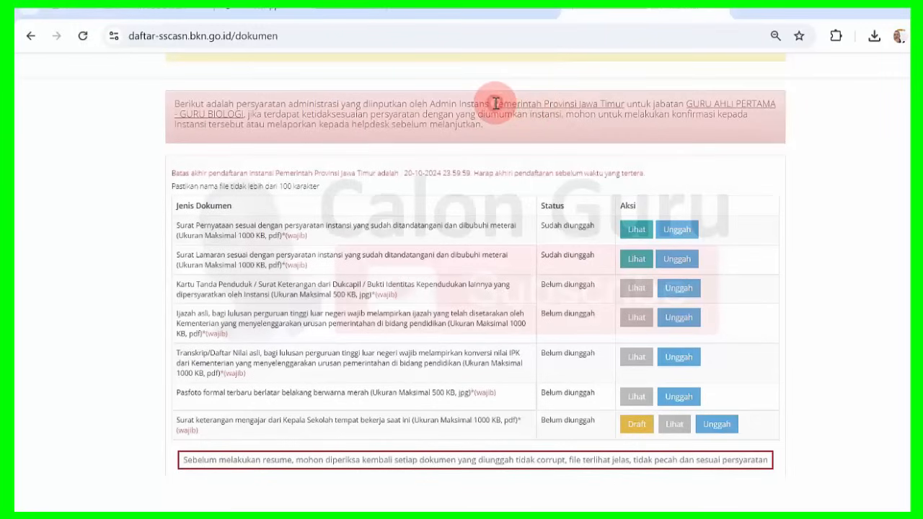
left_click_drag(496, 103, 587, 103)
left_click(587, 103)
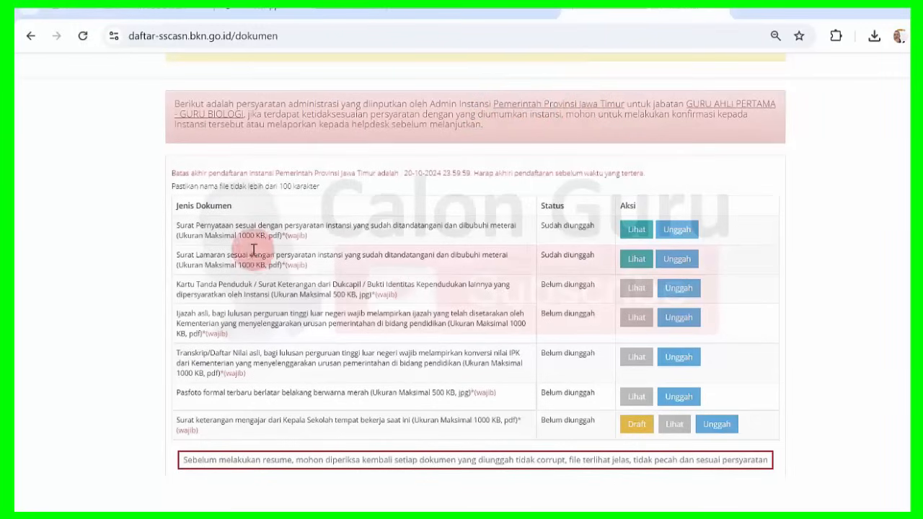
Highlight the Surat Pernyataan, Surat Lamaran, Pasfoto and teaching-letter requirements, then show the upload folder.
left_click_drag(195, 225, 348, 226)
left_click(347, 227)
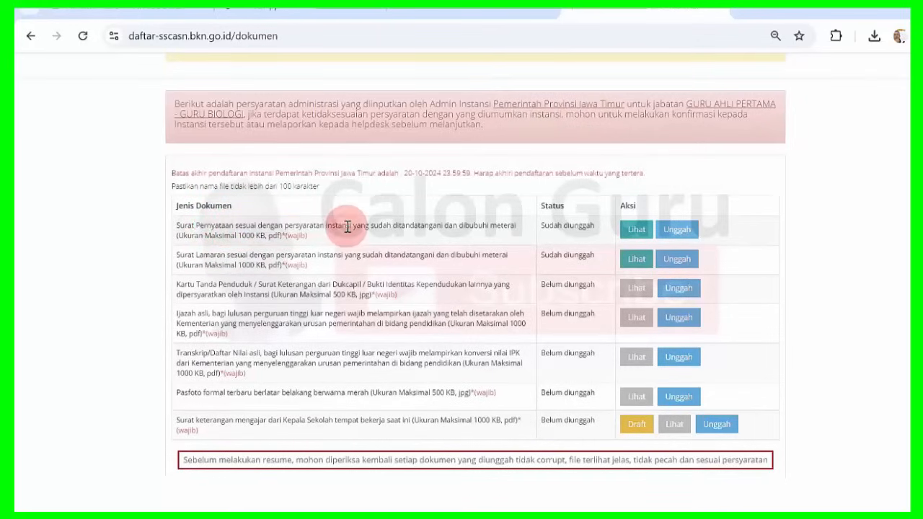
left_click_drag(179, 225, 336, 224)
left_click(336, 224)
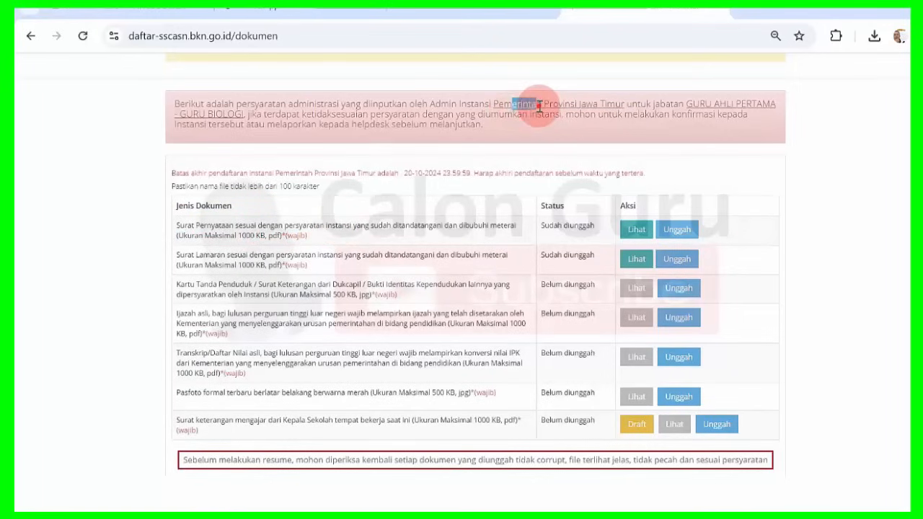
left_click_drag(194, 256, 266, 256)
left_click(266, 254)
left_click_drag(511, 103, 522, 103)
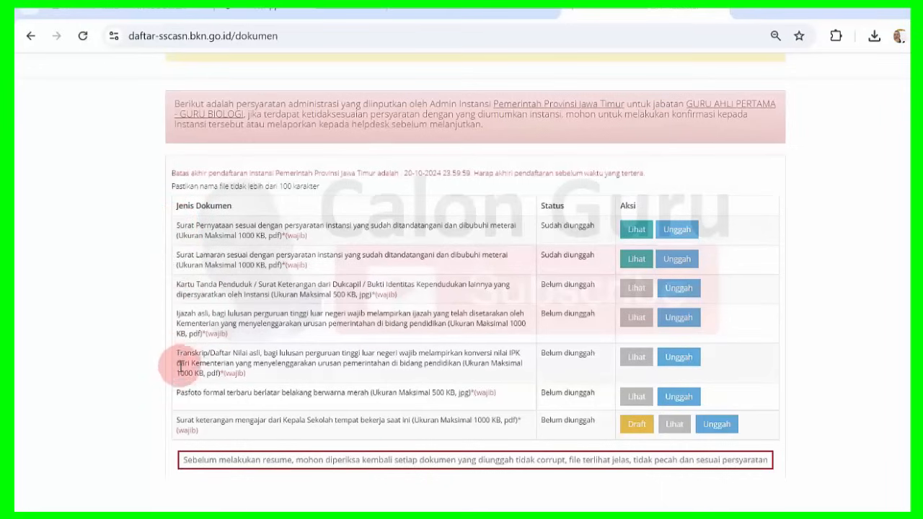
left_click_drag(180, 390, 288, 393)
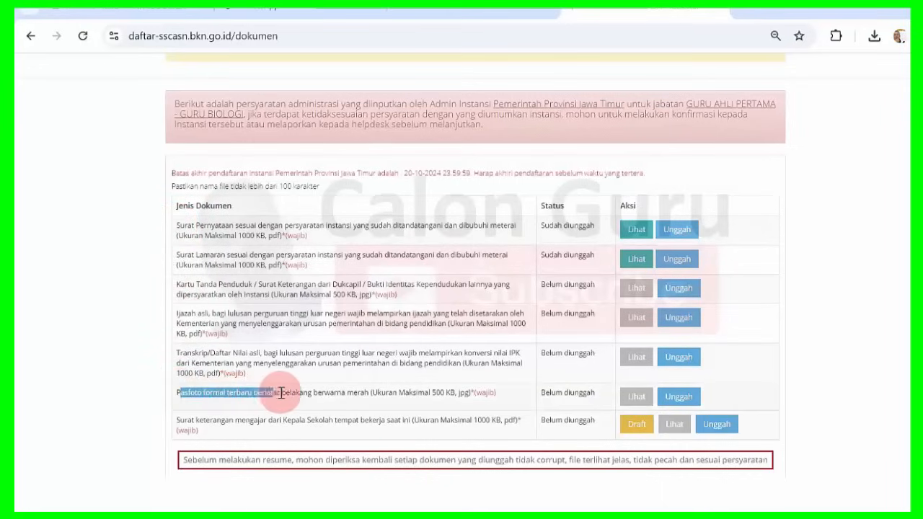
left_click(289, 392)
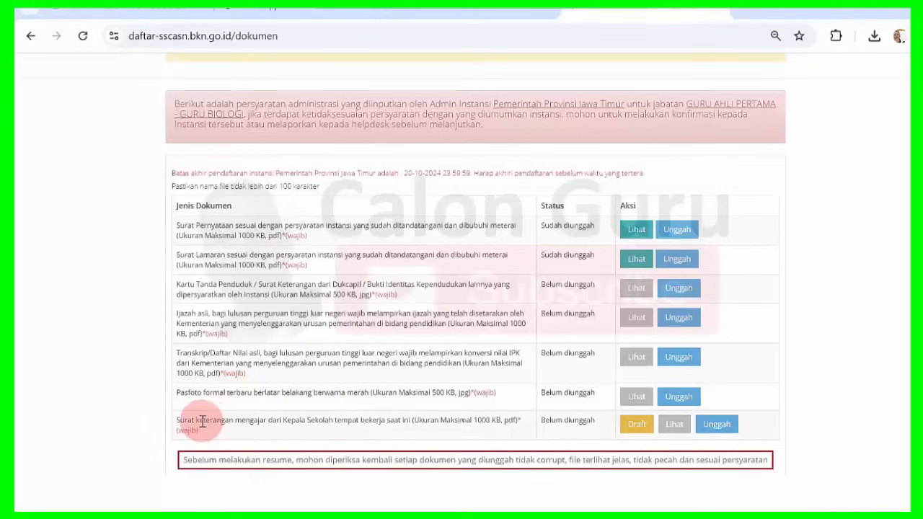
left_click_drag(202, 420, 330, 416)
left_click(330, 417)
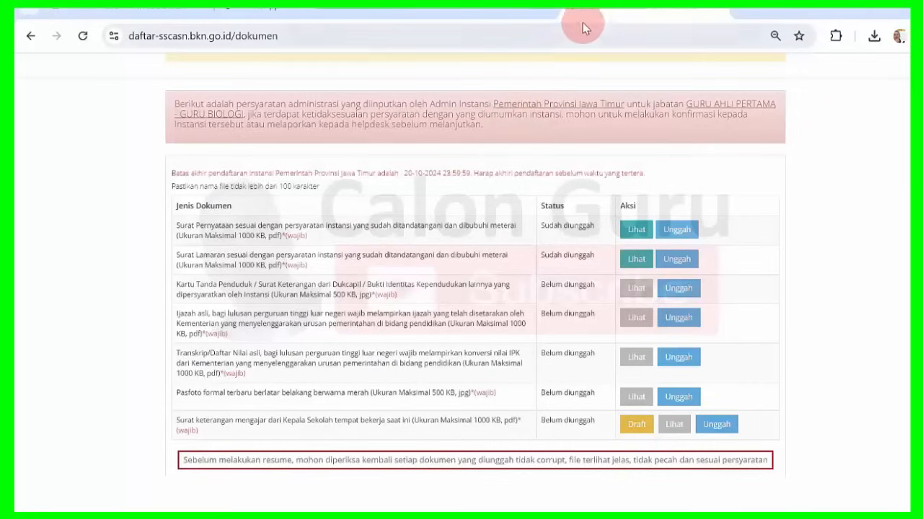
key("alt+Tab")
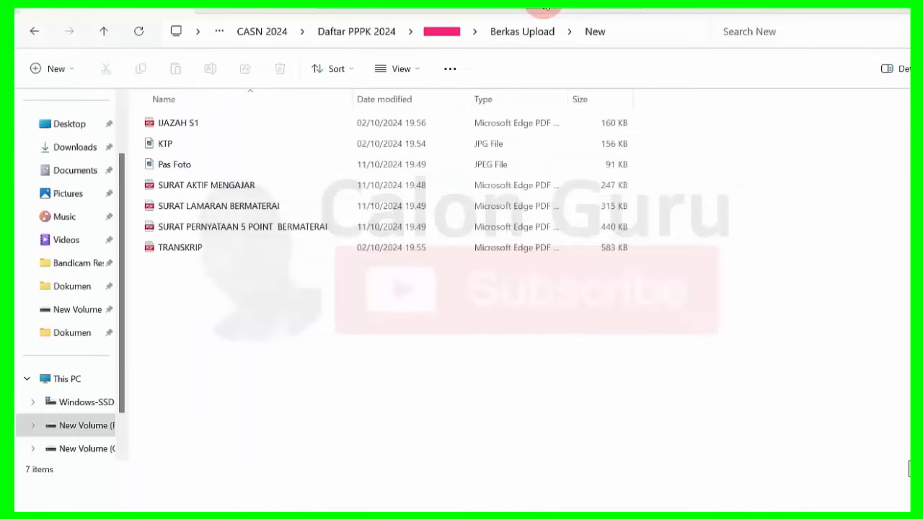
left_click(736, 192)
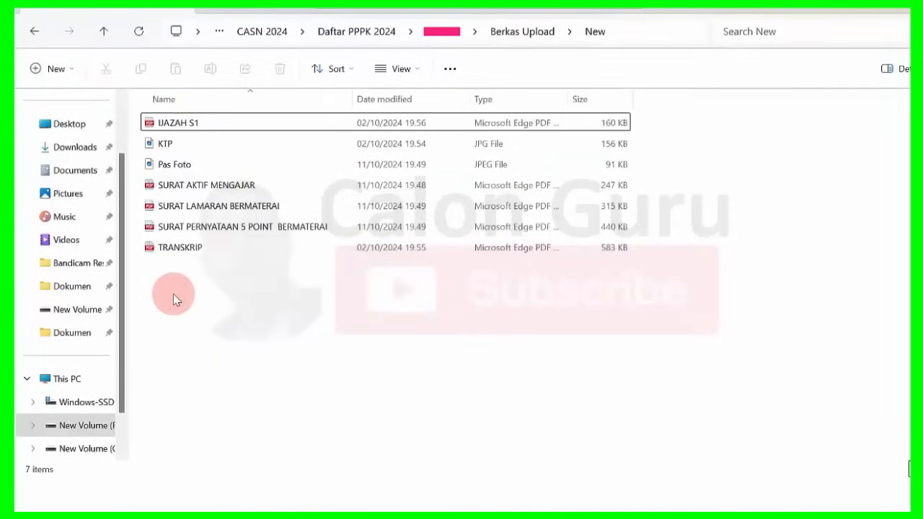
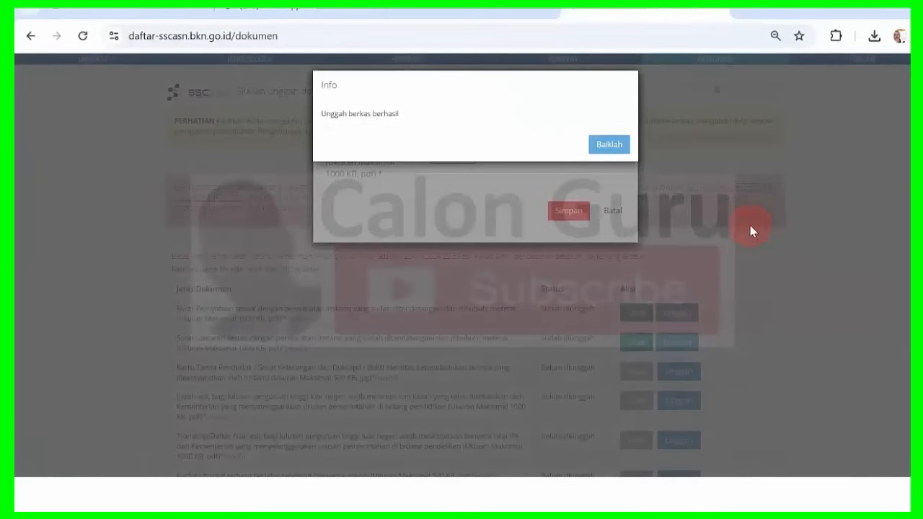
Dismiss the 'Unggah berkas berhasil' message after the signed Surat Lamaran upload.
left_click(606, 145)
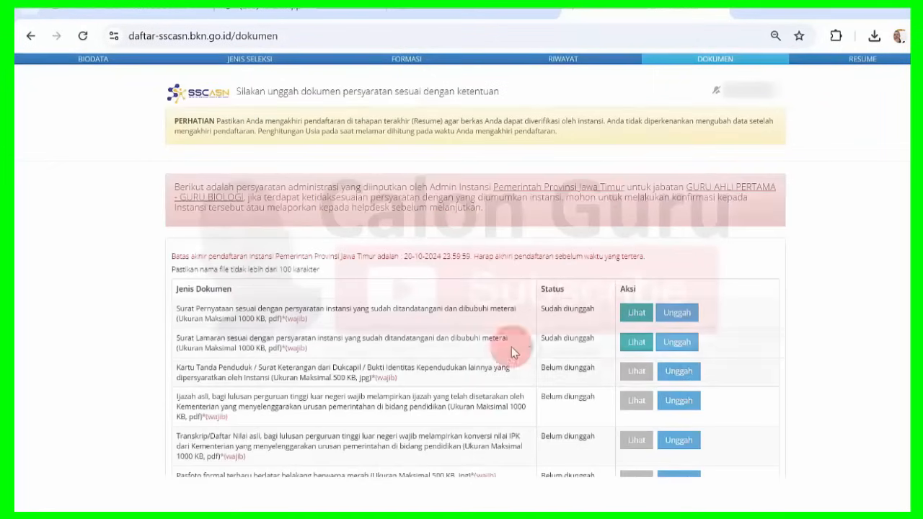
left_click(634, 345)
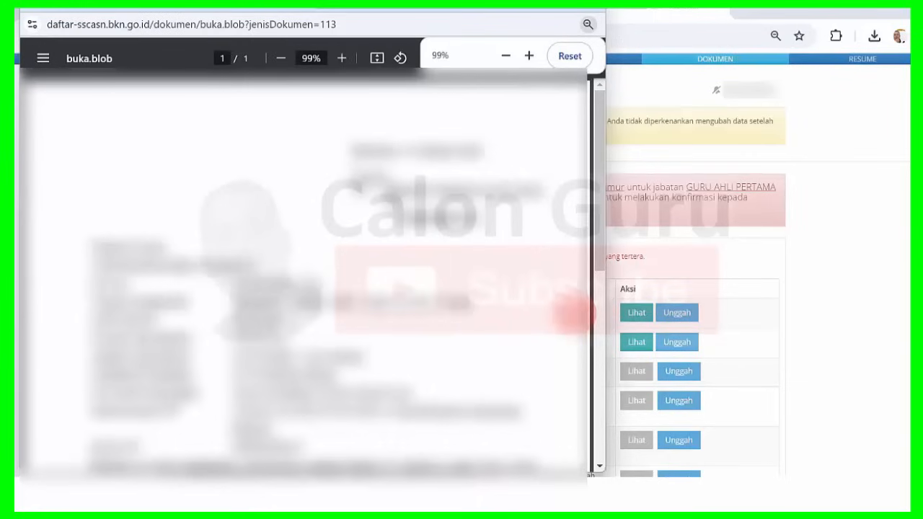
mouse_move(603, 159)
left_mouse_down()
mouse_move(597, 353)
mouse_move(606, 147)
left_mouse_up()
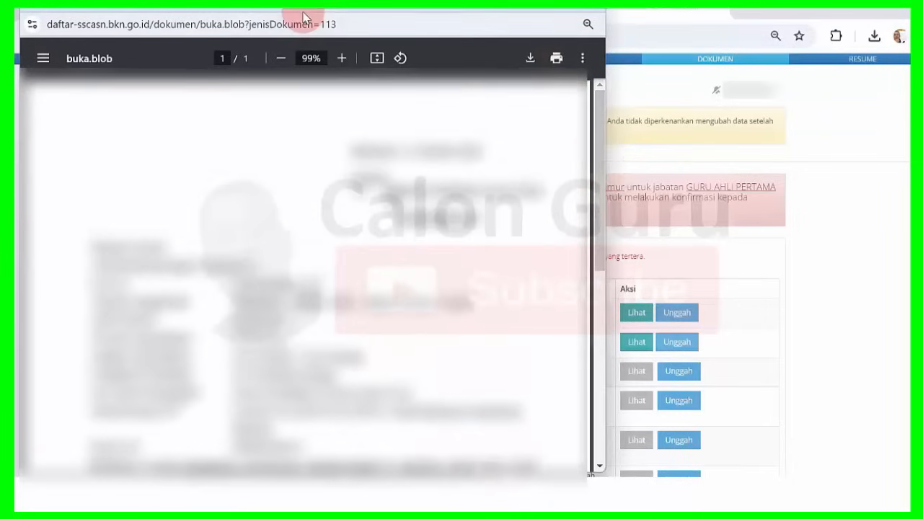
left_click_drag(291, 8, 293, 13)
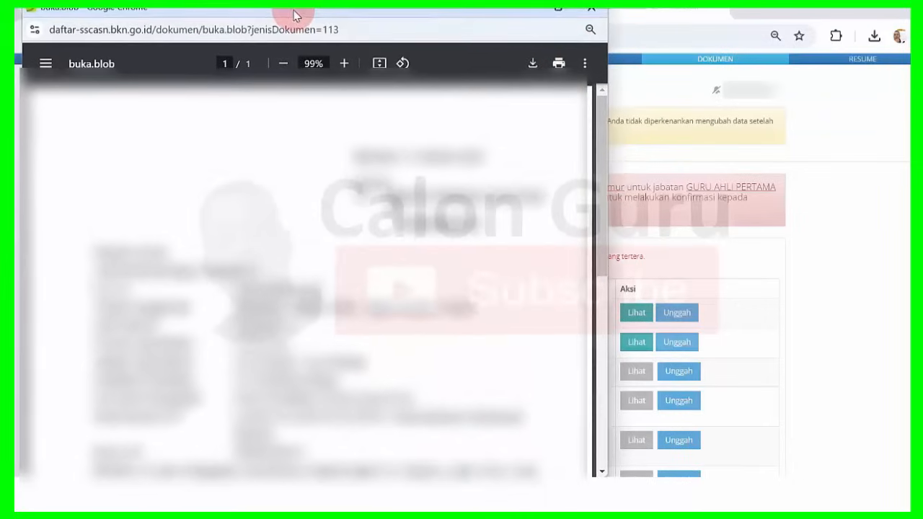
left_click(590, 25)
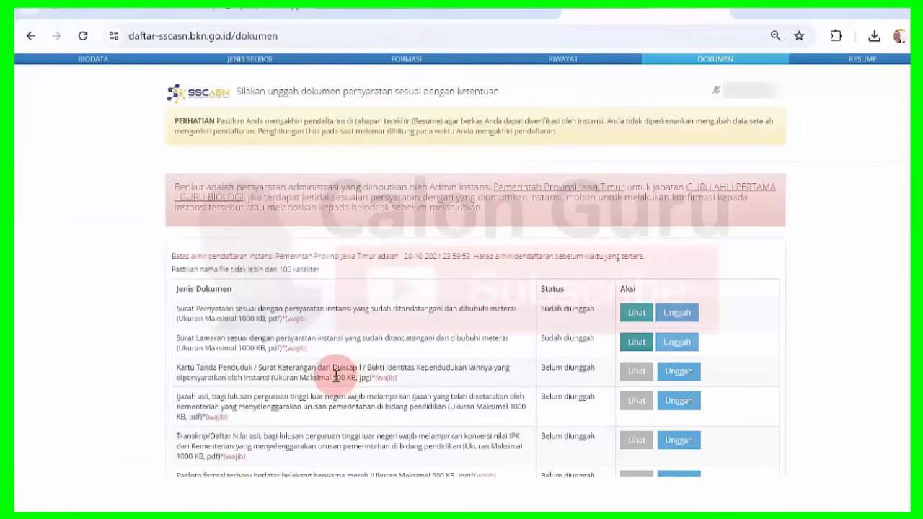
left_click_drag(333, 377, 346, 378)
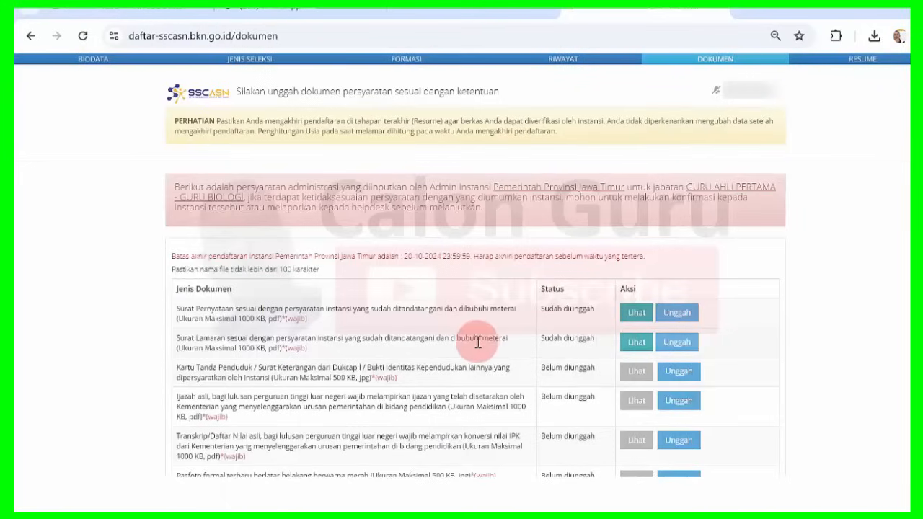
Upload the KTP file to the Kartu Tanda Penduduk row and check its preview.
left_click(671, 374)
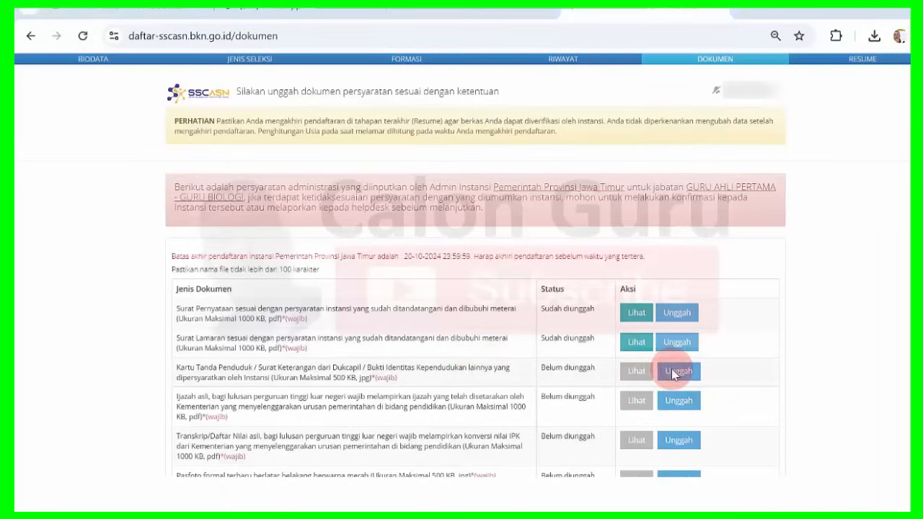
left_click(183, 122)
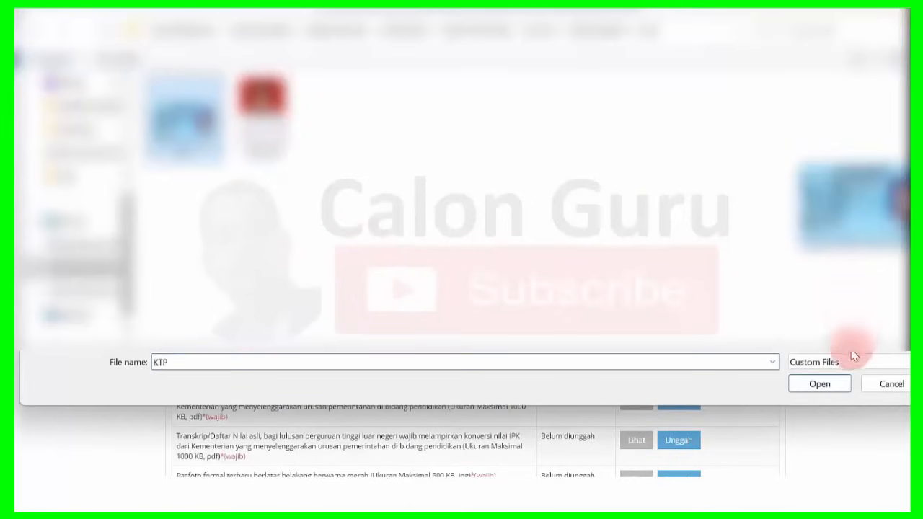
left_click(821, 384)
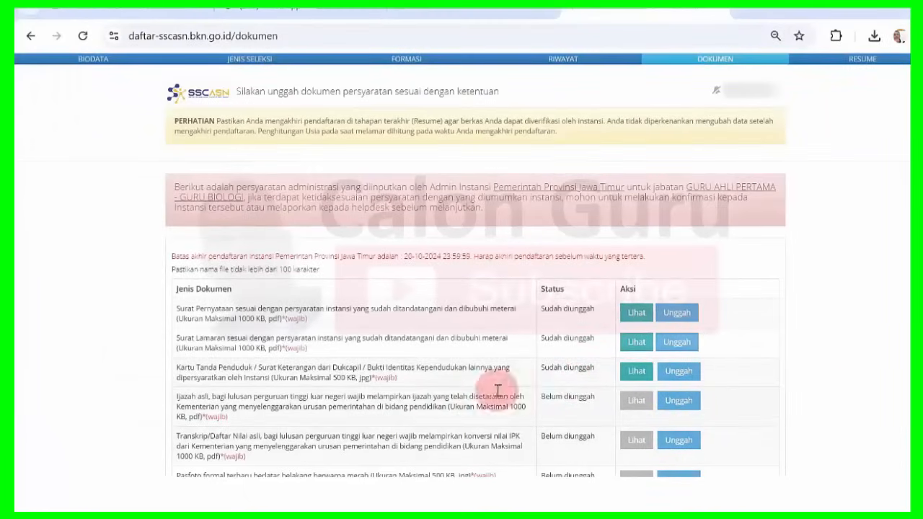
left_click(633, 378)
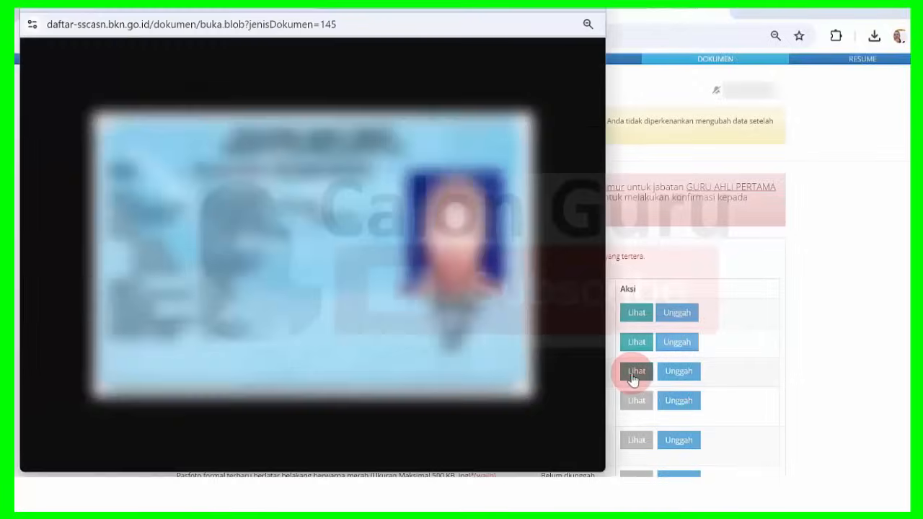
left_click(585, 17)
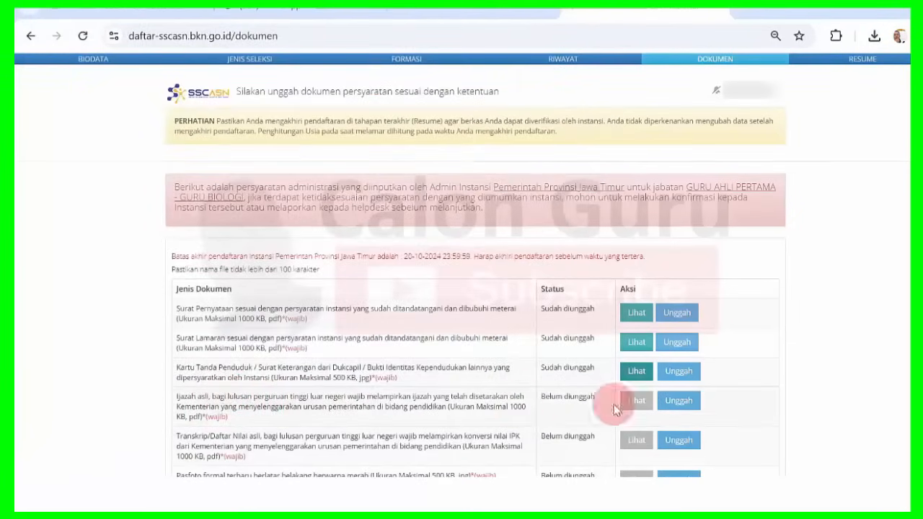
Upload the IJAZAH S1 file to the Ijazah row and verify it in the preview.
left_click(679, 400)
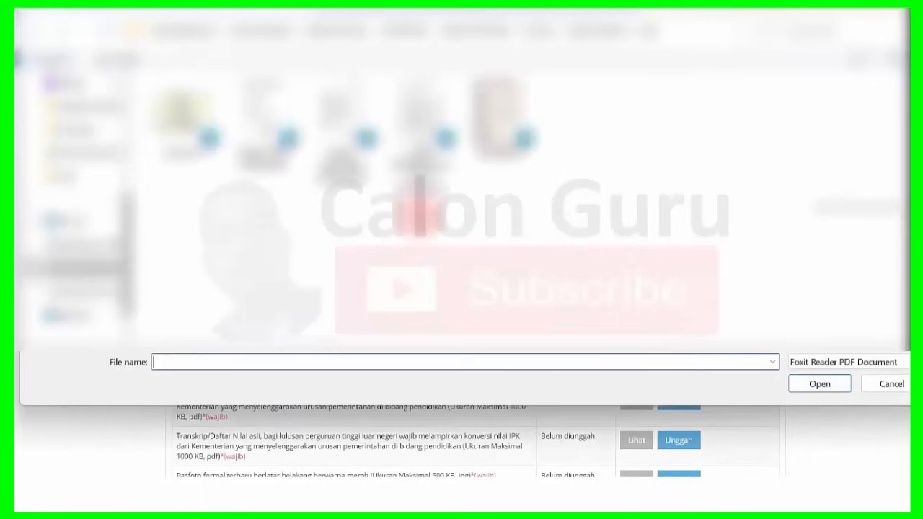
left_click(181, 124)
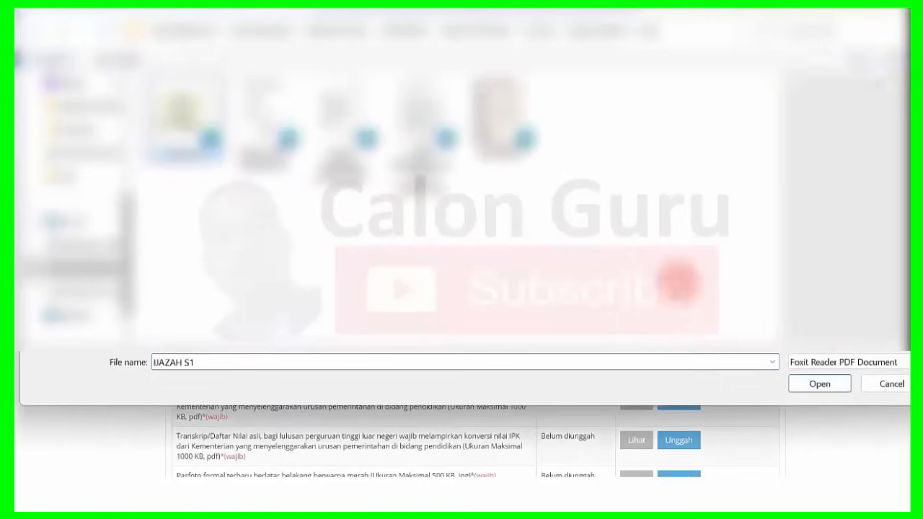
left_click(818, 384)
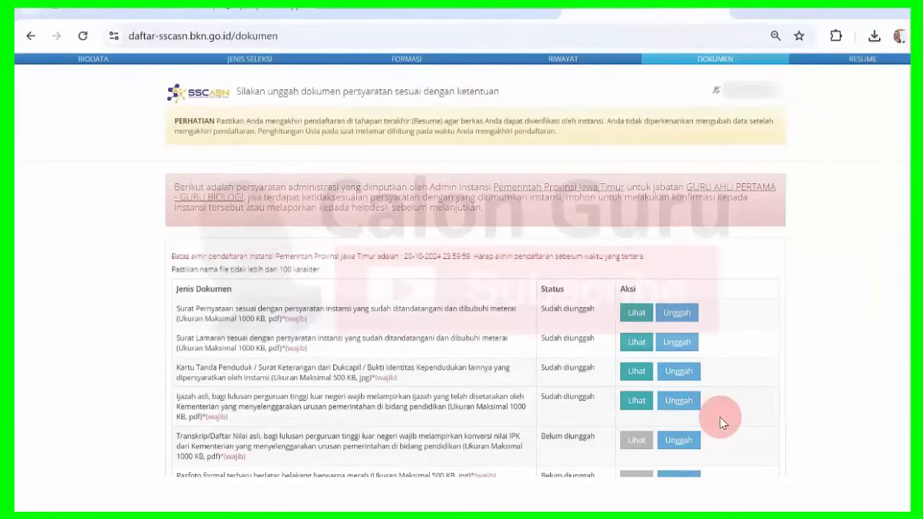
left_click(645, 406)
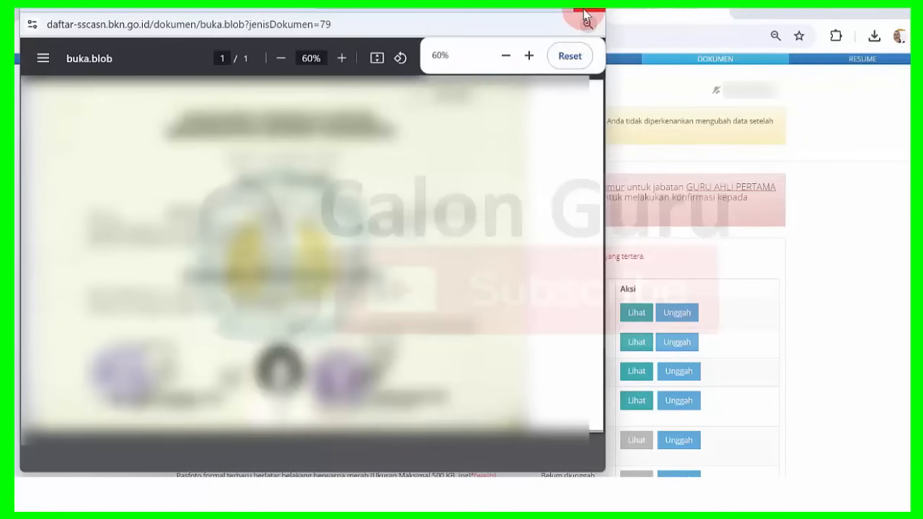
left_click(586, 15)
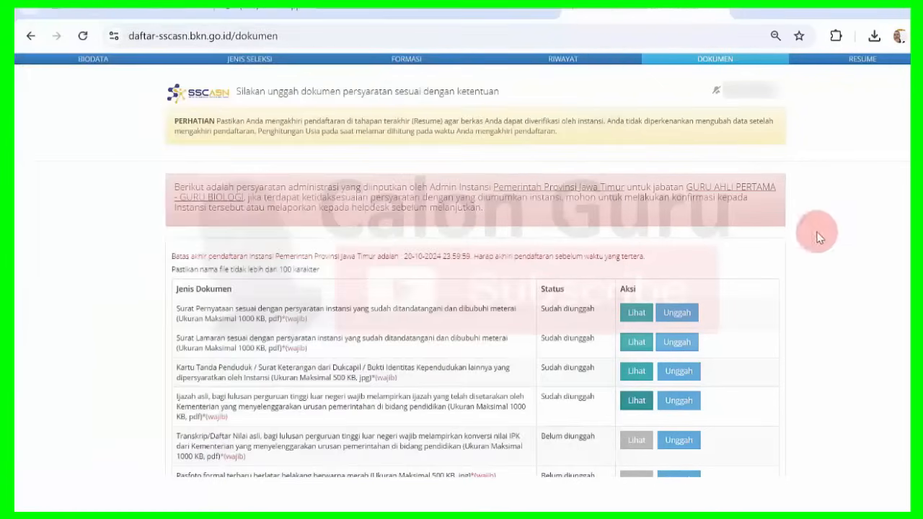
Upload the TRANSKRIP file to the Transkrip row and review the multi-page PDF preview.
left_click(678, 445)
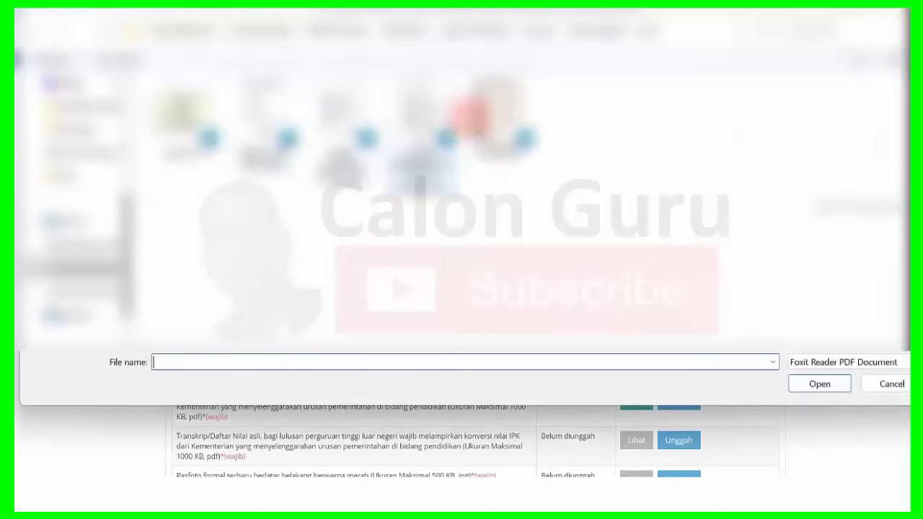
left_click(505, 97)
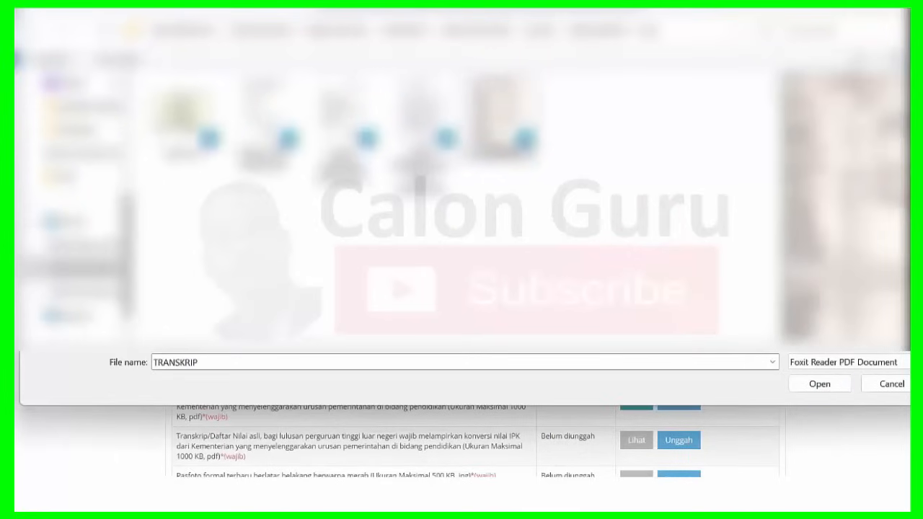
scroll(843, 210, "down", 3)
scroll(843, 210, "up", 3)
left_click(819, 384)
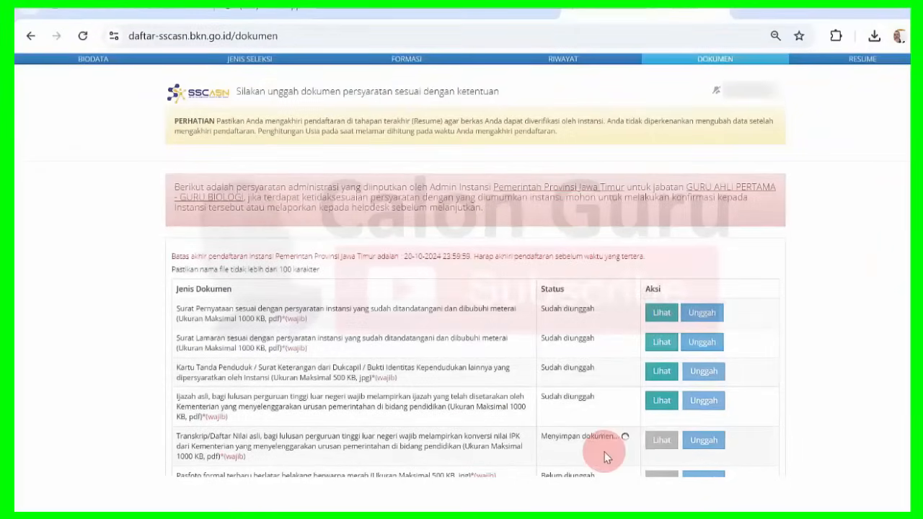
left_click(637, 441)
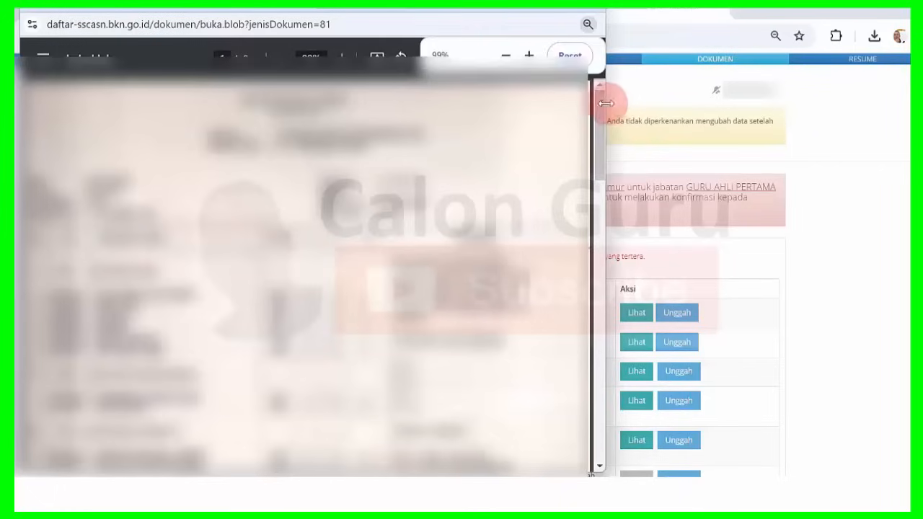
mouse_move(601, 102)
left_mouse_down()
mouse_move(604, 345)
mouse_move(588, 101)
mouse_move(597, 107)
left_mouse_up()
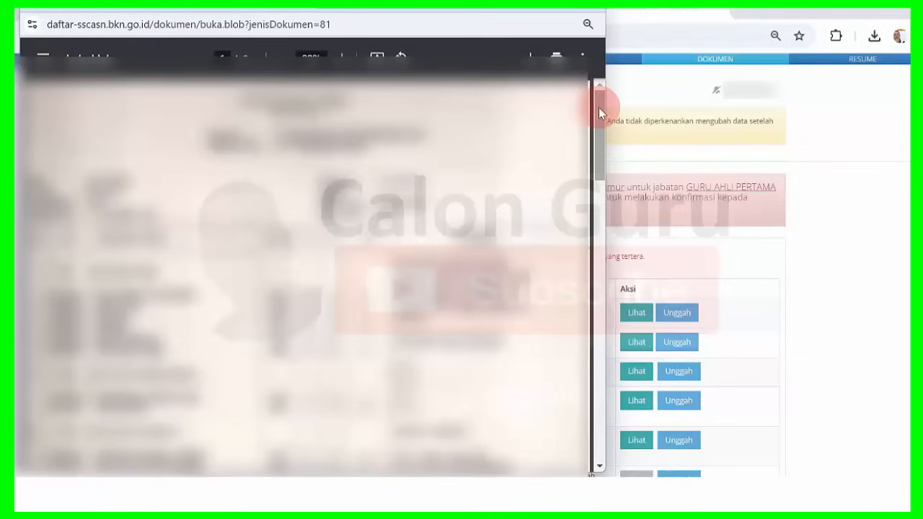
left_click_drag(599, 107, 594, 50)
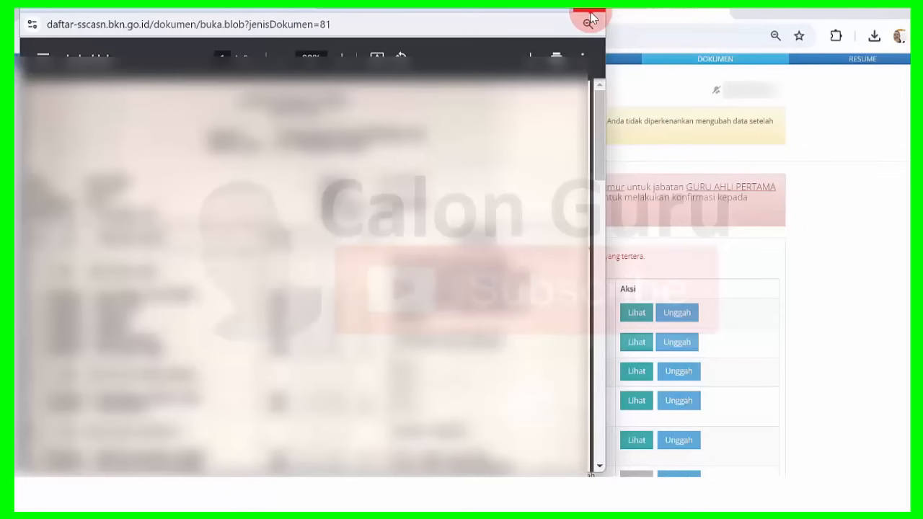
left_click(592, 18)
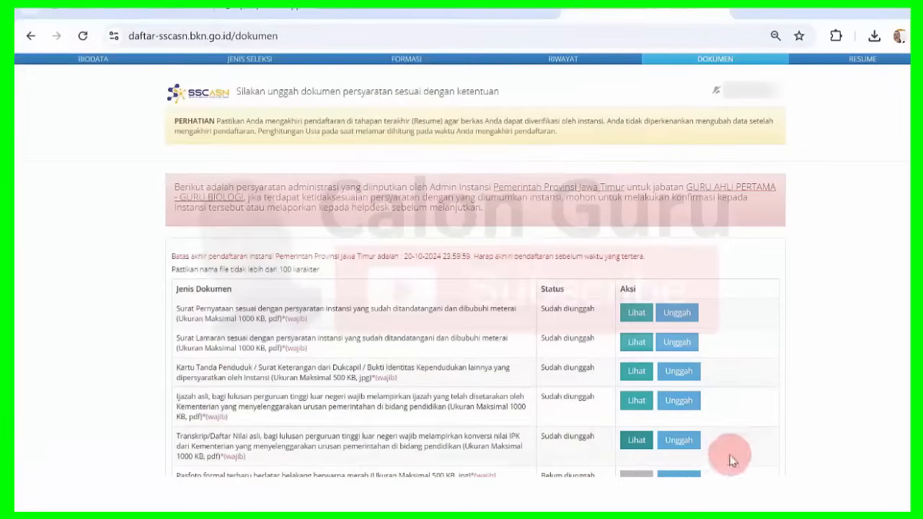
Upload the Pas Foto file to the Pasfoto row.
left_click(688, 474)
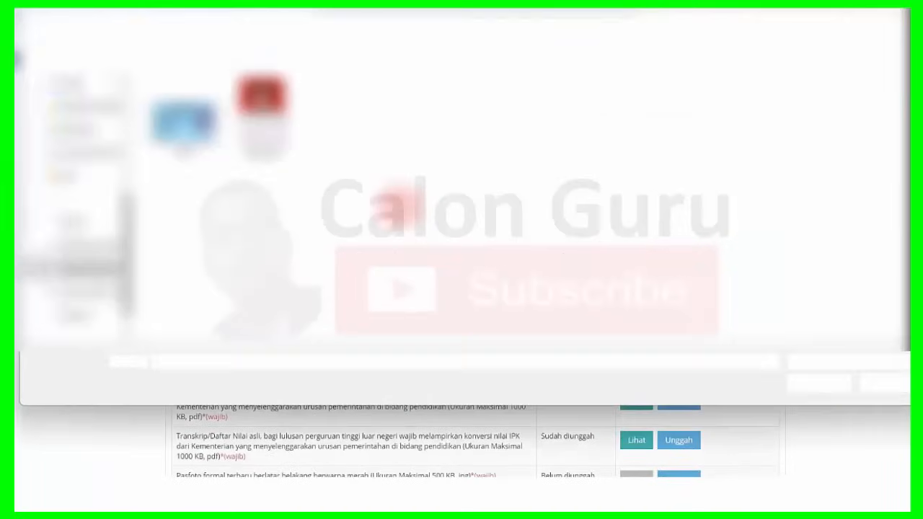
left_click(267, 119)
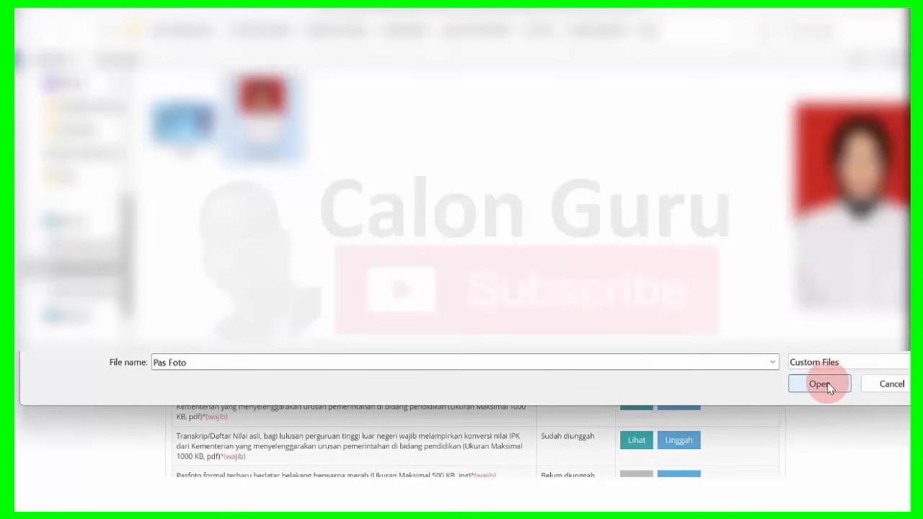
left_click(827, 385)
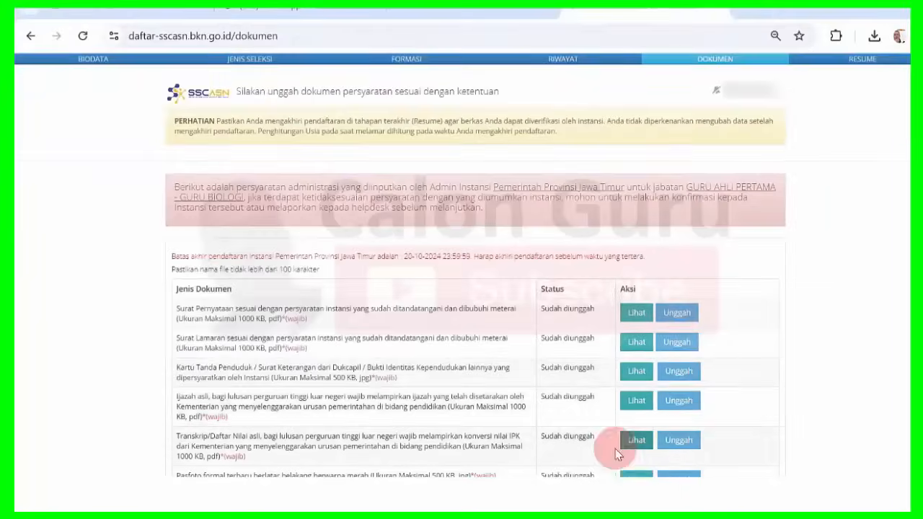
scroll(572, 470, "down", 1)
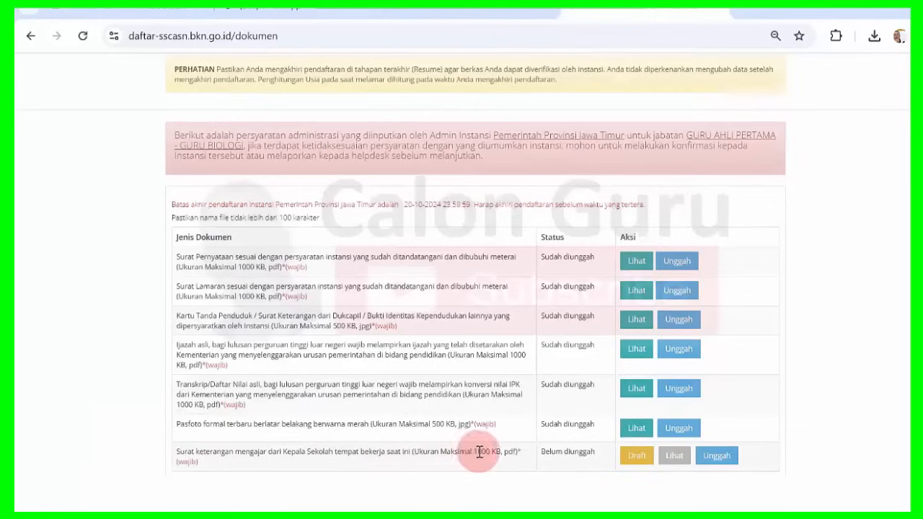
Upload SURAT AKTIF MENGAJAR to the Surat keterangan mengajar row and check its preview.
left_click(715, 458)
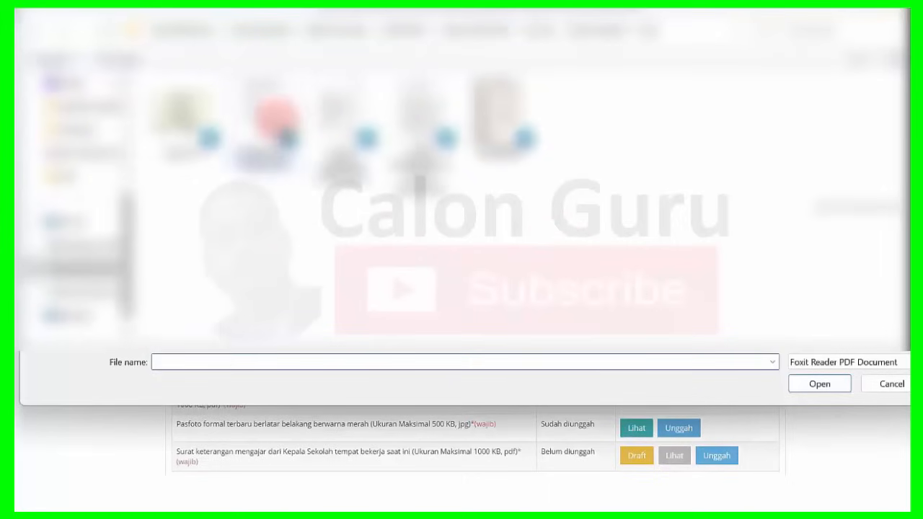
left_click(276, 122)
left_click(819, 384)
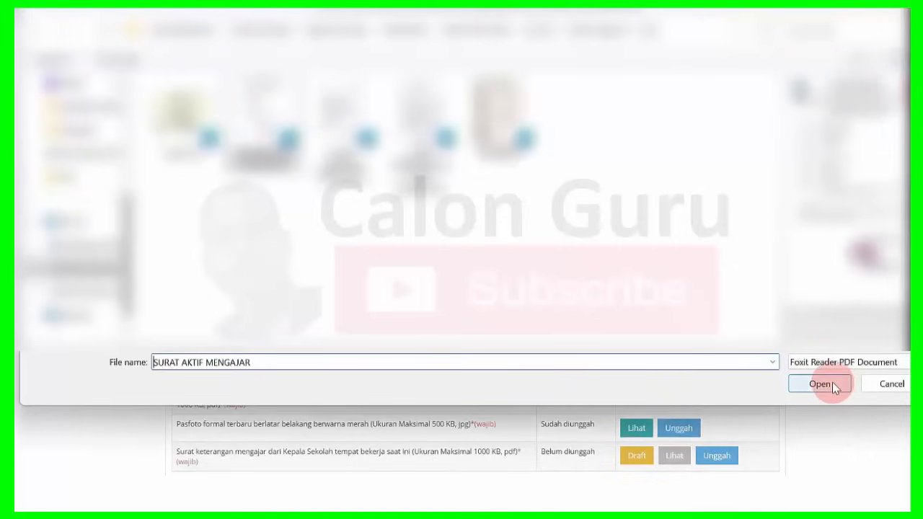
left_click(832, 382)
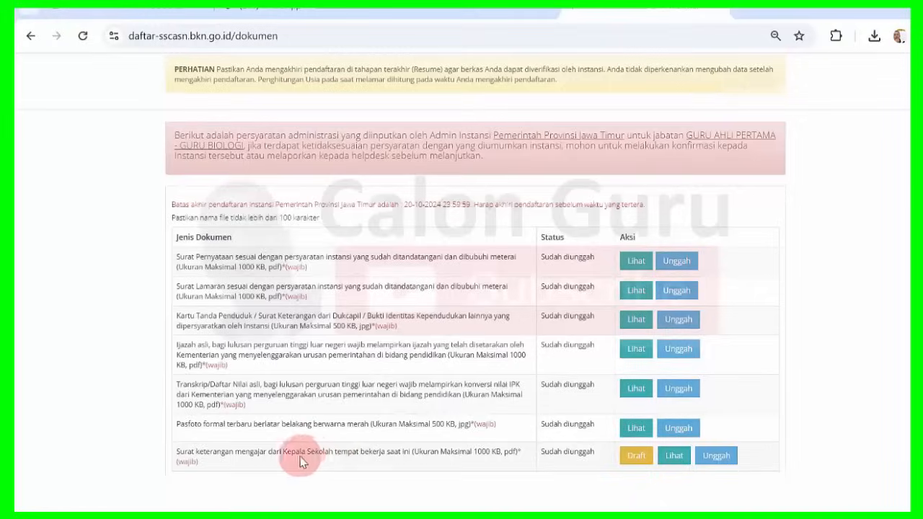
left_click(673, 456)
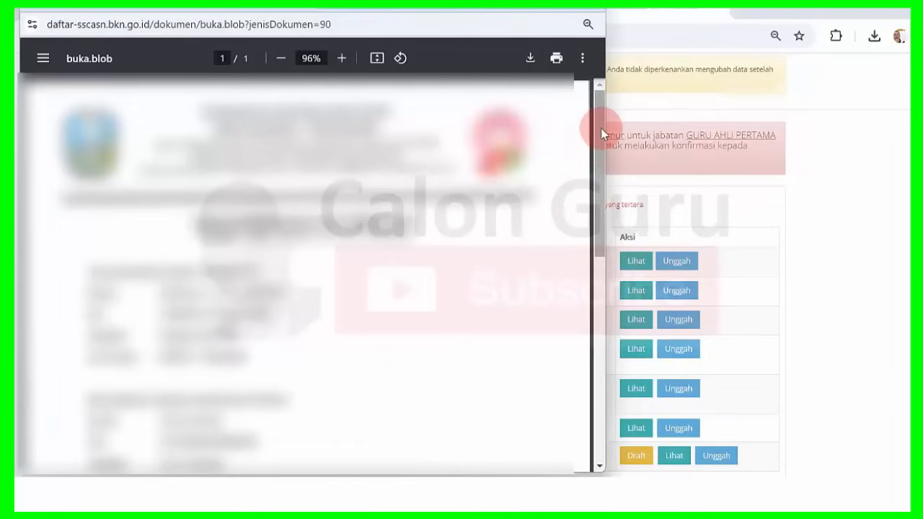
left_click_drag(600, 128, 591, 15)
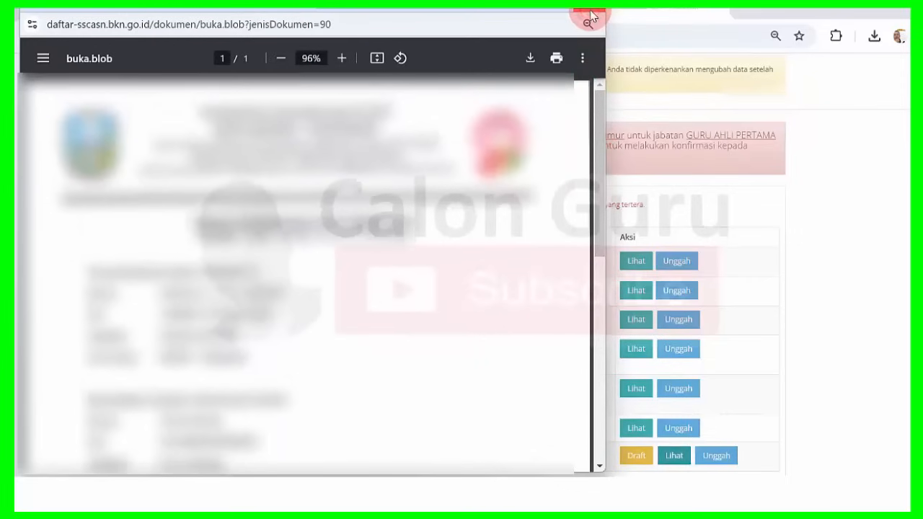
left_click(590, 16)
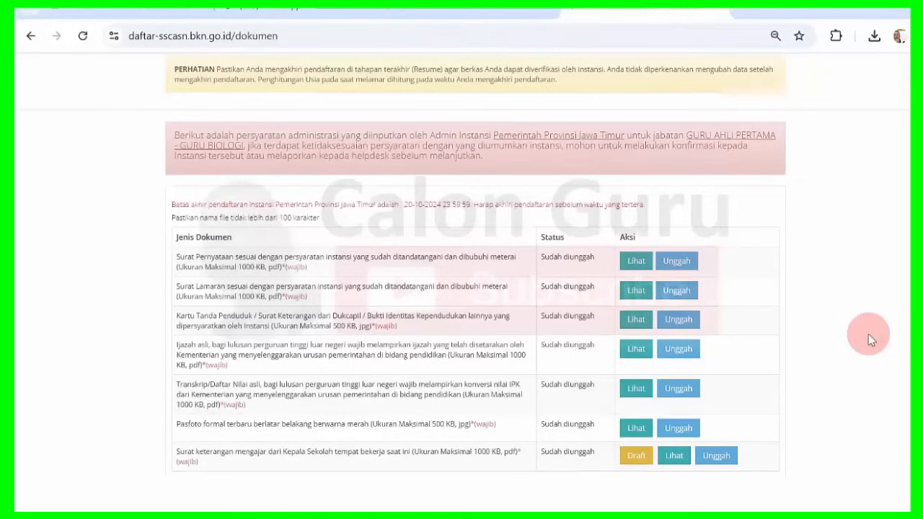
scroll(475, 266, "down", 2)
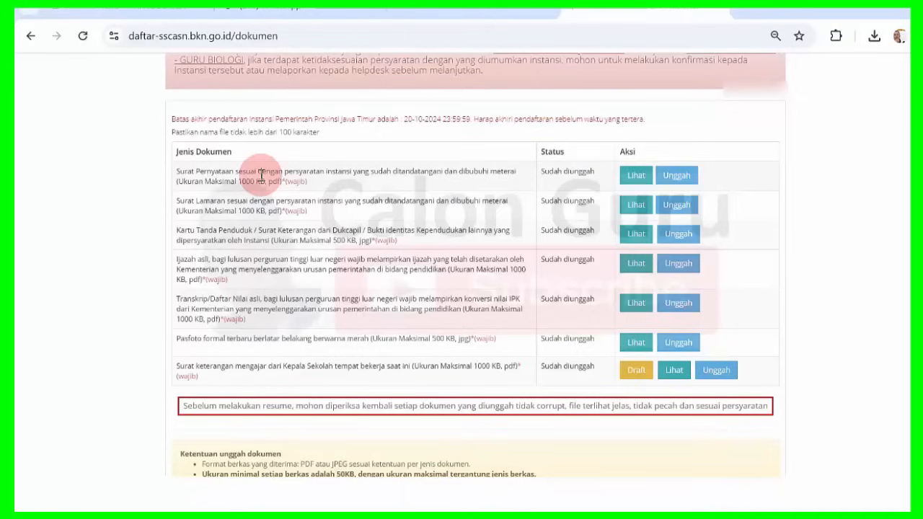
left_click_drag(261, 174, 314, 202)
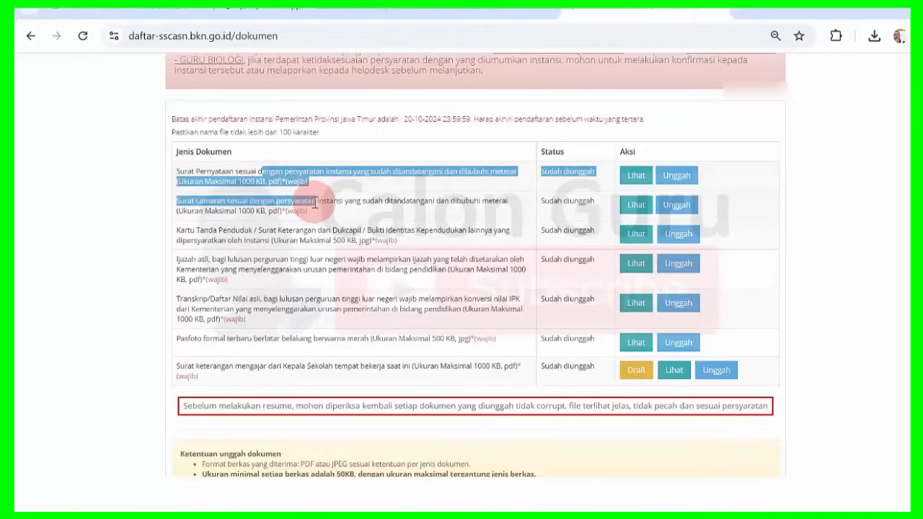
left_click(315, 204)
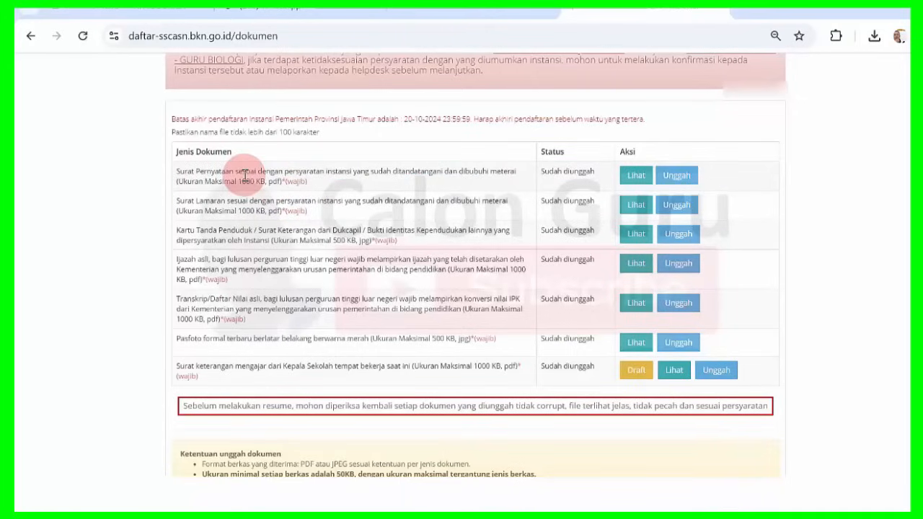
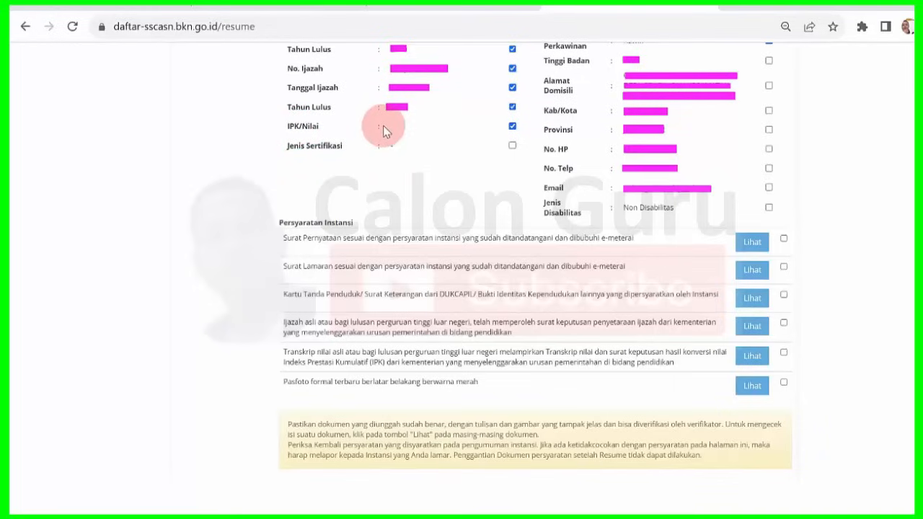
Mark the Jenis Sertifikasi row as verified, keeping IPK/Nilai ticked.
left_click(512, 147)
left_click(513, 147)
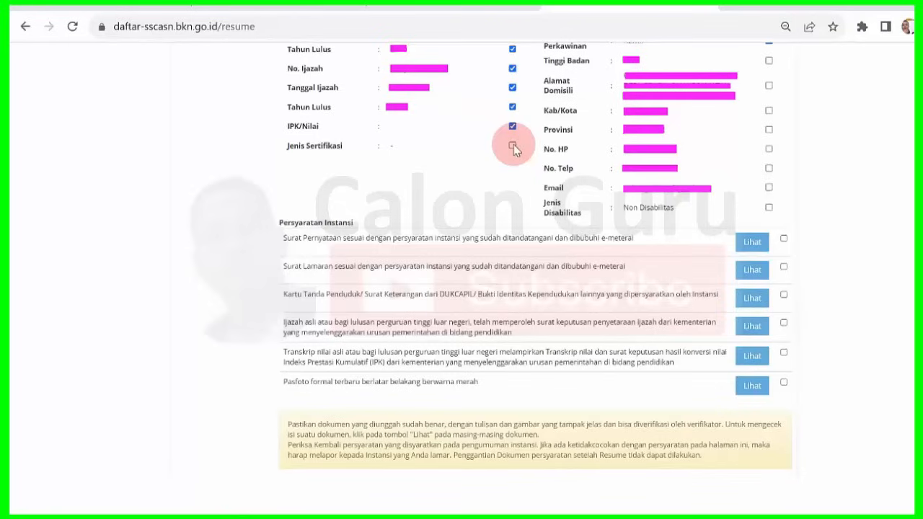
left_click(513, 127)
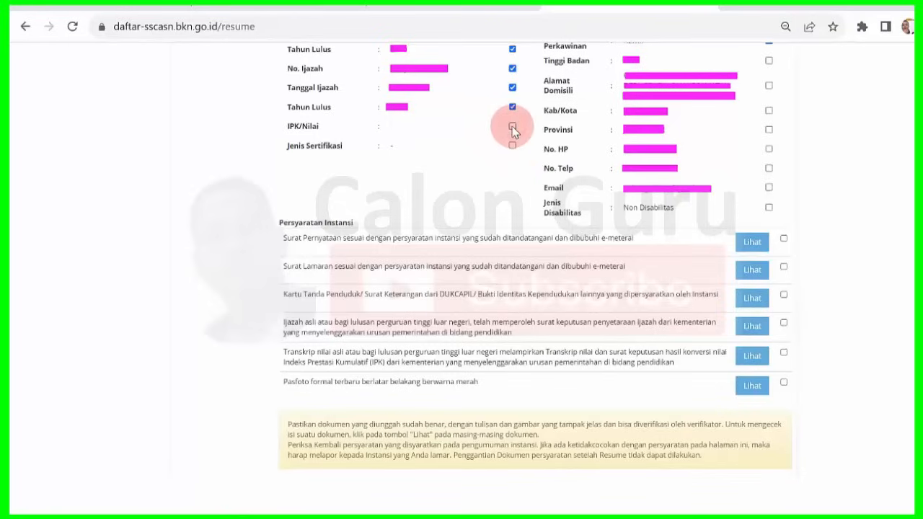
left_click(513, 128)
left_click(513, 147)
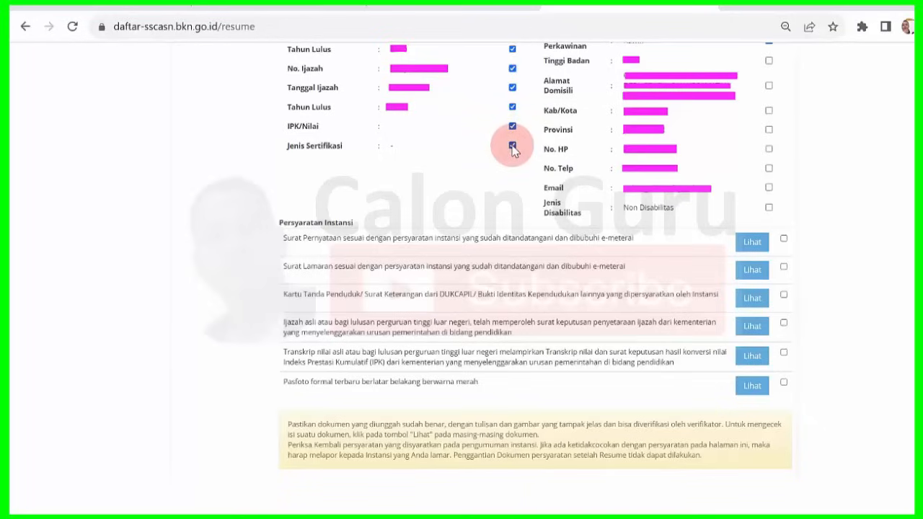
Tick Tinggi Badan, Alamat Domisili, Kab/Kota, Provinsi, No. HP, No. Telp, Email and Jenis Disabilitas as verified.
left_click(769, 62)
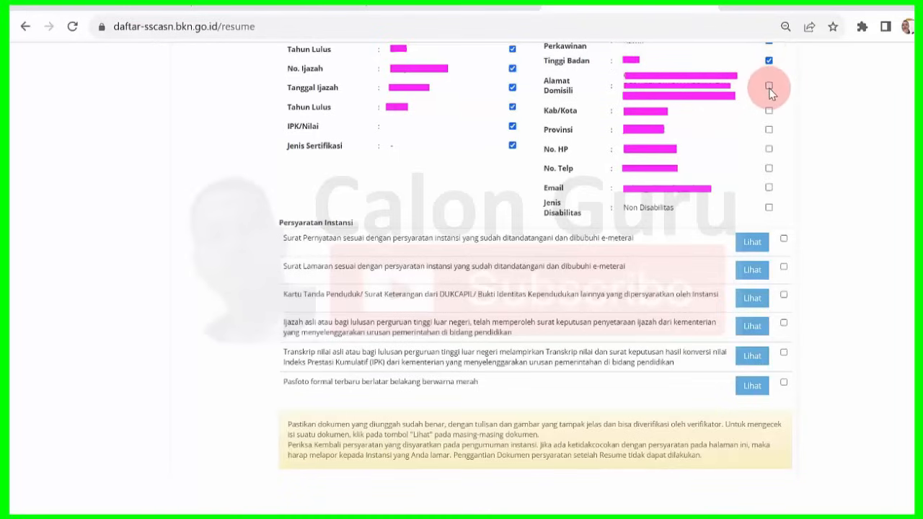
left_click(768, 86)
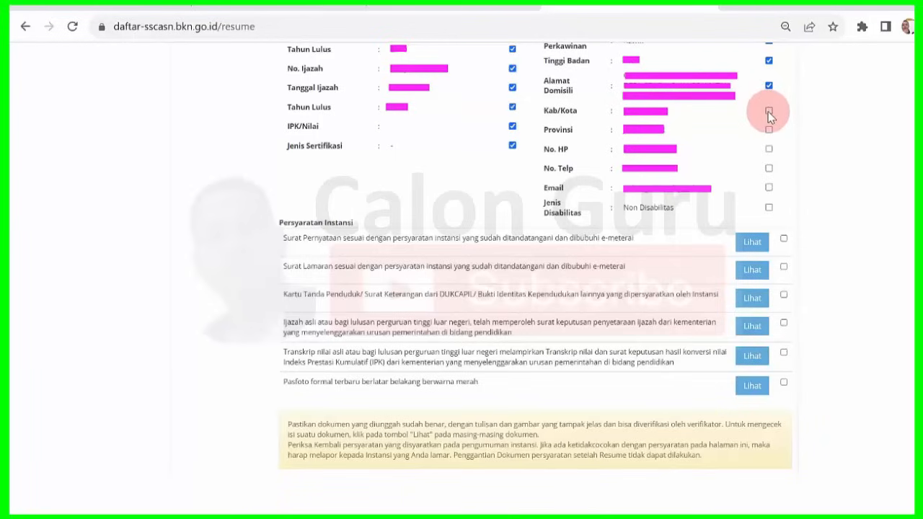
left_click(768, 112)
left_click(768, 130)
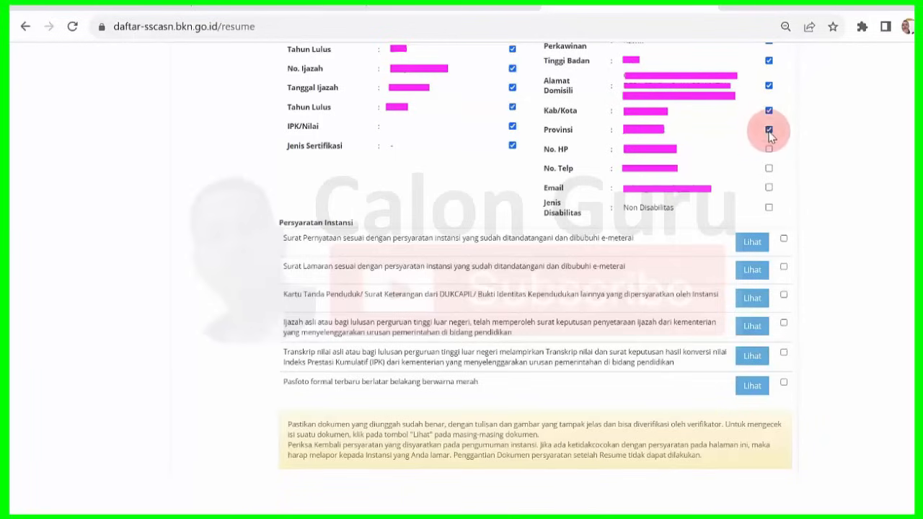
left_click(769, 149)
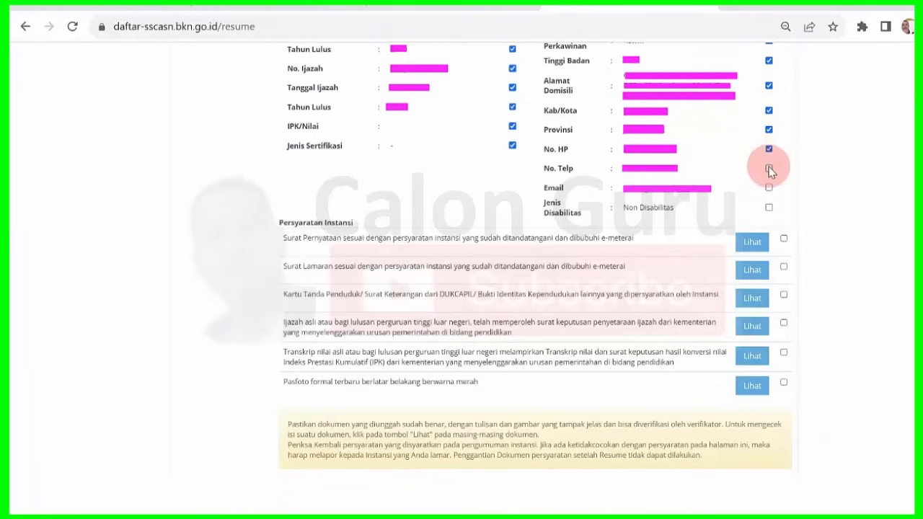
left_click(769, 168)
left_click(769, 188)
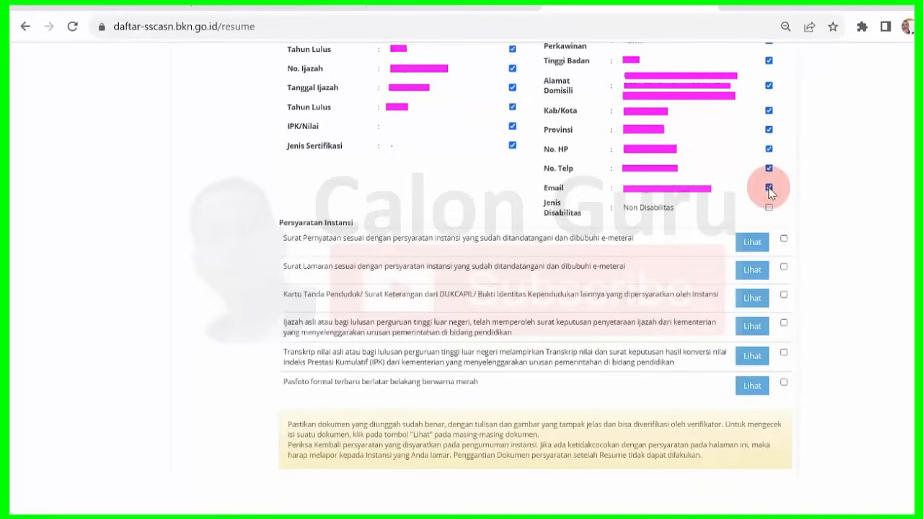
left_click(768, 208)
left_click(768, 209)
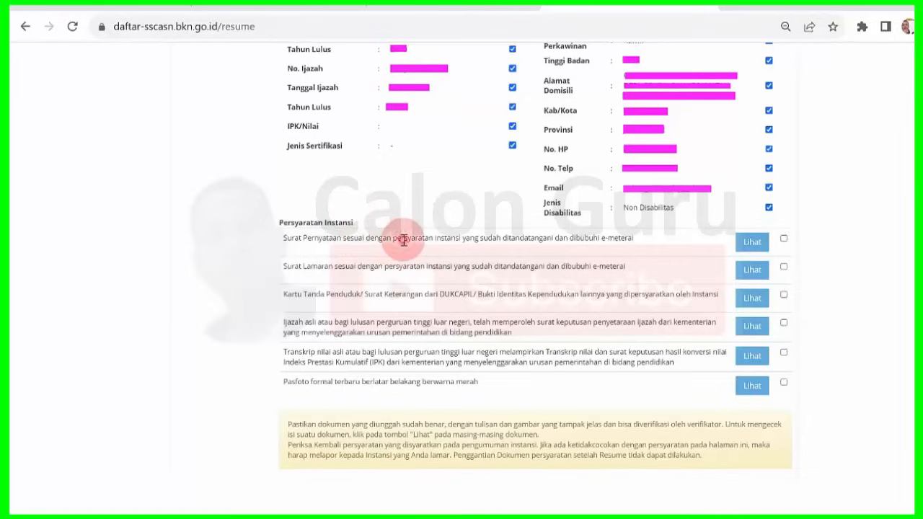
Read the Surat Pernyataan requirement and preview its uploaded document.
left_click_drag(404, 240, 630, 235)
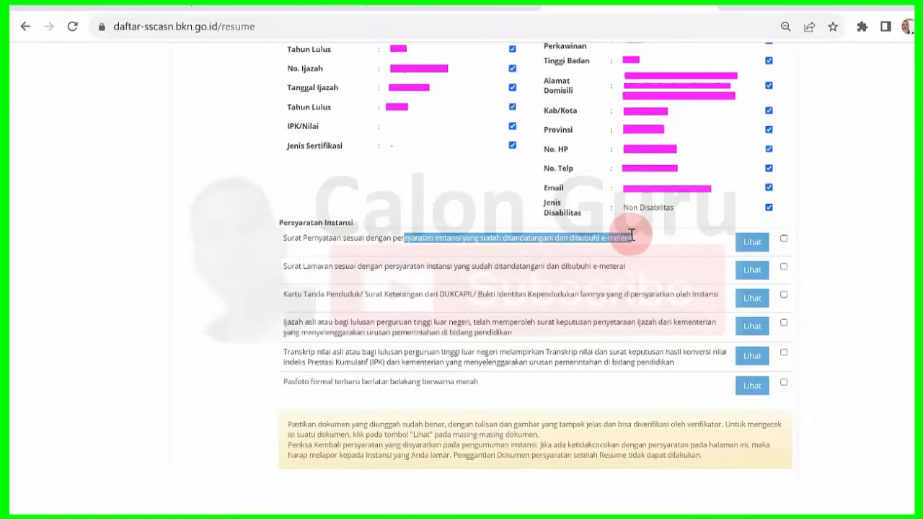
left_click(629, 234)
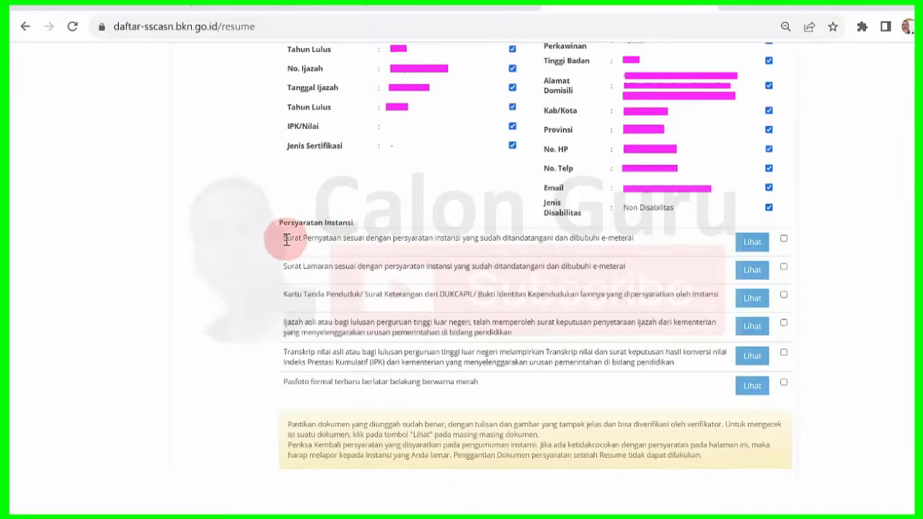
left_click_drag(285, 238, 510, 249)
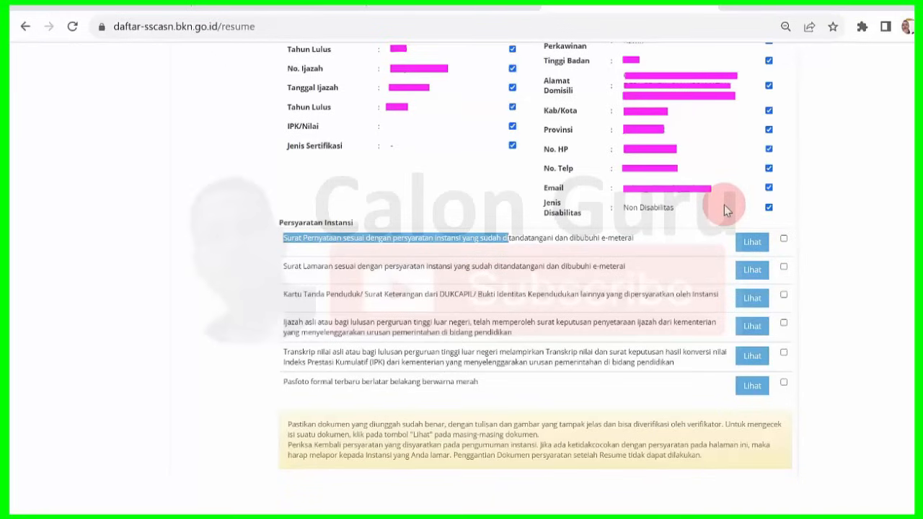
left_click(542, 5)
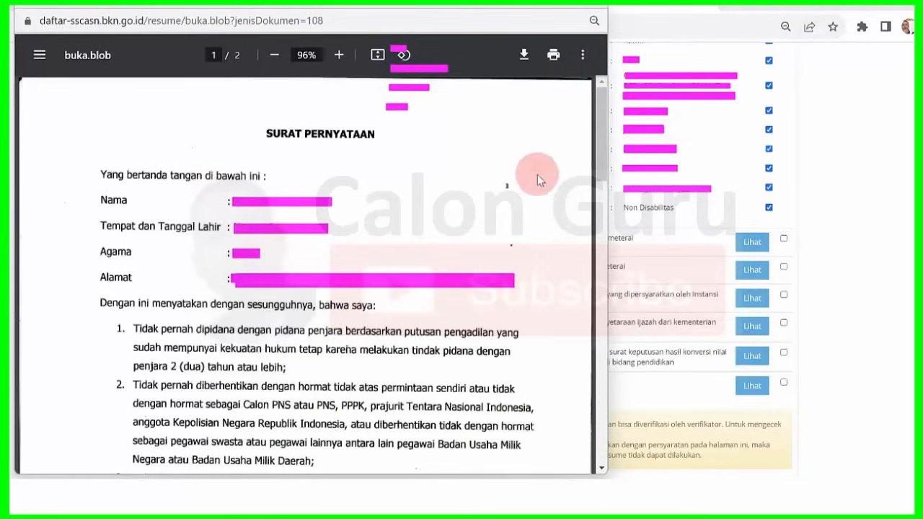
left_click(546, 2)
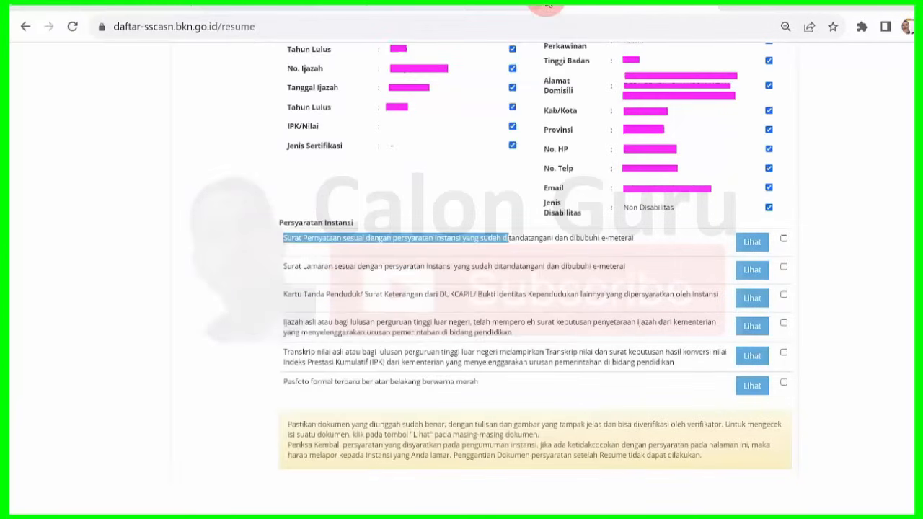
Mark the Surat Pernyataan, Surat Lamaran, Kartu Tanda Penduduk and Ijazah documents as verified.
left_click(784, 239)
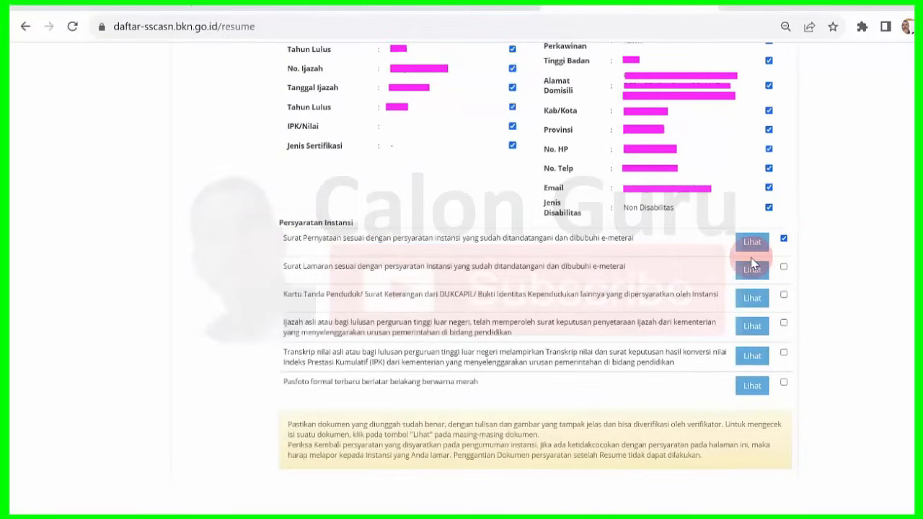
left_click(784, 267)
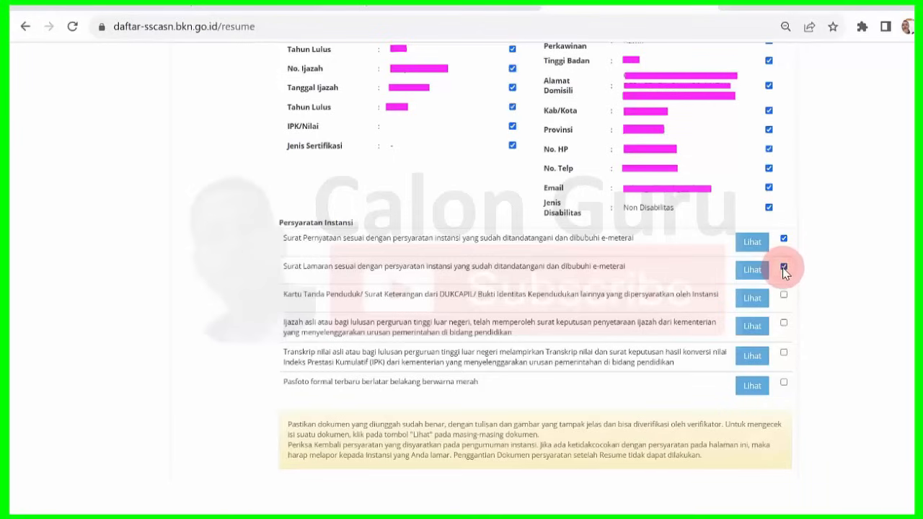
left_click(753, 274)
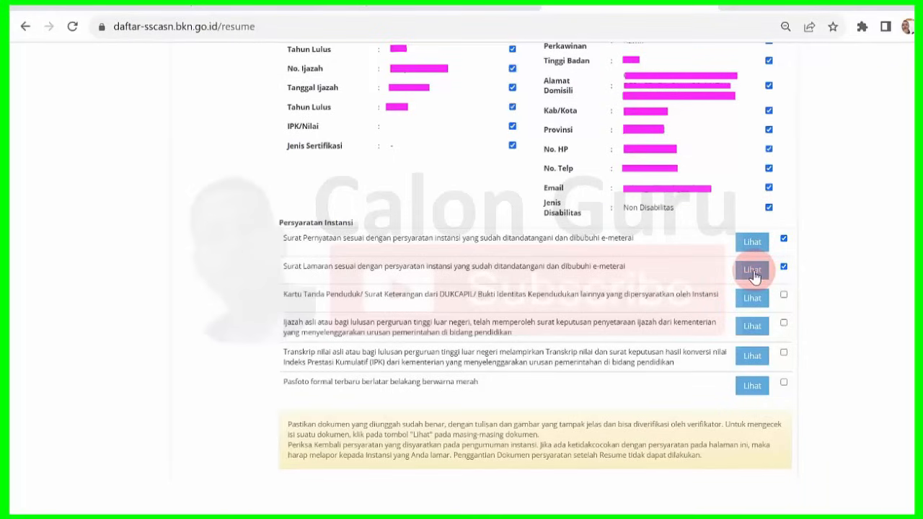
left_click(783, 296)
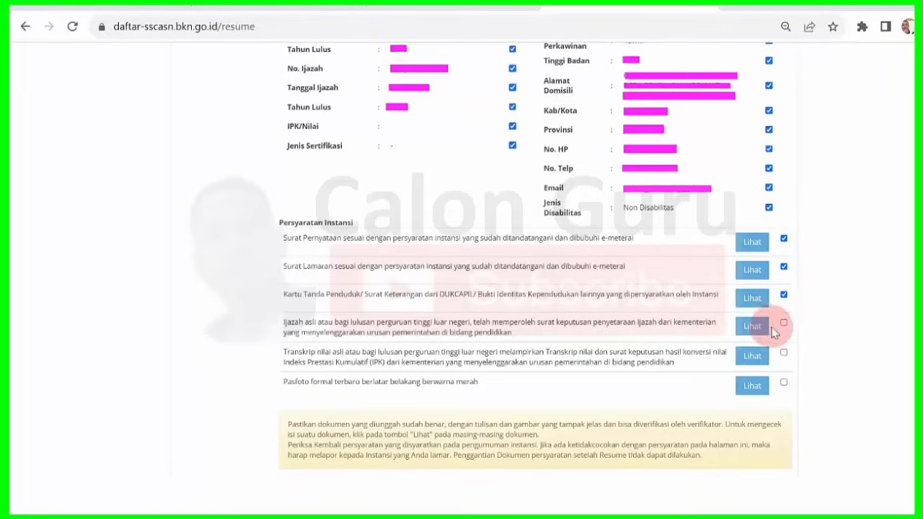
left_click(784, 323)
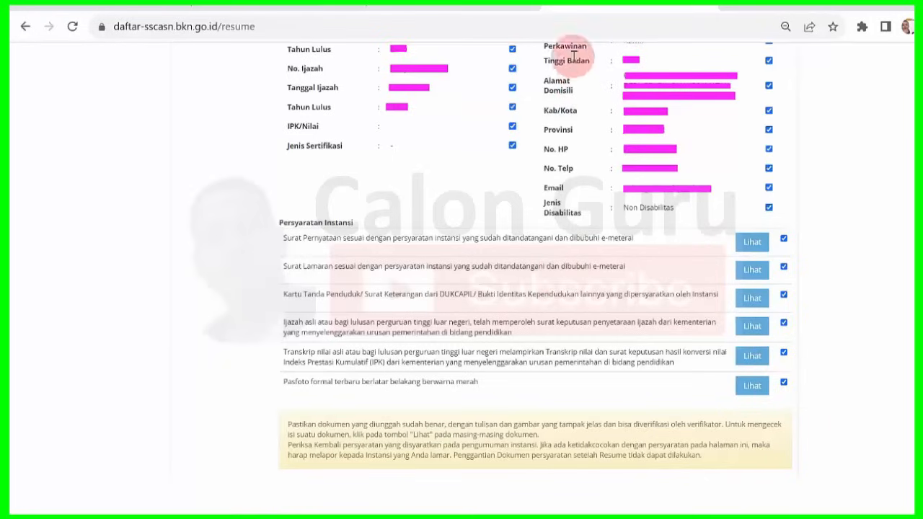
Read the Petunjuk mengenai Resume notices and tick the checkbox in instruction 1.
scroll(548, 6, "down", 5)
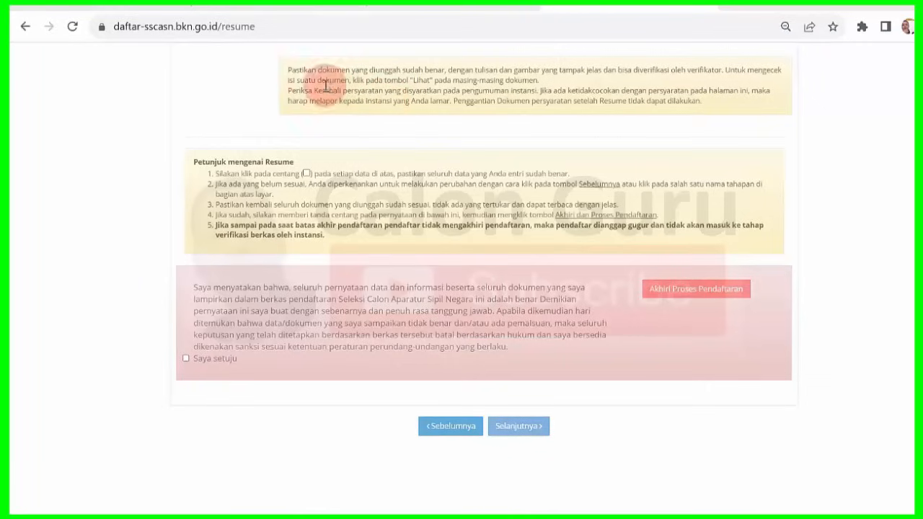
left_click_drag(290, 70, 392, 57)
left_click(582, 58)
scroll(544, 193, "up", 1)
left_click_drag(545, 196, 580, 162)
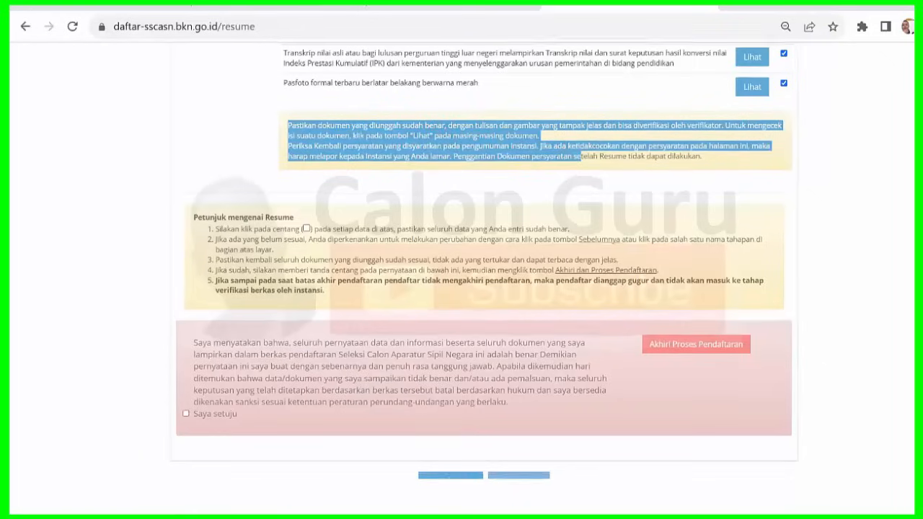
scroll(719, 208, "down", 1)
left_click(267, 219)
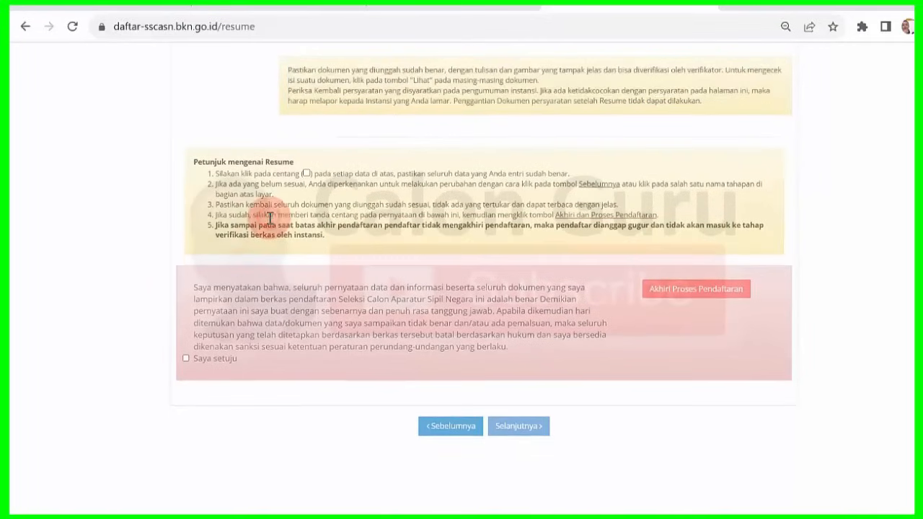
left_click(306, 173)
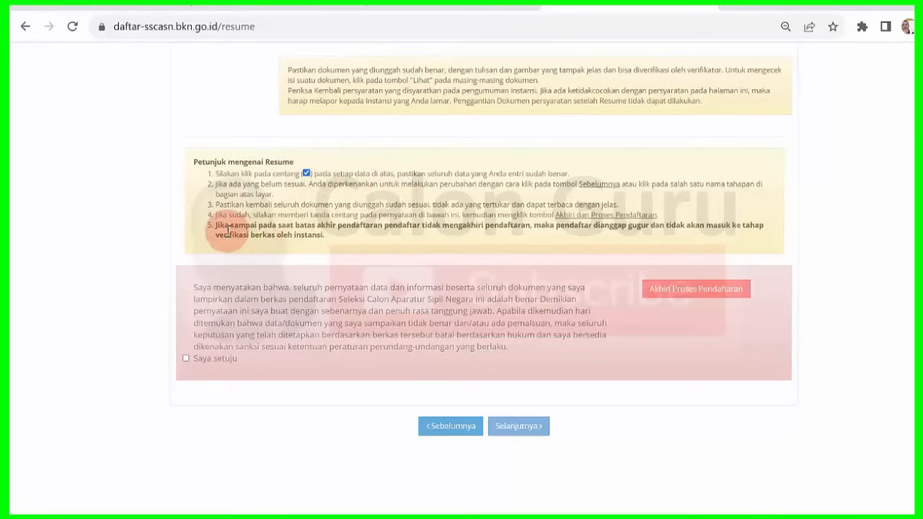
left_click_drag(217, 227, 336, 238)
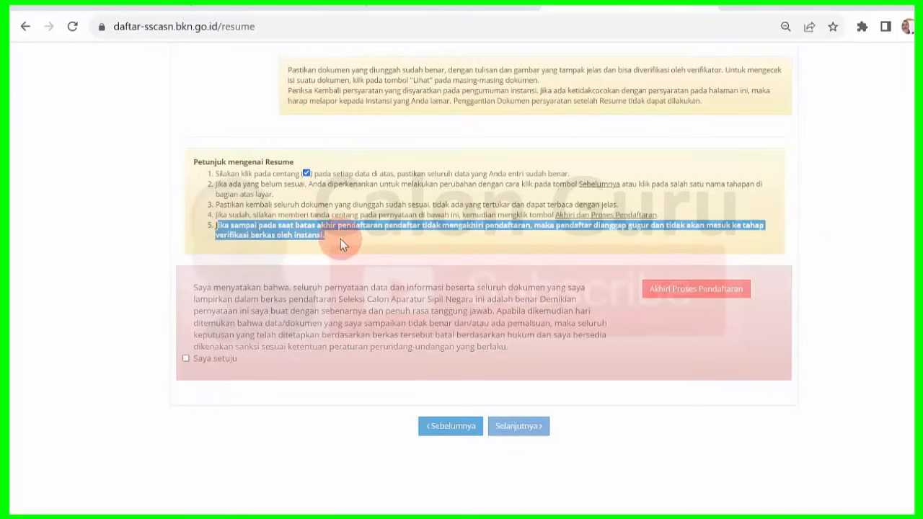
left_click(340, 239)
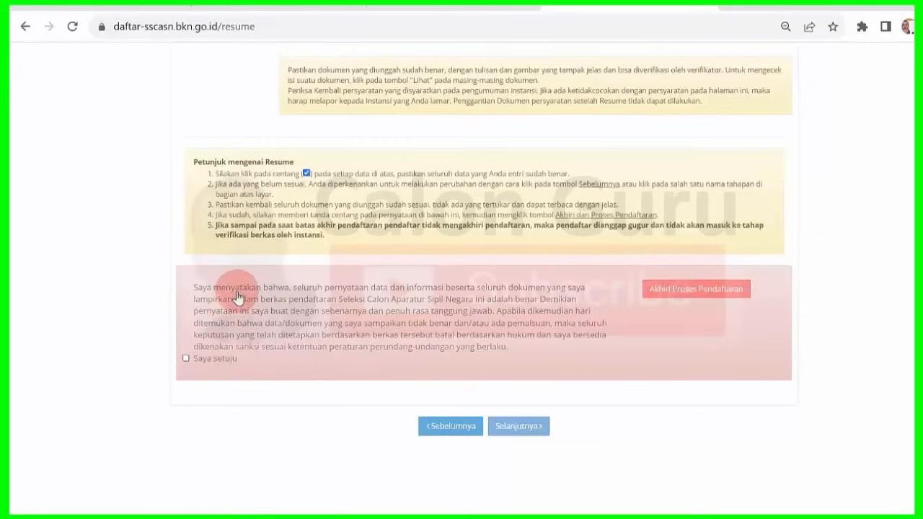
Agree to the 'Saya setuju' declaration and request Akhiri Proses Pendaftaran.
left_click(186, 359)
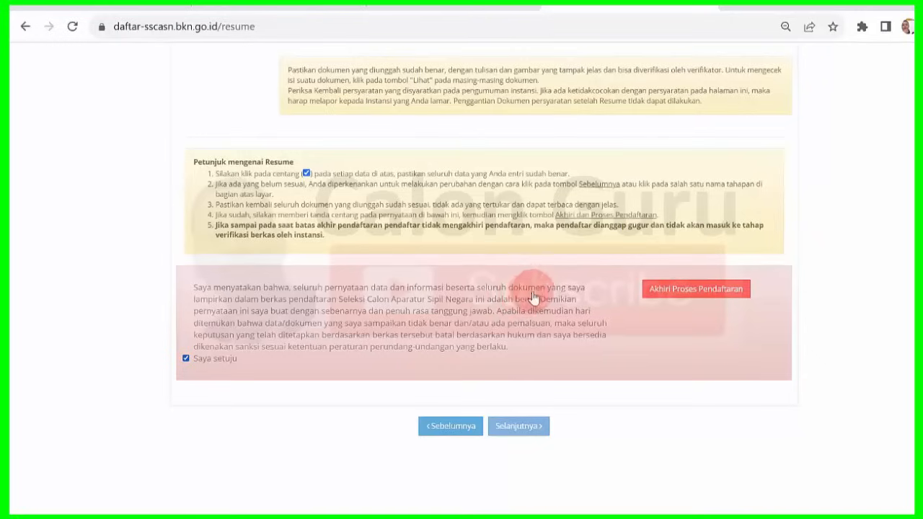
left_click(708, 295)
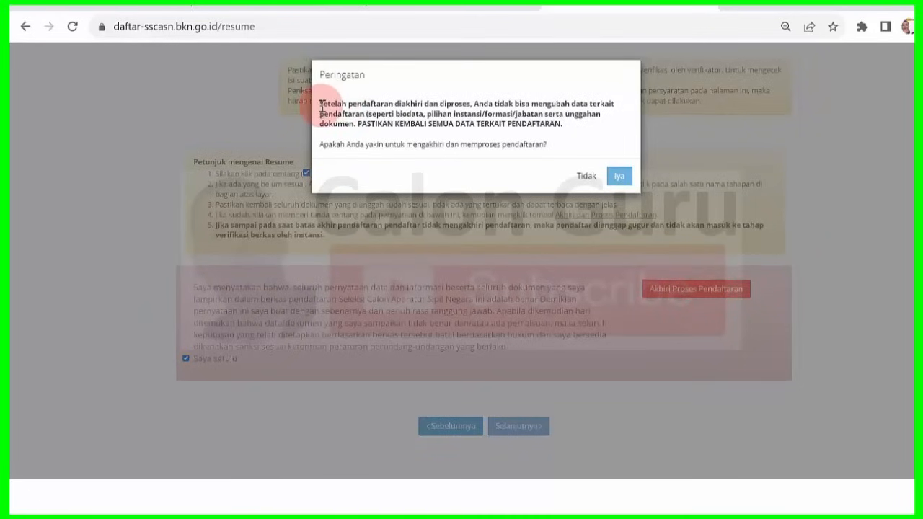
Read the Peringatan message and confirm with Iya to finalise the registration.
left_click_drag(321, 105, 540, 138)
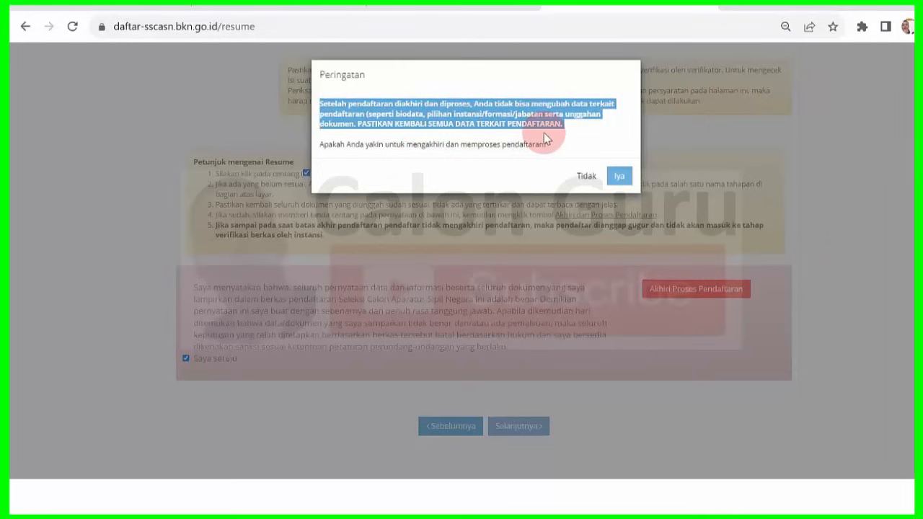
left_click(546, 139)
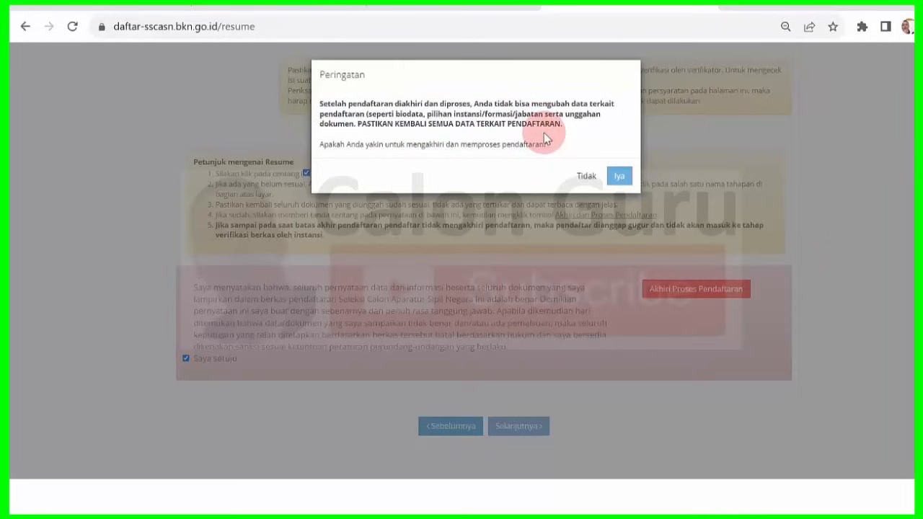
left_click(619, 175)
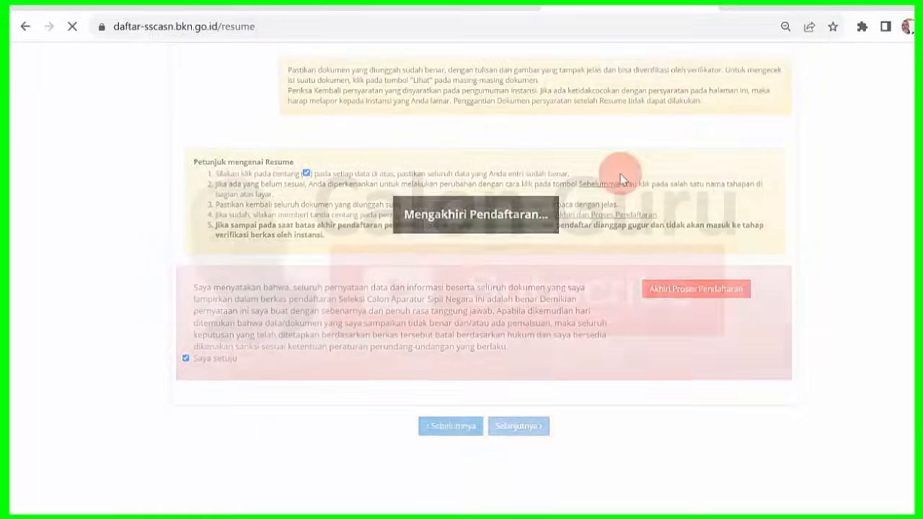